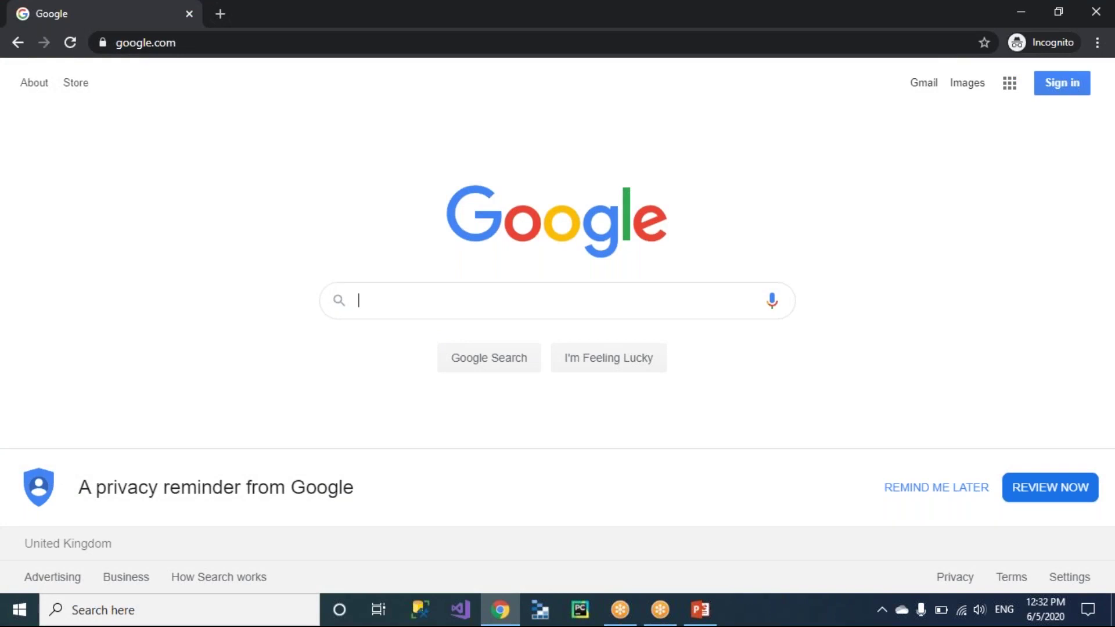
Cycle through the open windows and come back to Chrome's Google page.
key("alt+Tab")
key("Tab")
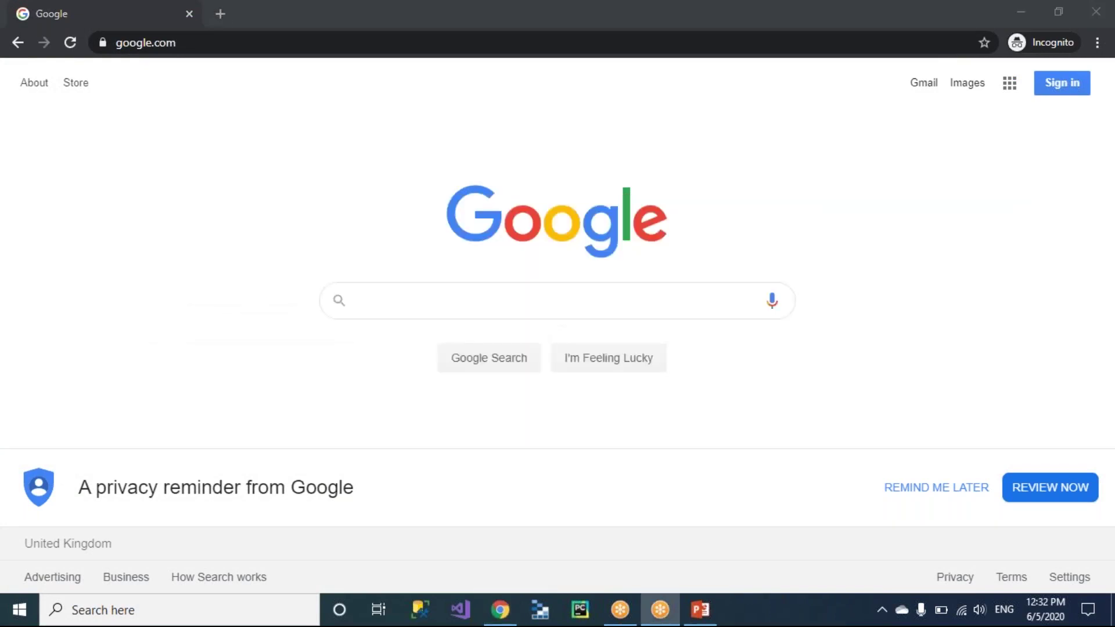
key("alt+Tab")
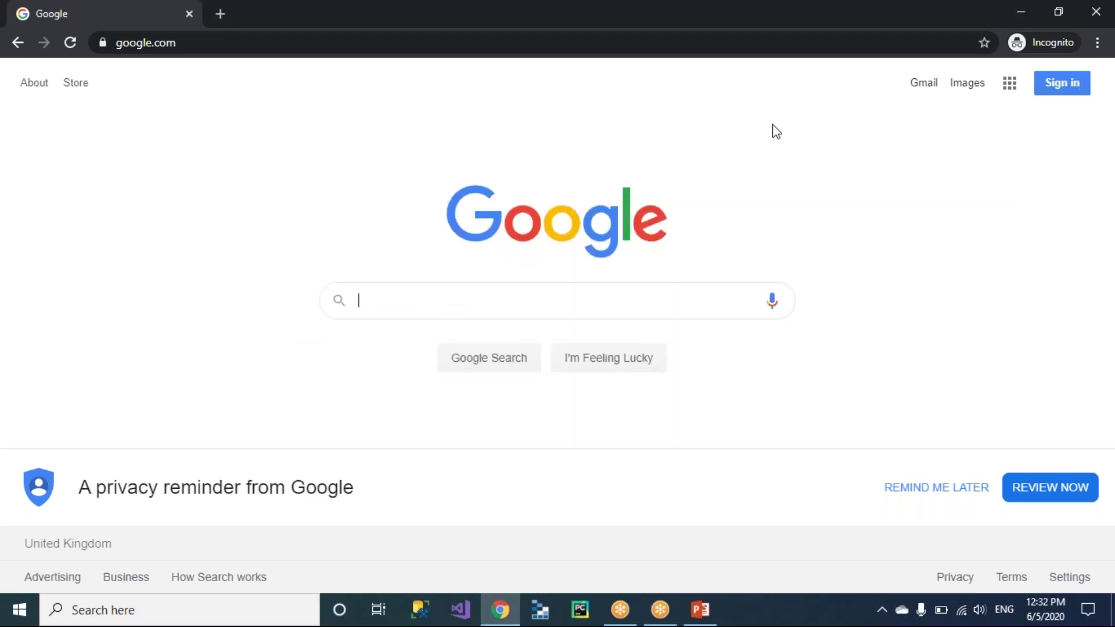
Launch Notepad, write the heading 'Installation & Configuation', then switch back to Chrome.
key("super+r")
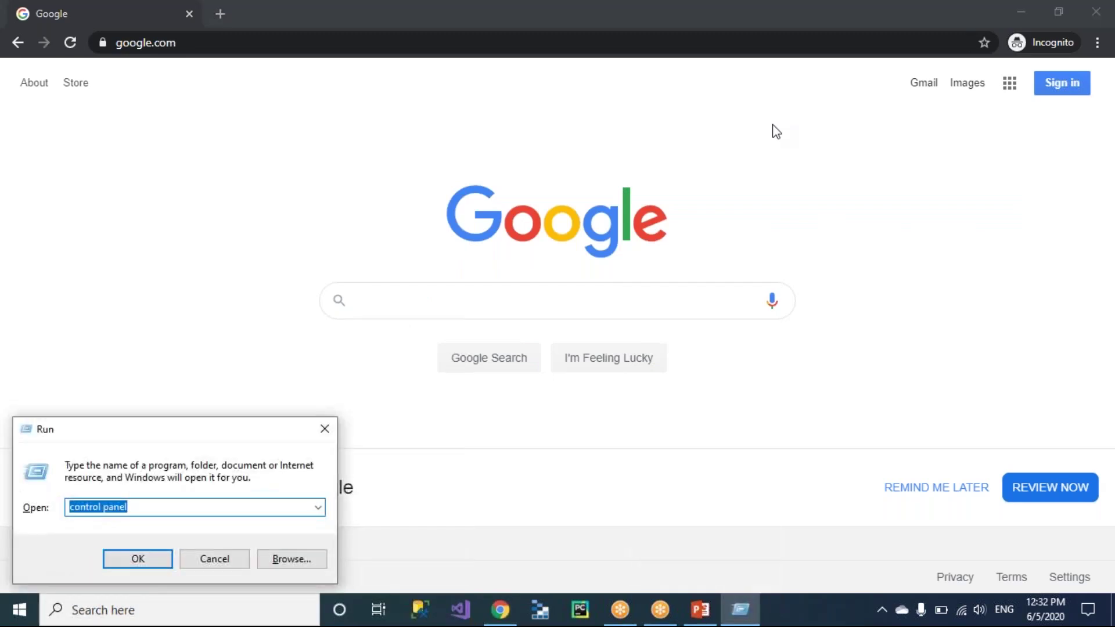
type("no")
key("Down")
key("Return")
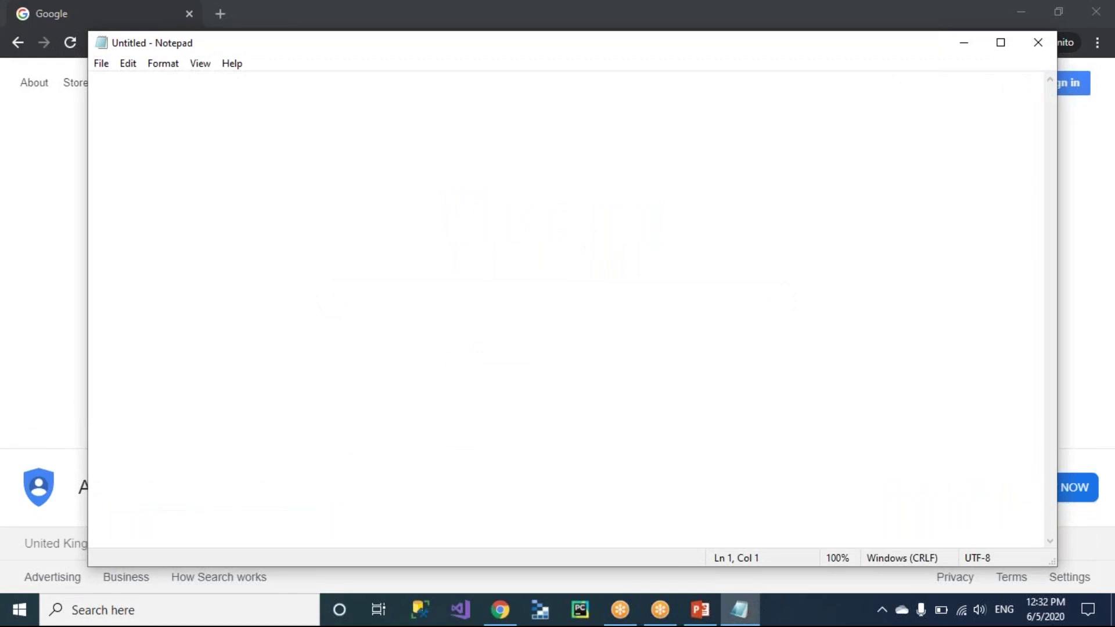
type("Installat")
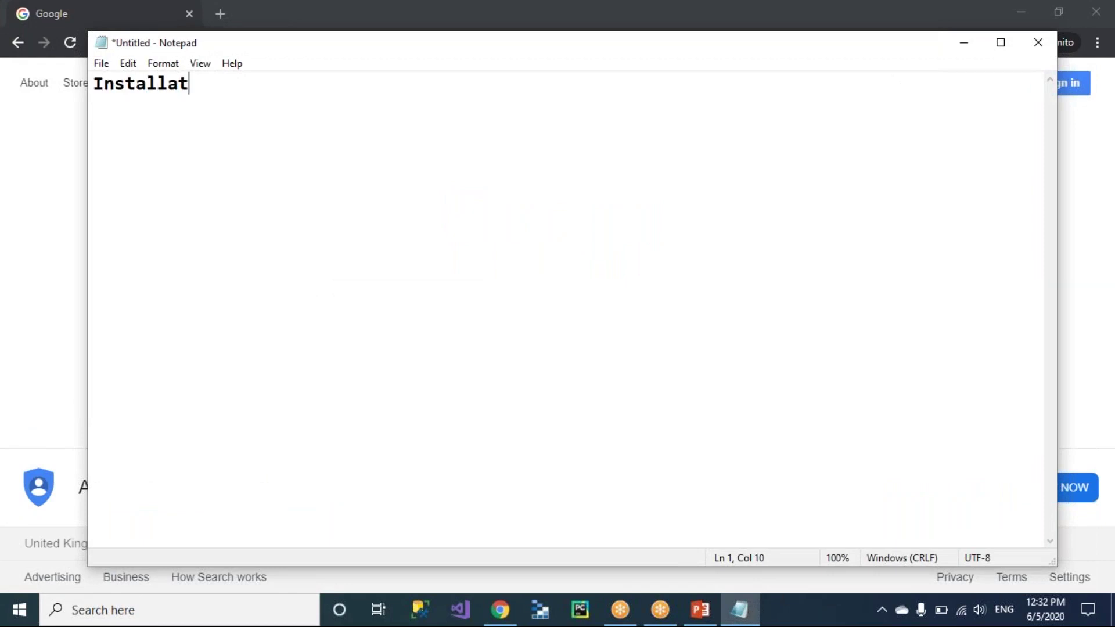
type("ion & Configuation")
key("Return")
key("Return")
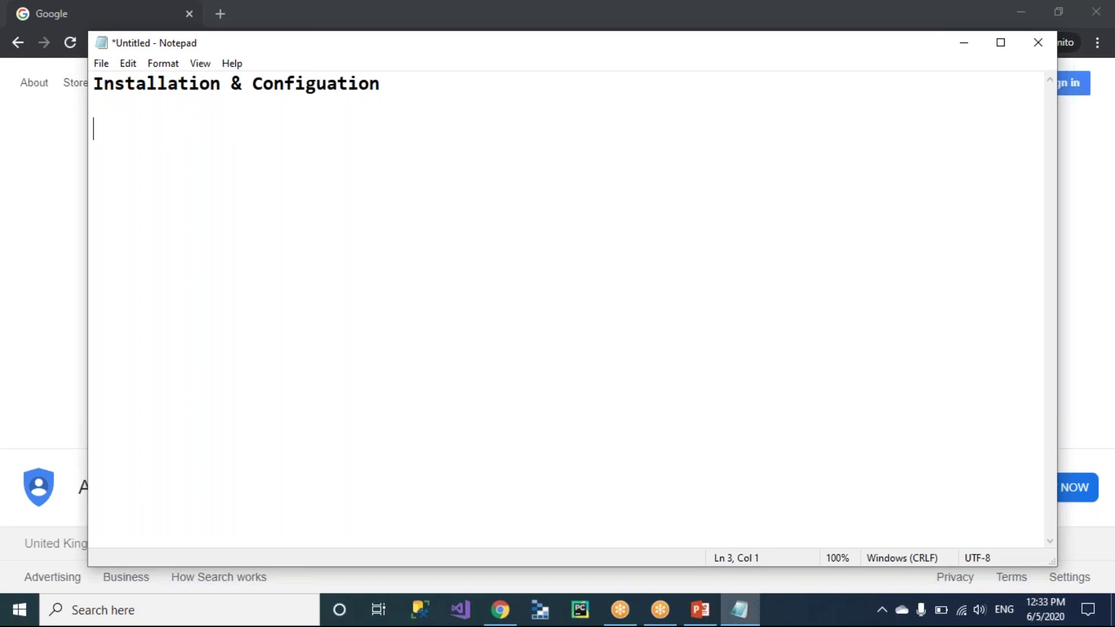
key("alt+Tab")
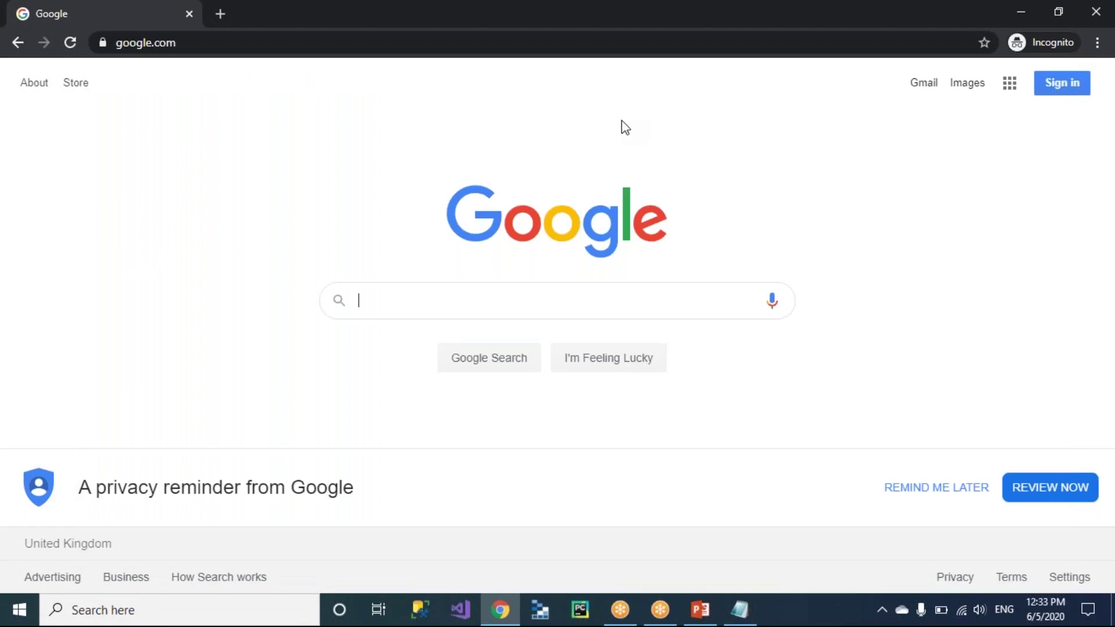
Search Google for 'power bi desktop download' and open the 'Downloads | Microsoft Power BI' result.
type("power bi")
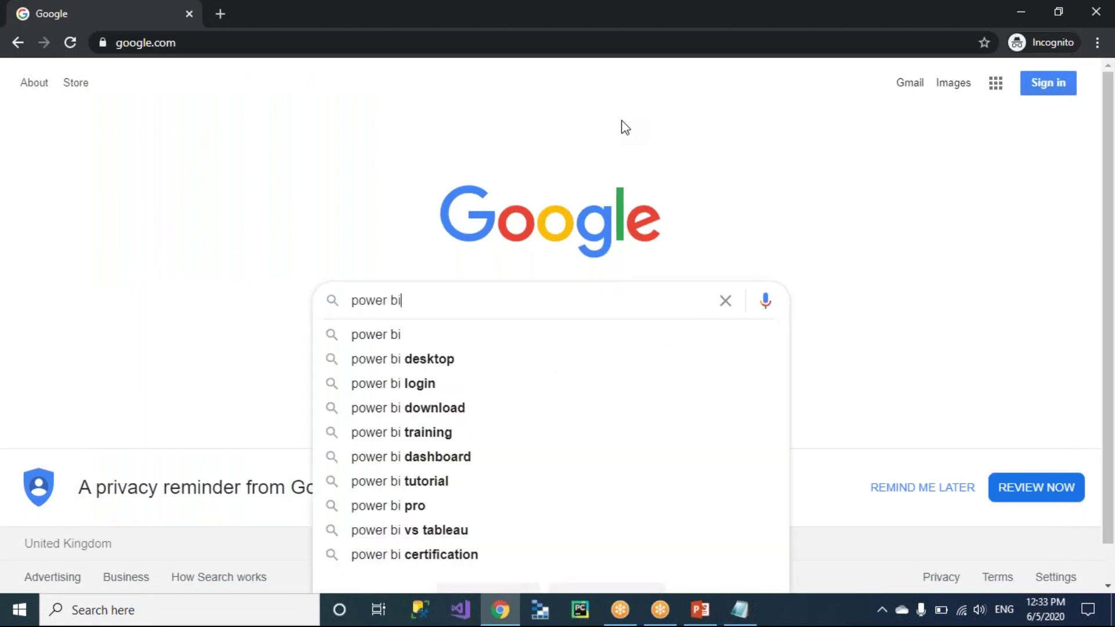
type(" desktop")
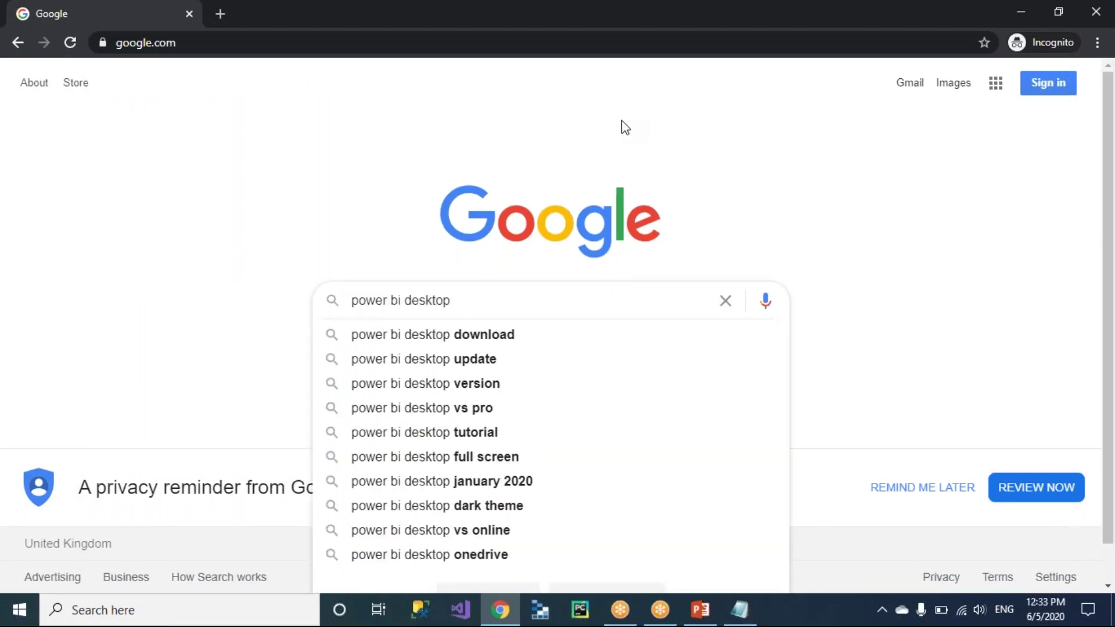
key("Down")
key("Return")
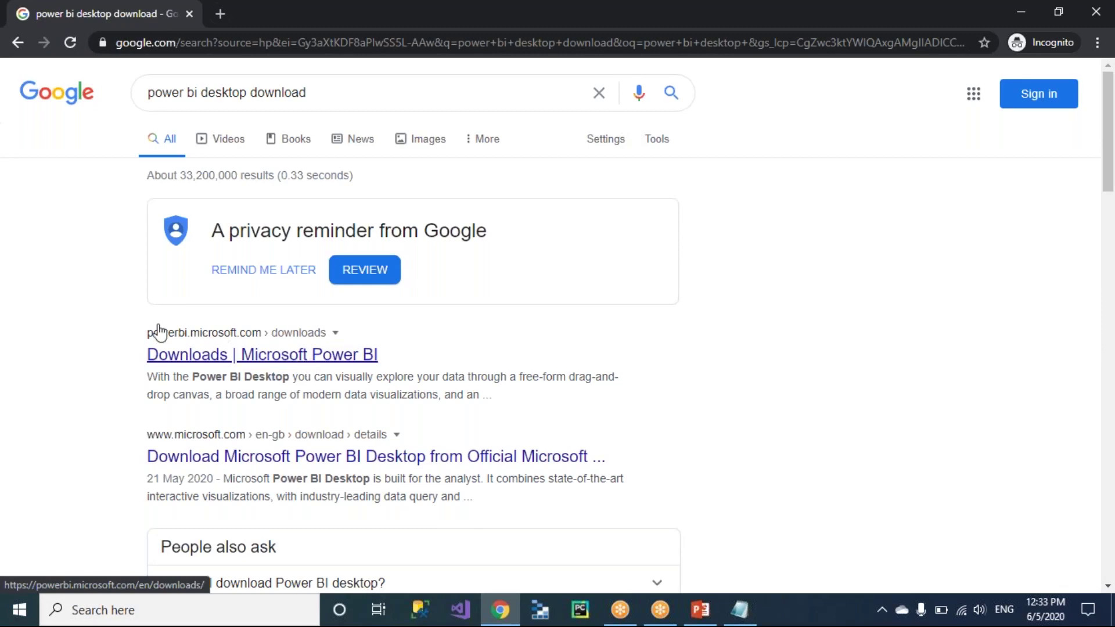
left_click(275, 356)
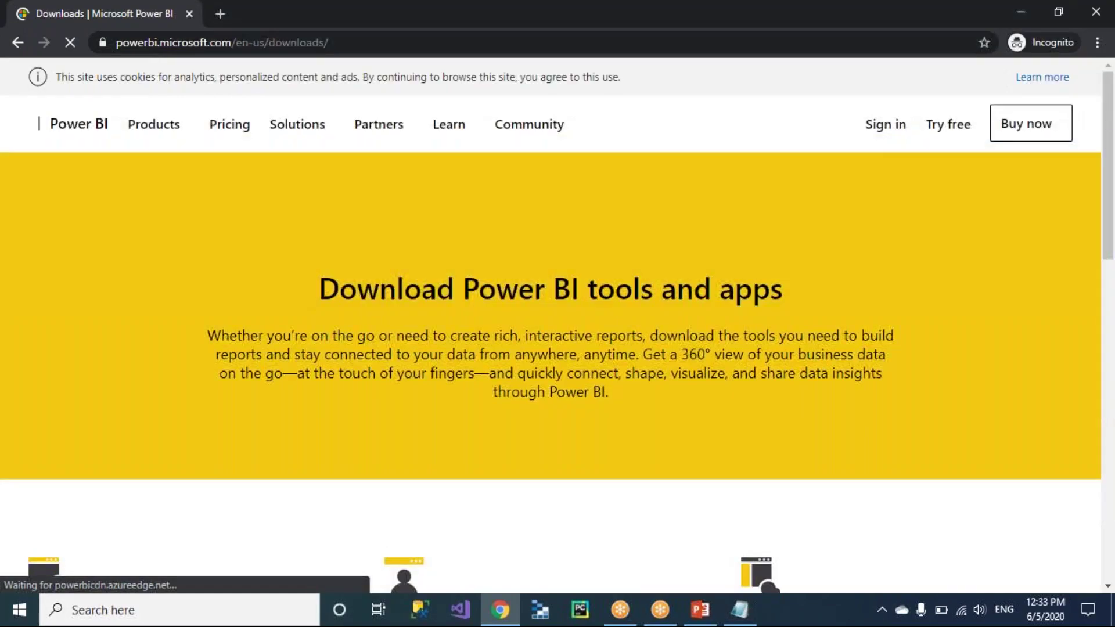
scroll(558, 325, "down", 2)
scroll(557, 326, "down", 8)
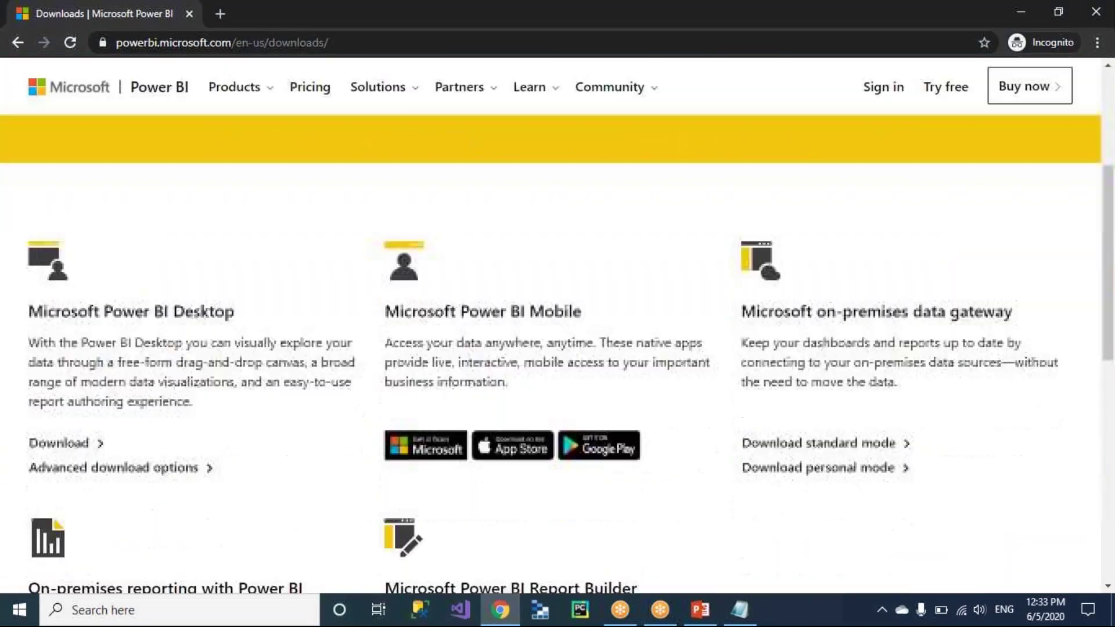
scroll(557, 325, "up", 4)
scroll(67, 242, "down", 4)
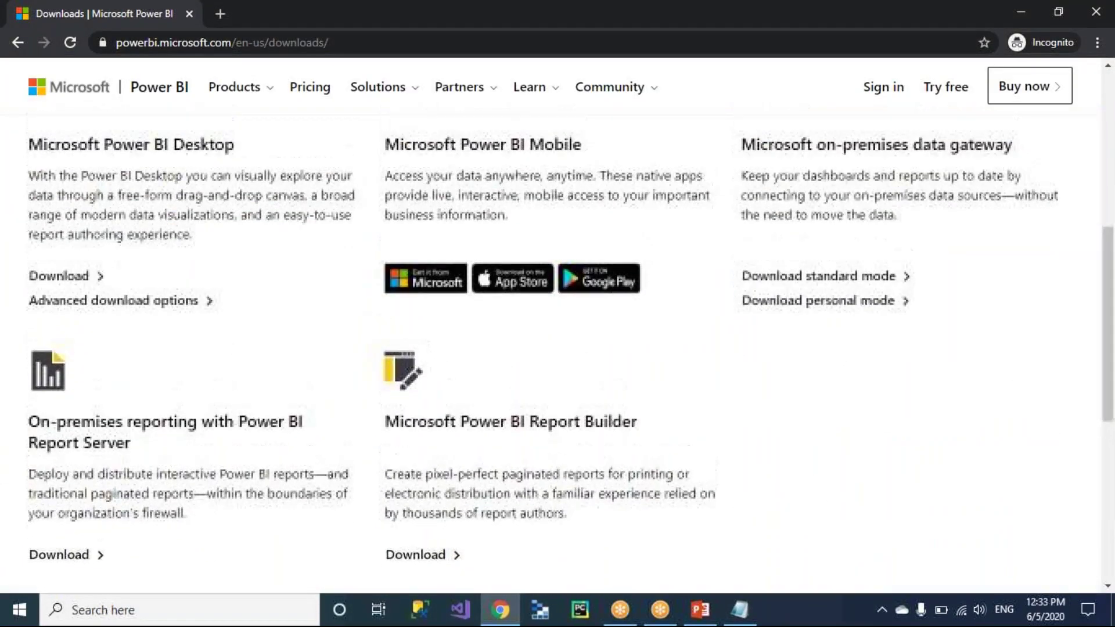
scroll(66, 242, "up", 2)
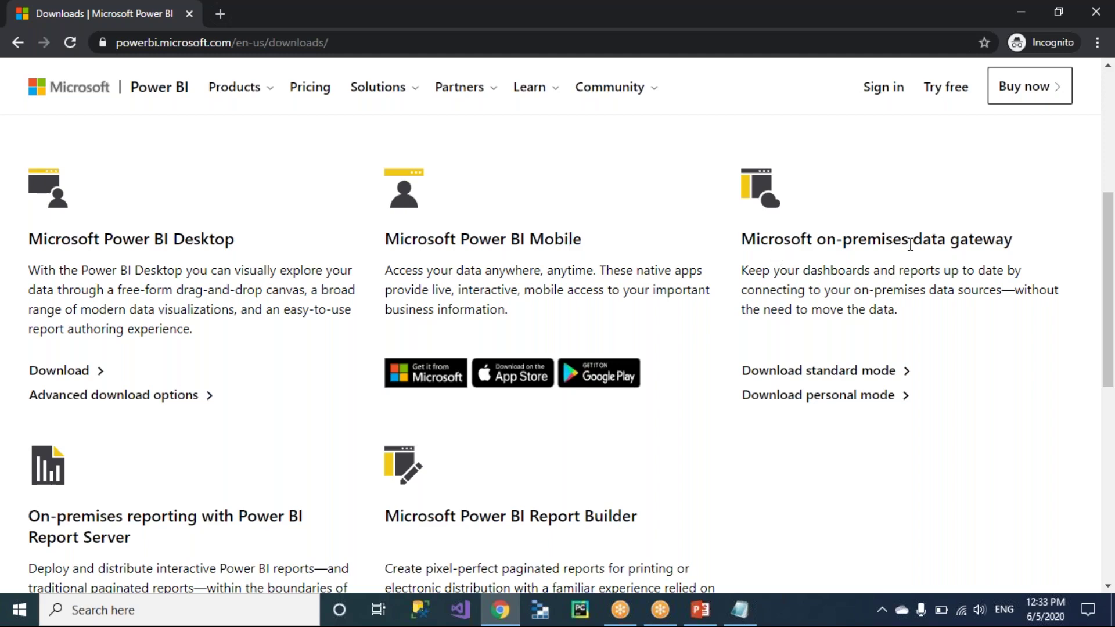
scroll(910, 244, "down", 5)
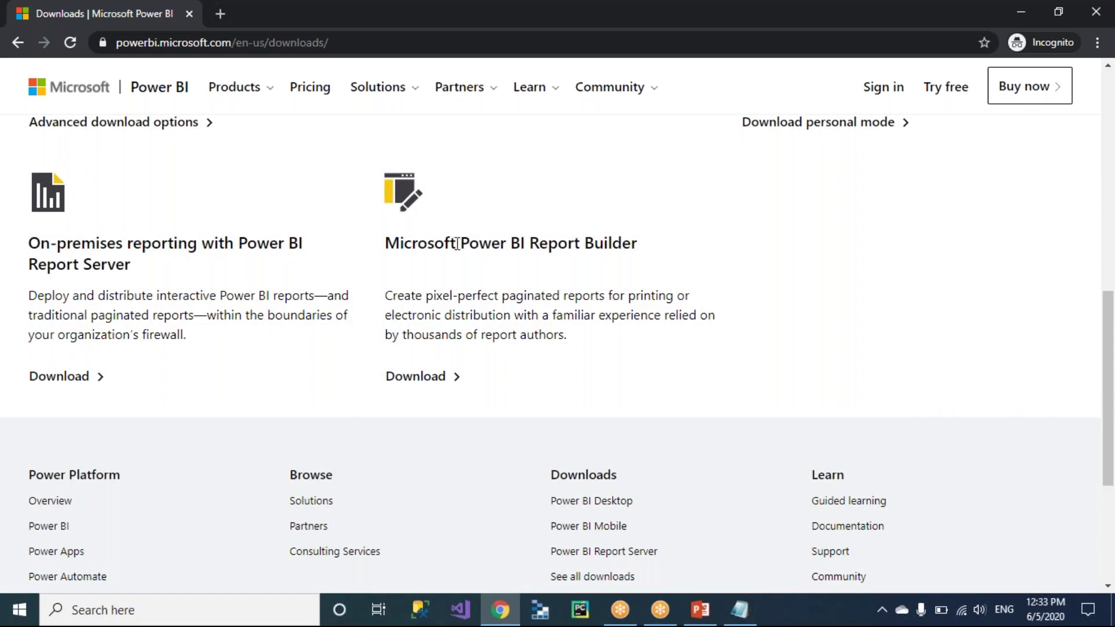
scroll(598, 249, "up", 3)
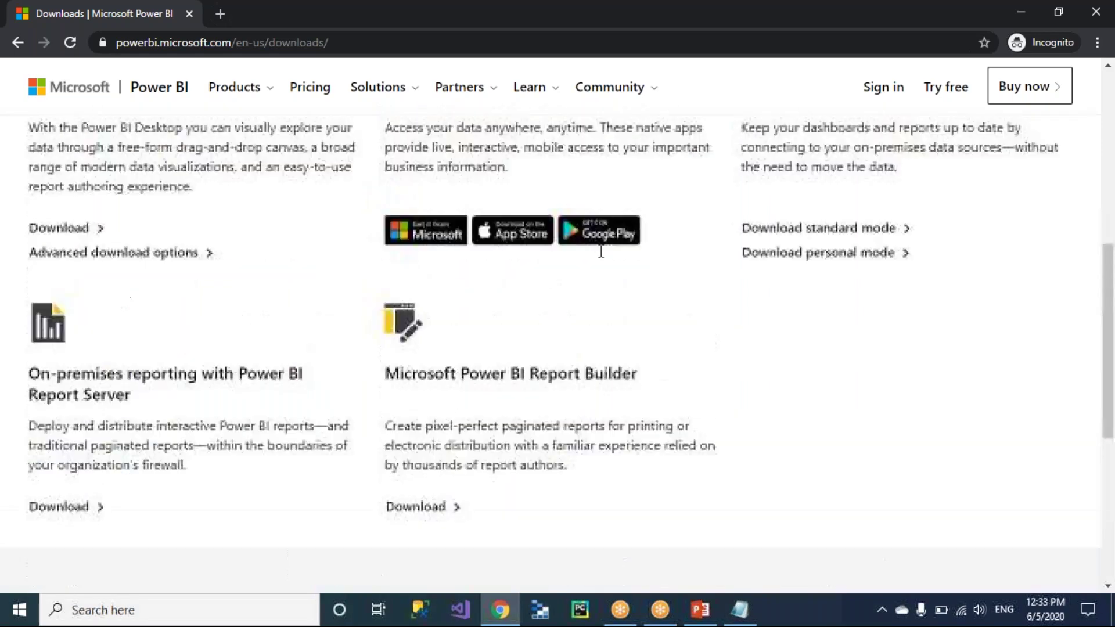
scroll(598, 249, "up", 2)
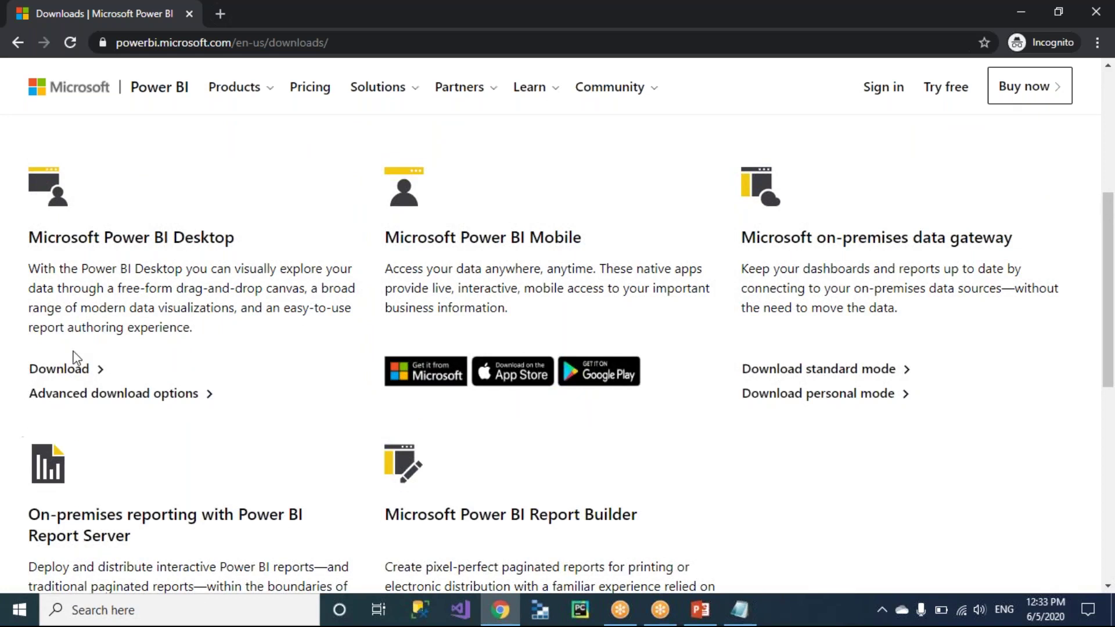
left_click(107, 396)
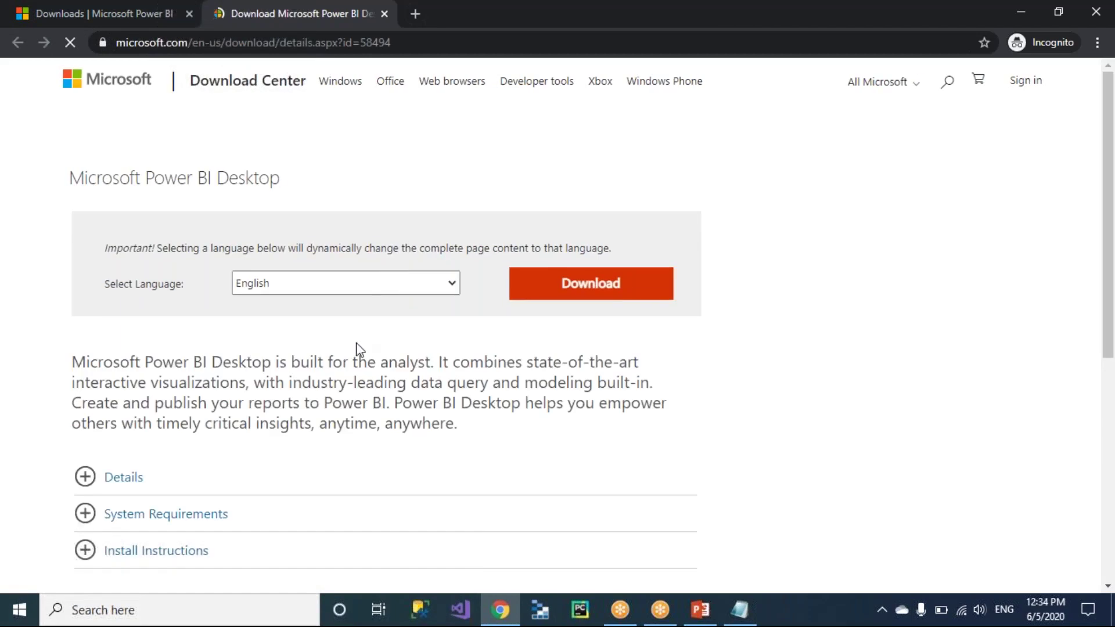
scroll(295, 448, "down", 6)
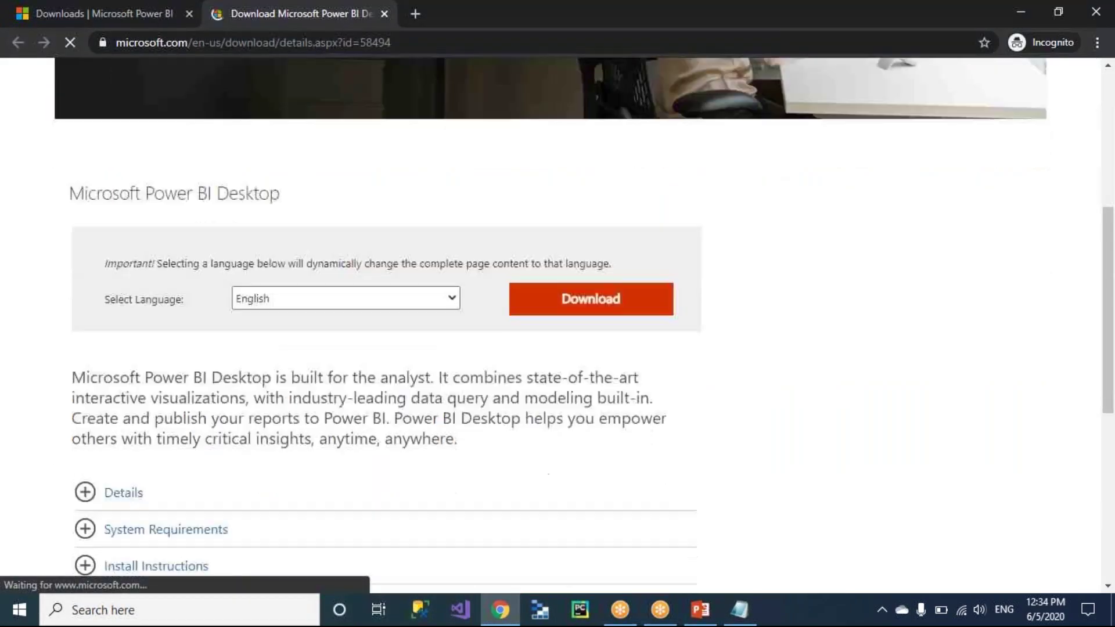
scroll(295, 448, "down", 2)
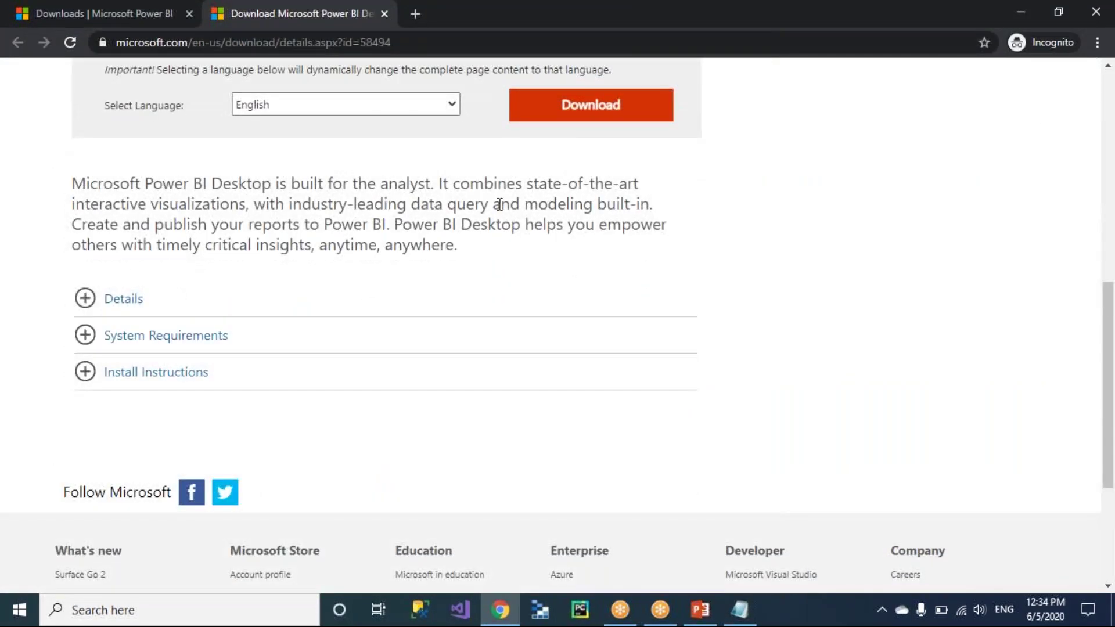
scroll(439, 232, "down", 1)
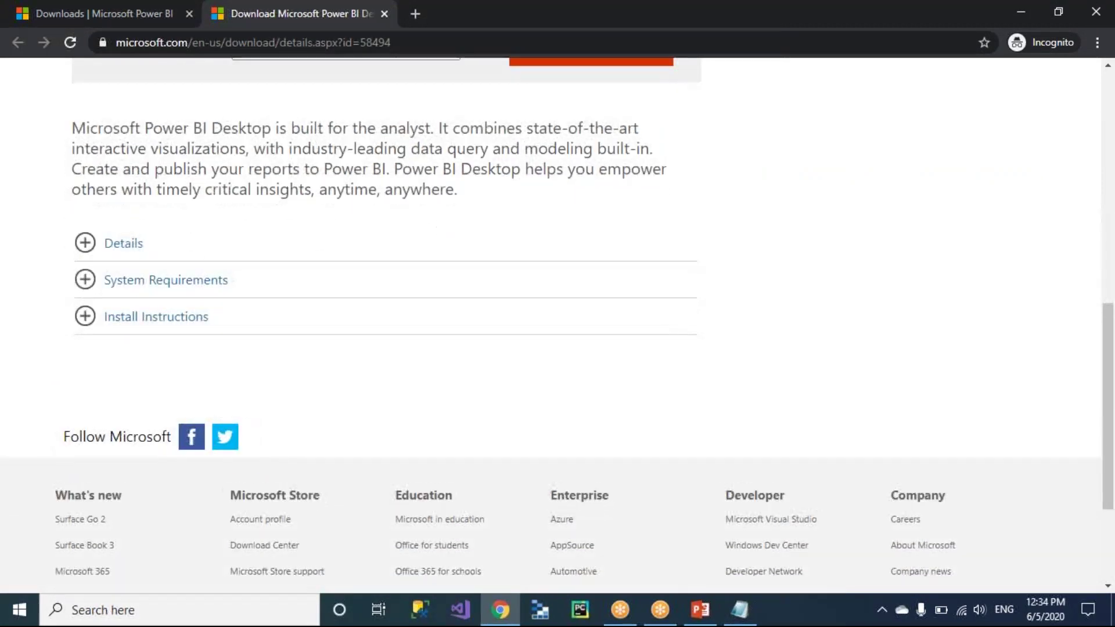
left_click(87, 247)
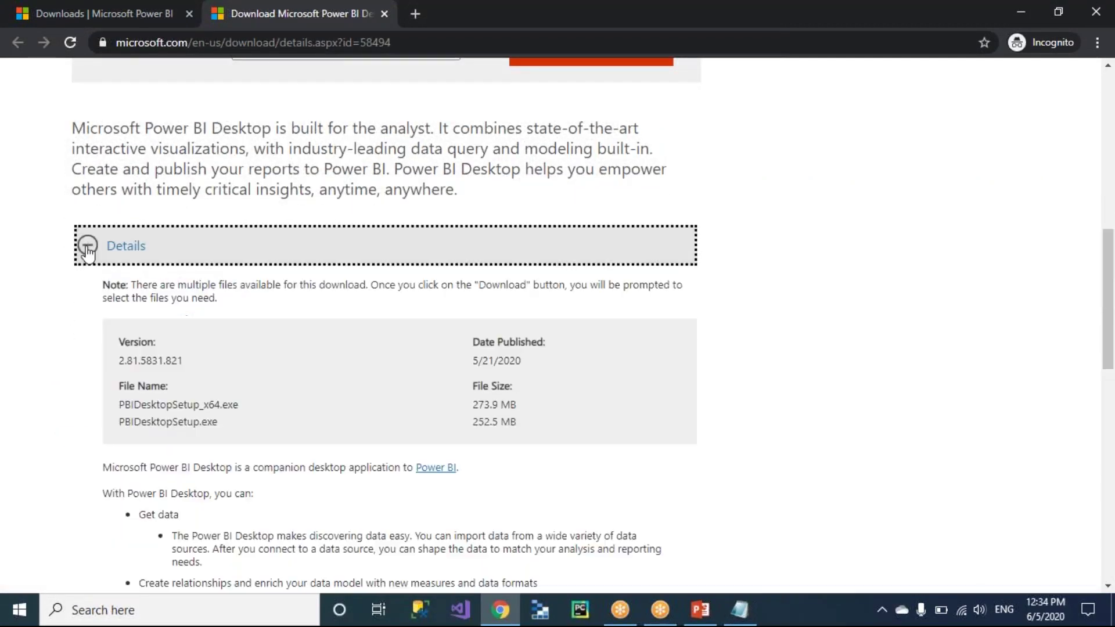
scroll(32, 331, "down", 2)
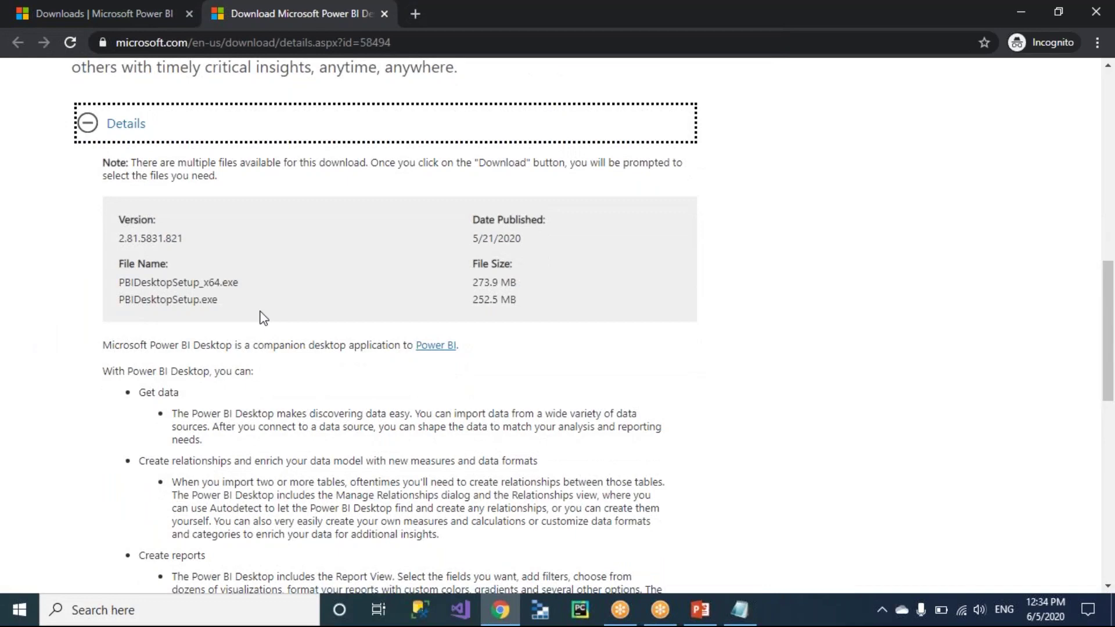
scroll(289, 314, "down", 1)
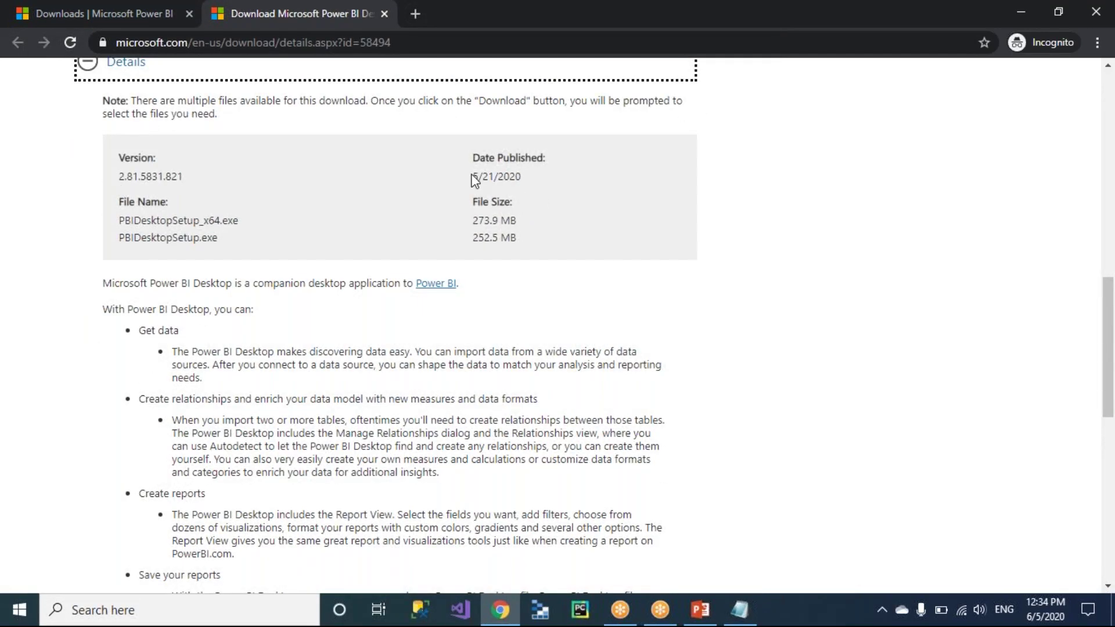
left_click_drag(471, 177, 531, 178)
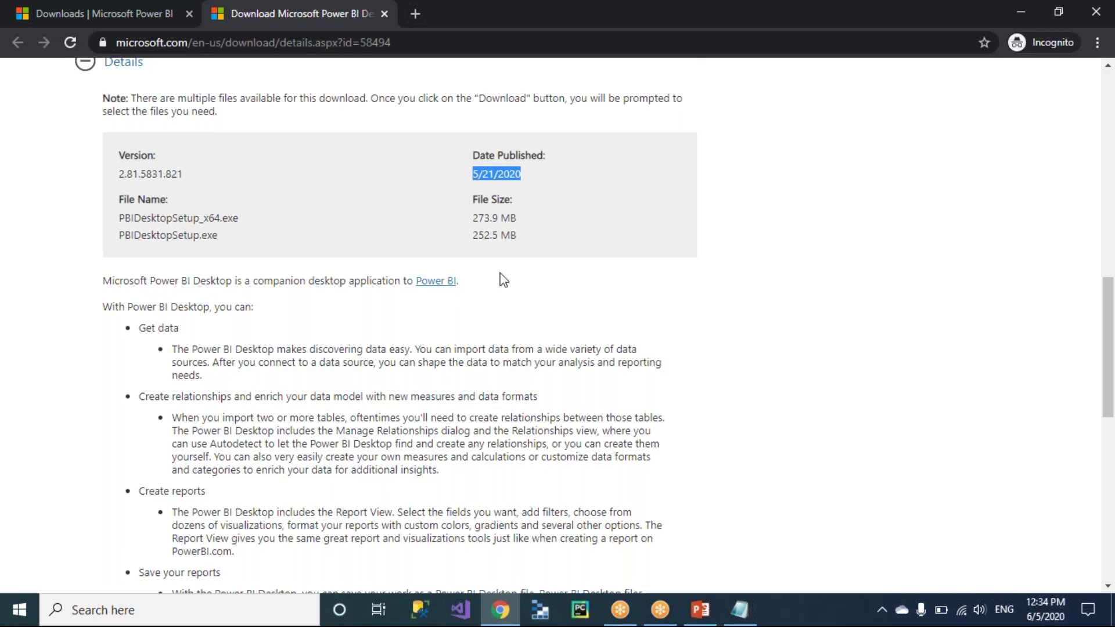
scroll(499, 280, "down", 2)
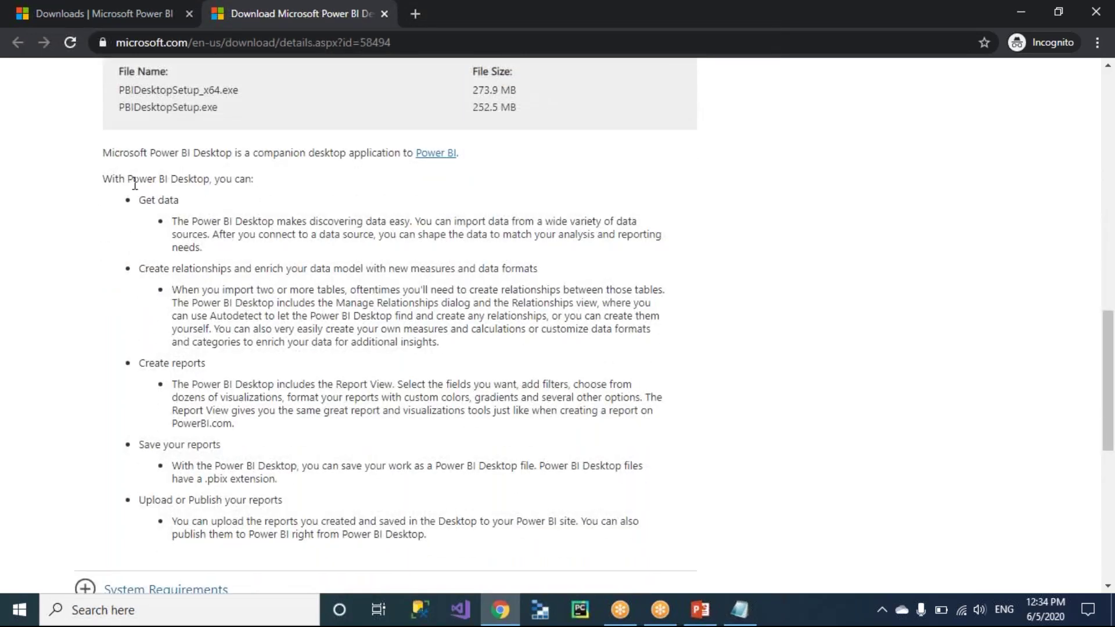
left_click_drag(111, 180, 463, 554)
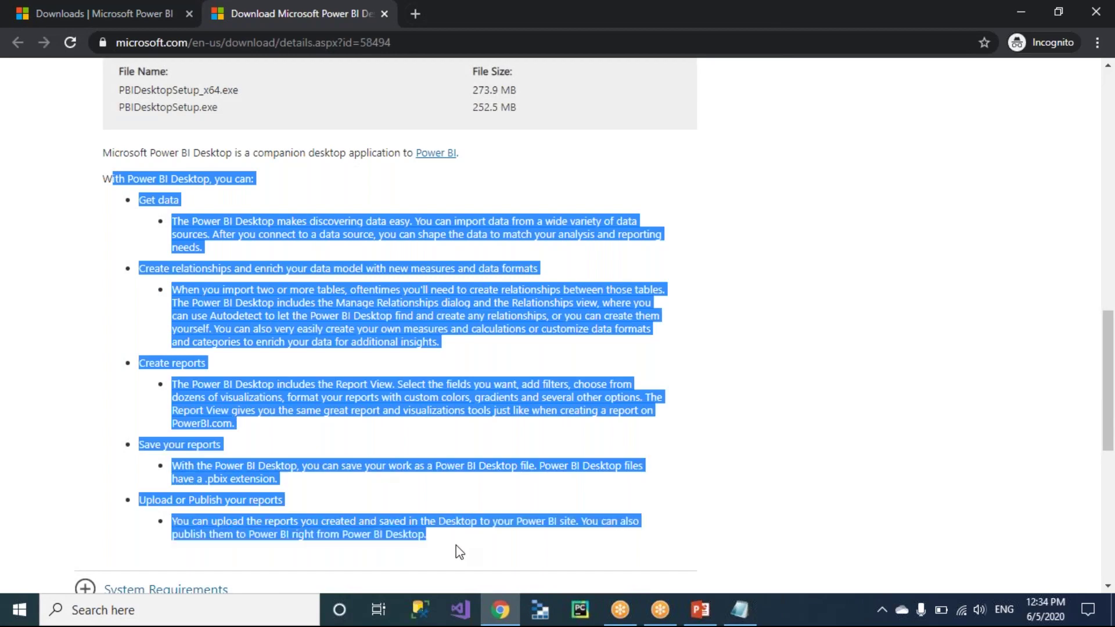
left_click(451, 550)
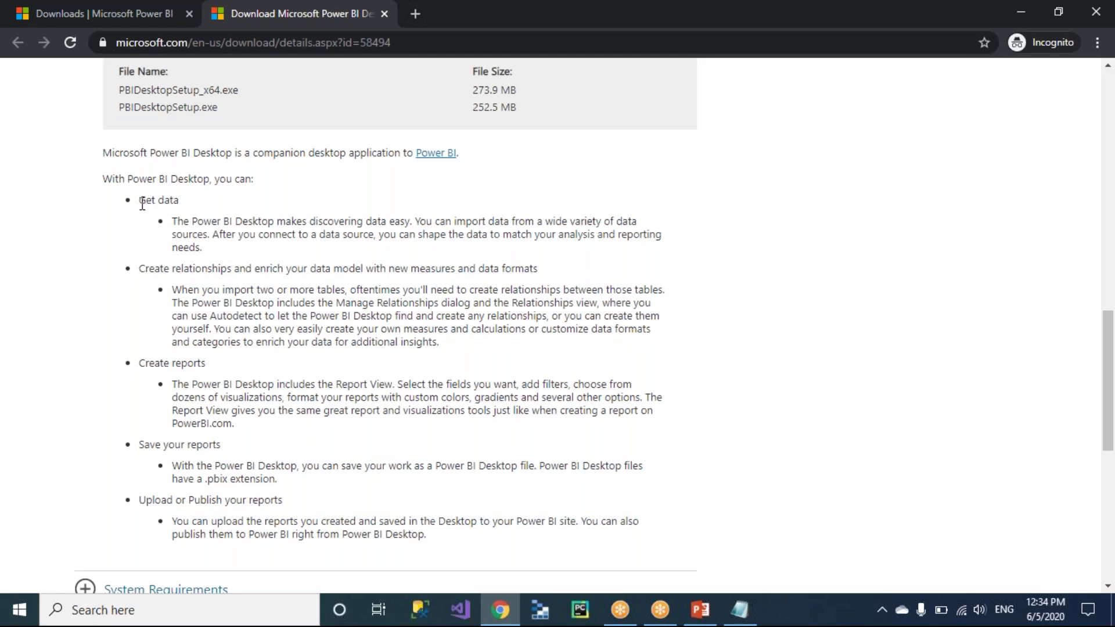
left_click_drag(171, 268, 258, 287)
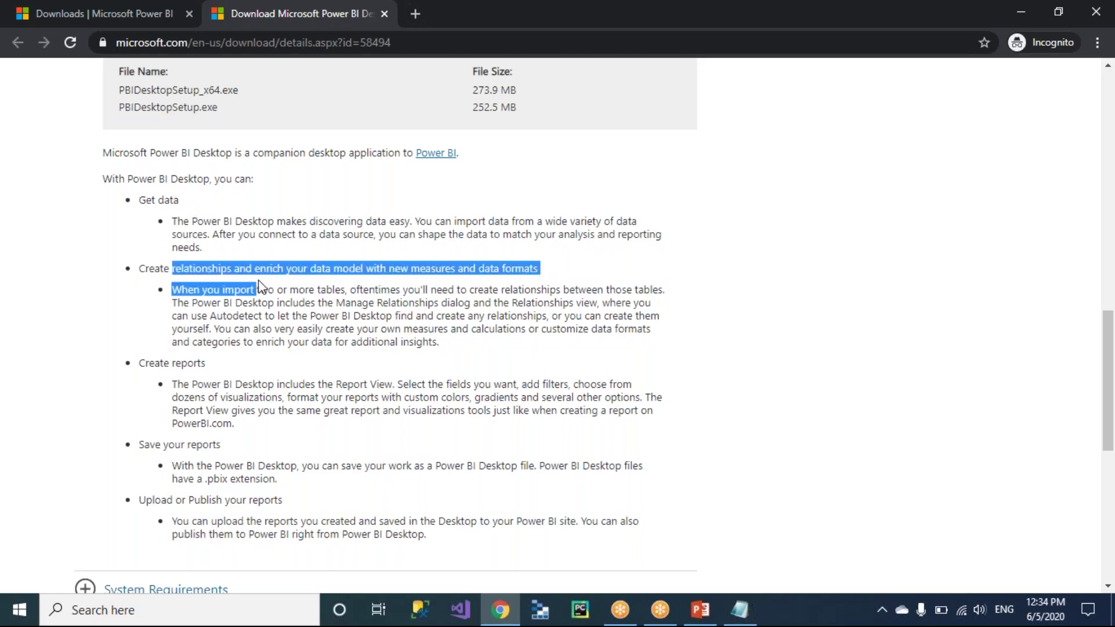
scroll(258, 287, "down", 1)
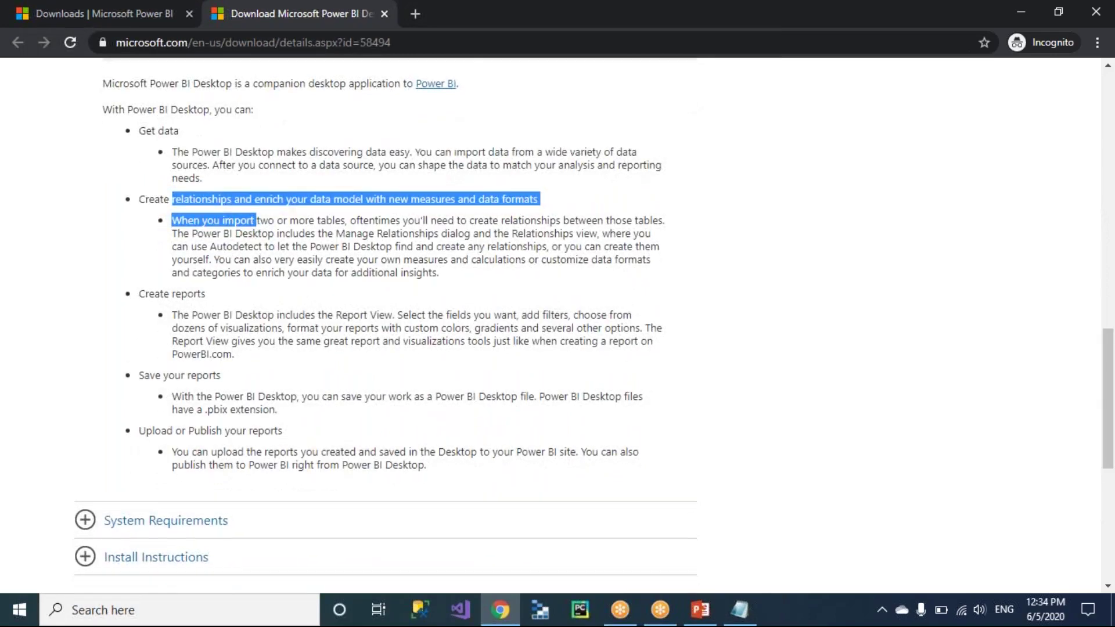
scroll(255, 222, "down", 1)
mouse_move(220, 340)
left_mouse_down()
mouse_move(164, 341)
mouse_move(209, 341)
left_mouse_up()
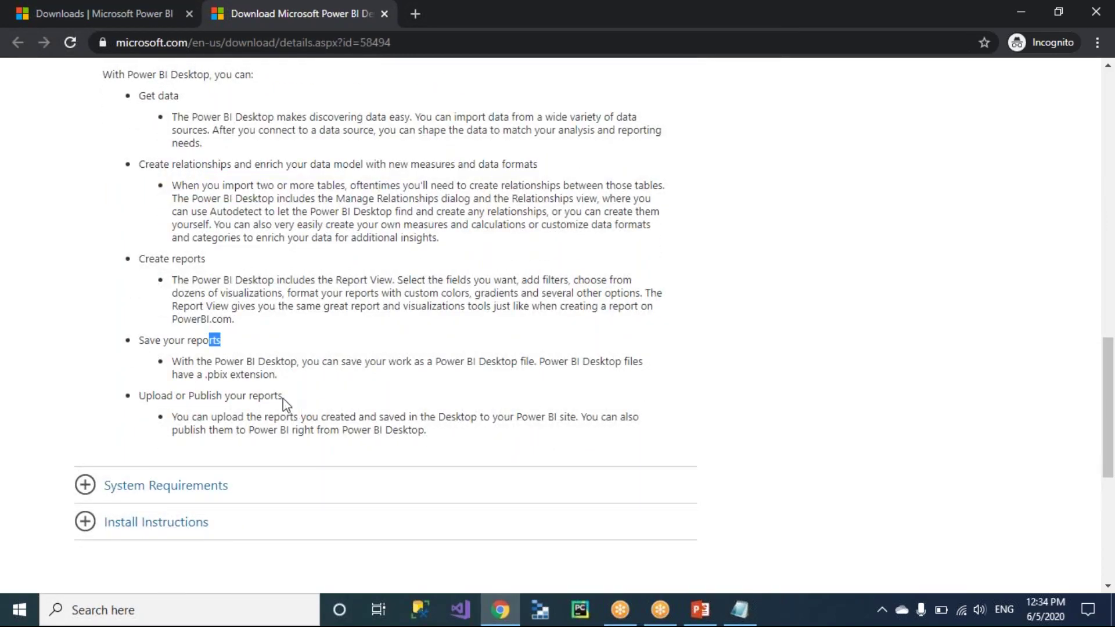
left_click_drag(139, 395, 200, 396)
left_click(312, 398)
scroll(312, 398, "up", 1)
left_click_drag(430, 481, 137, 140)
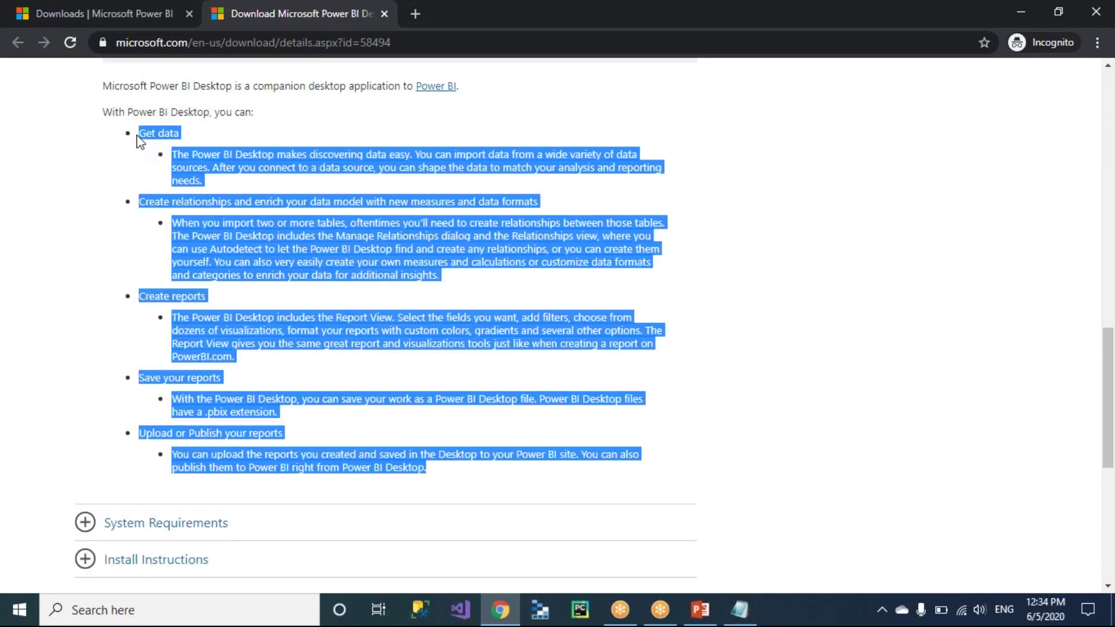
left_click(90, 240)
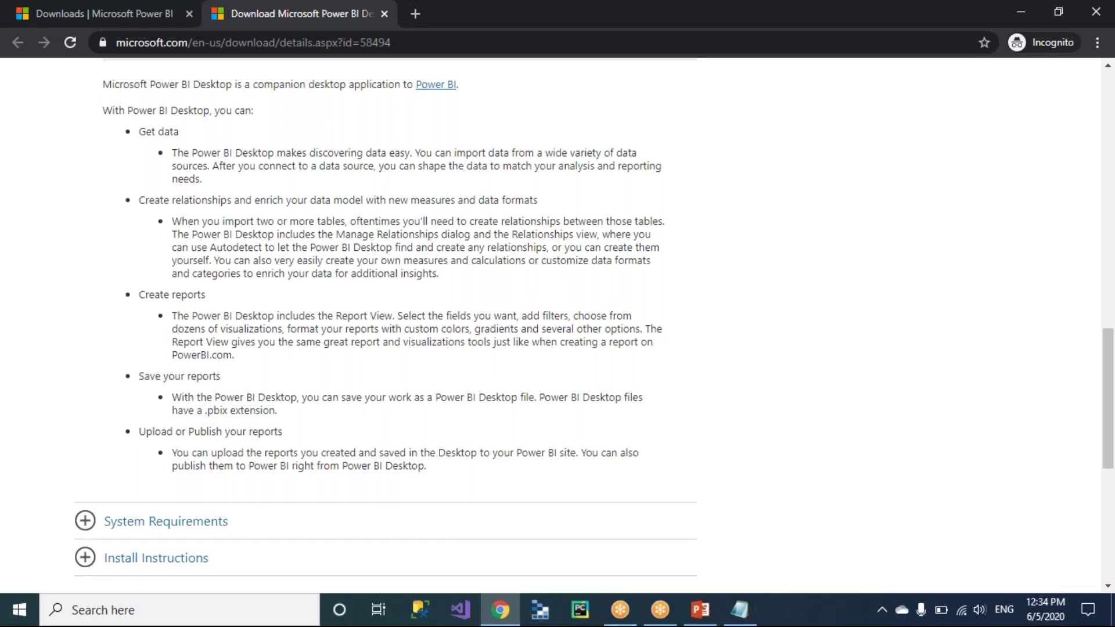
Expand System Requirements and review the supported operating systems and platform requirements.
scroll(179, 169, "down", 3)
left_click(84, 366)
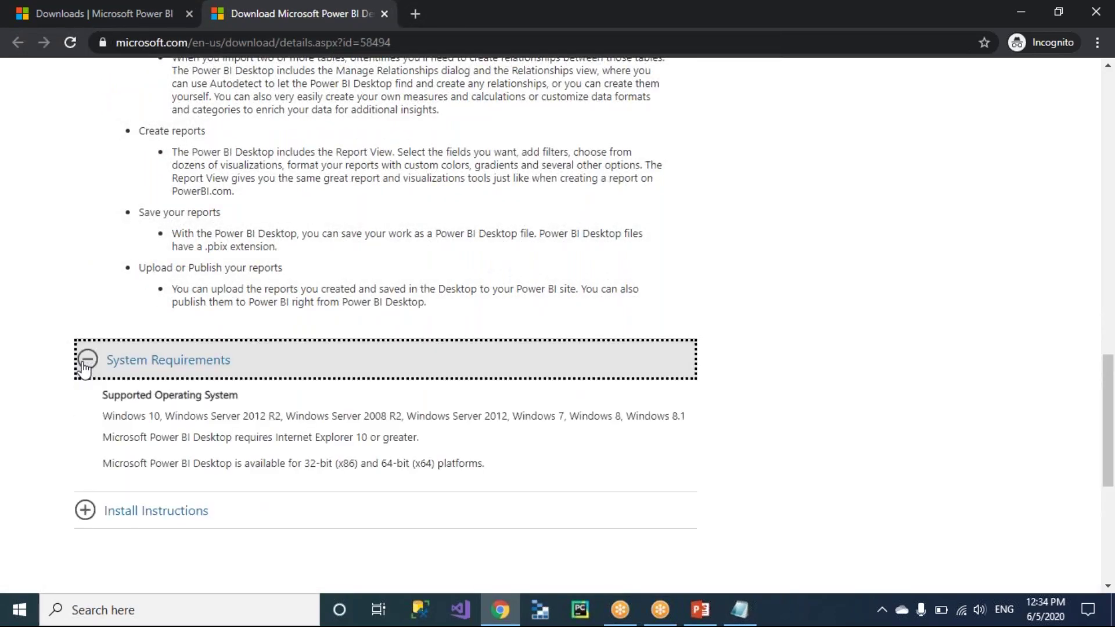
scroll(48, 431, "down", 3)
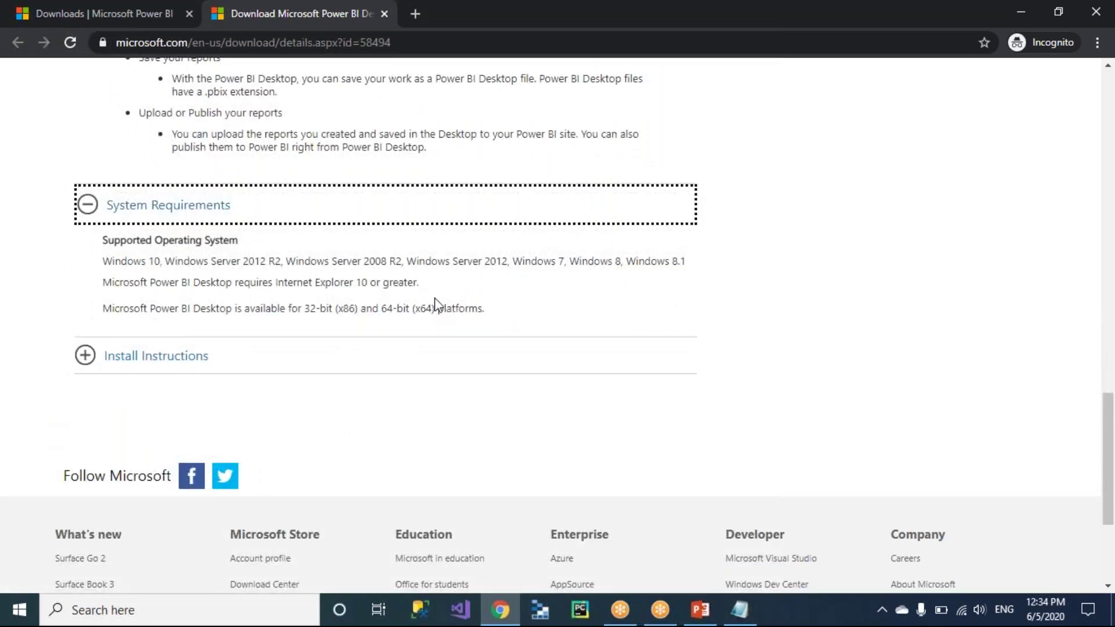
left_click_drag(487, 305, 273, 278)
left_click_drag(104, 288, 95, 252)
left_click(69, 303)
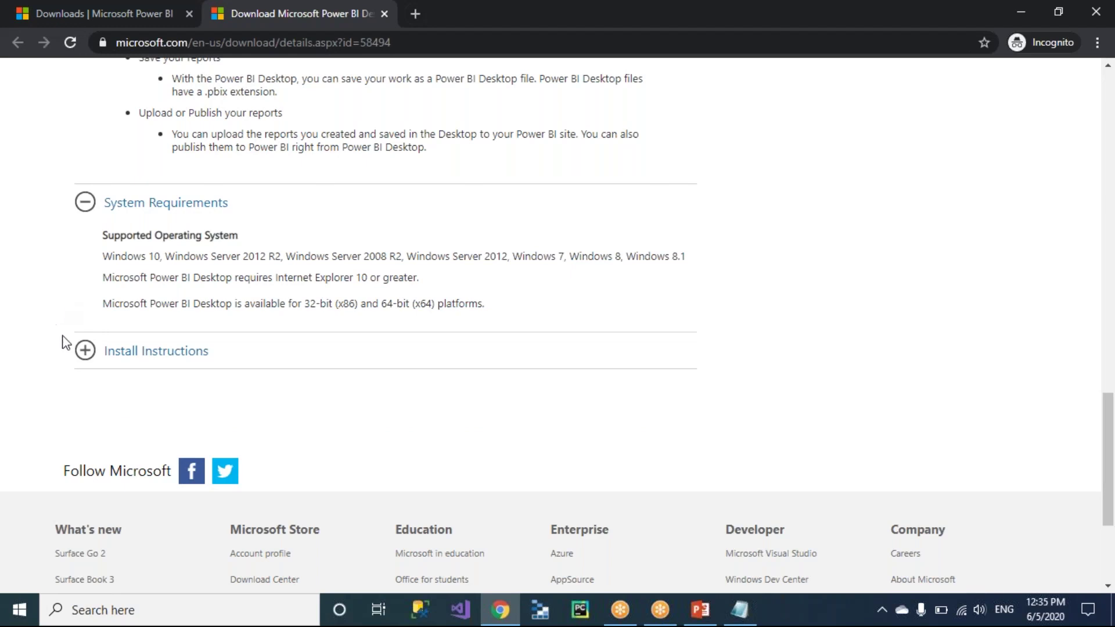
Expand Install Instructions, then bring up the Power BI Desktop download file choices.
left_click(86, 353)
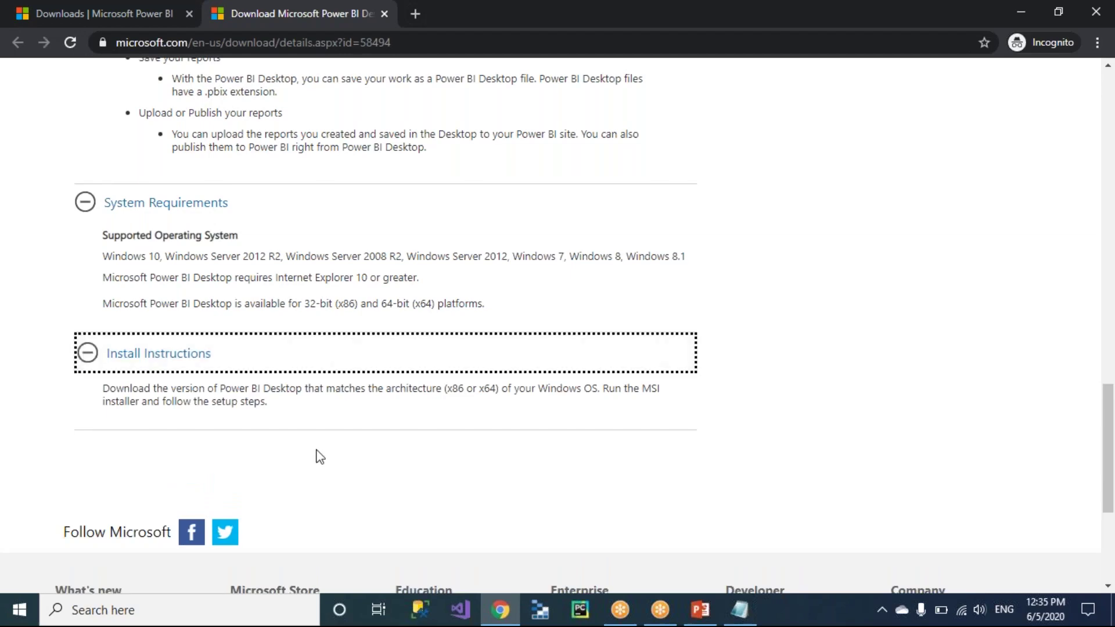
scroll(320, 457, "down", 1)
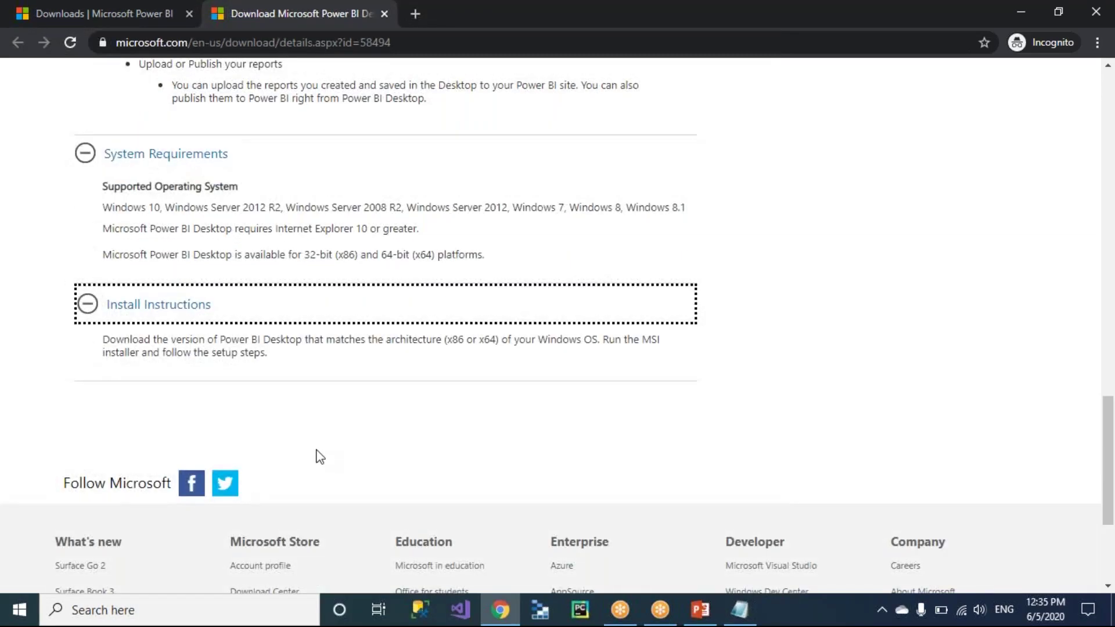
scroll(464, 409, "up", 8)
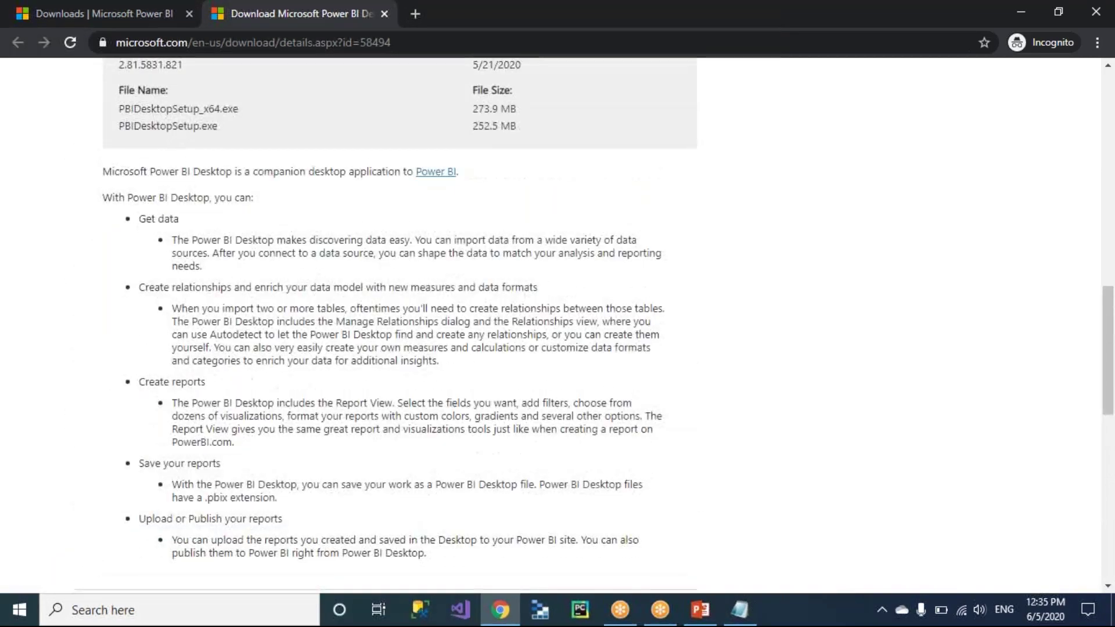
scroll(465, 409, "up", 10)
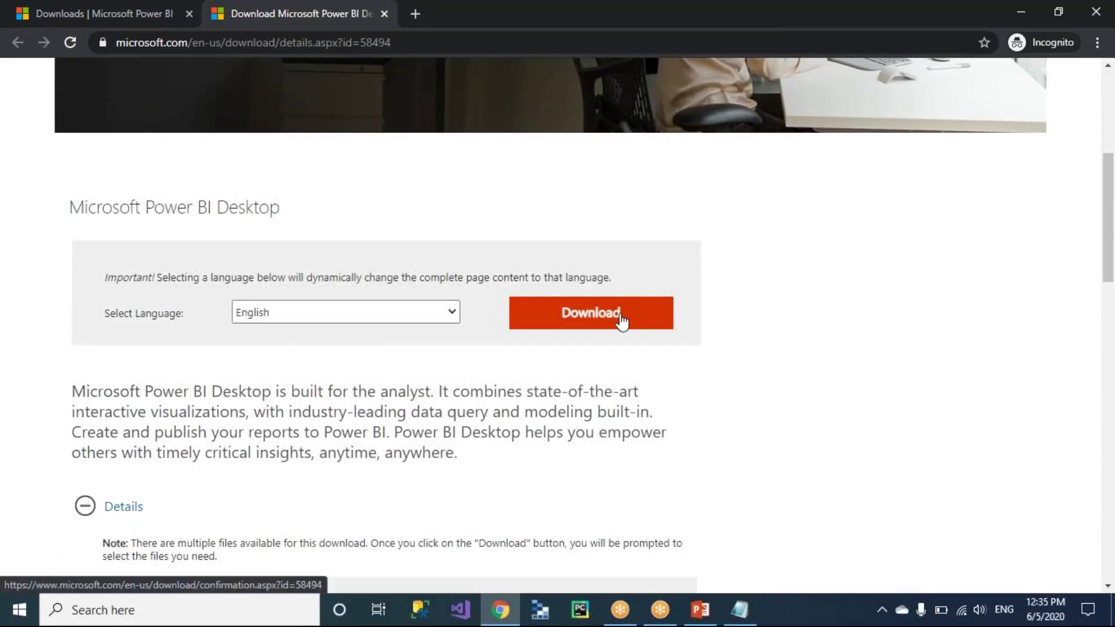
left_click(621, 321)
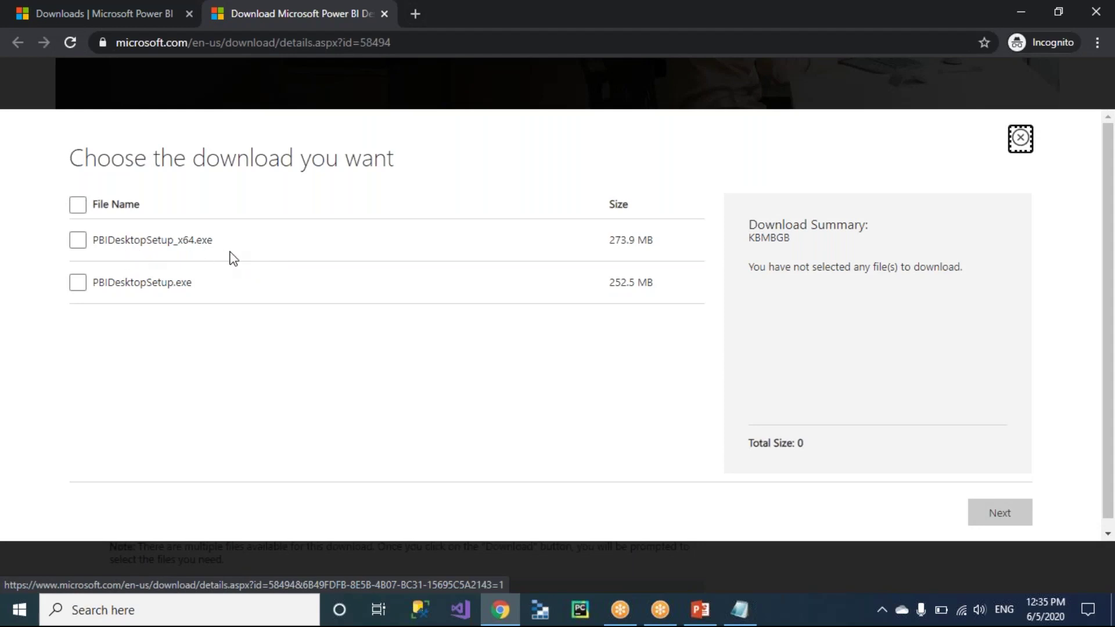
Select PBIDesktopSetup_x64.exe (273.9 MB) and start its download.
left_click(78, 247)
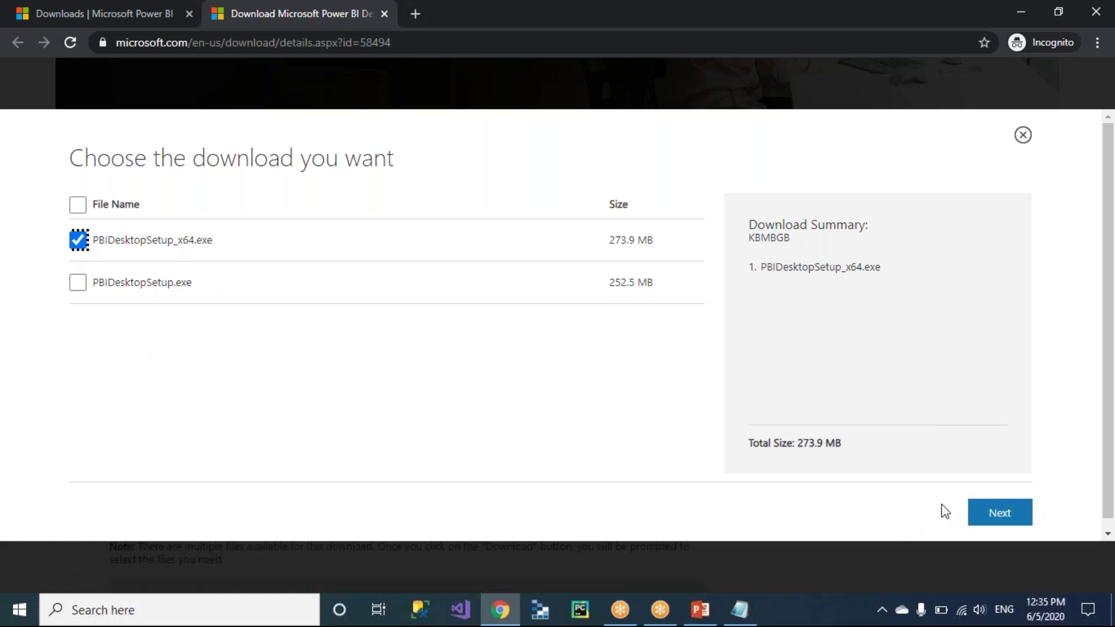
left_click(991, 522)
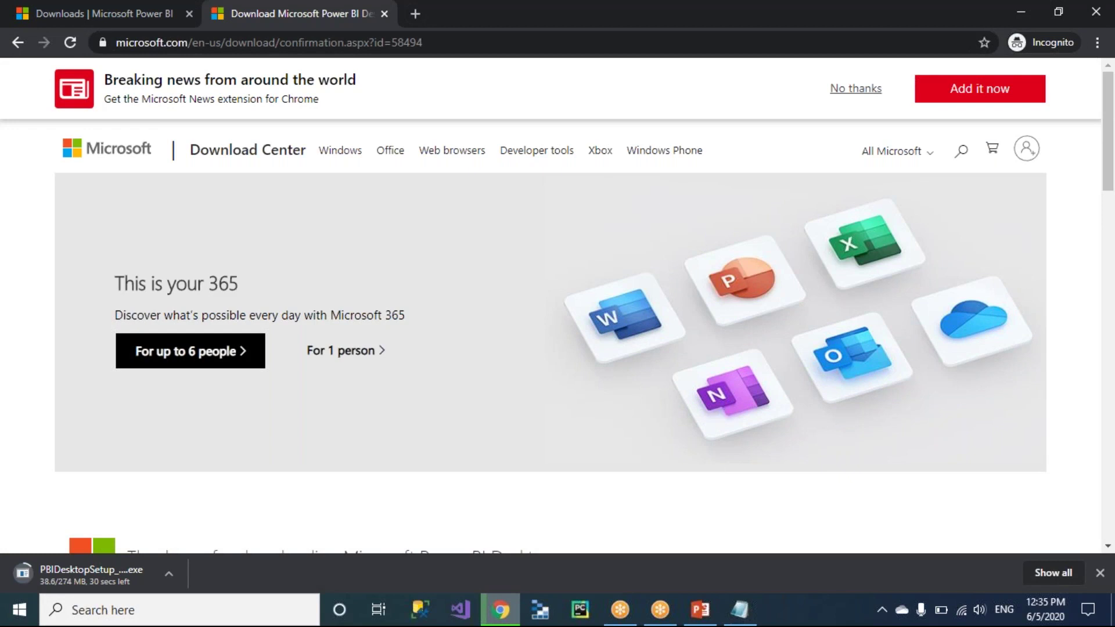
Add the line 'OS: Windows' to the Notepad note.
key("alt+Tab")
type("OS: ")
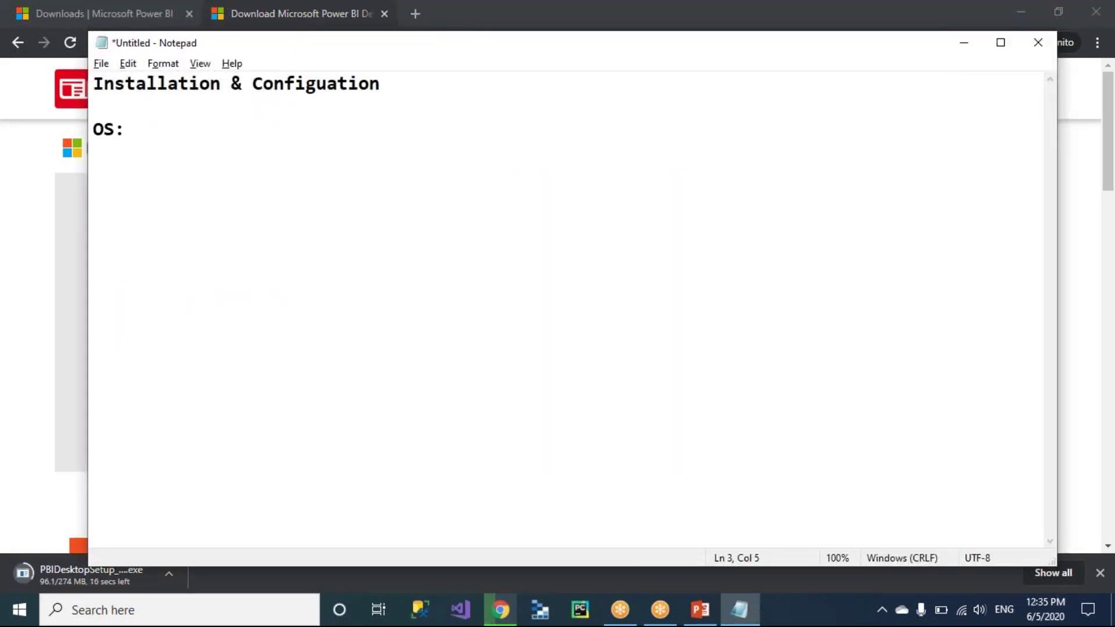
type("Windows")
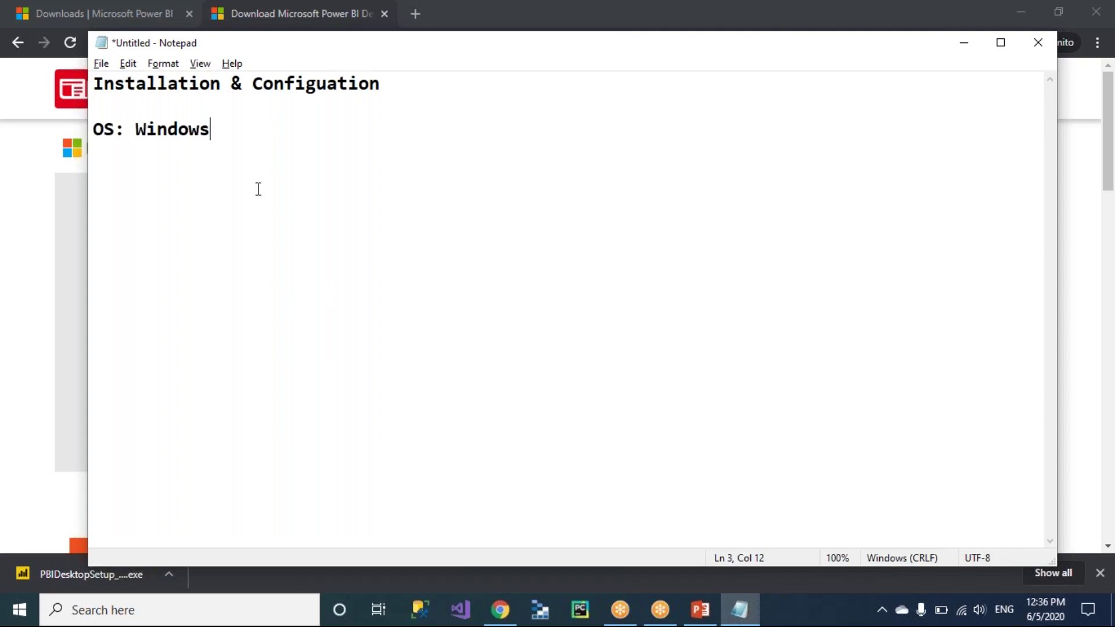
left_click_drag(211, 129, 135, 129)
left_click(237, 129)
Note that Microsoft releases updated versions with new features every 2/3 weeks.
key("alt+Tab")
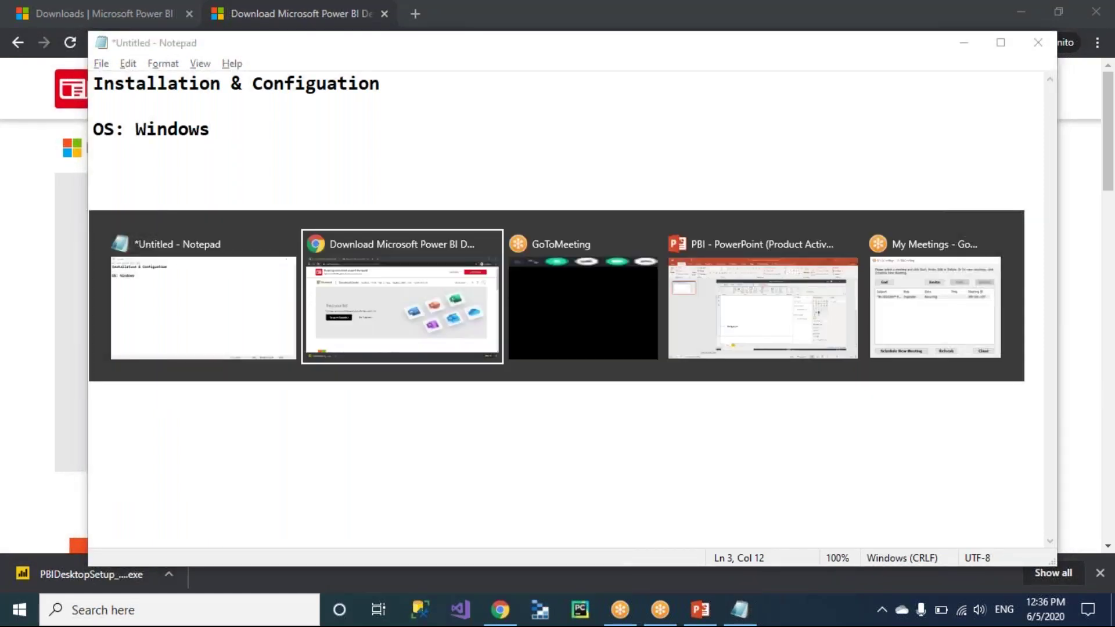
key("alt+Tab")
key("Return")
key("Return")
type("Note: Micros")
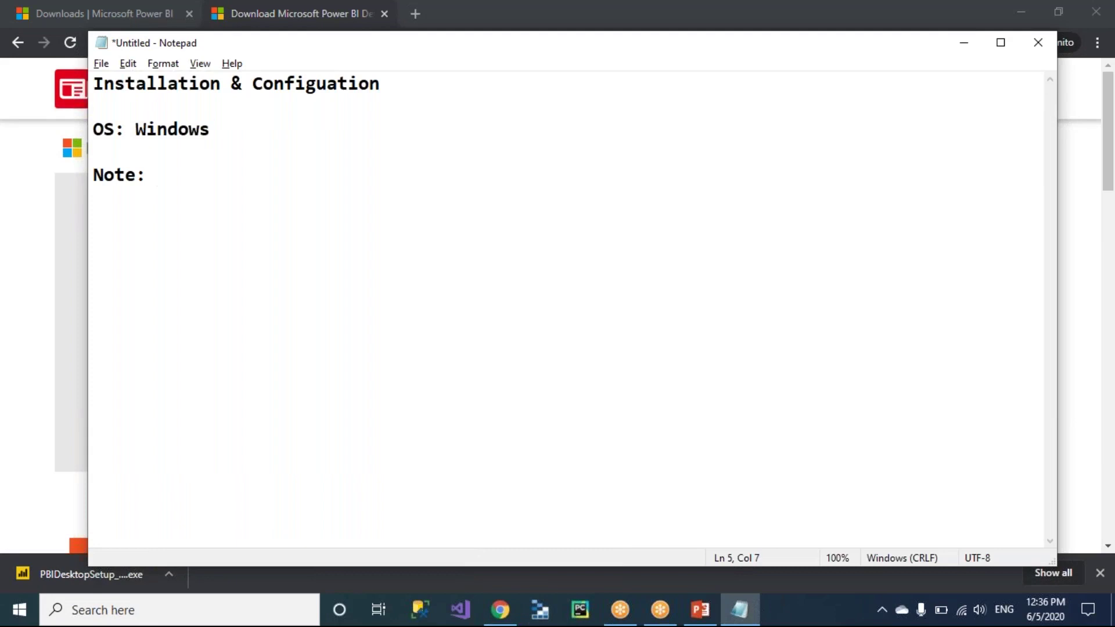
type("o")
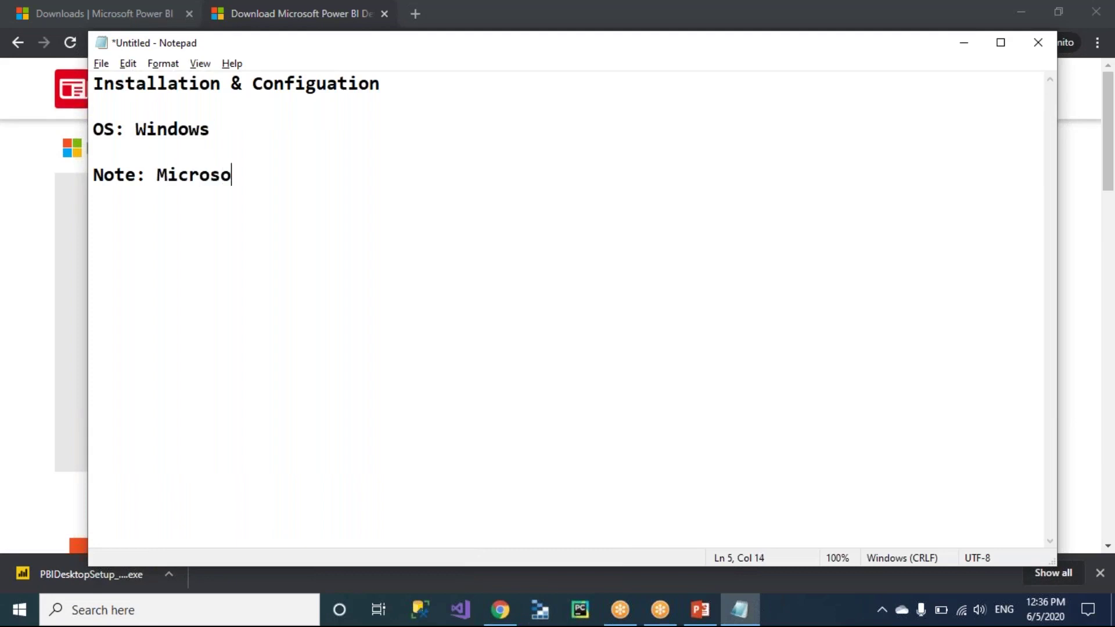
type("ft relae")
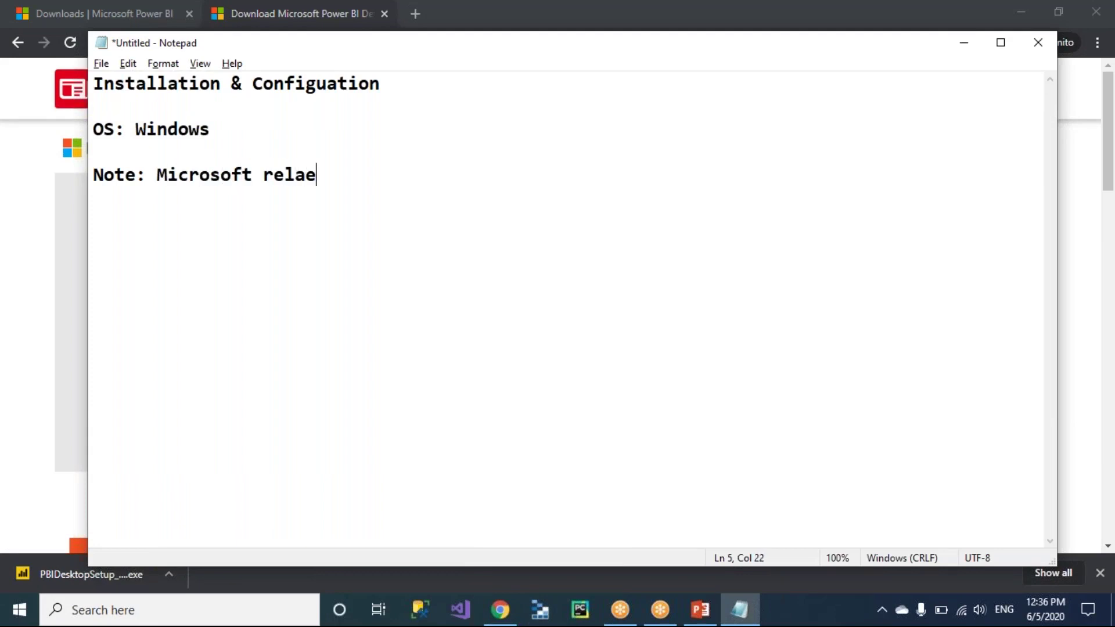
type("se updat")
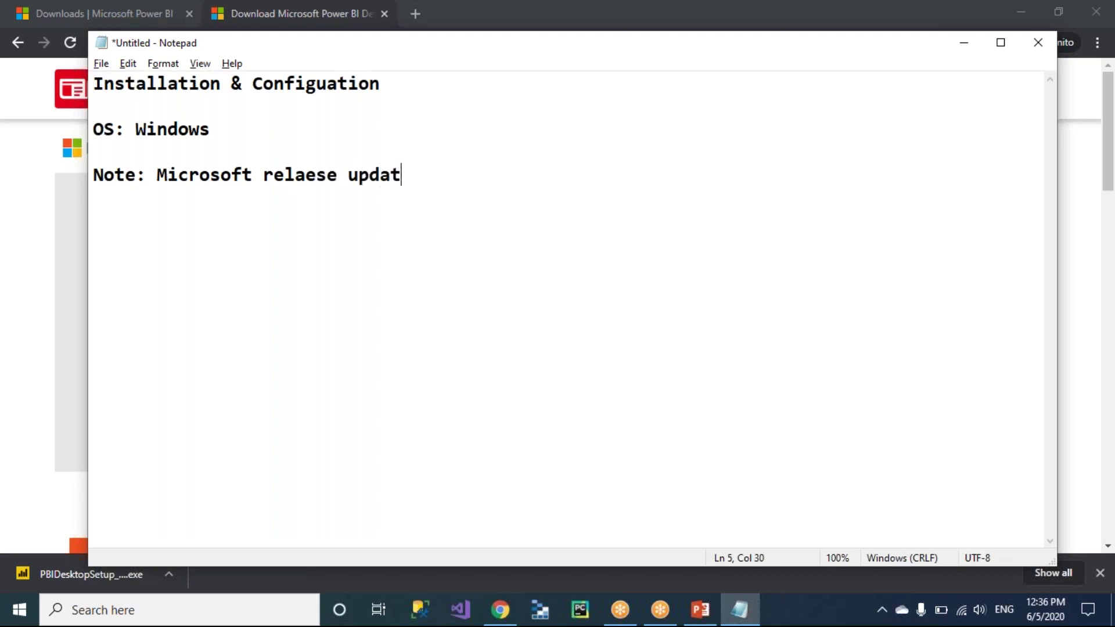
type("ed version e")
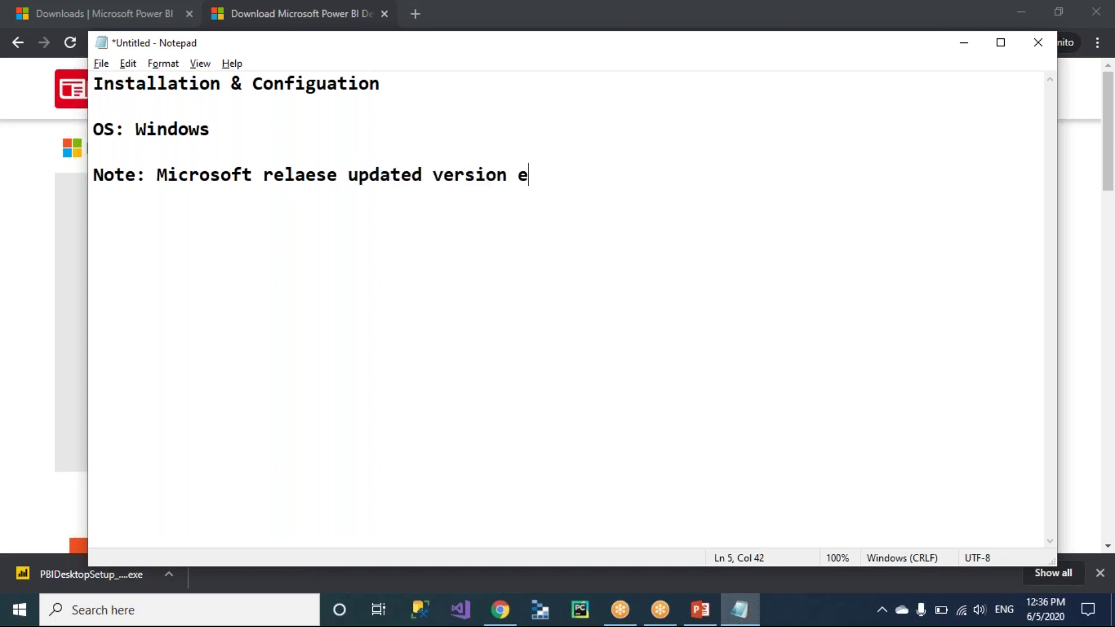
type("very month ")
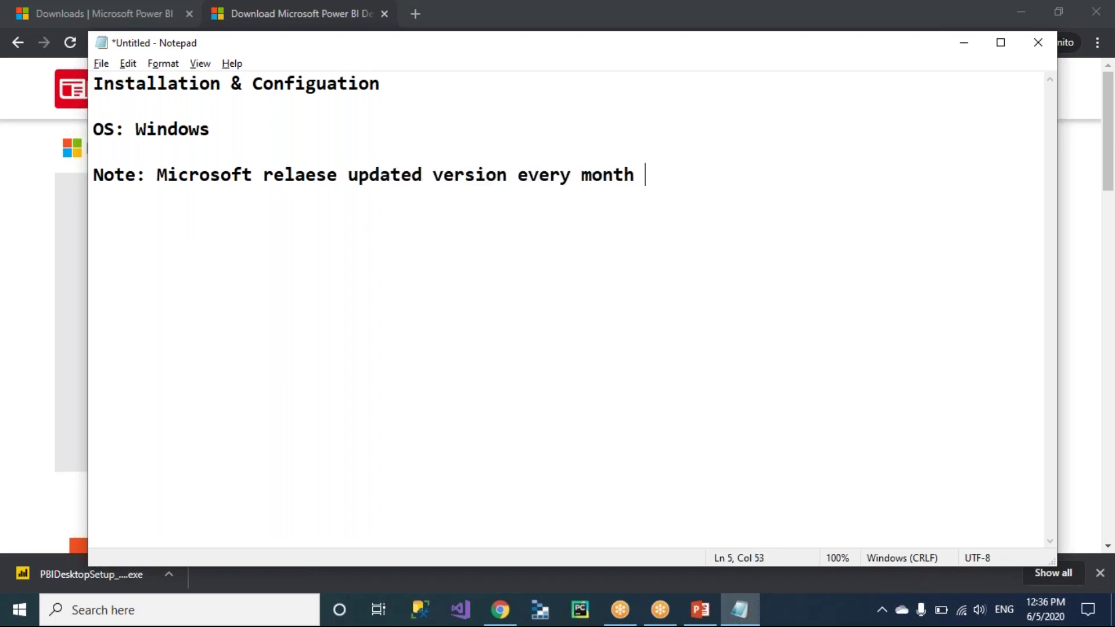
type("(they keep")
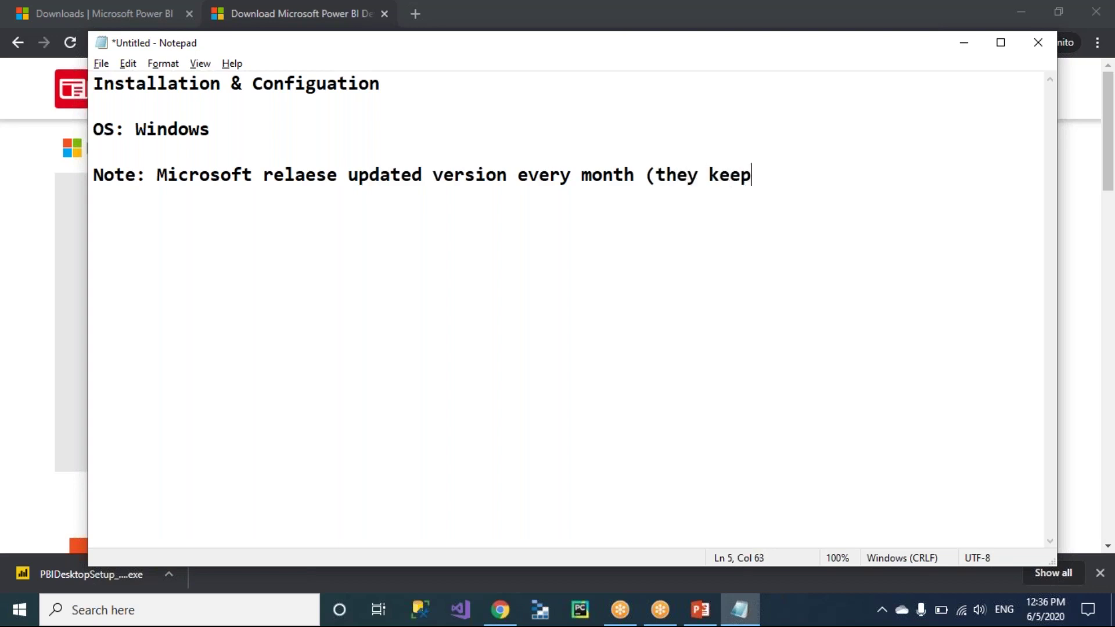
type(" ading new ")
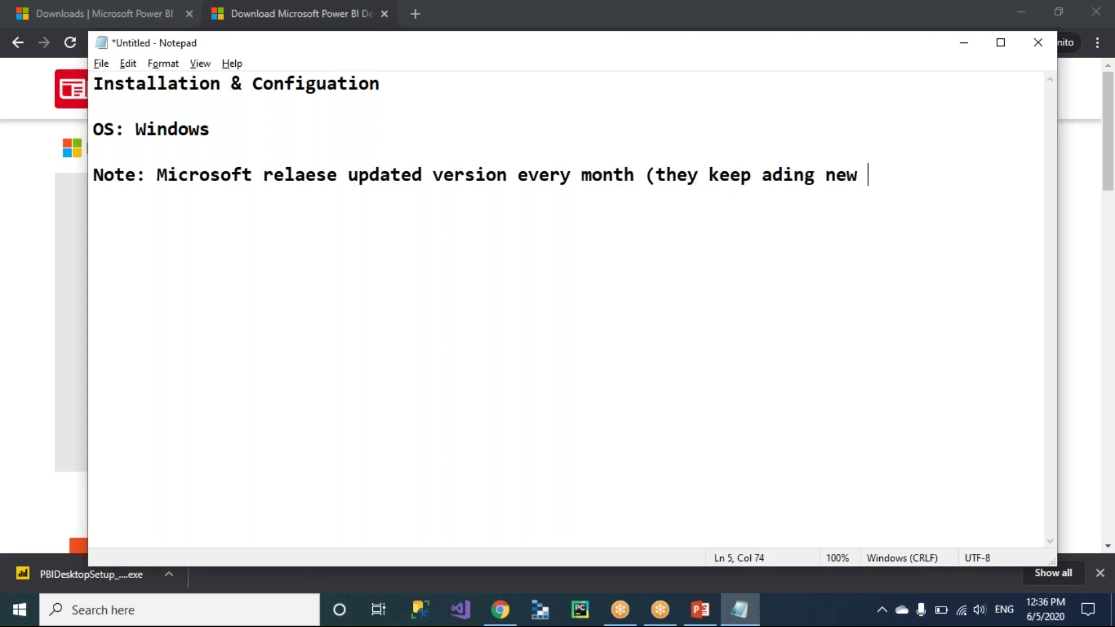
type("features an")
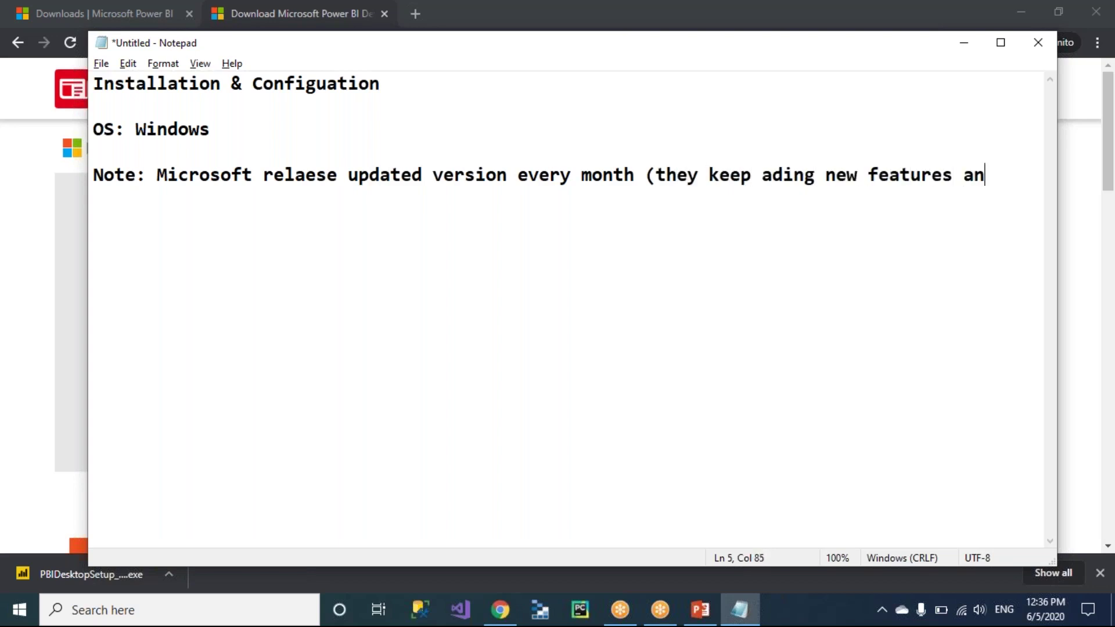
type("d release that ")
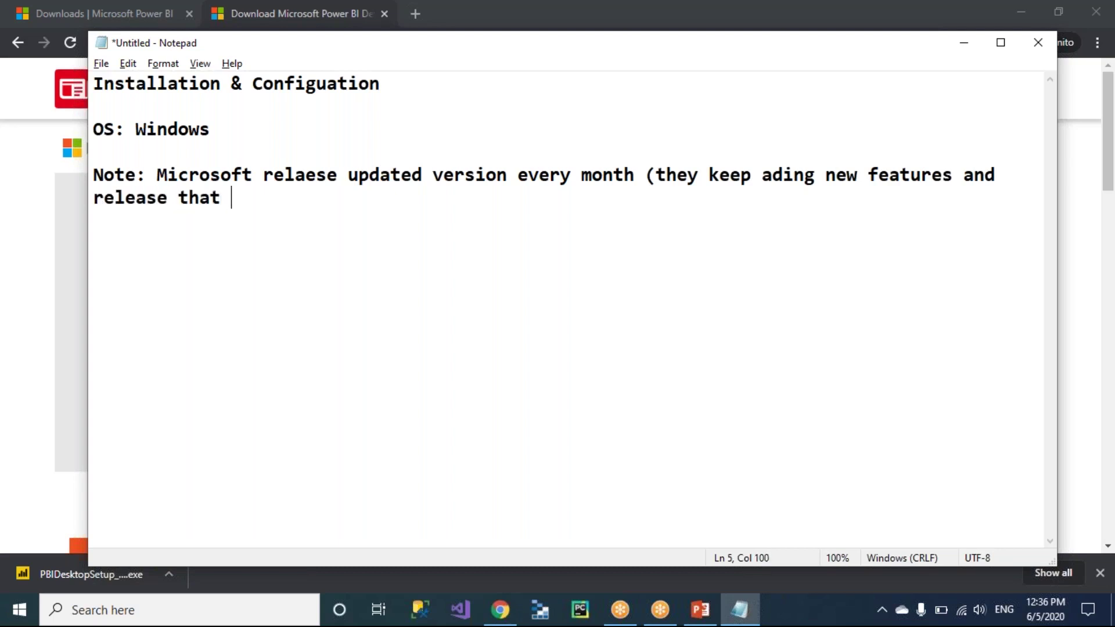
type("every mont")
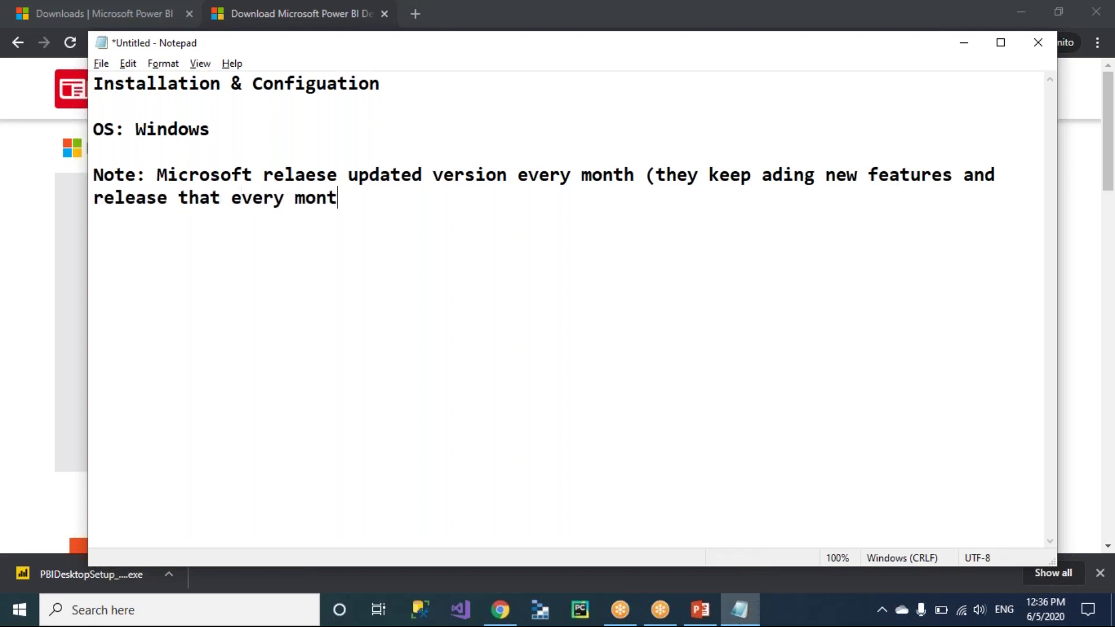
type("h in the sec")
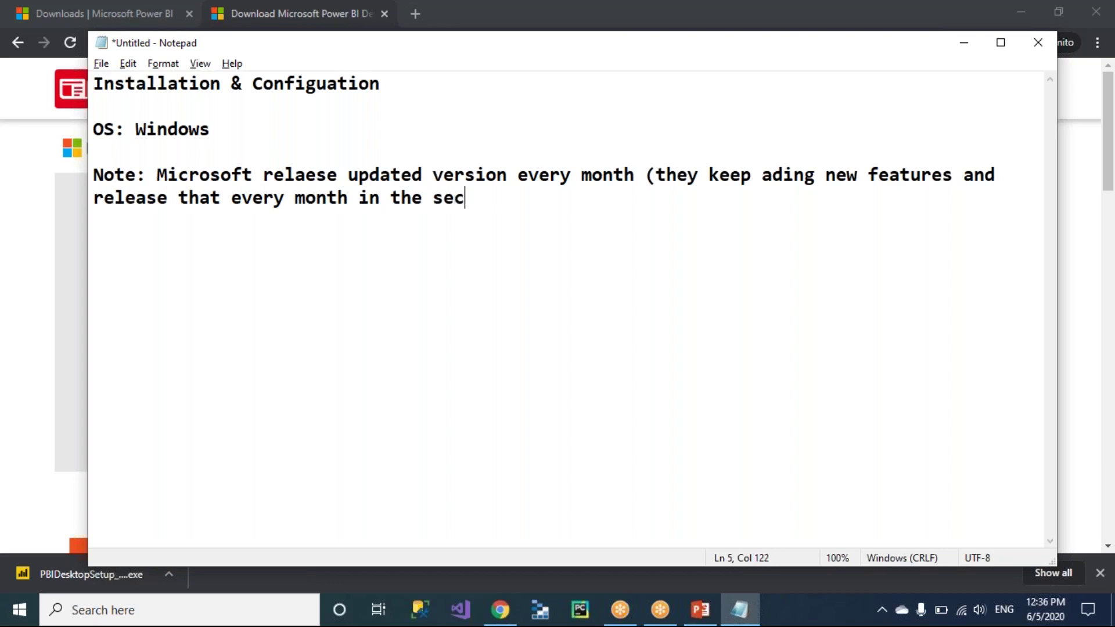
type("on")
key("BackSpace")
key("BackSpace")
key("BackSpace")
key("BackSpace")
key("BackSpace")
type("2/3 week)")
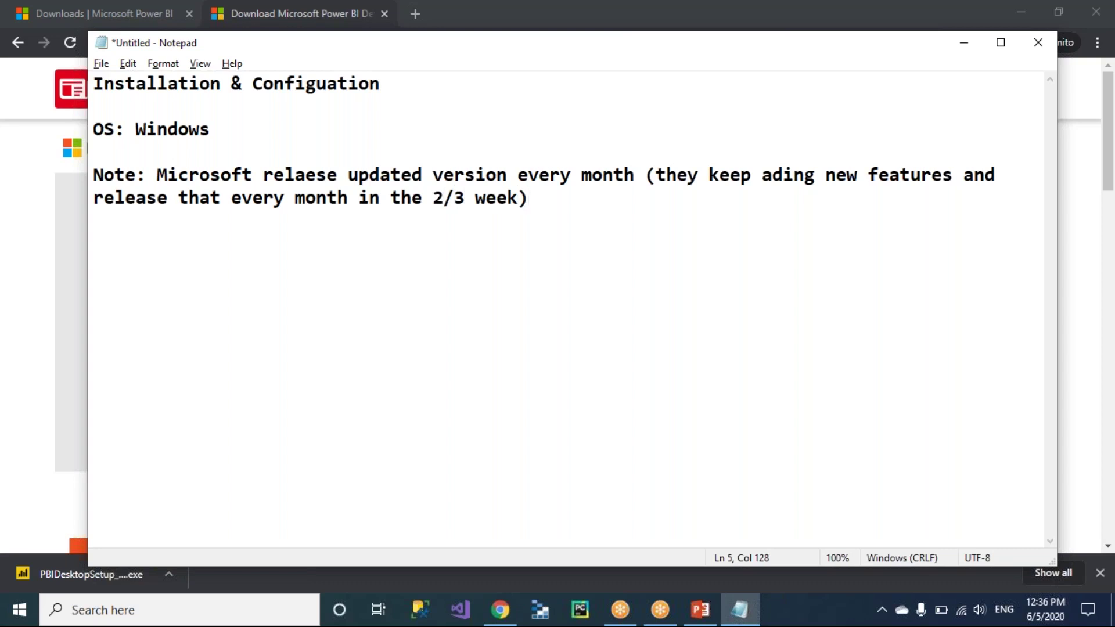
key("alt+Tab")
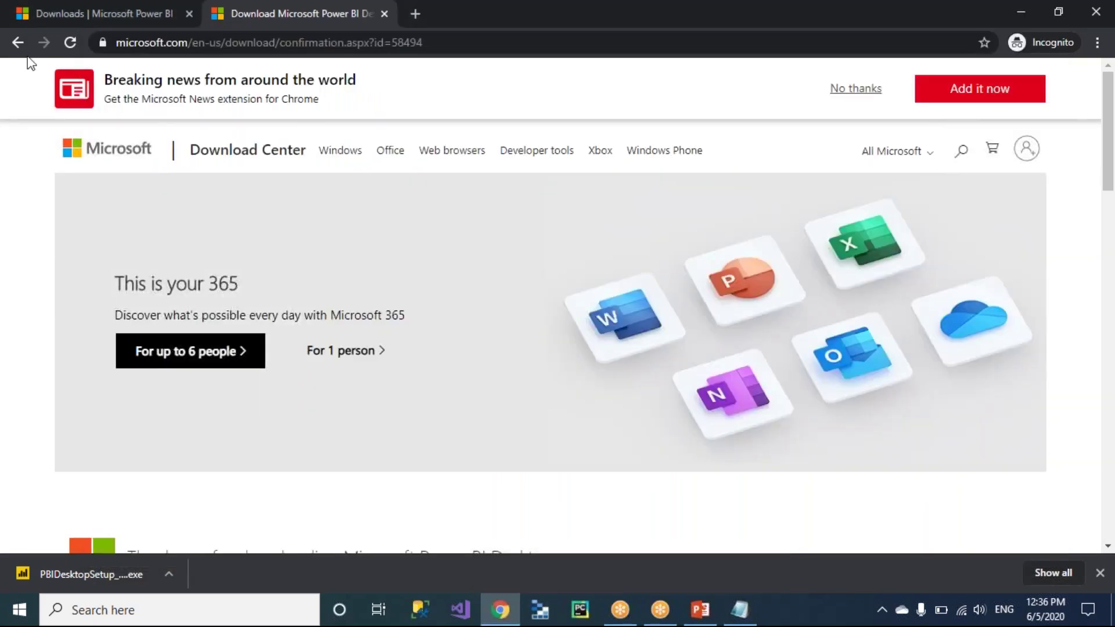
Open Details and review version 2.81.5831.821, its 5/21/2020 publish date, and installer sizes.
left_click(18, 42)
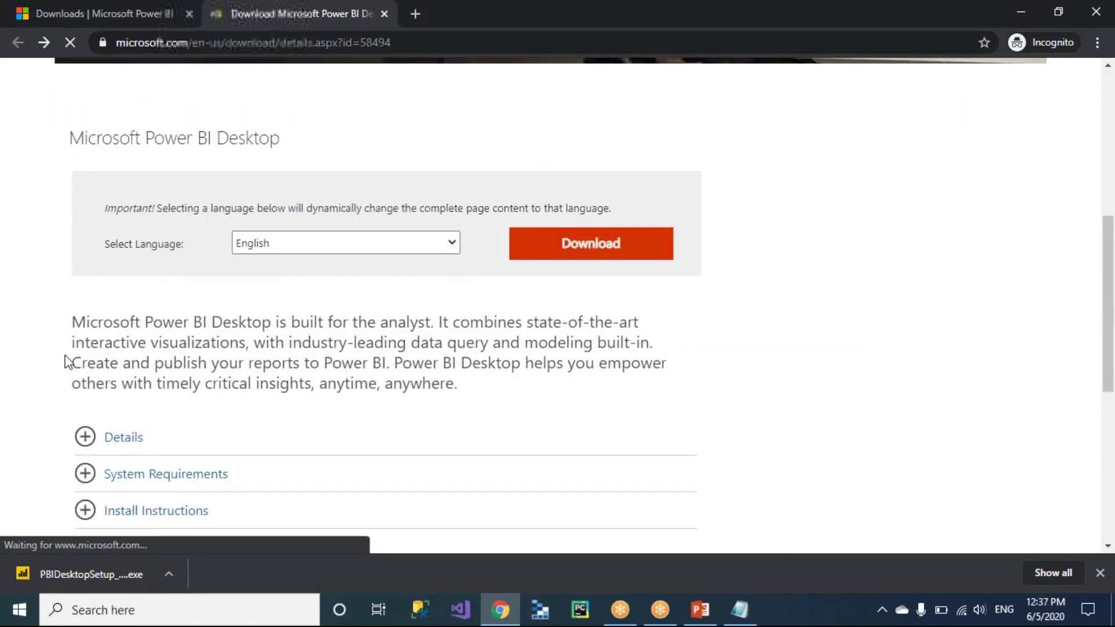
scroll(142, 272, "down", 3)
left_click(86, 302)
scroll(120, 277, "down", 2)
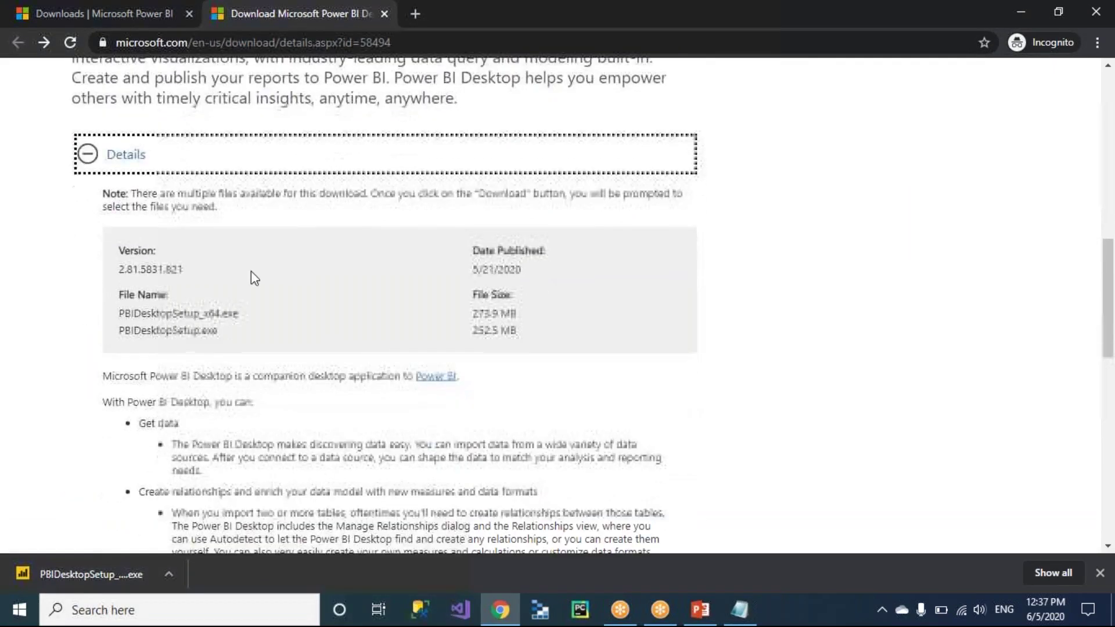
left_click_drag(118, 272, 140, 270)
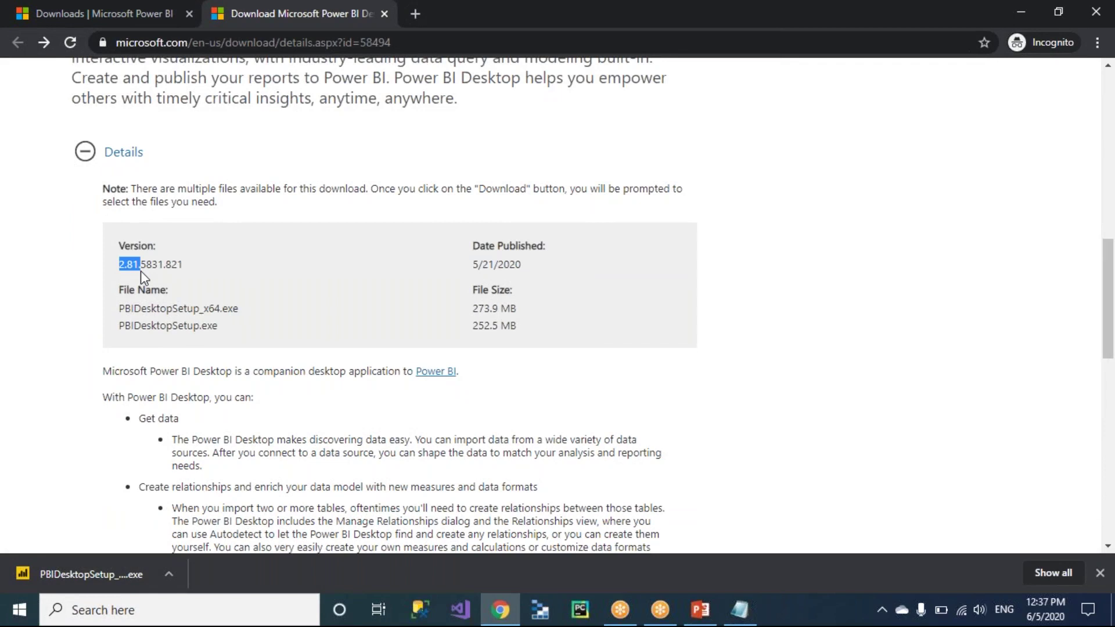
left_click_drag(527, 272, 470, 265)
triple_click(540, 308)
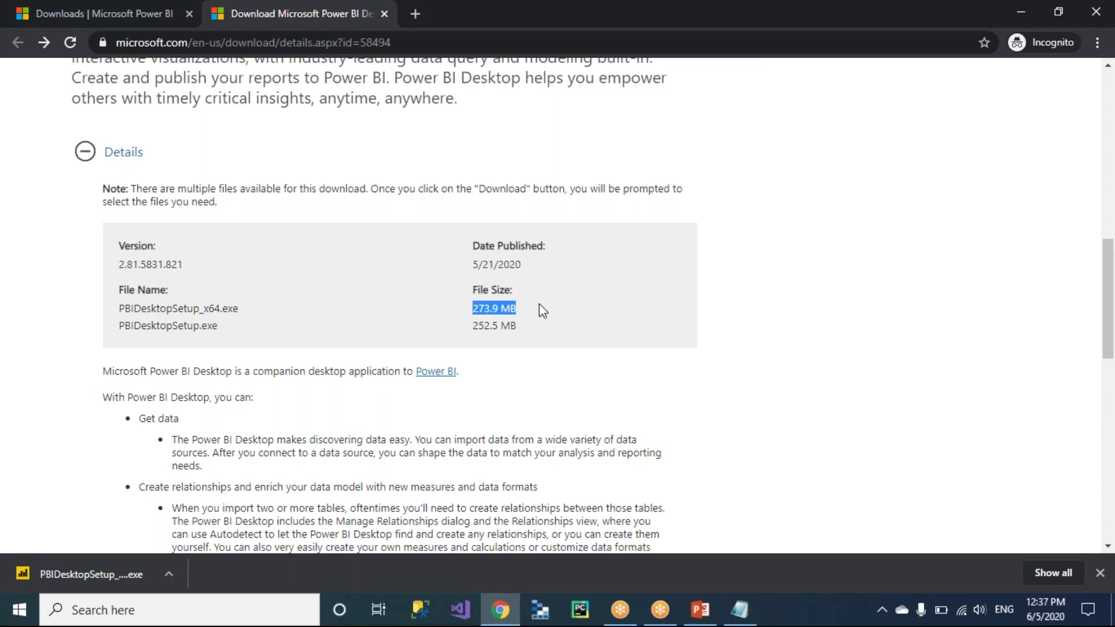
left_click(531, 312)
left_click_drag(517, 311, 468, 326)
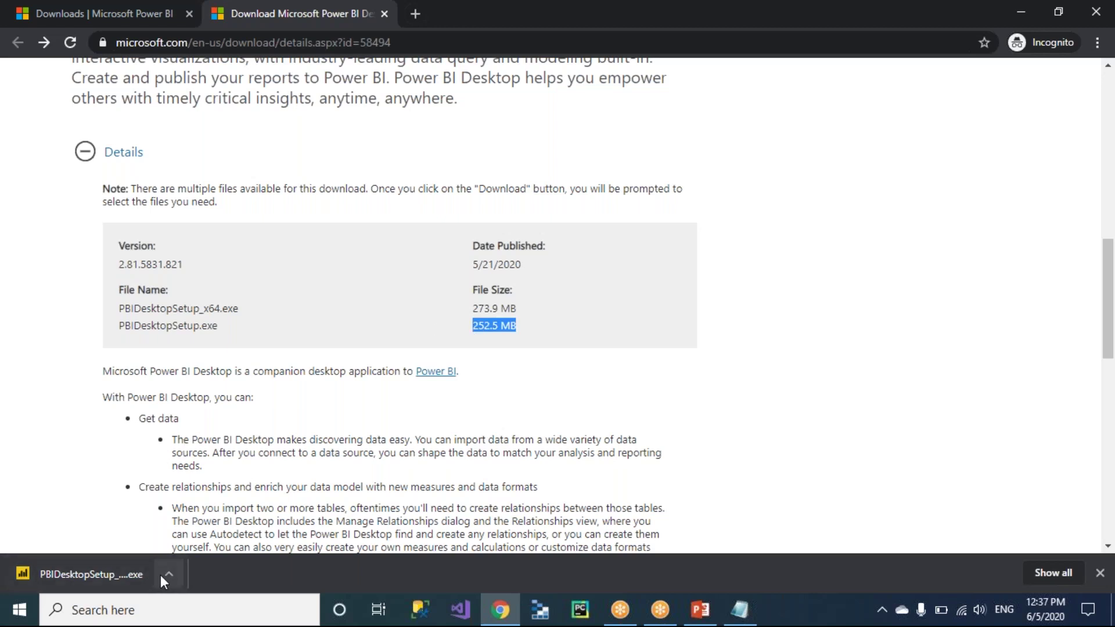
Run the downloaded installer, keep English as the setup language, and continue.
left_click(90, 572)
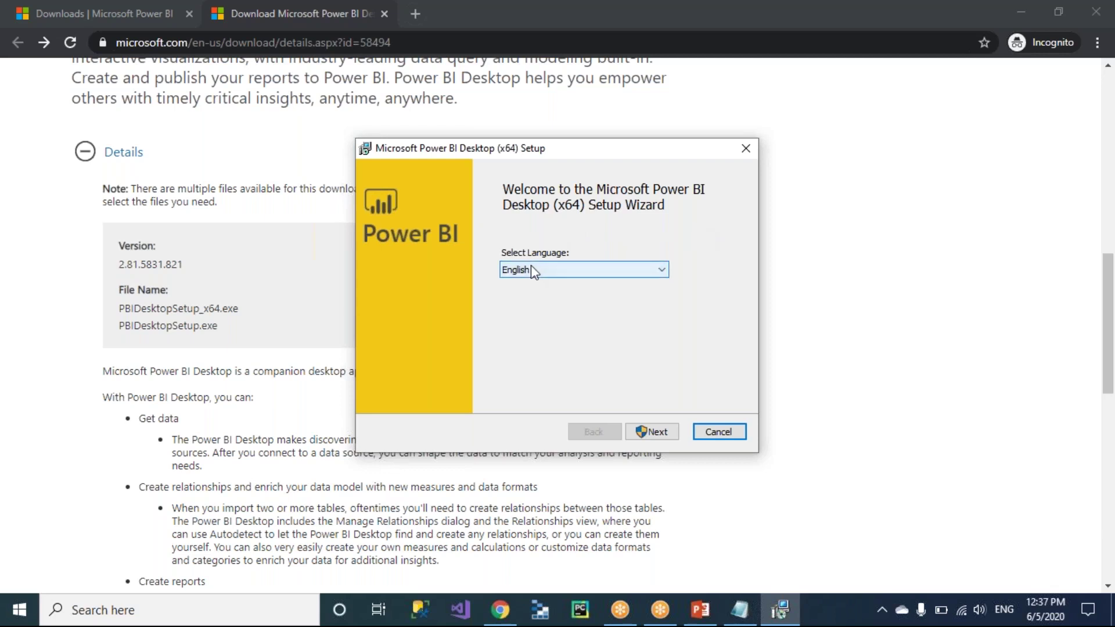
left_click(629, 275)
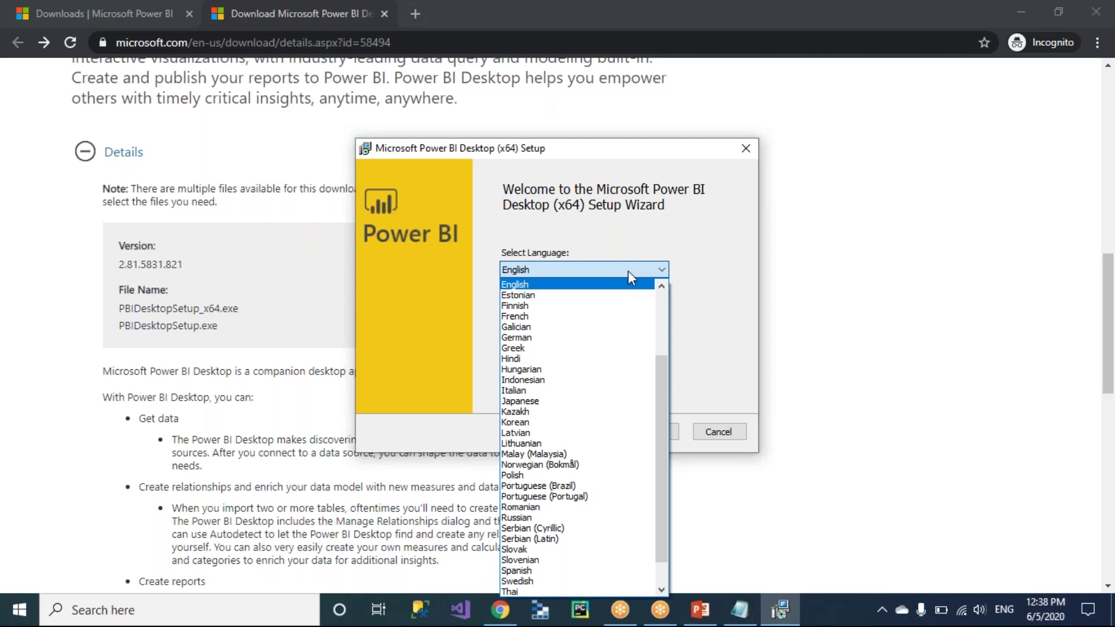
left_click_drag(662, 452, 684, 328)
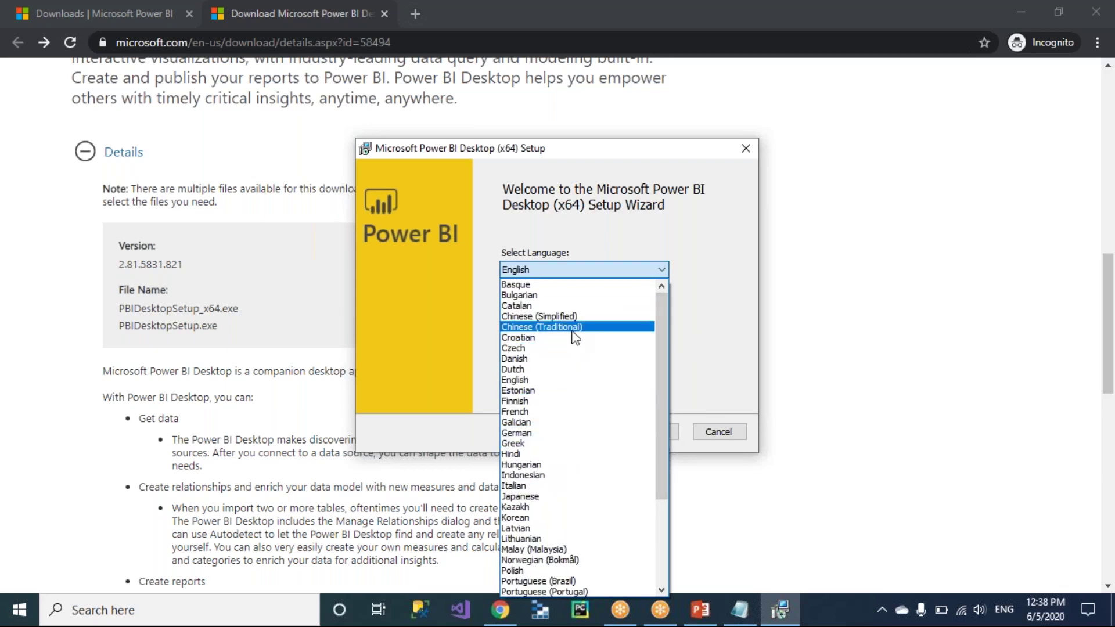
left_click(539, 380)
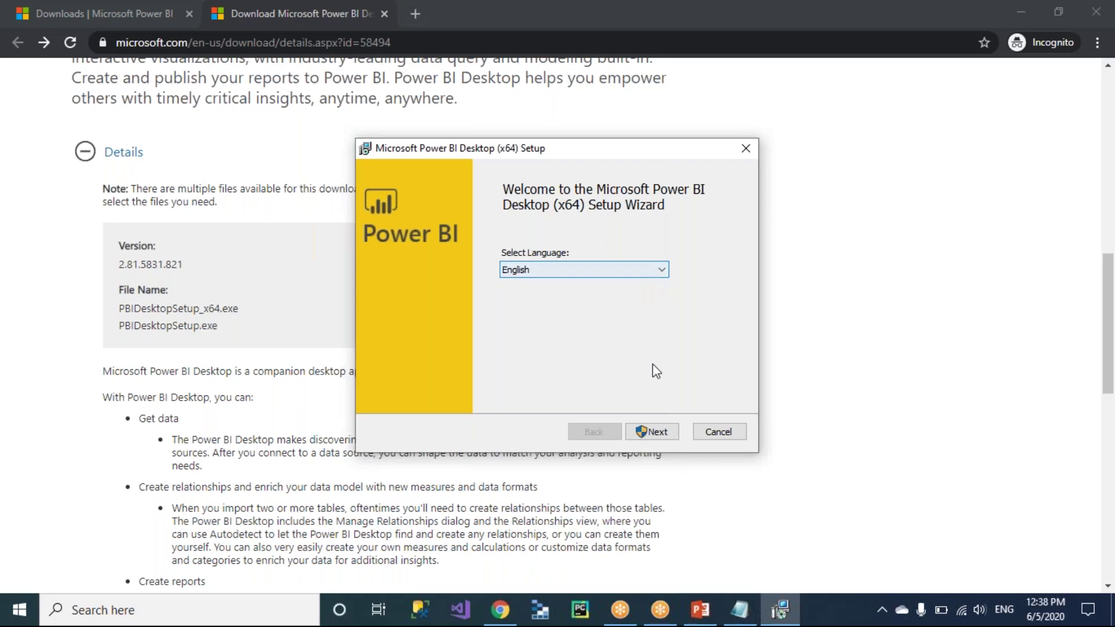
left_click(663, 430)
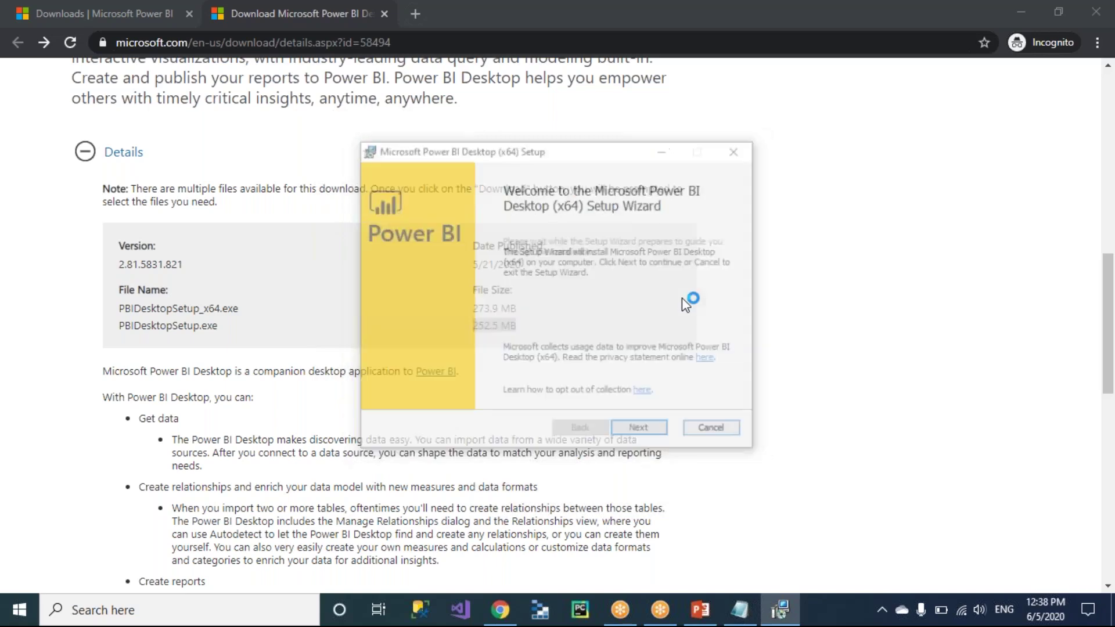
Accept the Power BI Desktop license terms and proceed to the destination folder page.
left_click(643, 432)
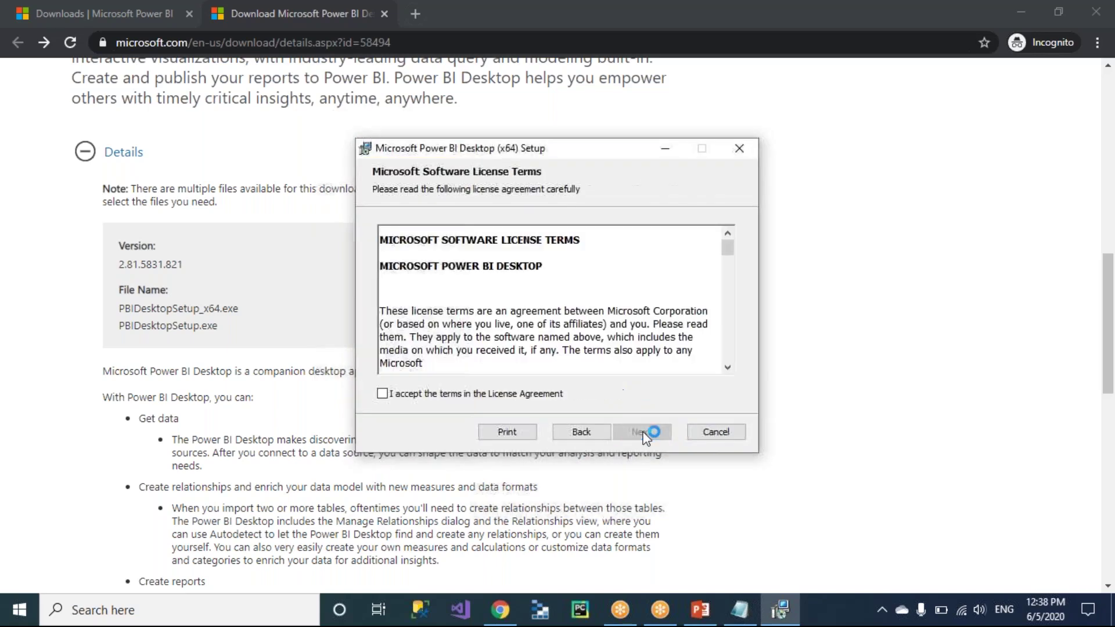
left_click(382, 394)
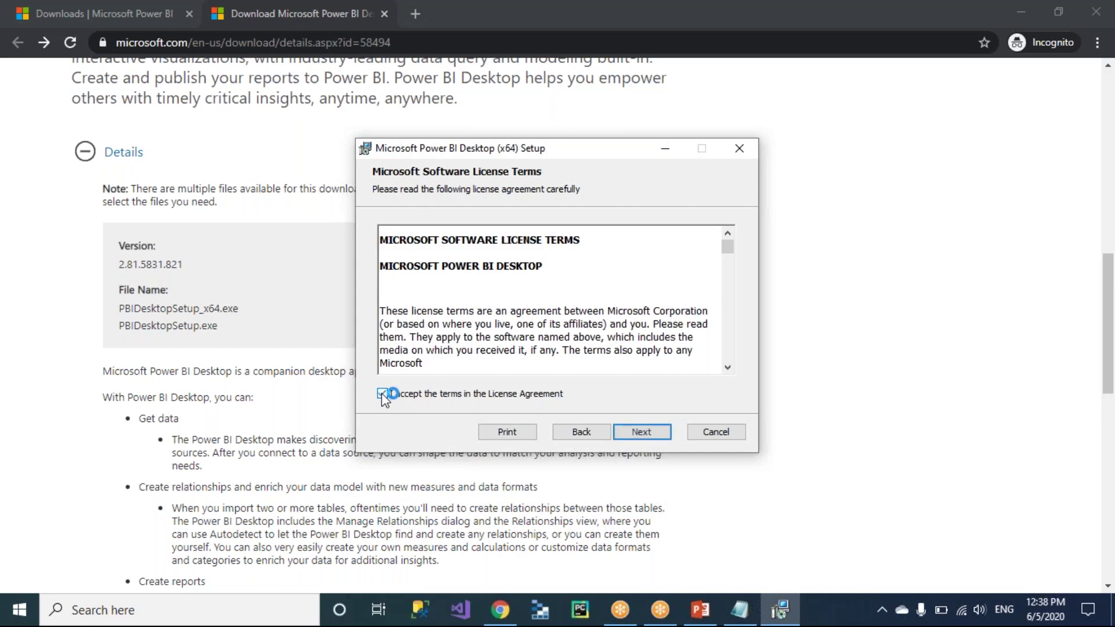
left_click(653, 435)
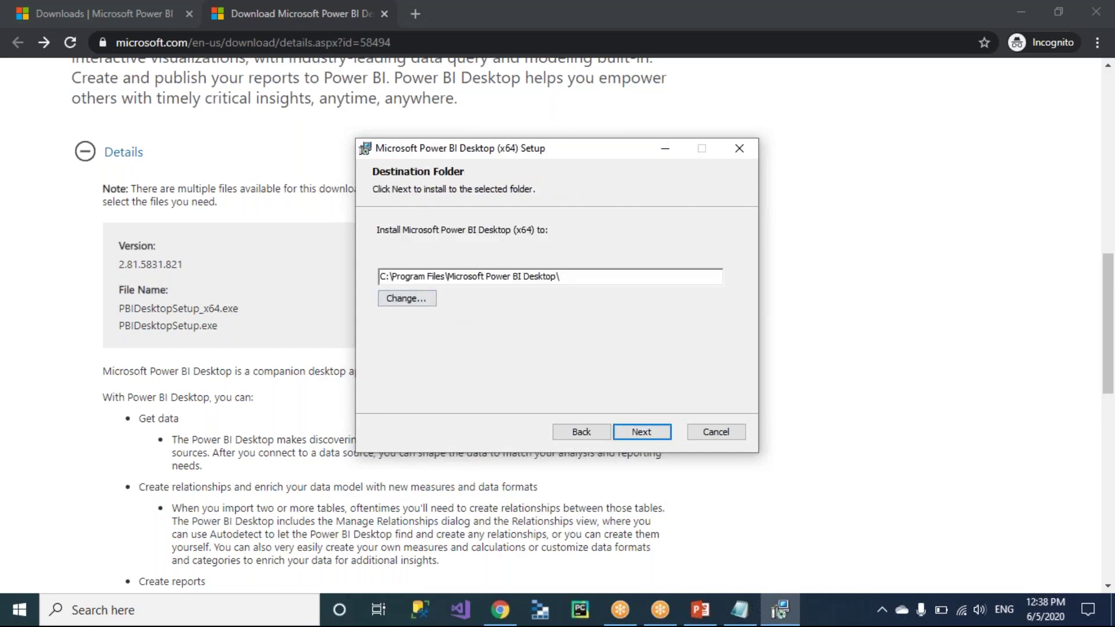
Review the default install path C:\Program Files\Microsoft Power BI Desktop\.
left_click_drag(577, 277, 373, 282)
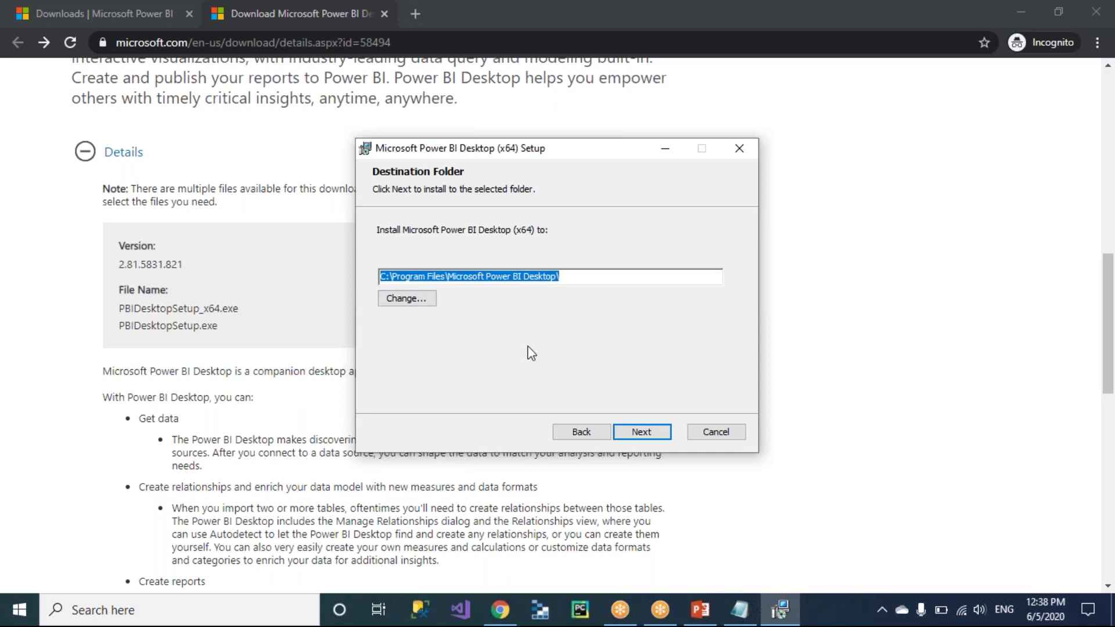
left_click(578, 275)
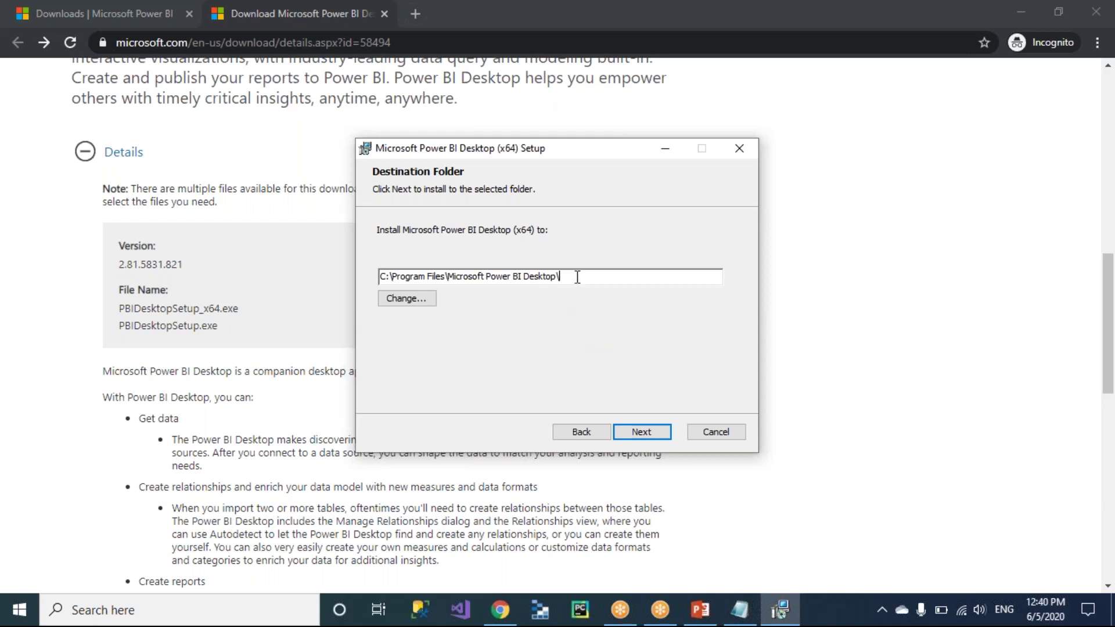
left_click_drag(577, 277, 419, 277)
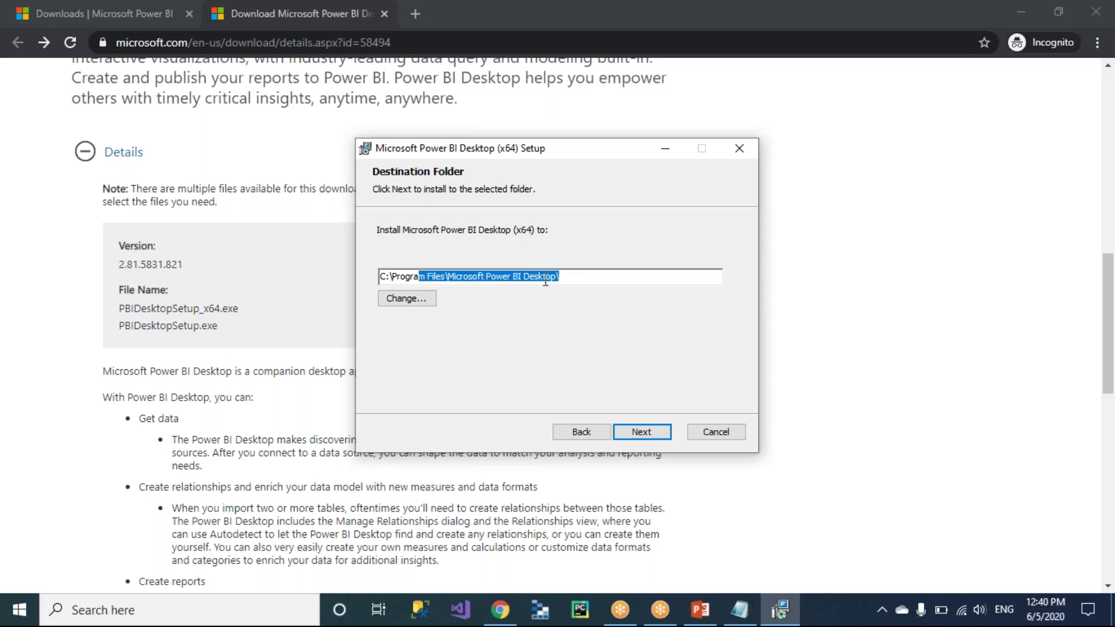
left_click(579, 279)
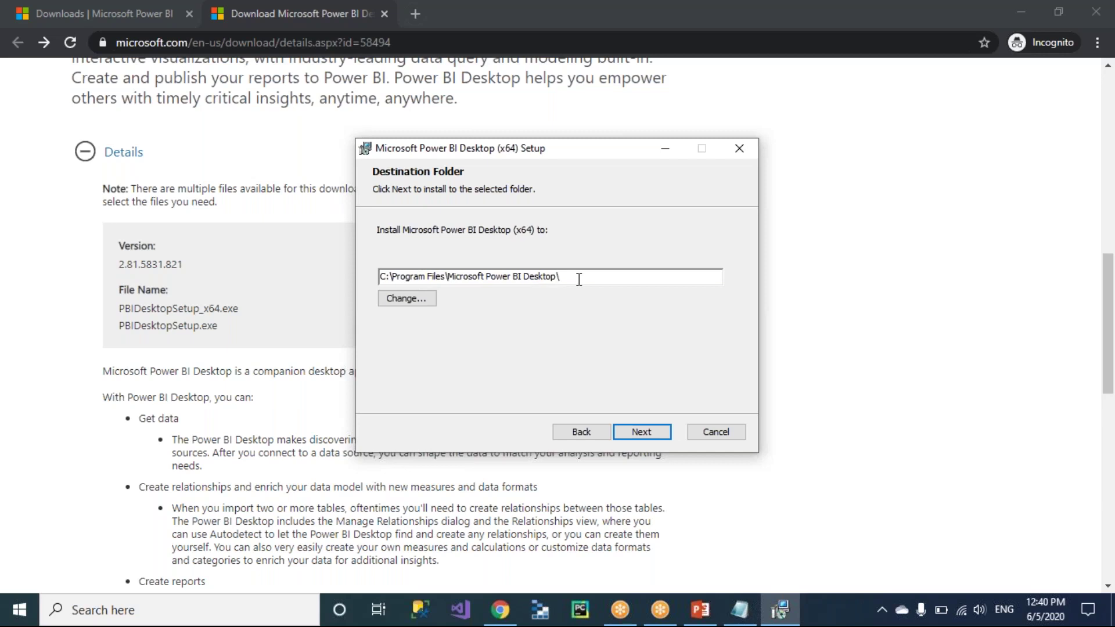
left_click_drag(579, 279, 379, 278)
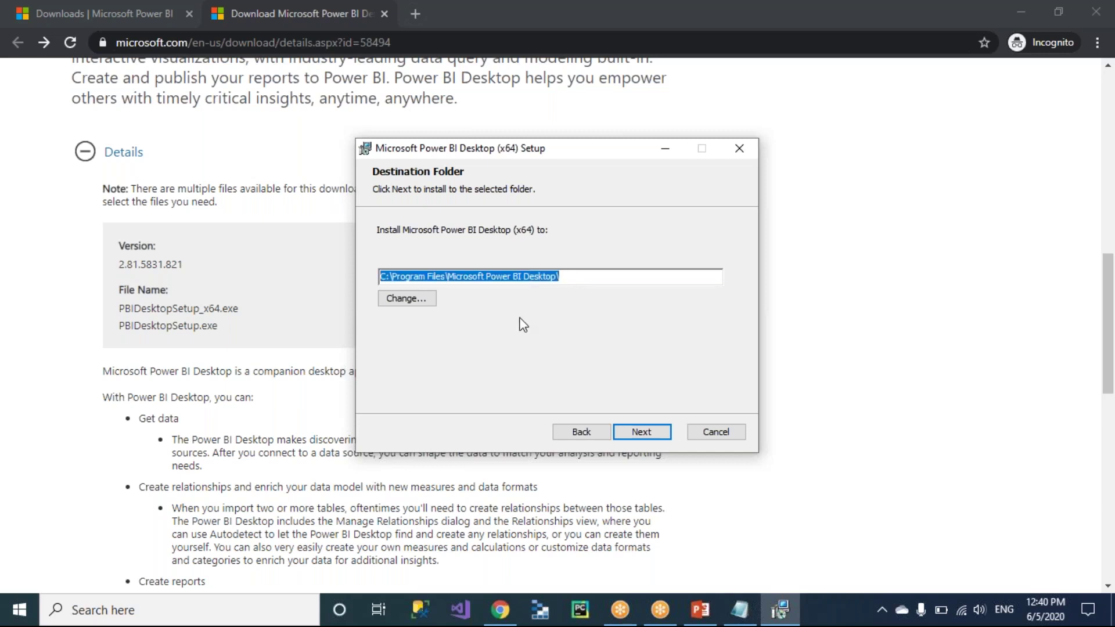
left_click(577, 283)
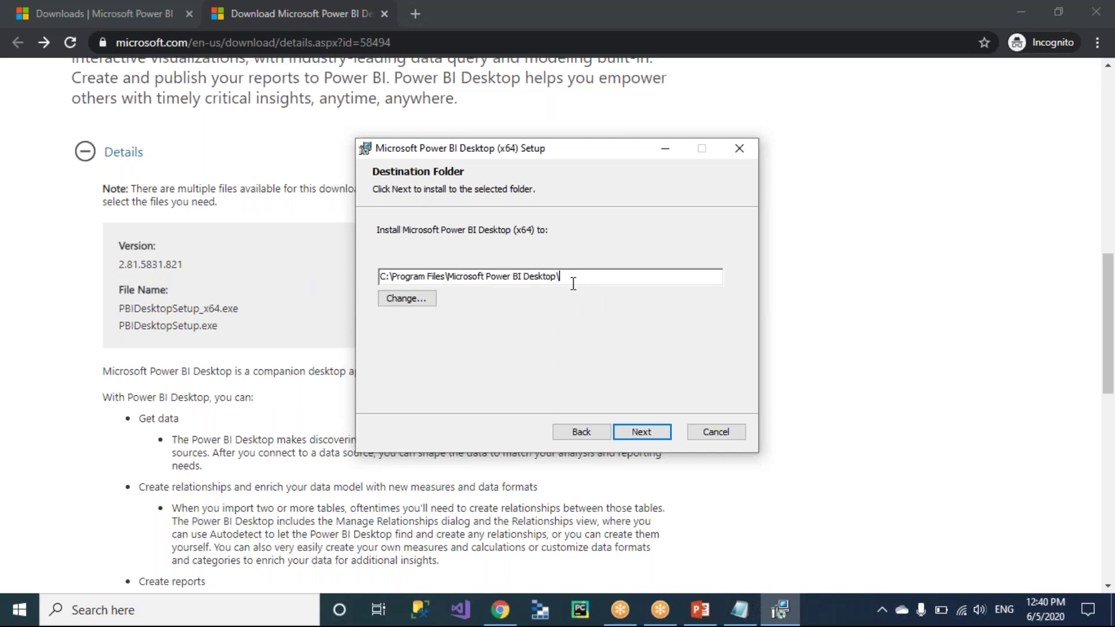
Keep the default install folder and desktop shortcut, and start the installation.
left_click(642, 432)
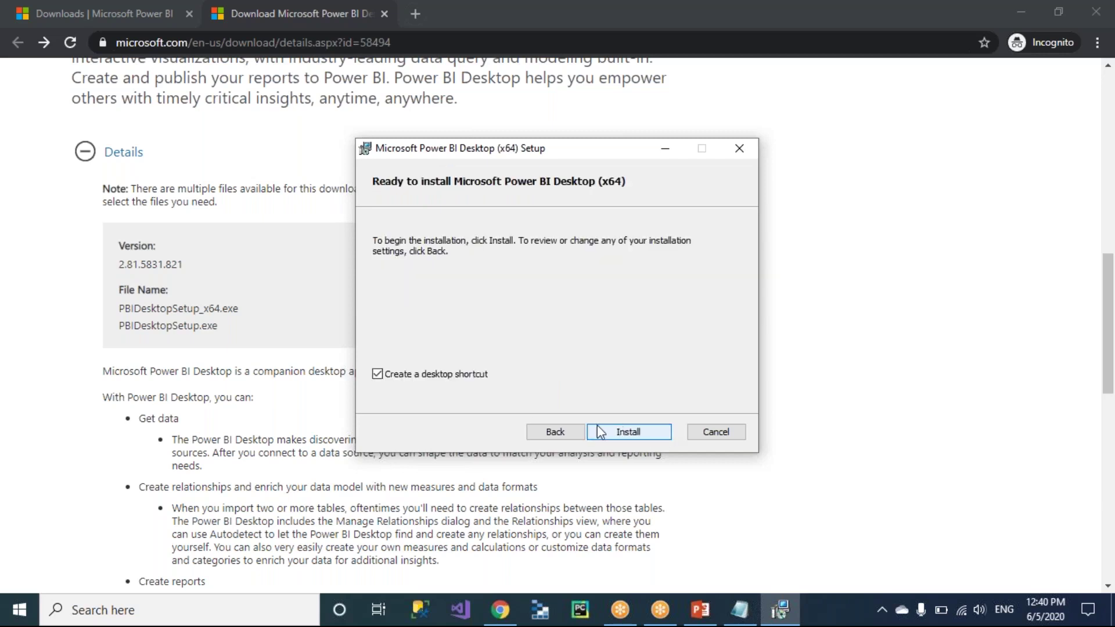
left_click(638, 438)
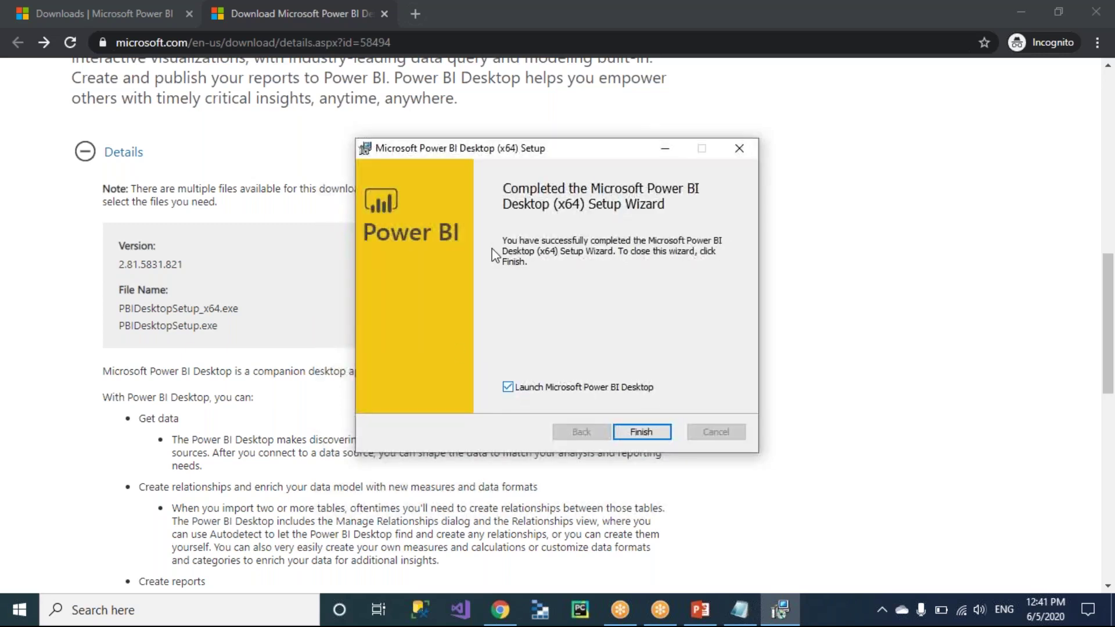
Finish the wizard with 'Launch Microsoft Power BI Desktop' ticked.
left_click(647, 433)
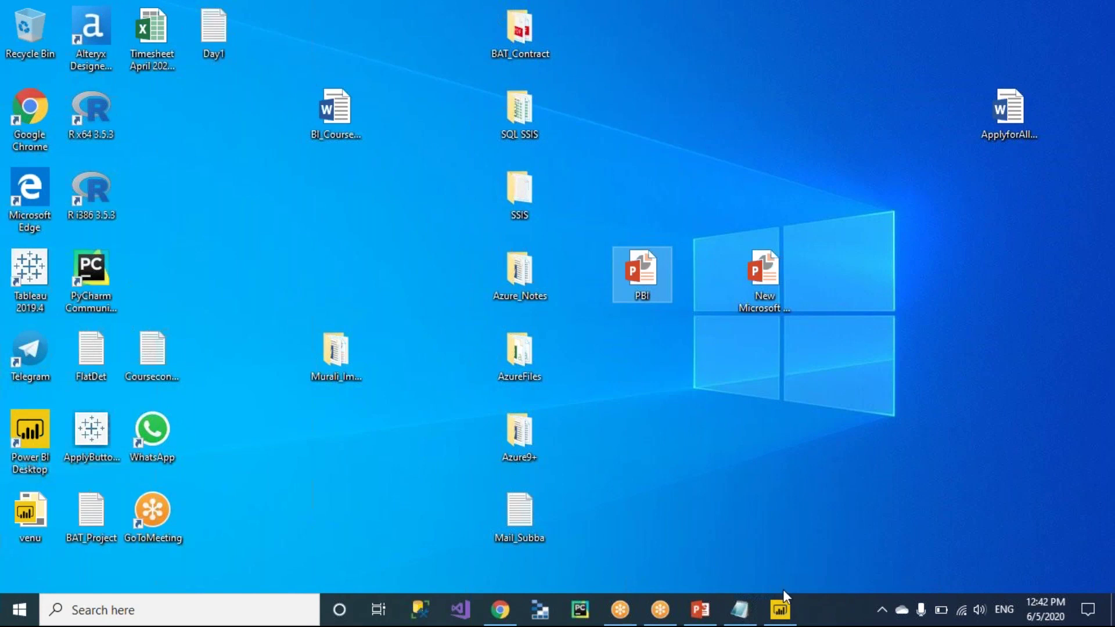
Launch Power BI Desktop and bring up its welcome screen with Get data and sign-in options.
left_click(781, 610)
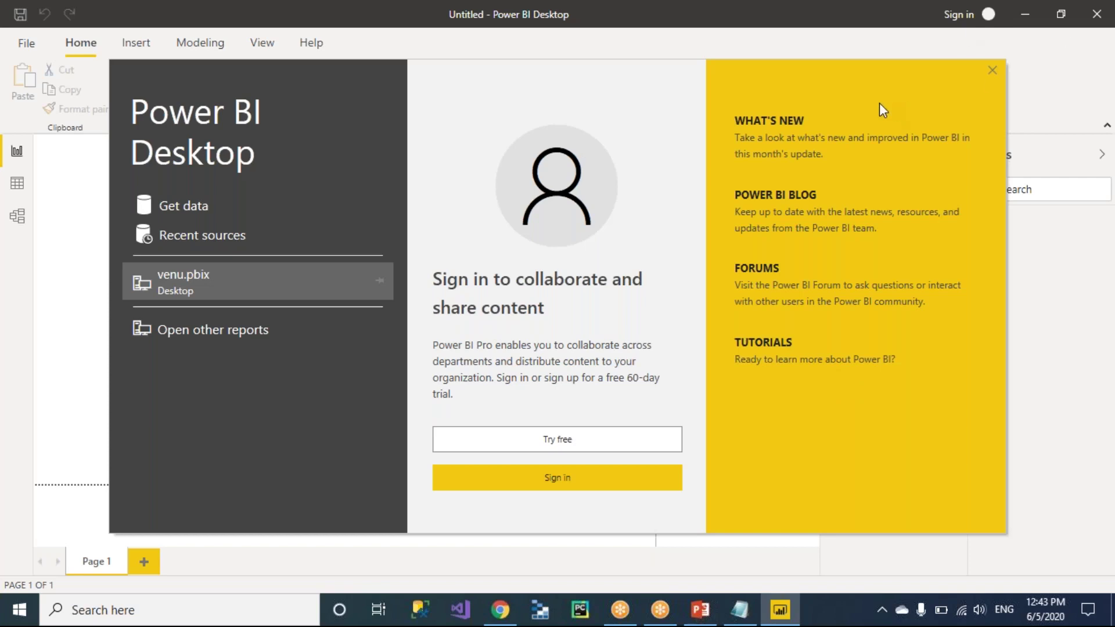
Close the welcome screen to reveal the empty report canvas.
left_click(992, 71)
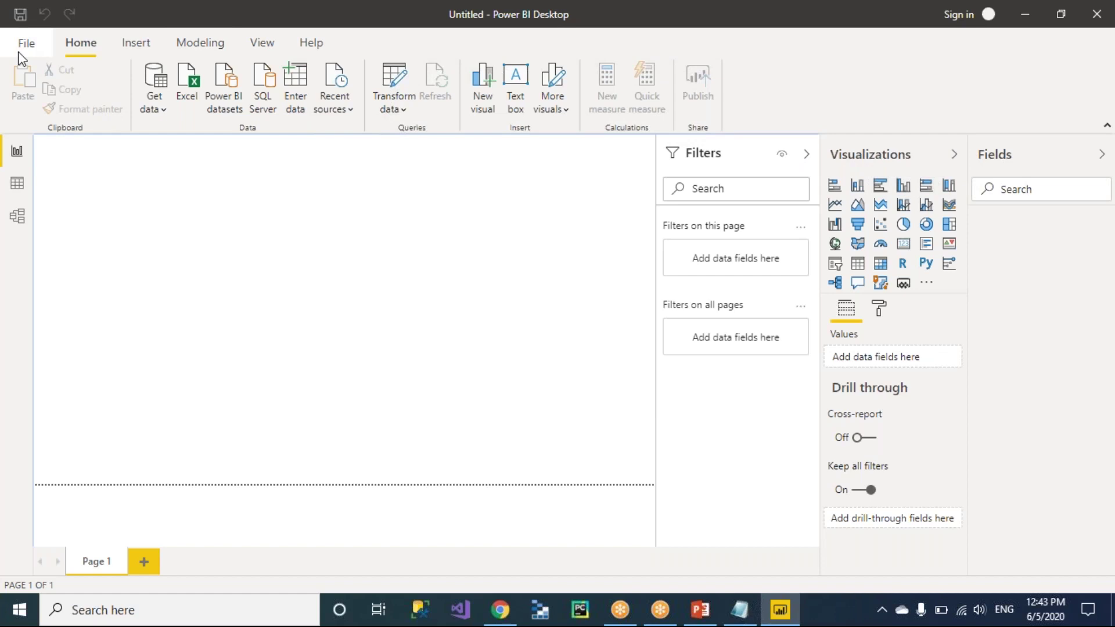
Bring up the PowerPoint PBI slide annotating Menubar, Ribbon and Navigations.
left_click(701, 615)
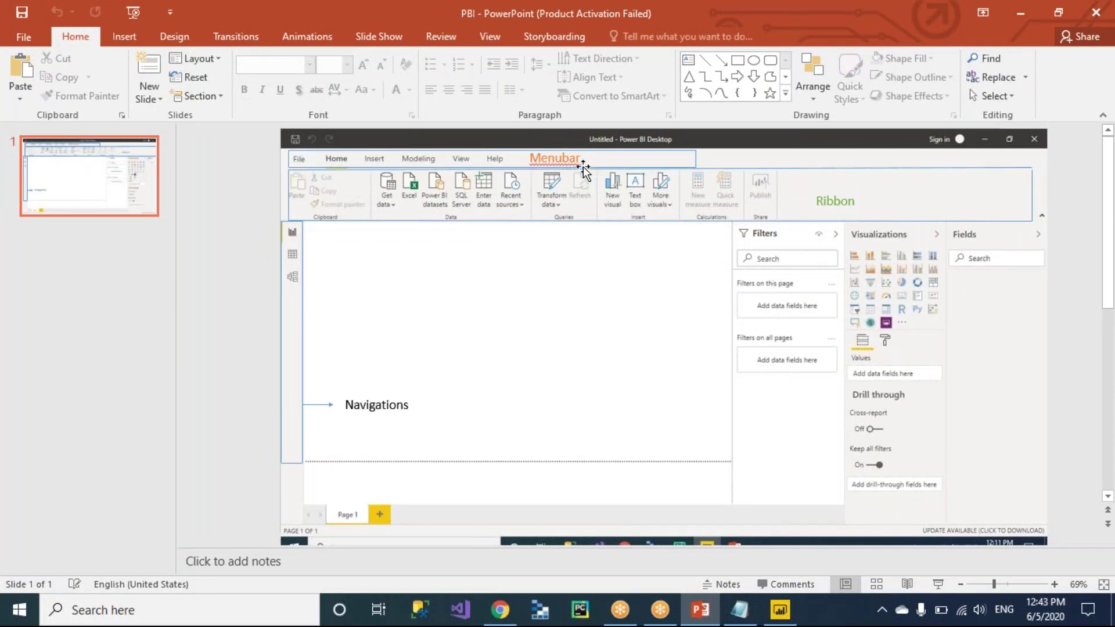
Draw a test rectangle over the screenshot's Menubar, delete it, and return to Power BI.
left_click(567, 363)
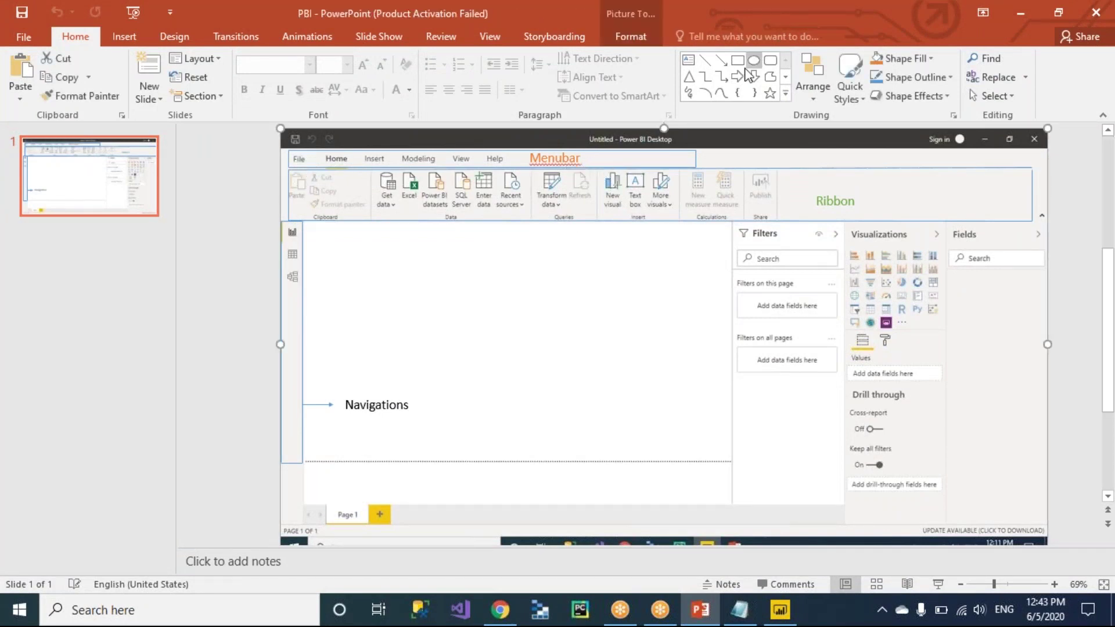
left_click(737, 59)
mouse_move(281, 151)
left_mouse_down()
mouse_move(447, 168)
mouse_move(736, 170)
left_mouse_up()
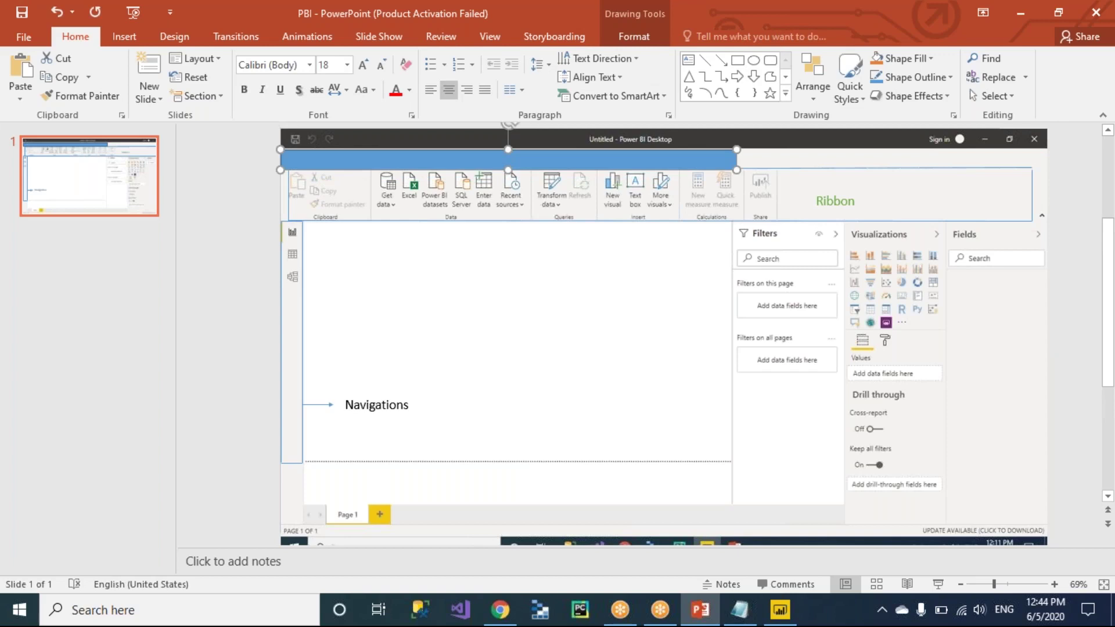
key("Delete")
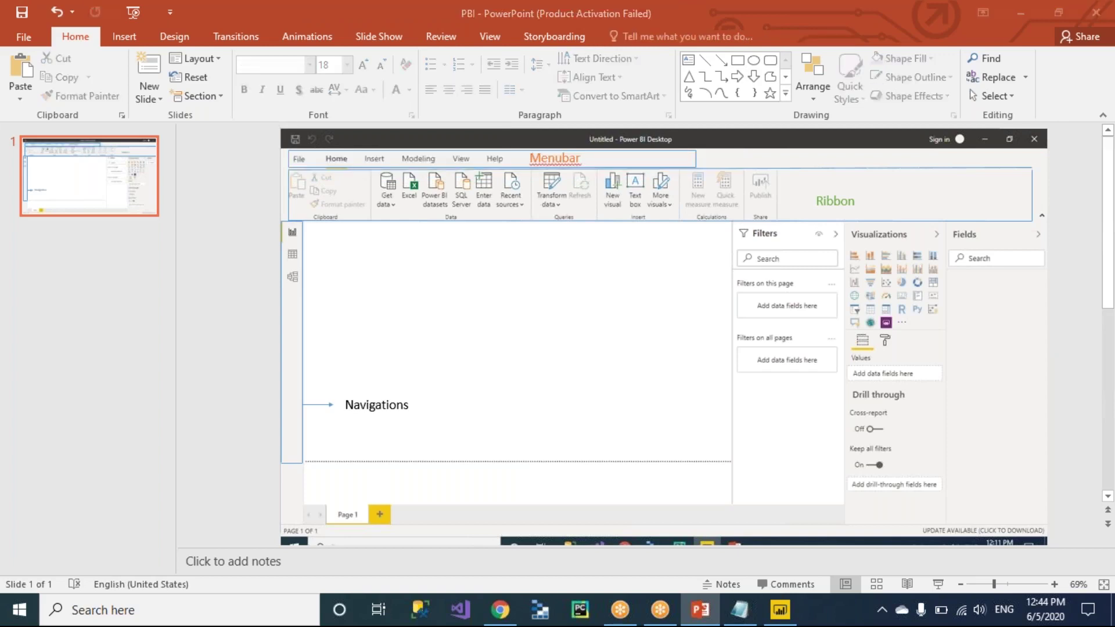
key("alt+Tab")
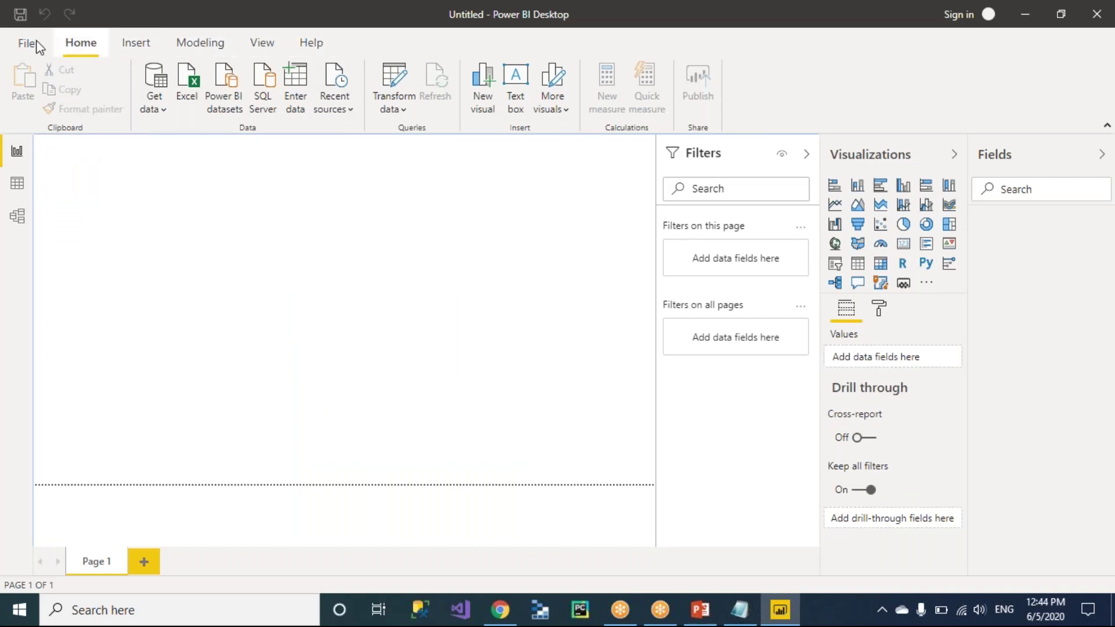
In Notepad, add the heading 'PBI Desktop Section' on a new line.
key("alt+Tab")
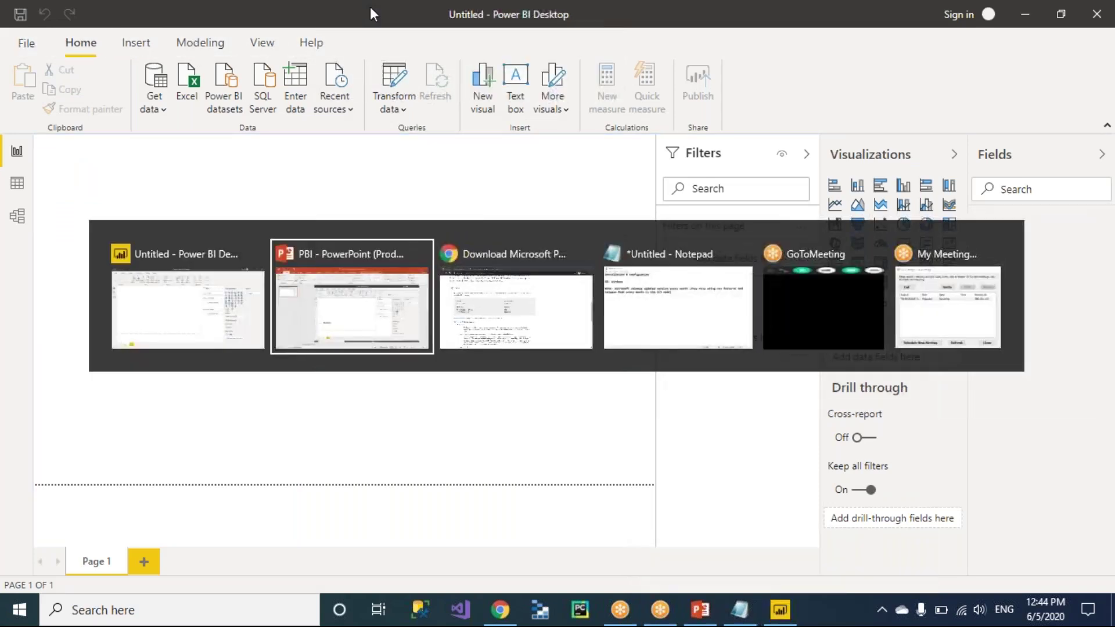
key("alt+Tab")
key("alt+Tab")
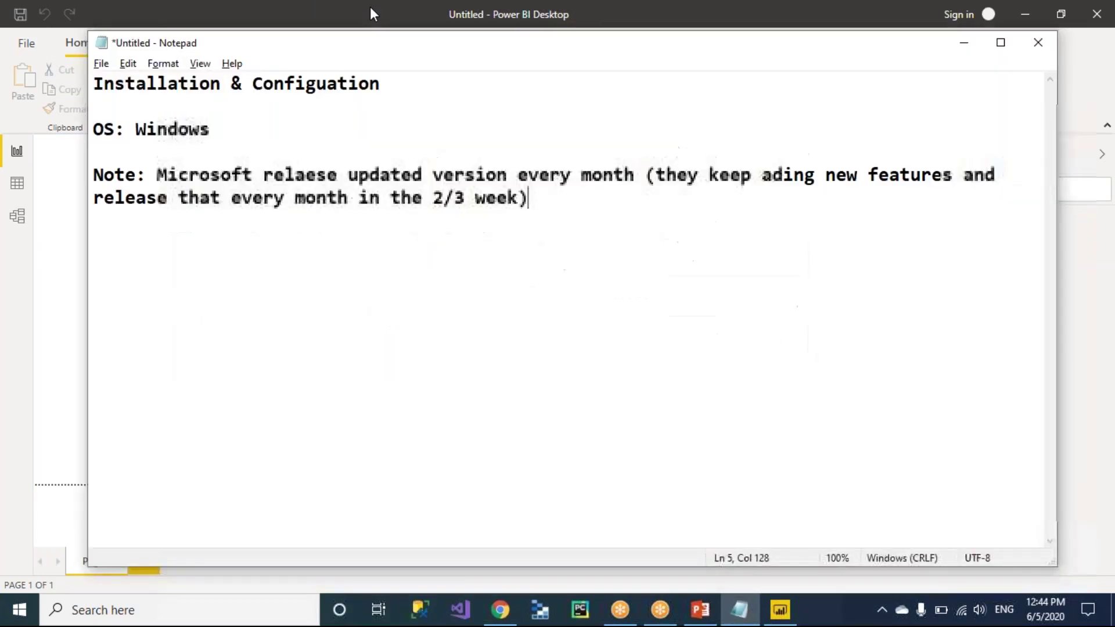
key("Return")
key("Return")
type("PB")
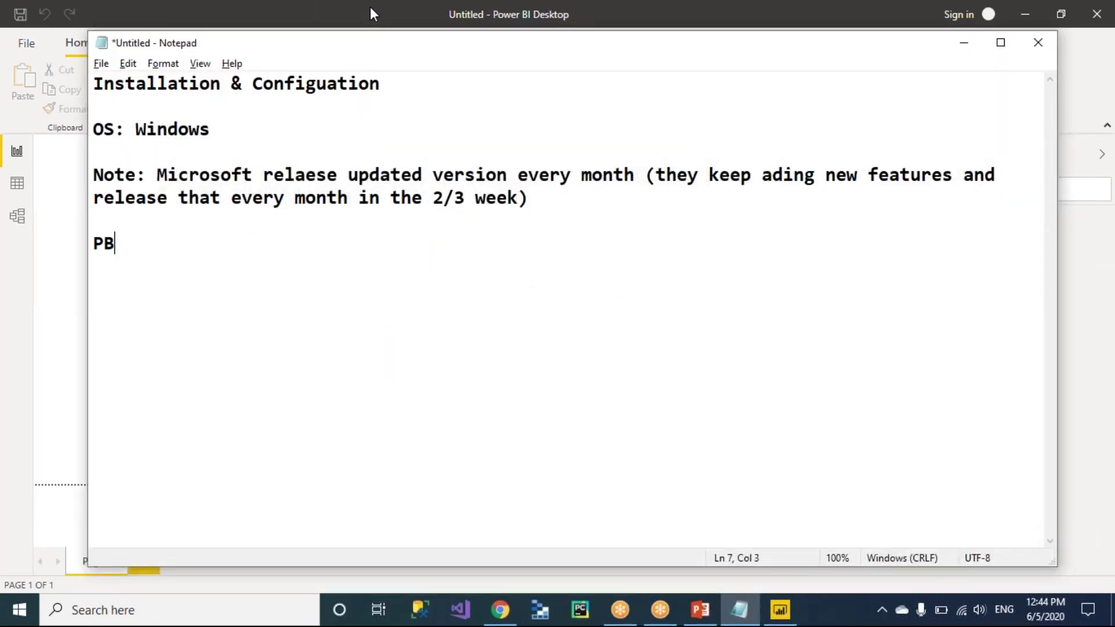
type("I Desktop")
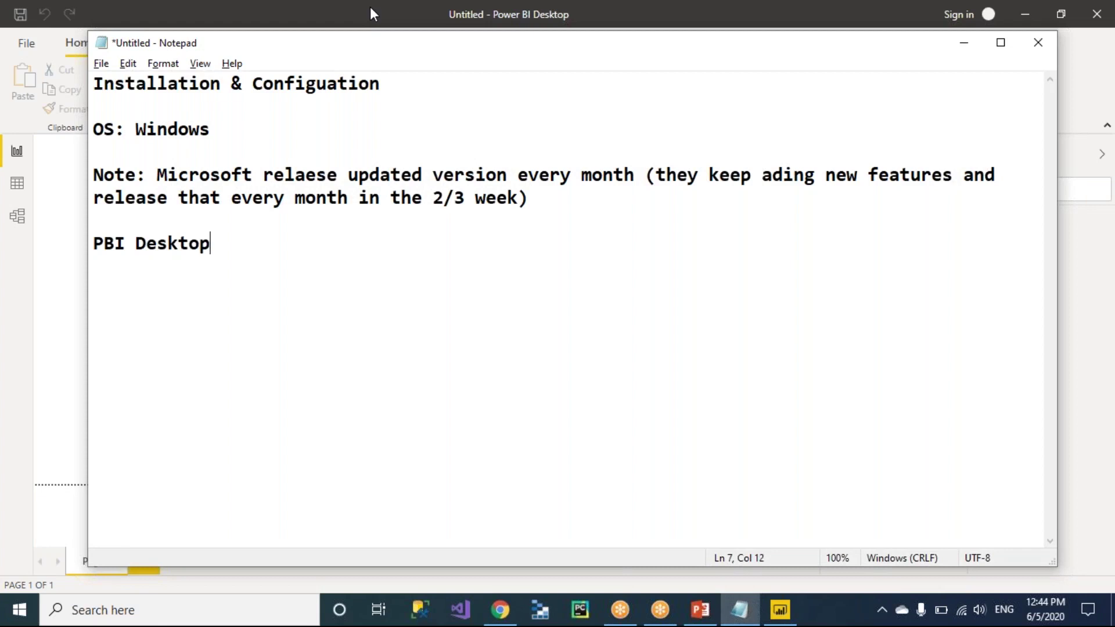
type(" Section")
key("Return")
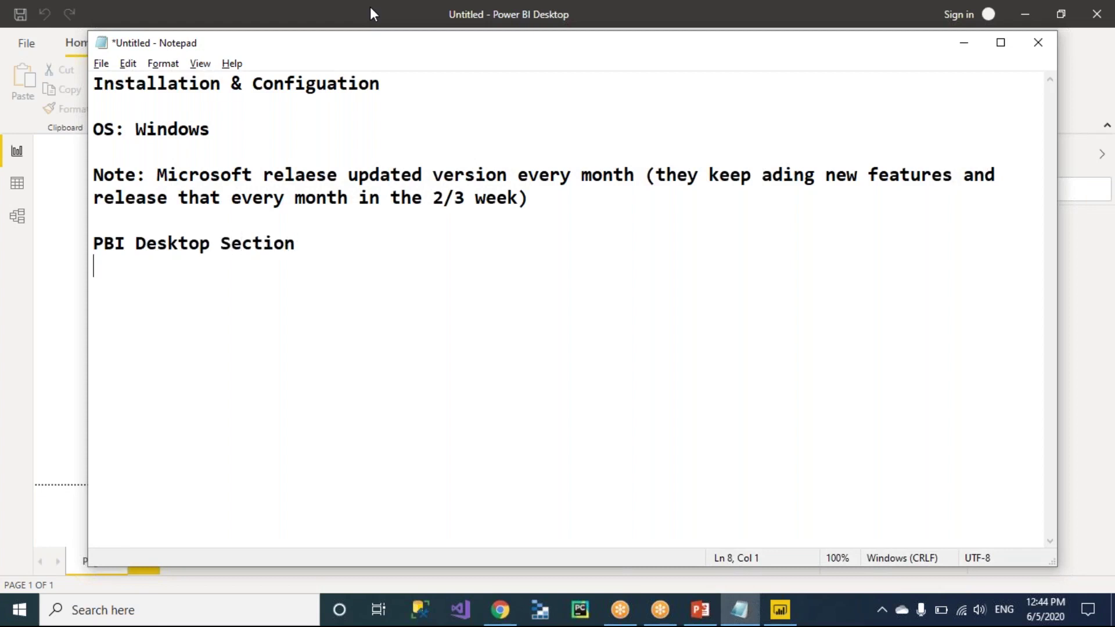
After checking Power BI, add '1. Menubar', start item 2, and bring up the PowerPoint slide.
key("alt+Tab")
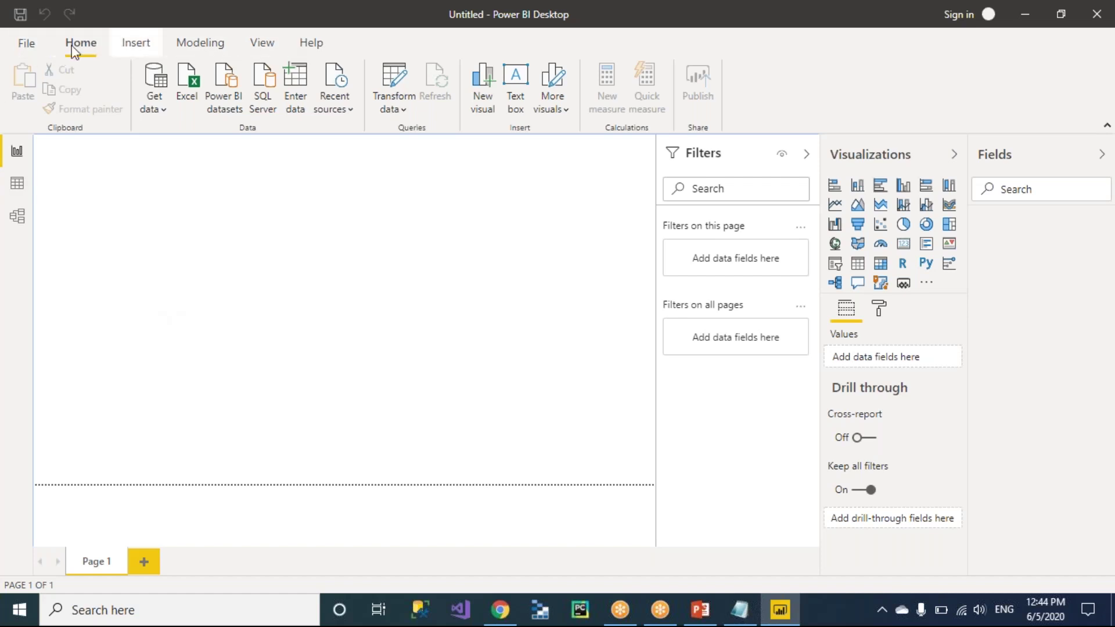
key("alt+Tab")
type("1. Menubar")
key("Return")
type("2.")
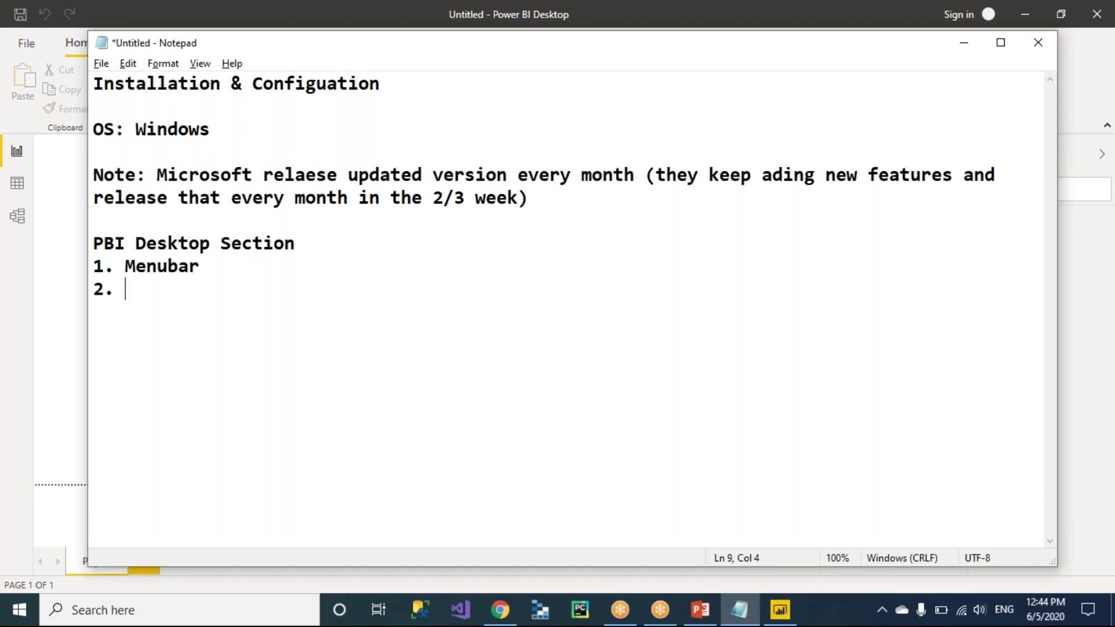
key("alt+Tab")
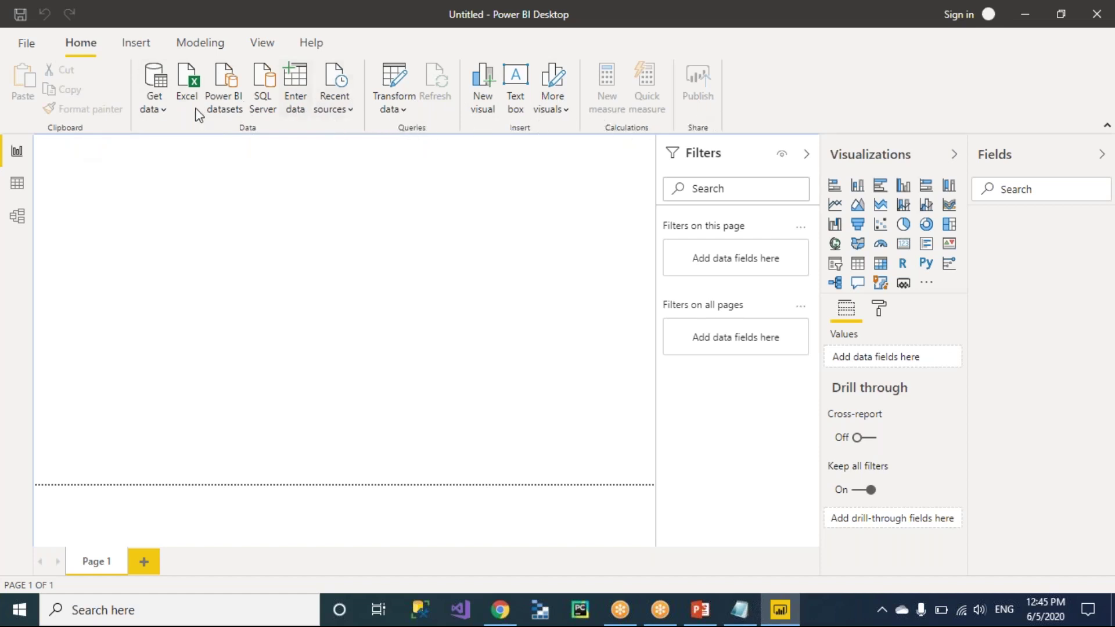
key("alt+Tab")
key("alt+Tab")
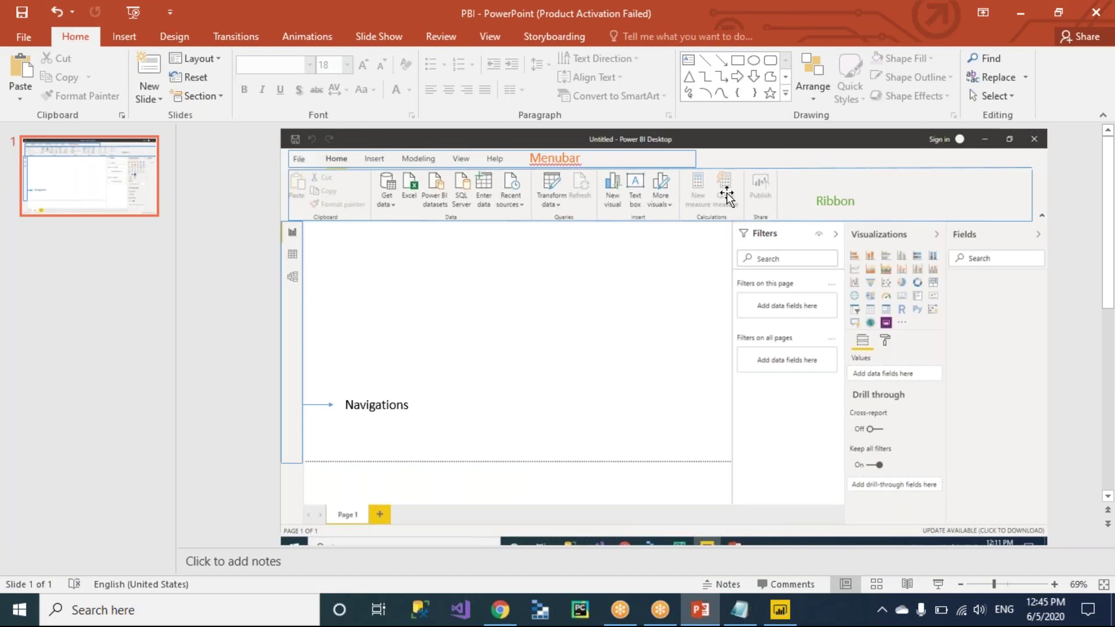
Complete item 2 as 'Ribbon' and start item 3 in Notepad.
key("alt+Tab")
key("alt+Tab")
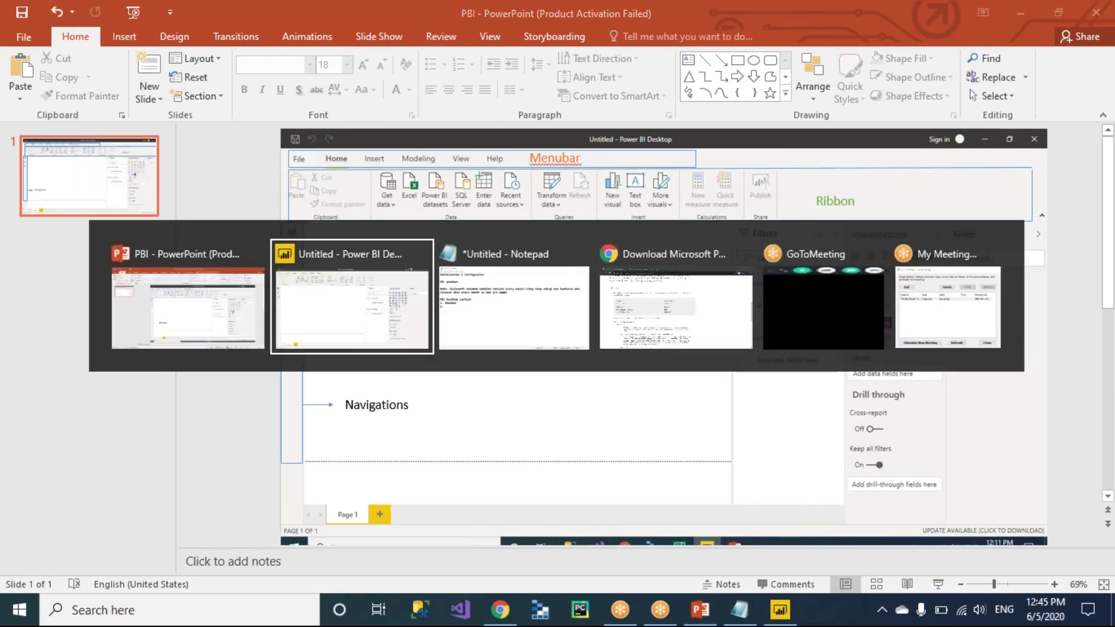
type("Ribbon")
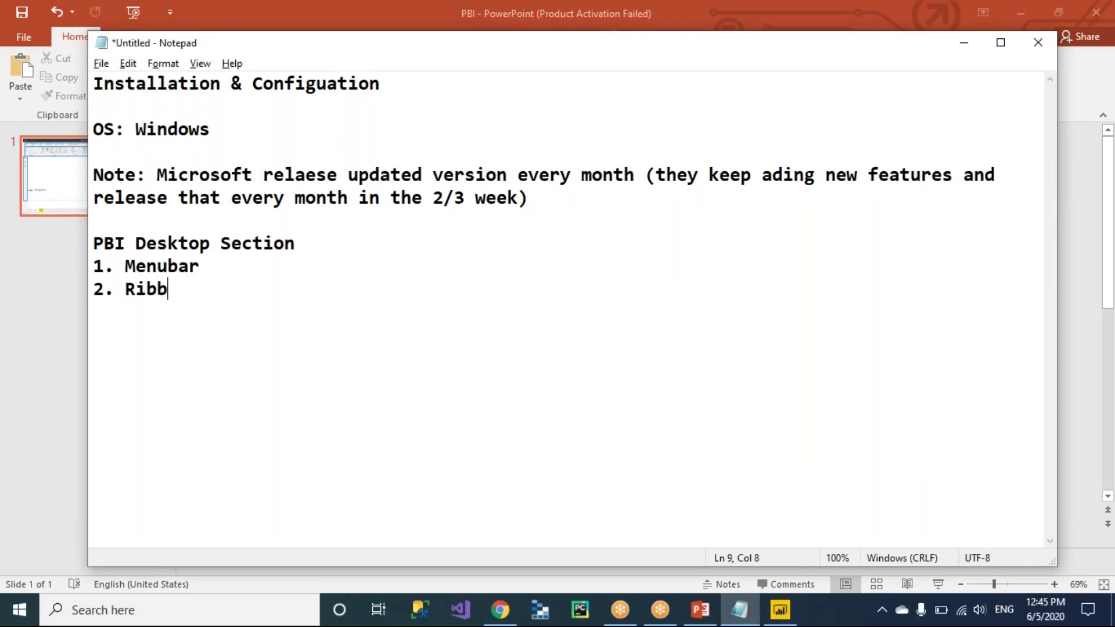
key("Return")
type("3.")
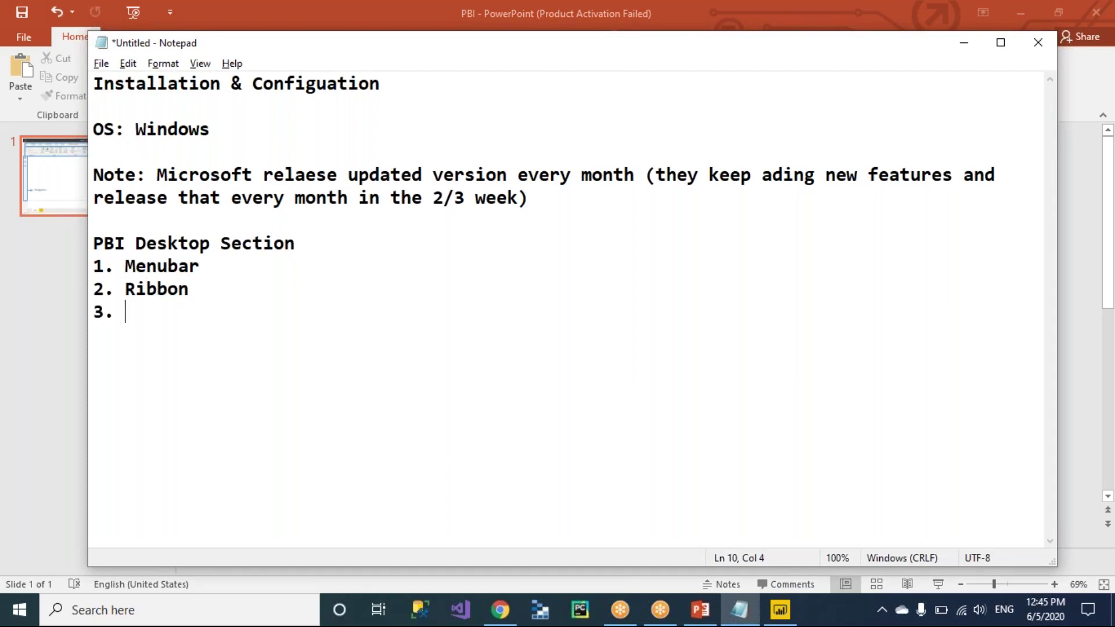
After consulting the PowerPoint screenshot, add 'Navigations' as item 3 and start item 4.
key("alt+Tab")
key("alt+Tab")
key("alt+Tab")
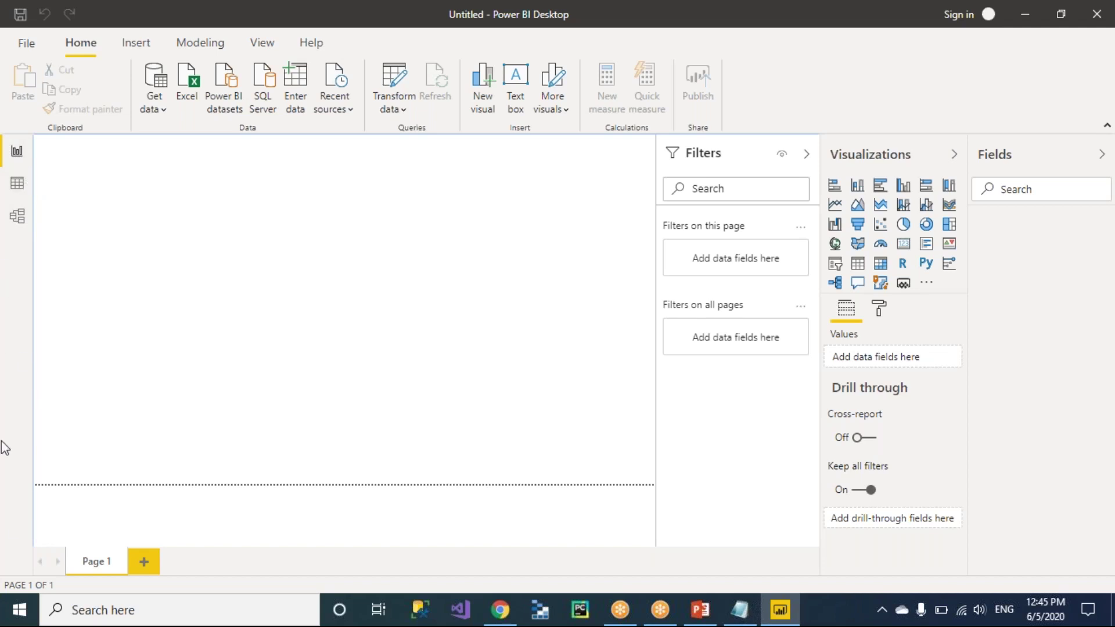
key("alt+Tab")
key("alt+Tab")
key("alt+Tab")
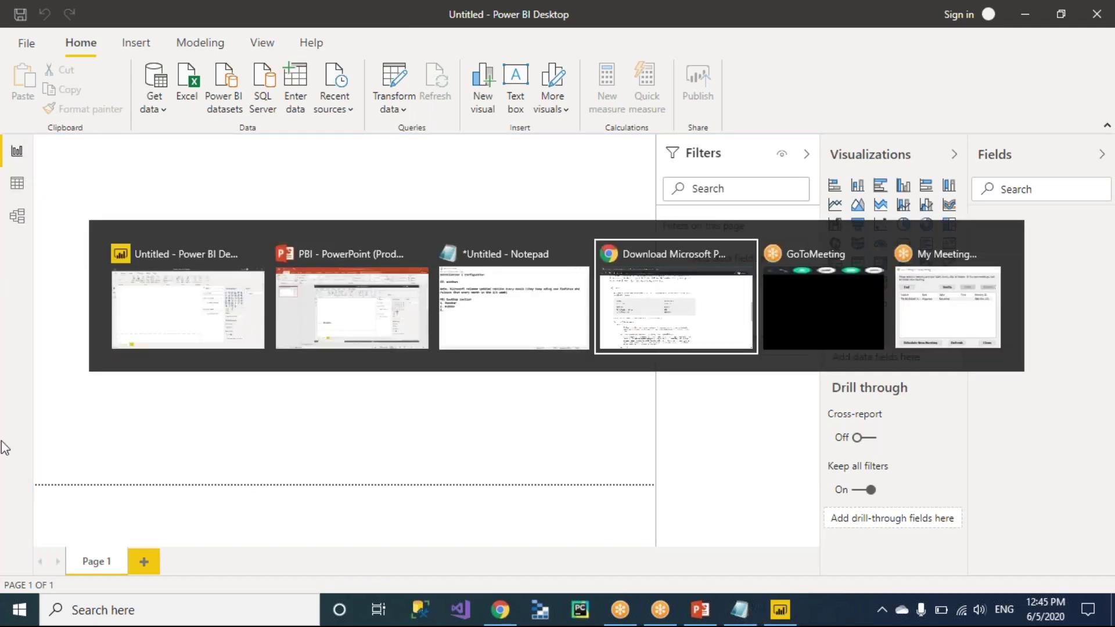
key("alt+shift+Tab")
key("alt+shift+Tab")
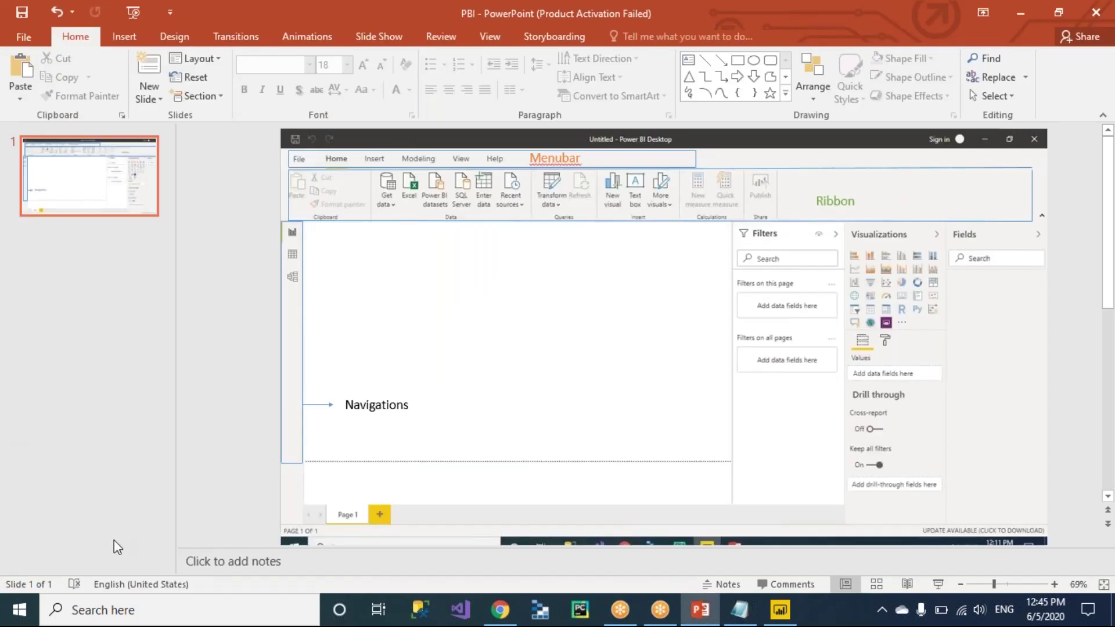
left_click(292, 440)
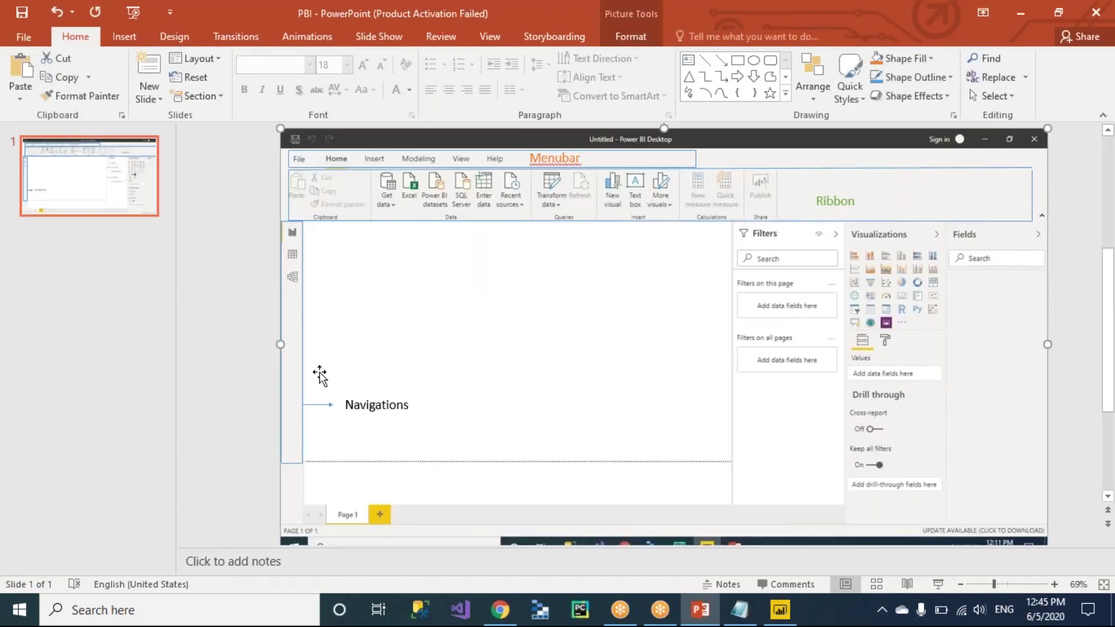
key("alt+Tab")
key("alt+Tab")
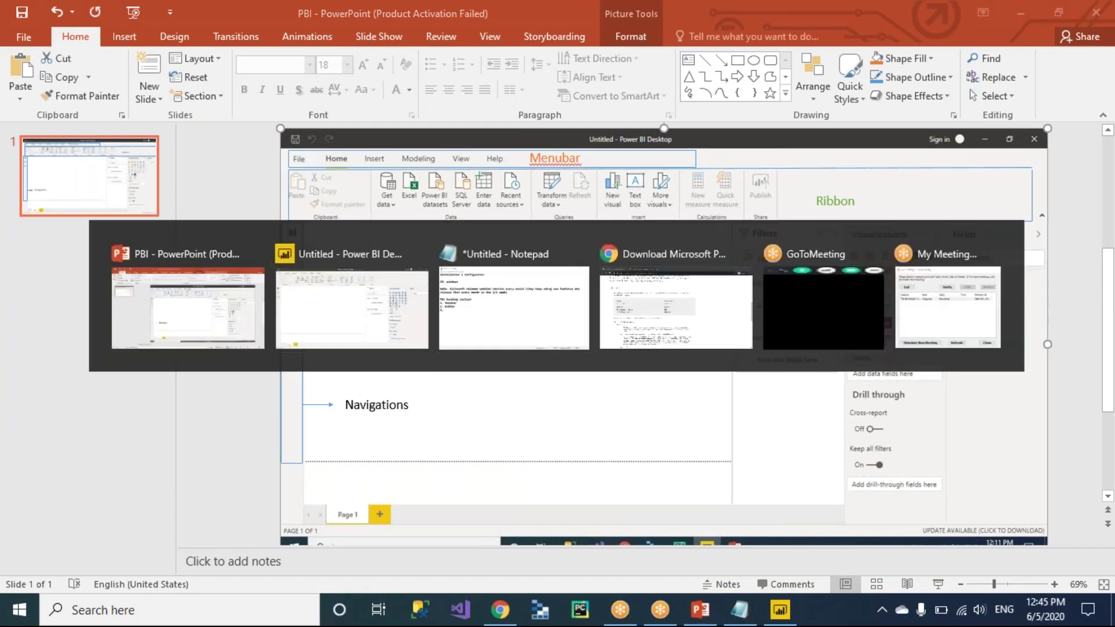
type("Navigations")
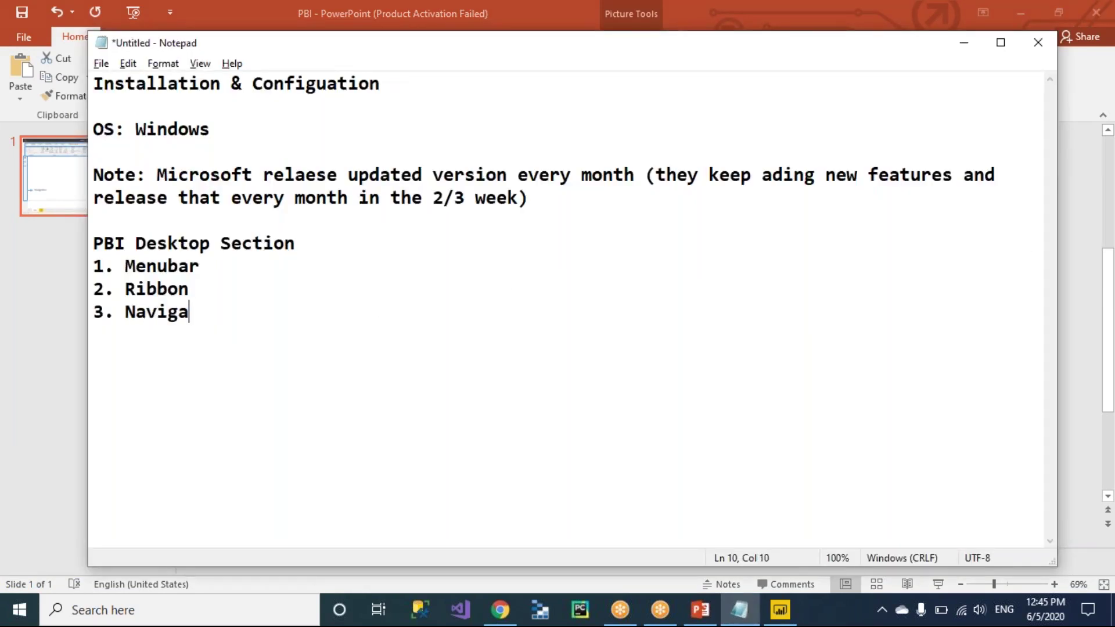
key("Return")
type("4.")
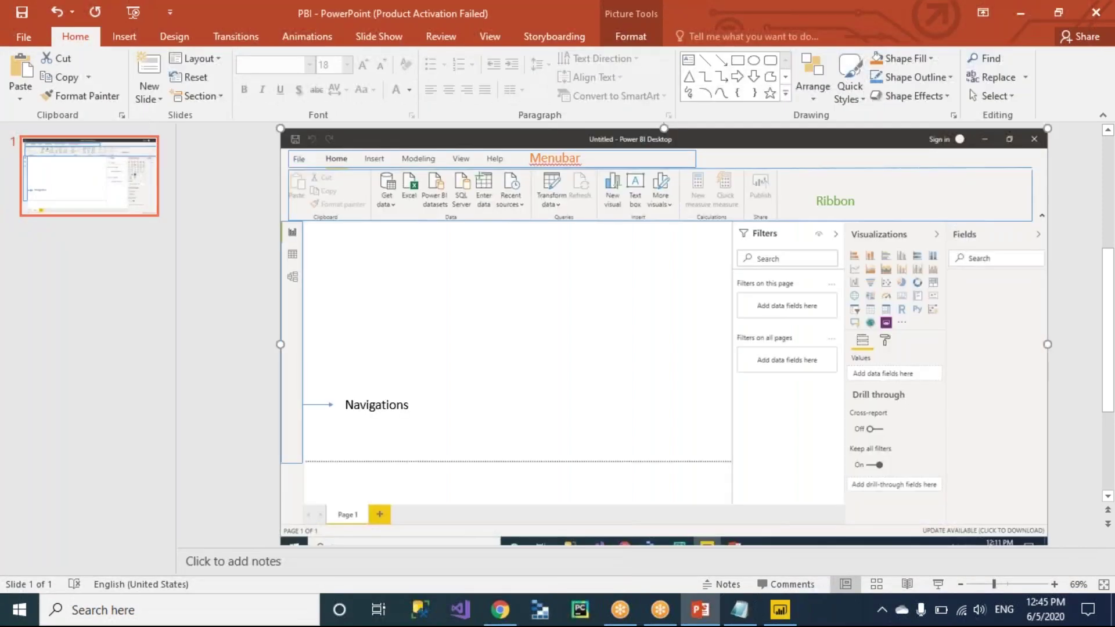
Add 'Canvas' as item 4, start item 5, and return to Power BI Desktop.
key("alt+Tab")
key("Tab")
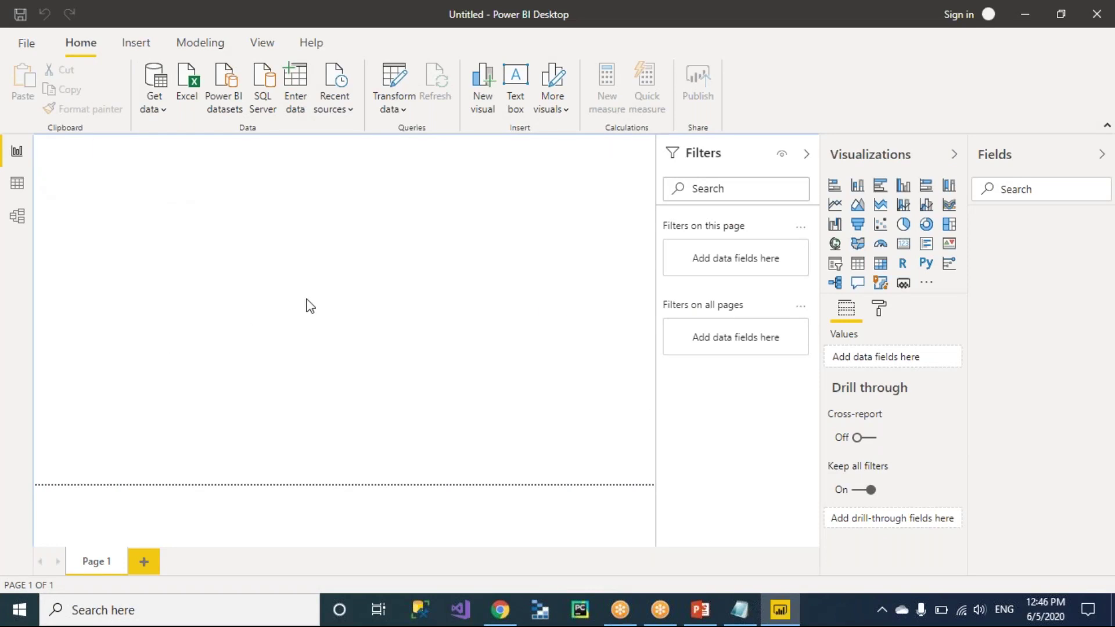
key("alt+Tab")
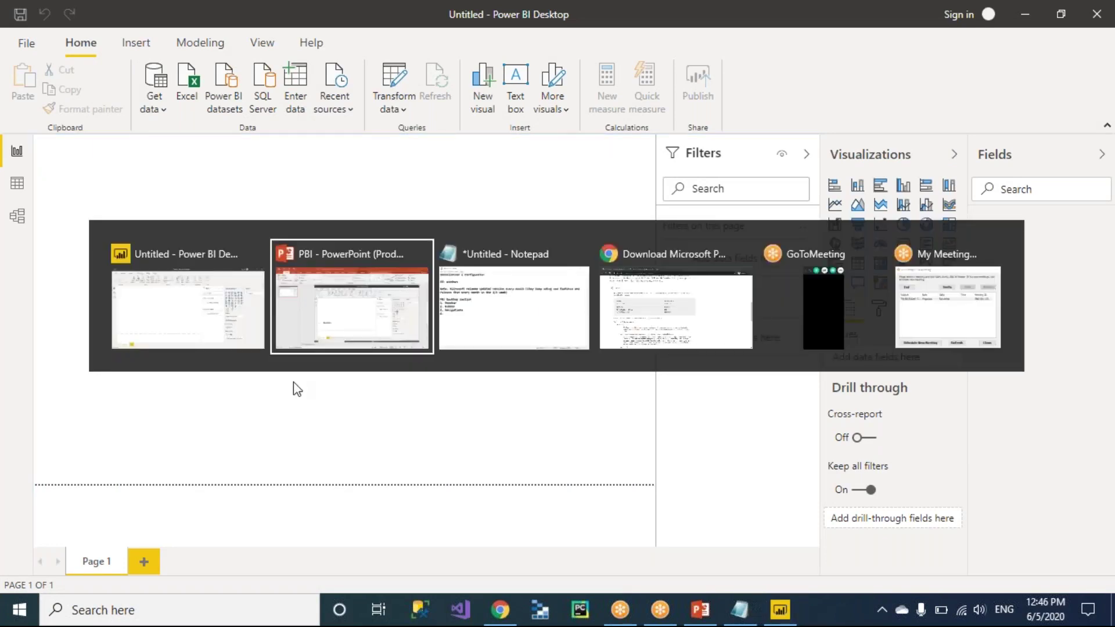
key("alt+Tab")
type("C")
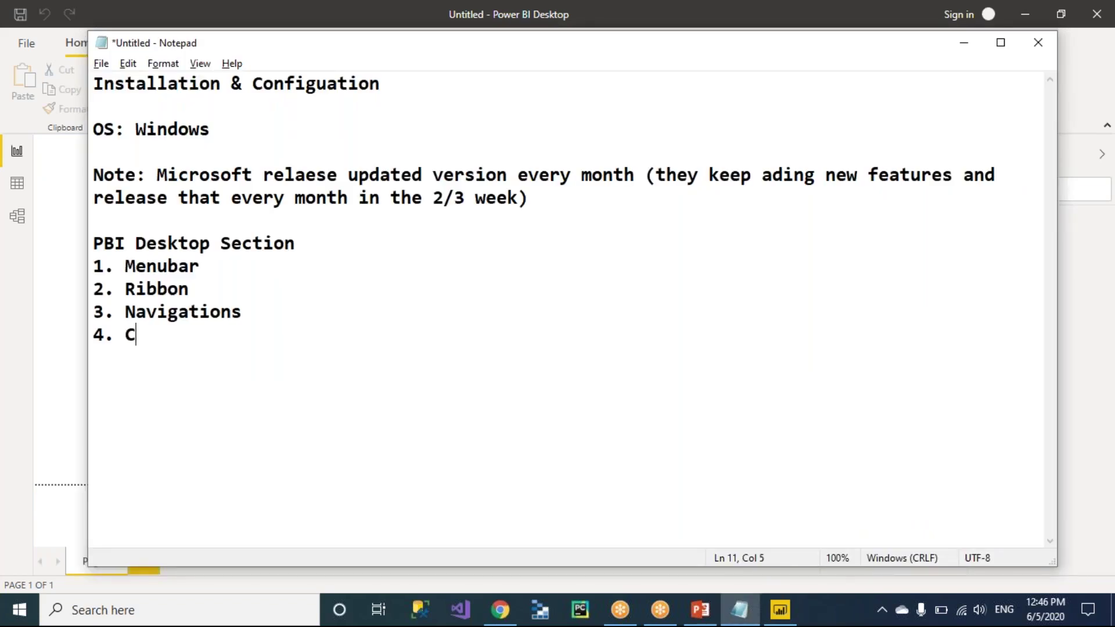
type("anvas")
key("Return")
type("5.")
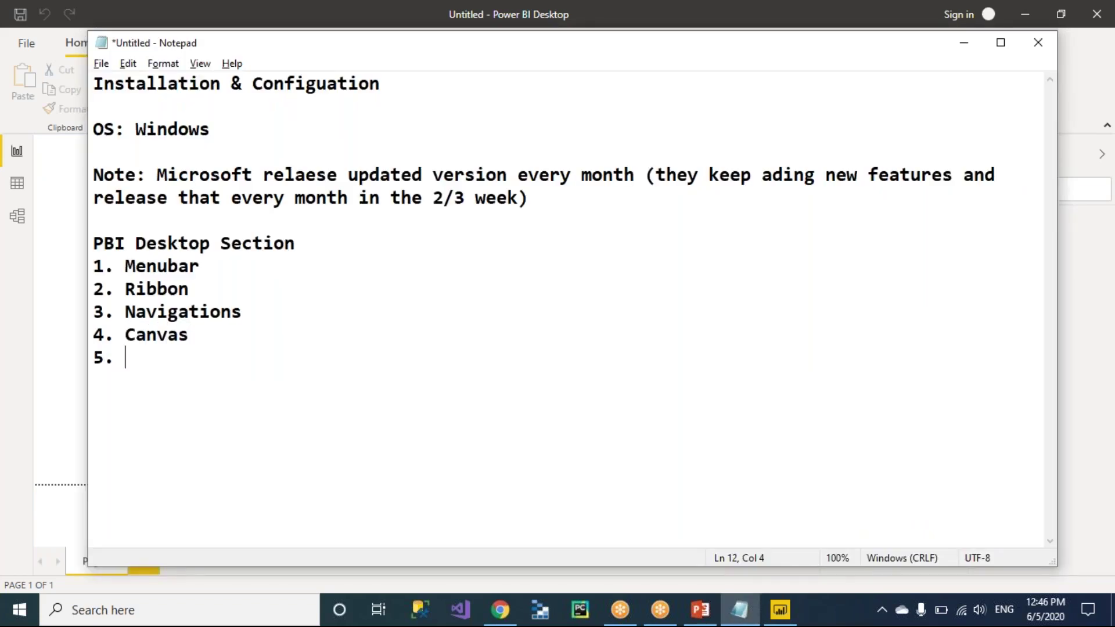
key("alt+Tab")
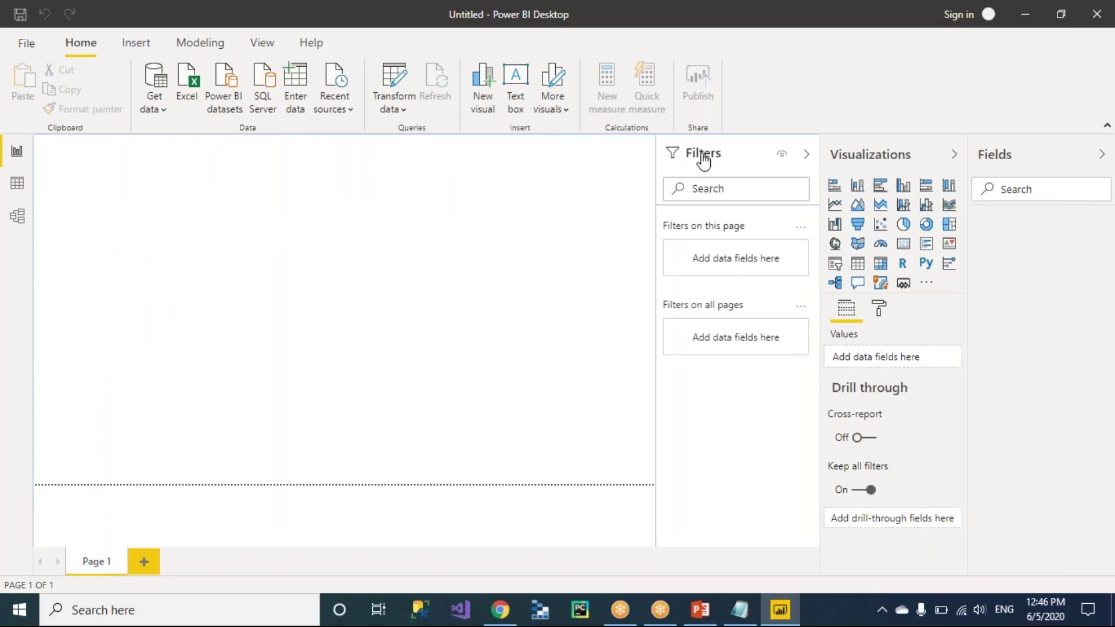
Collapse and re-expand the Filters pane, then note '5. Filters' and start item 6.
left_click(807, 156)
left_click(808, 157)
left_click(807, 155)
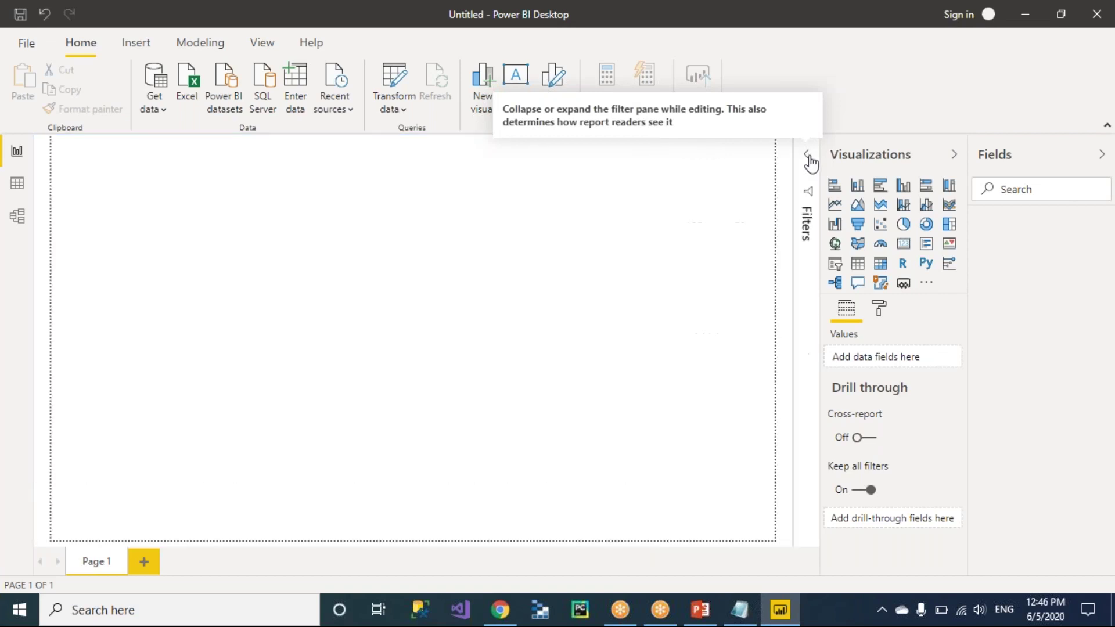
left_click(808, 155)
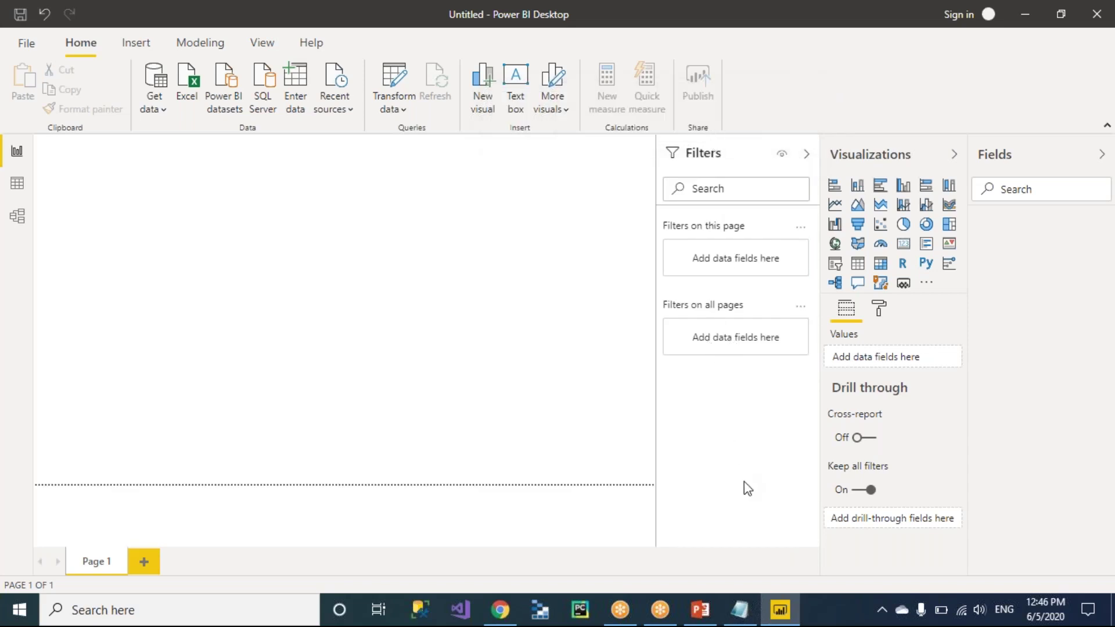
key("alt+Tab")
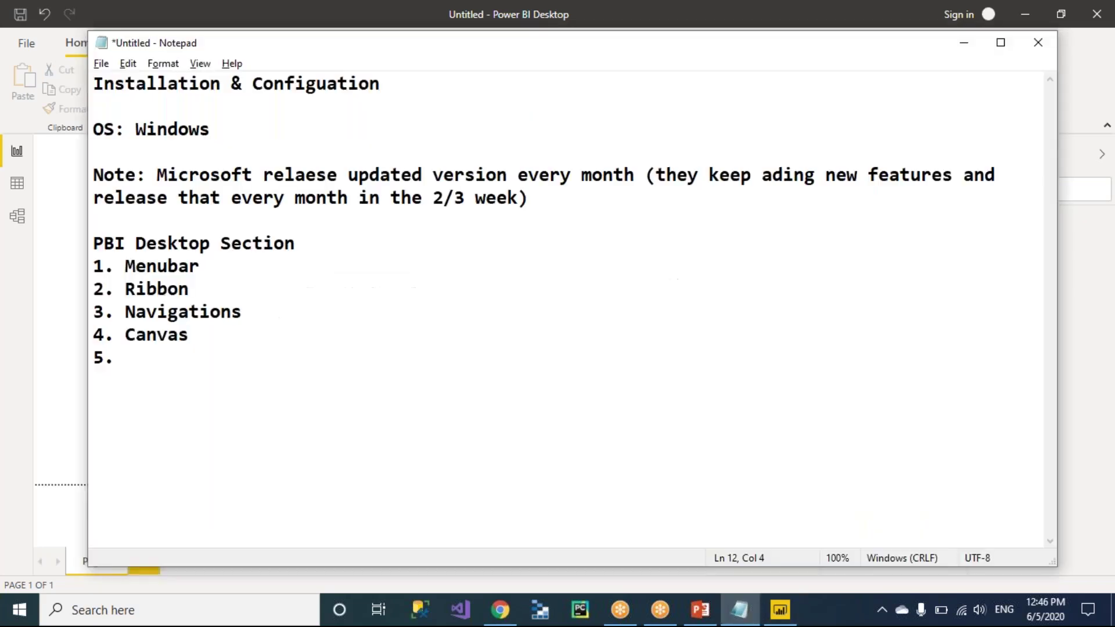
type("Filters")
key("Return")
type("6.")
Toggle the Visualizations pane a few times, then type 'Visualizations' as item 6.
key("alt+Tab")
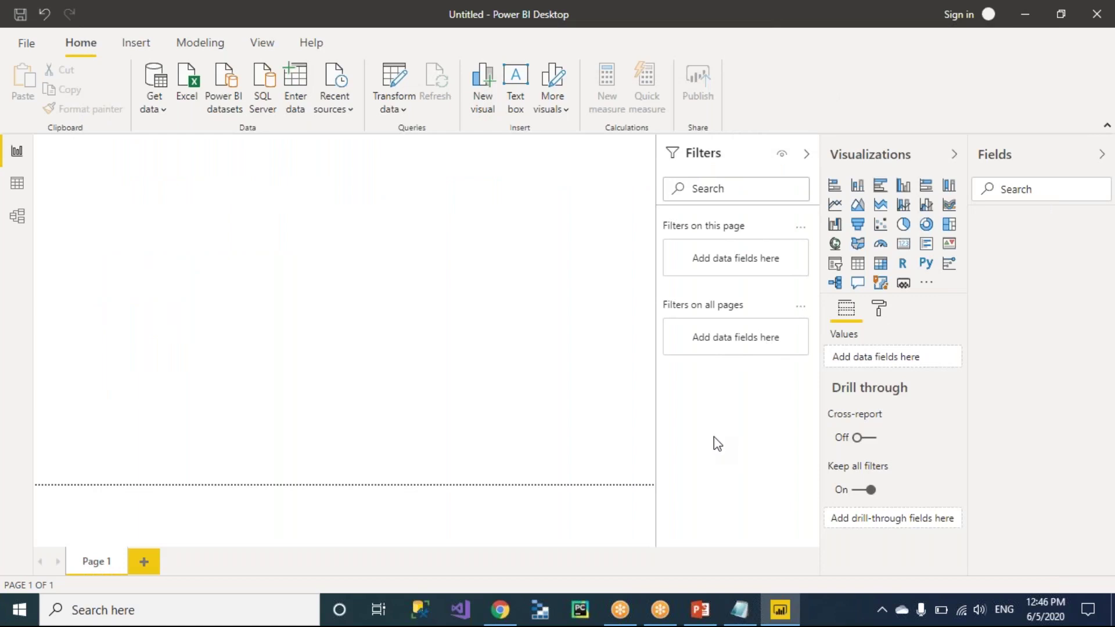
left_click(954, 160)
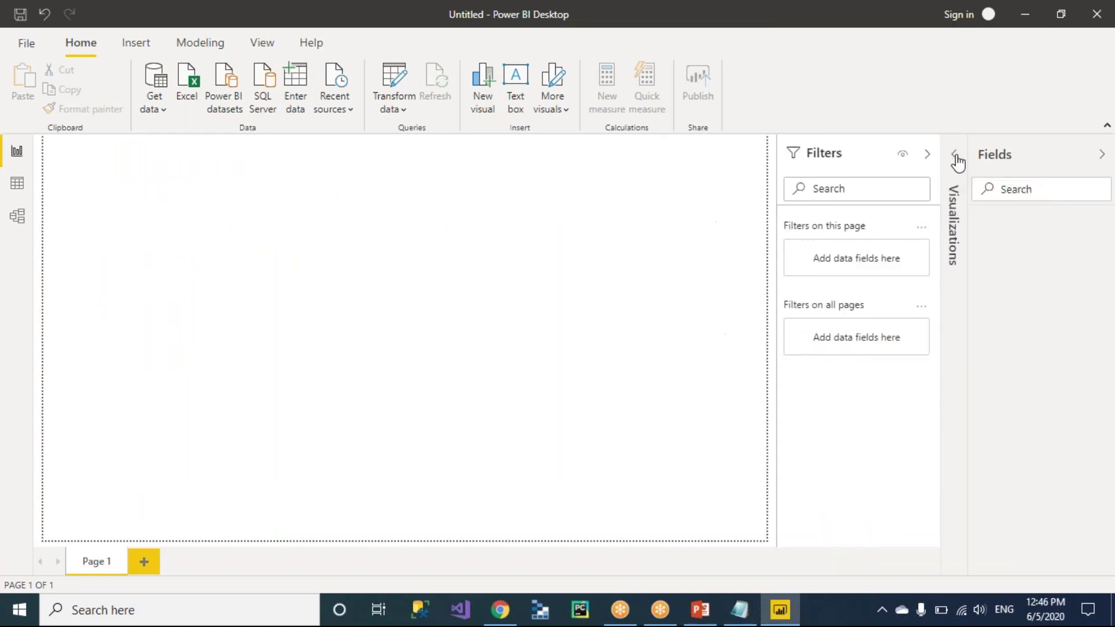
left_click(955, 157)
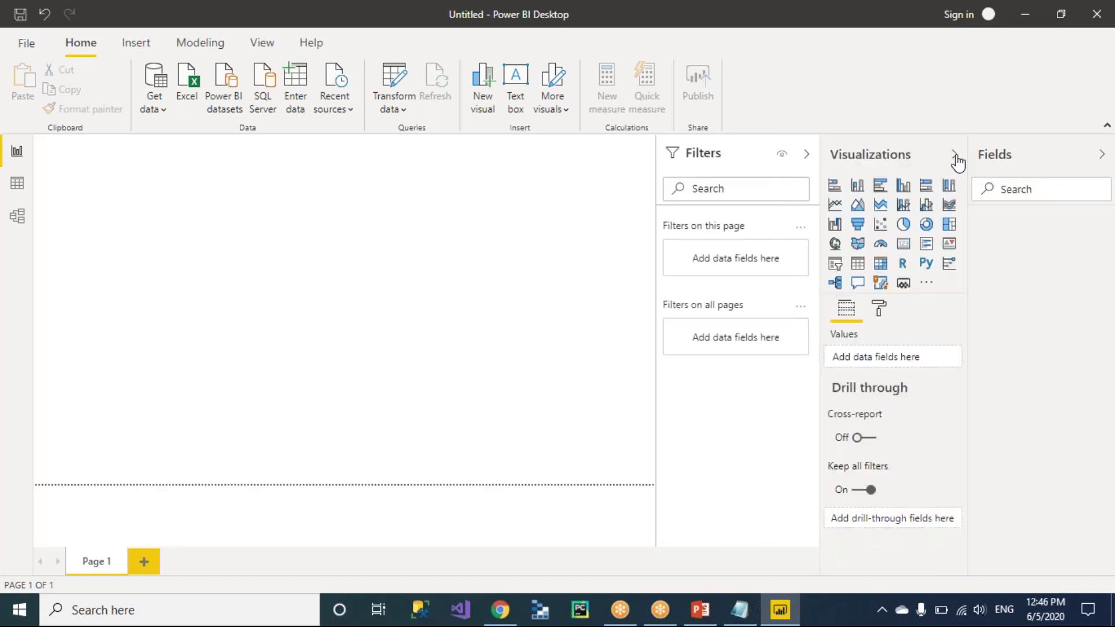
left_click(957, 163)
key("alt+Tab")
key("alt+Tab")
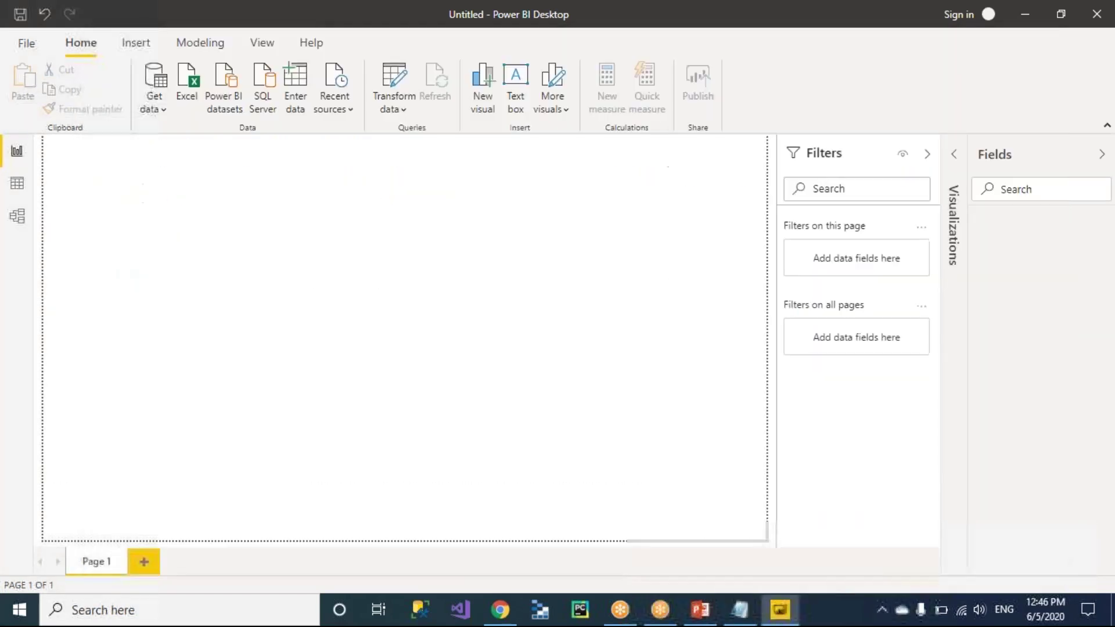
left_click(956, 158)
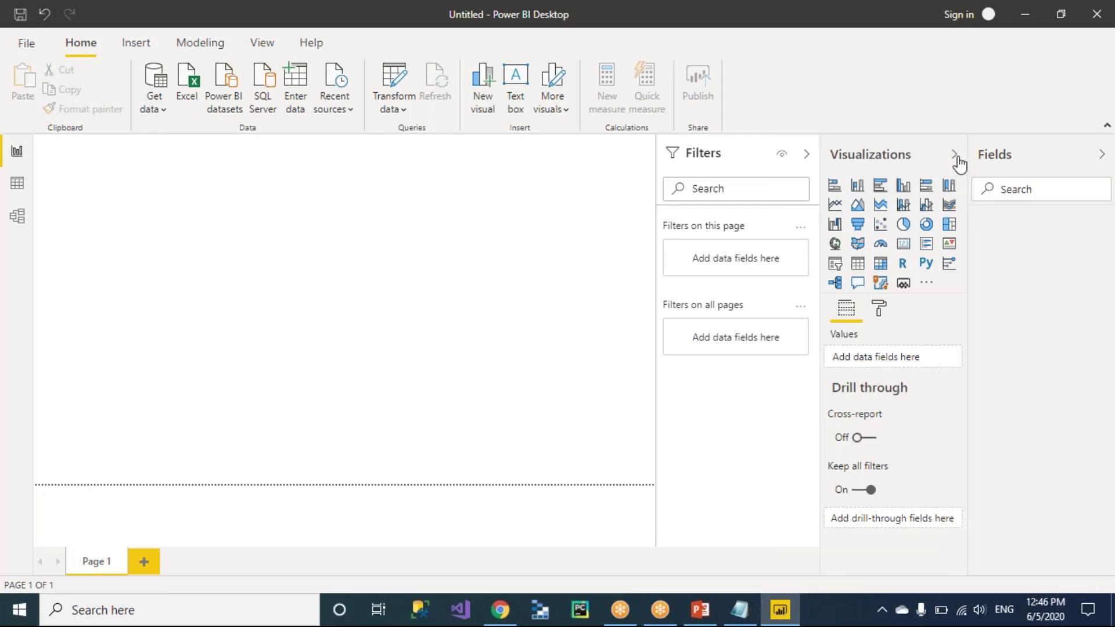
left_click(955, 156)
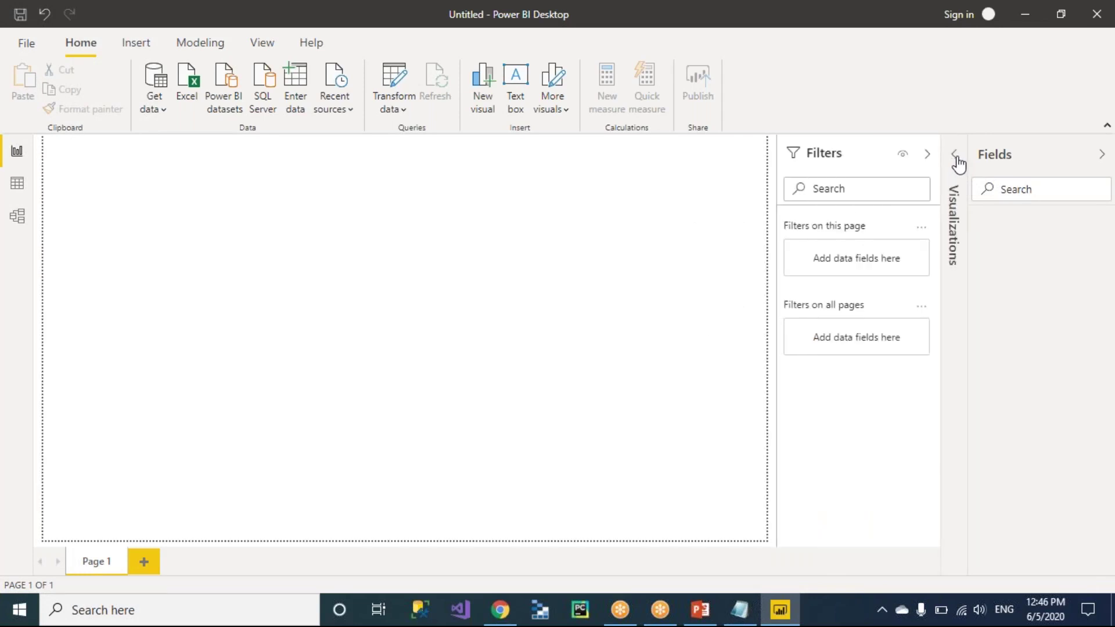
left_click(955, 155)
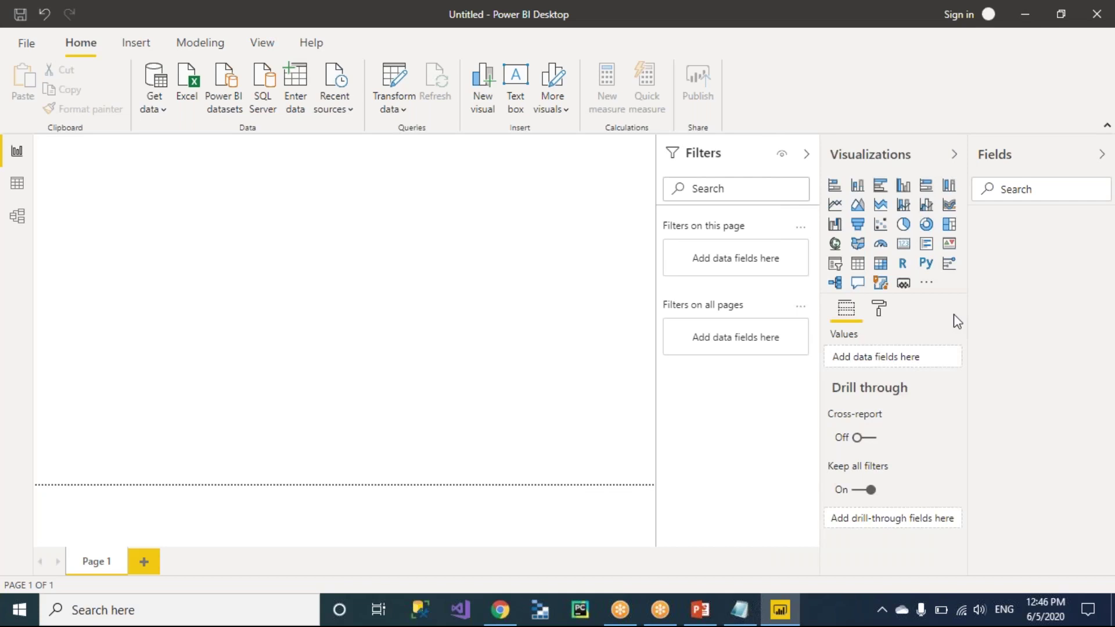
key("alt+Tab")
type("Visualizations")
Start item 7 in Notepad, then collapse and re-expand Power BI's Fields pane.
key("Return")
type("7.")
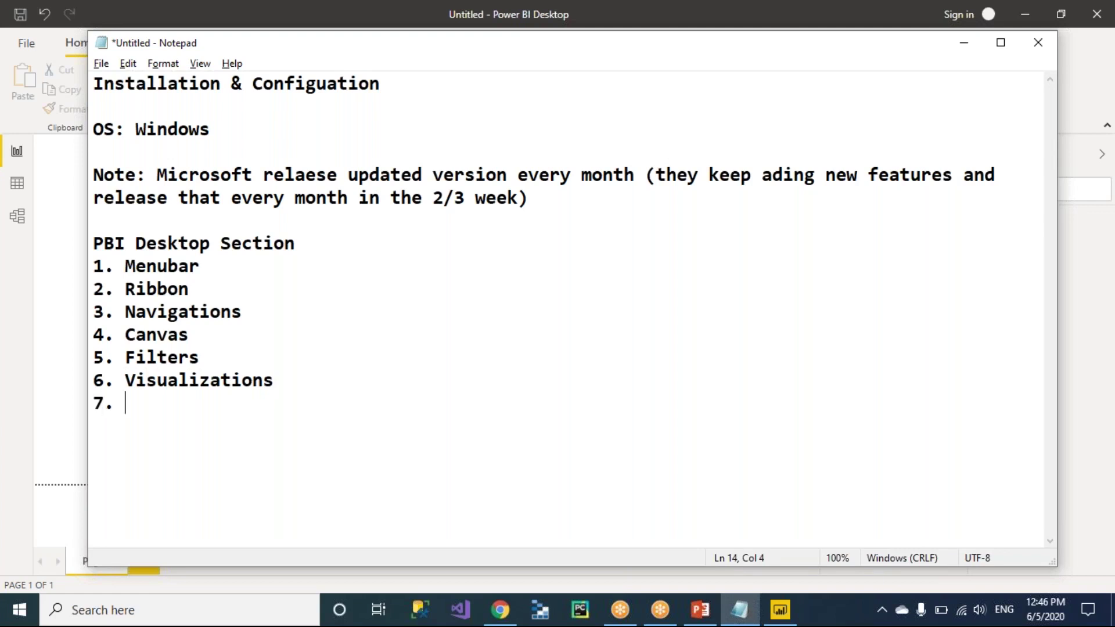
key("alt+Tab")
left_click(1102, 154)
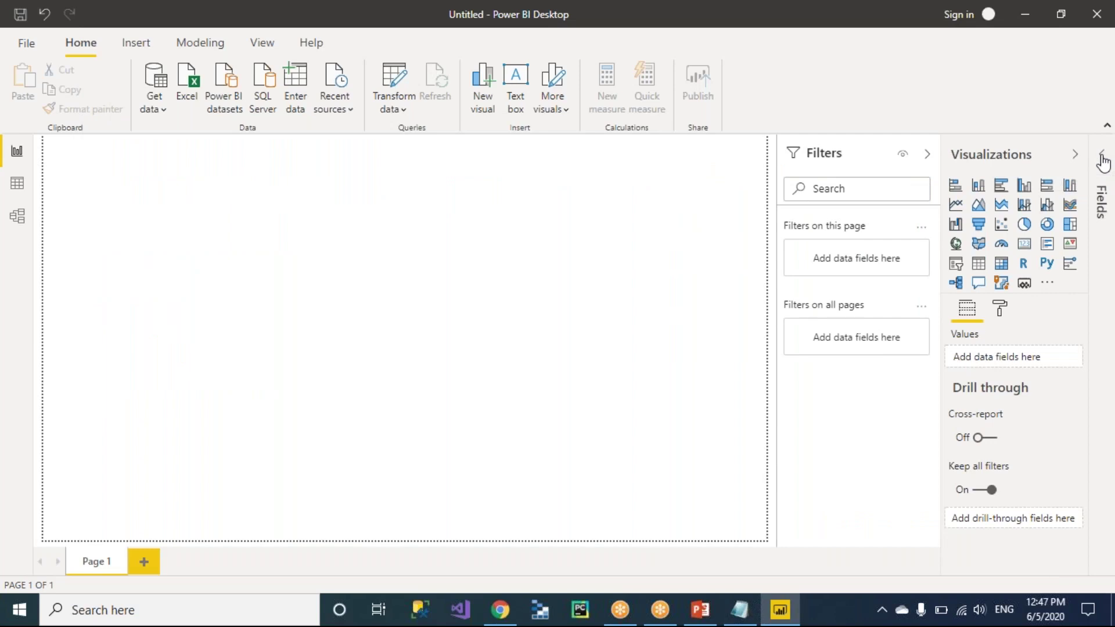
left_click(1102, 154)
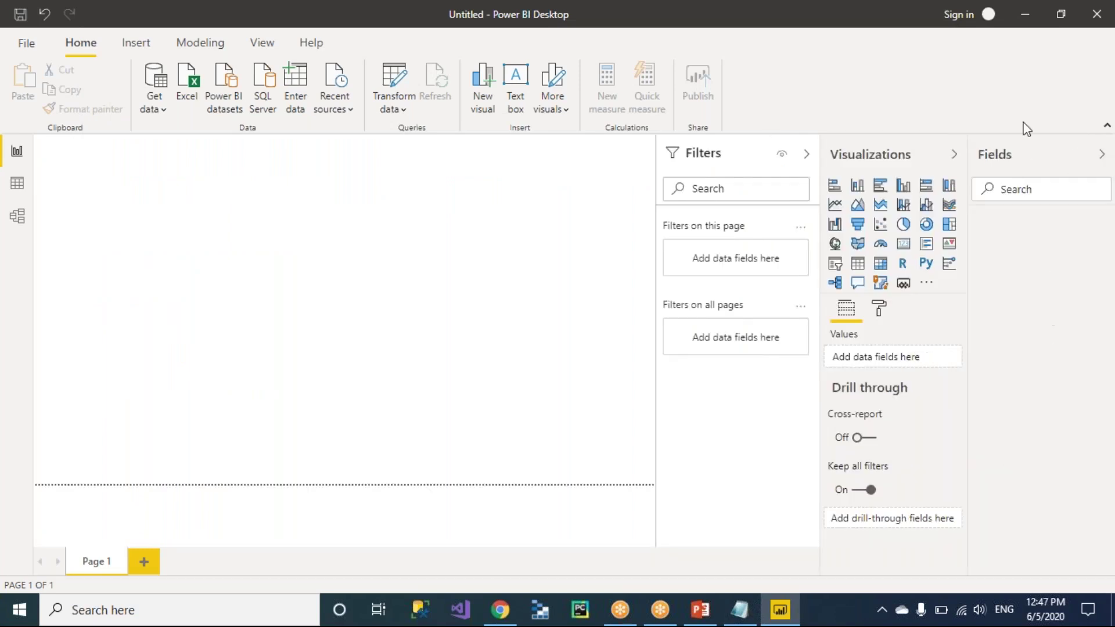
Complete item 7 as 'Fileds / Data Section' and return to Power BI Desktop.
key("alt+Tab")
type("Fil")
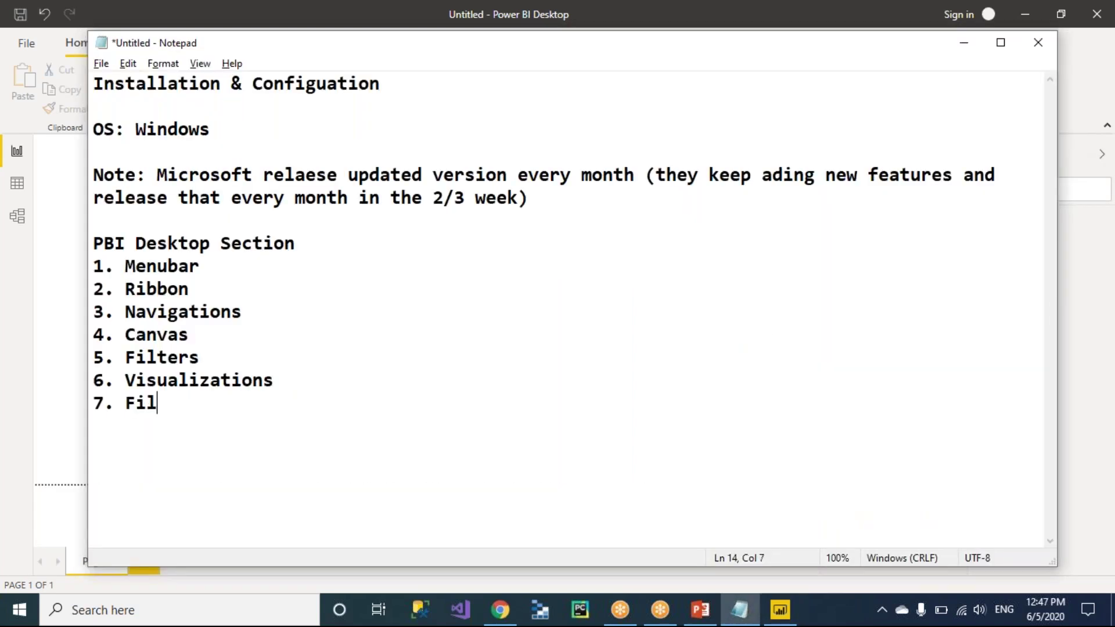
type("eds / Data Sc")
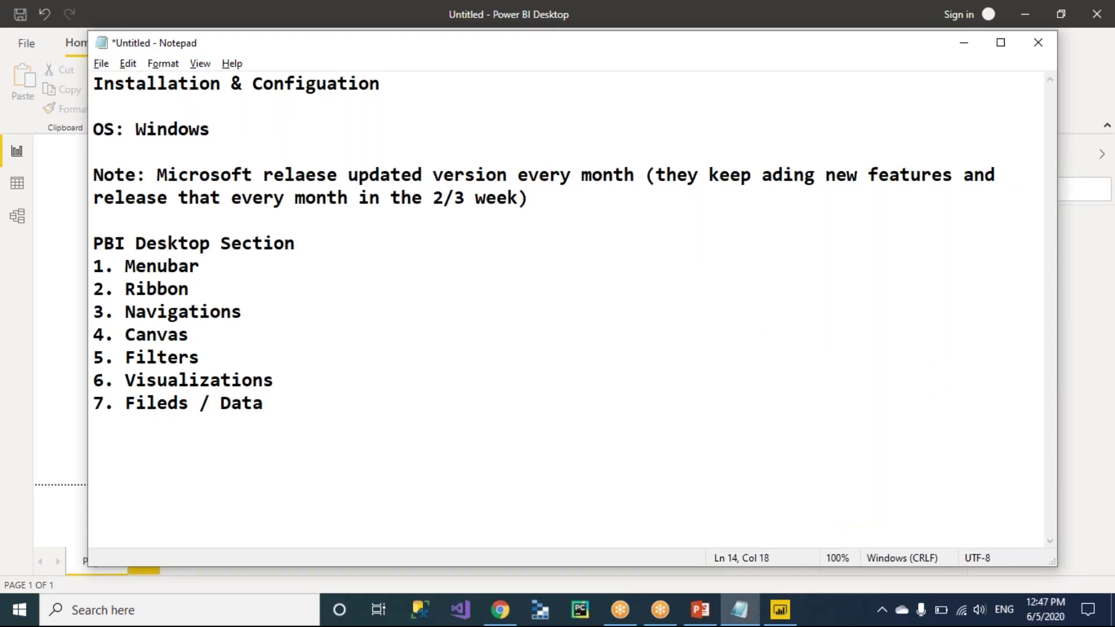
key("BackSpace")
type("ection")
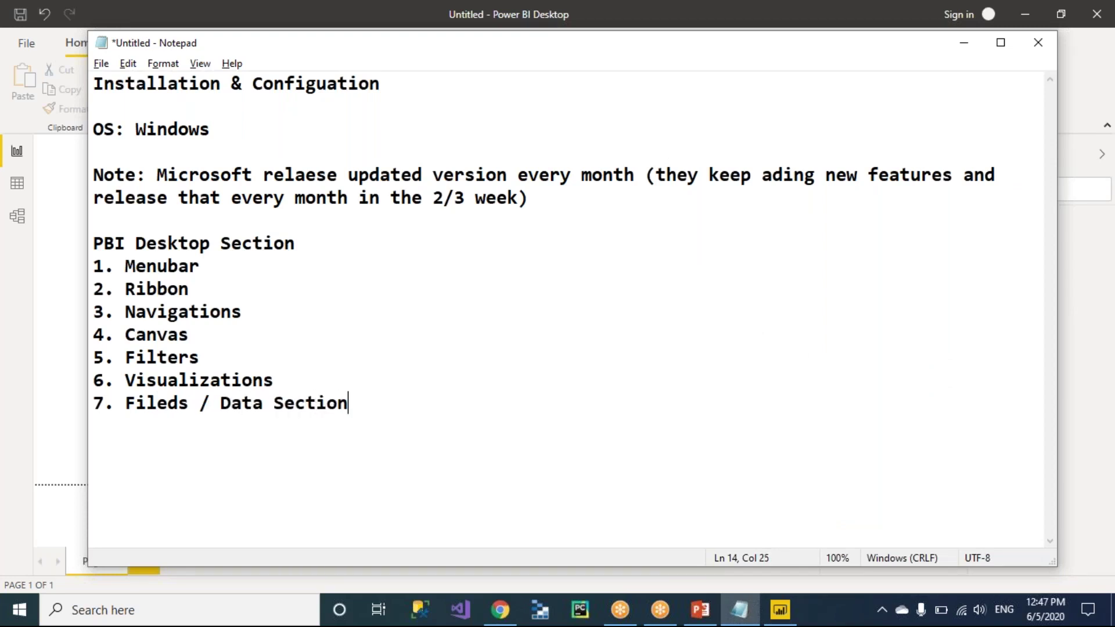
key("alt+Tab")
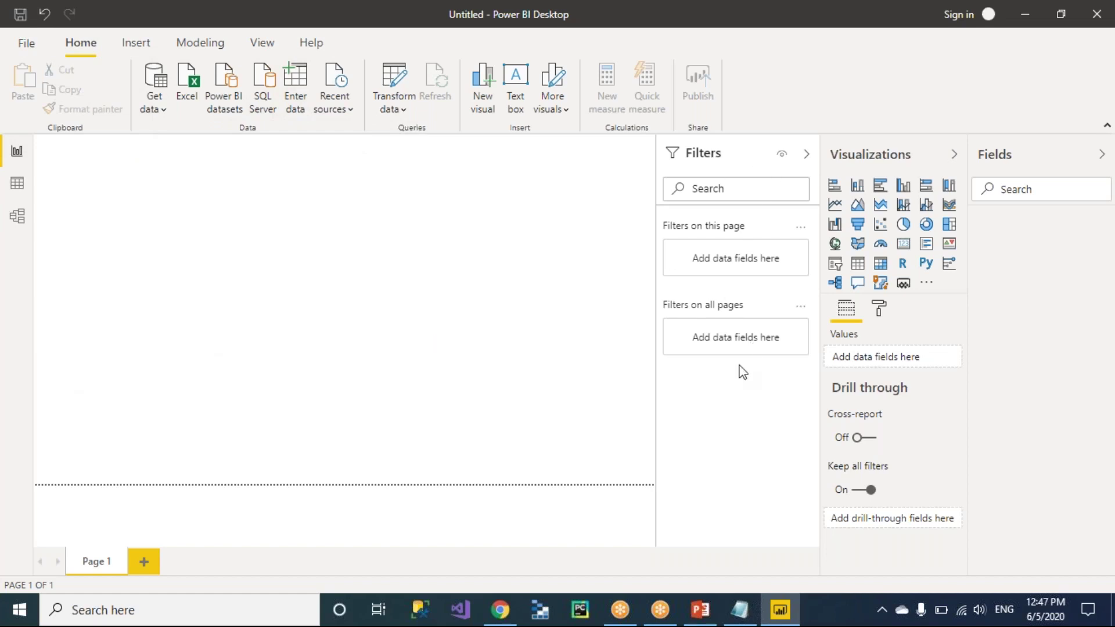
left_click(807, 154)
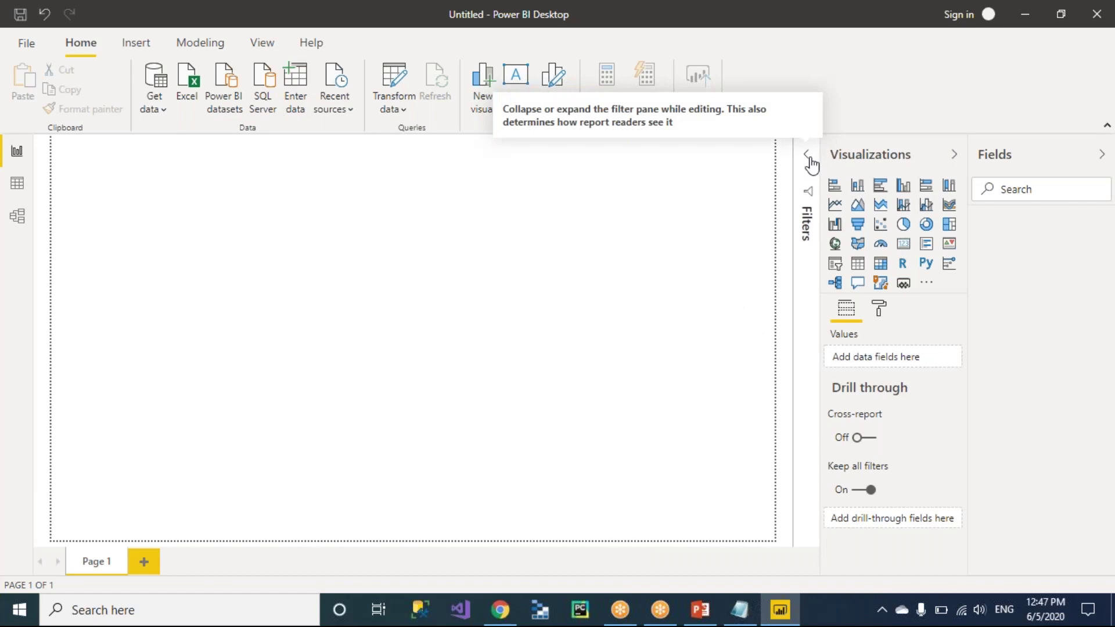
left_click(809, 161)
left_click(954, 158)
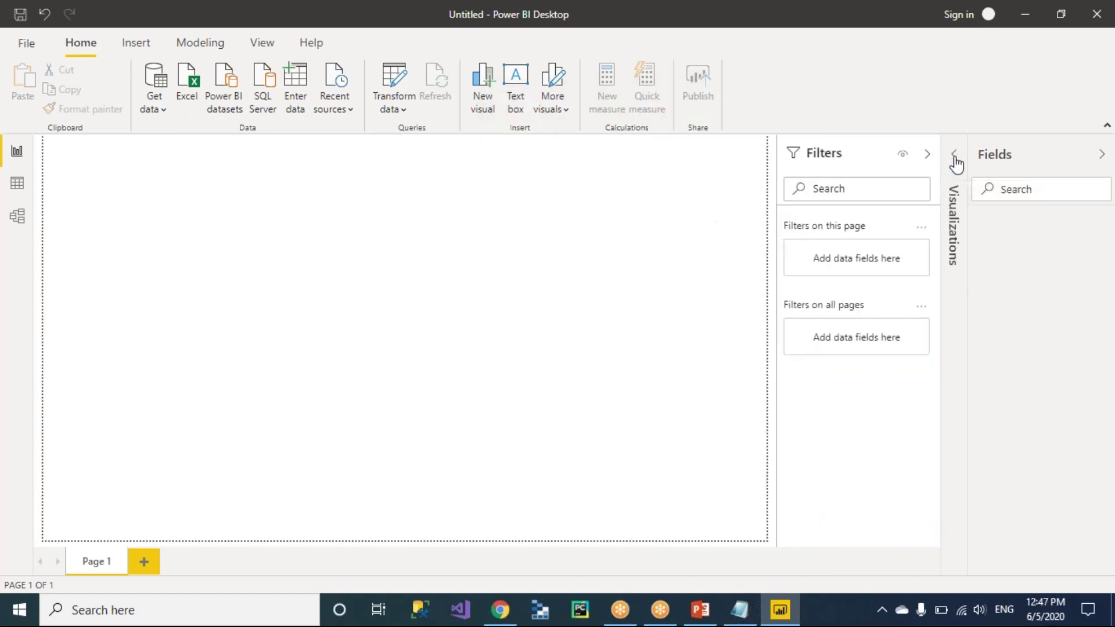
left_click(955, 158)
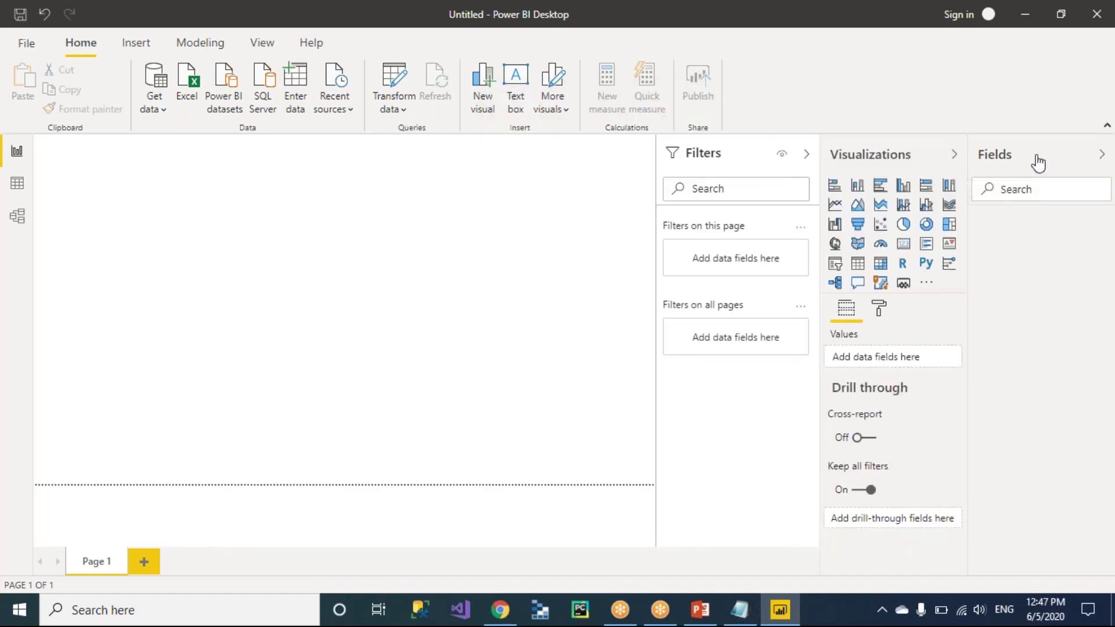
left_click(1102, 155)
left_click(1102, 155)
key("alt+Tab")
key("alt+Tab")
Launch SQL Server Management Studio 18.4 from the taskbar and open File Explorer with Win+E.
left_click(420, 615)
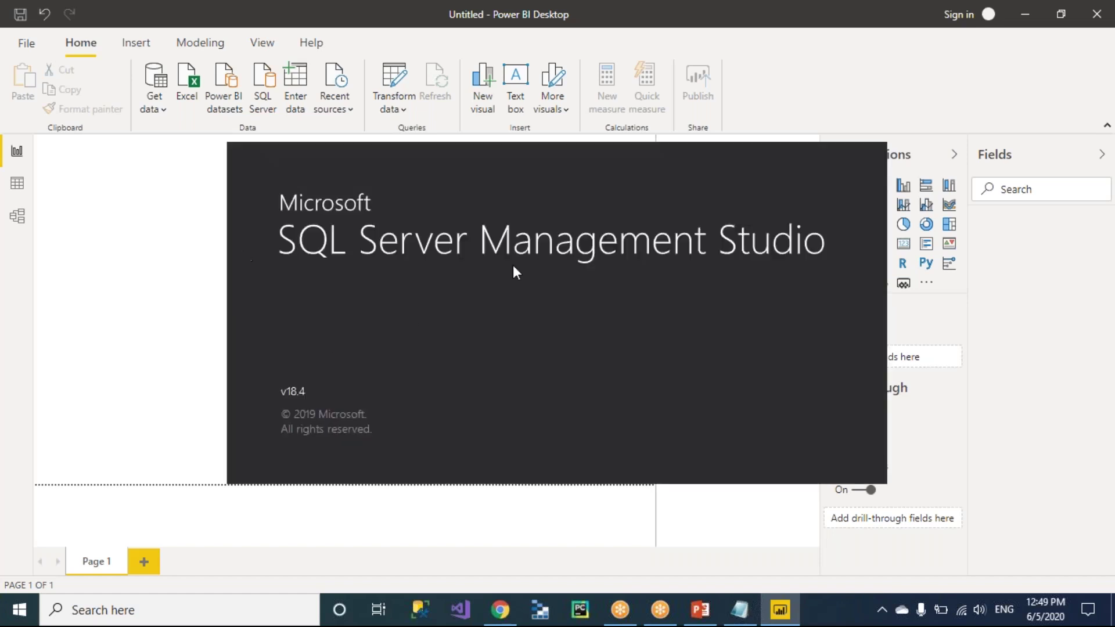
mouse_move(468, 157)
left_mouse_down()
mouse_move(497, 303)
mouse_move(449, 153)
left_mouse_up()
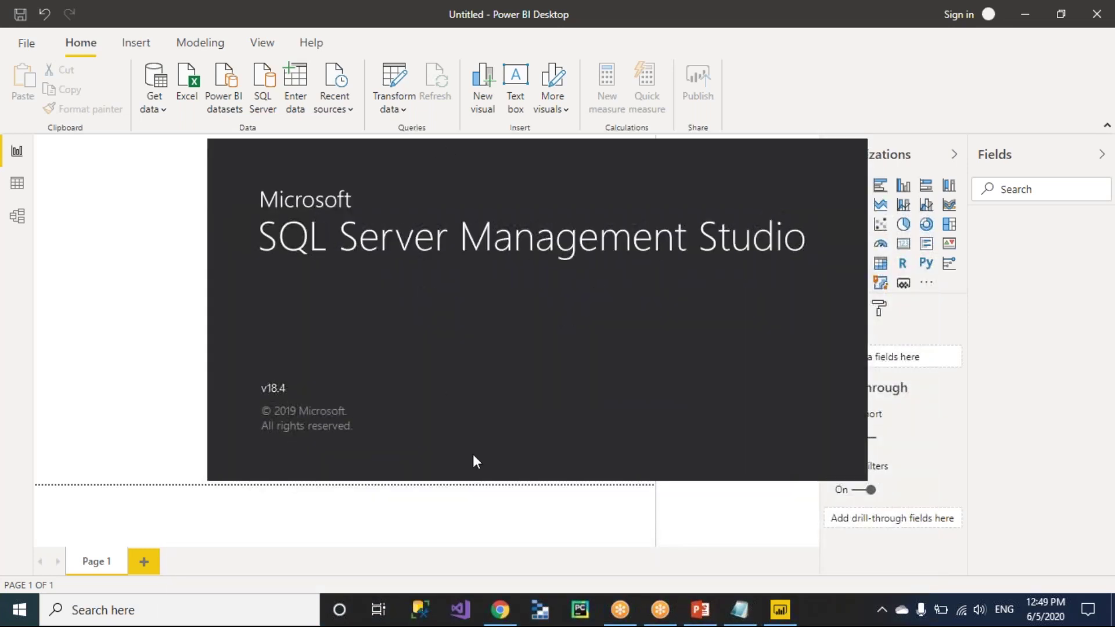
key("super+e")
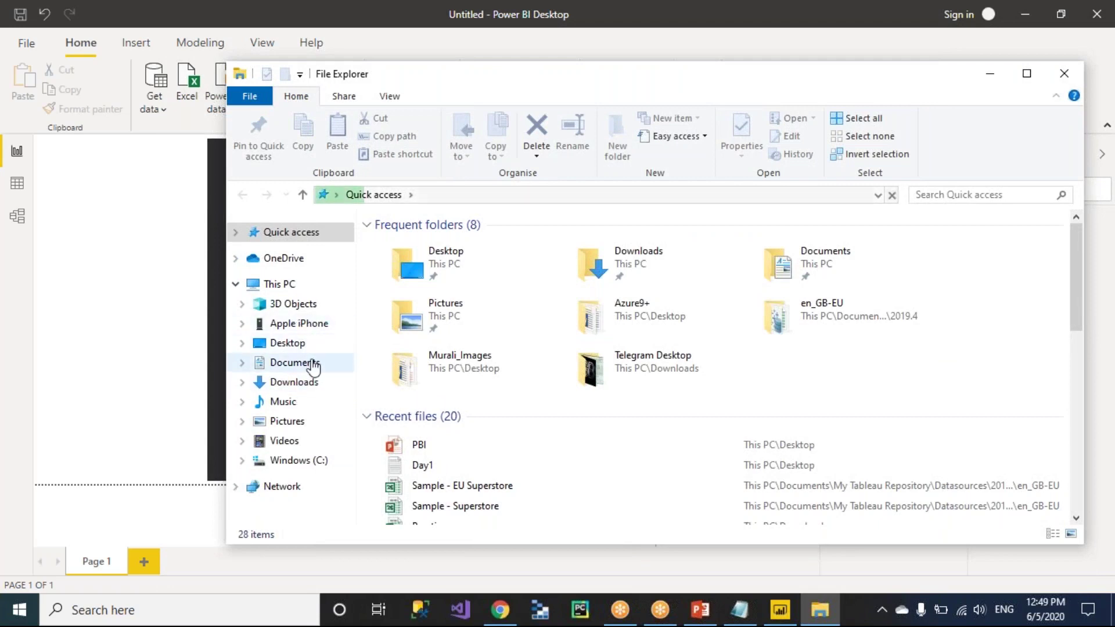
Browse Documents > My Tableau Repository > Datasources > 2019.4 > en_GB-EU and open Sample - EU Superstore.
left_click(312, 364)
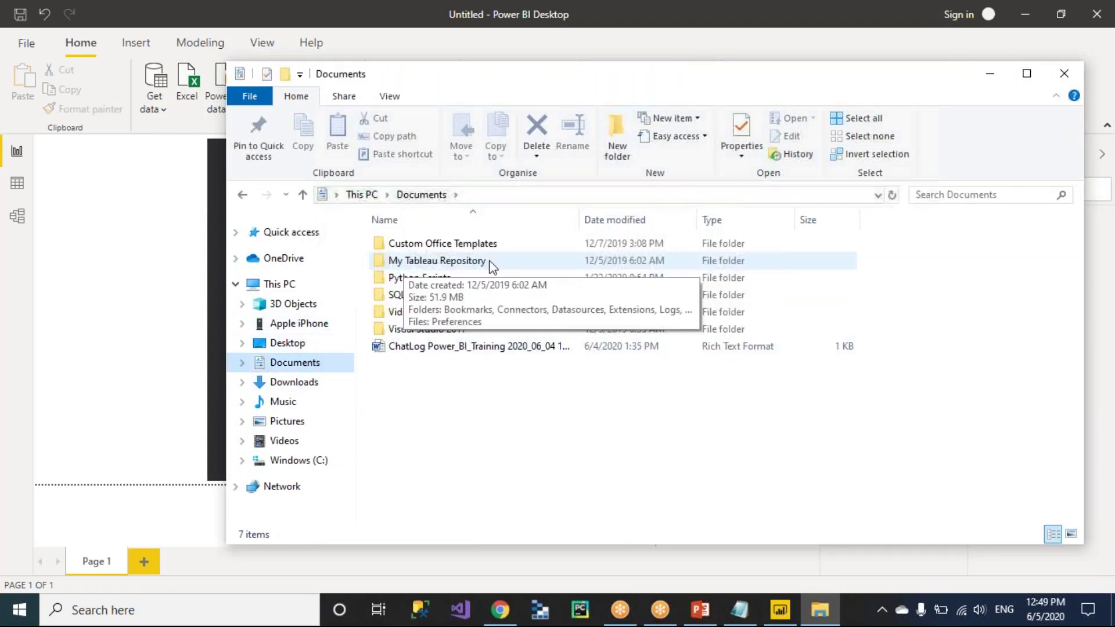
double_click(506, 261)
double_click(418, 278)
double_click(398, 246)
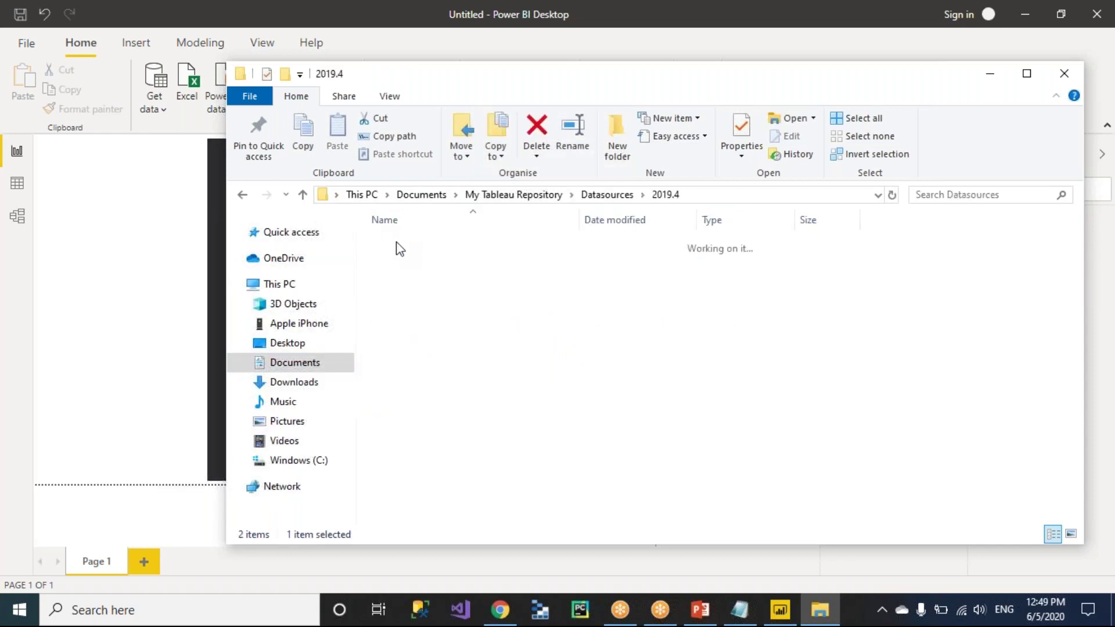
double_click(410, 244)
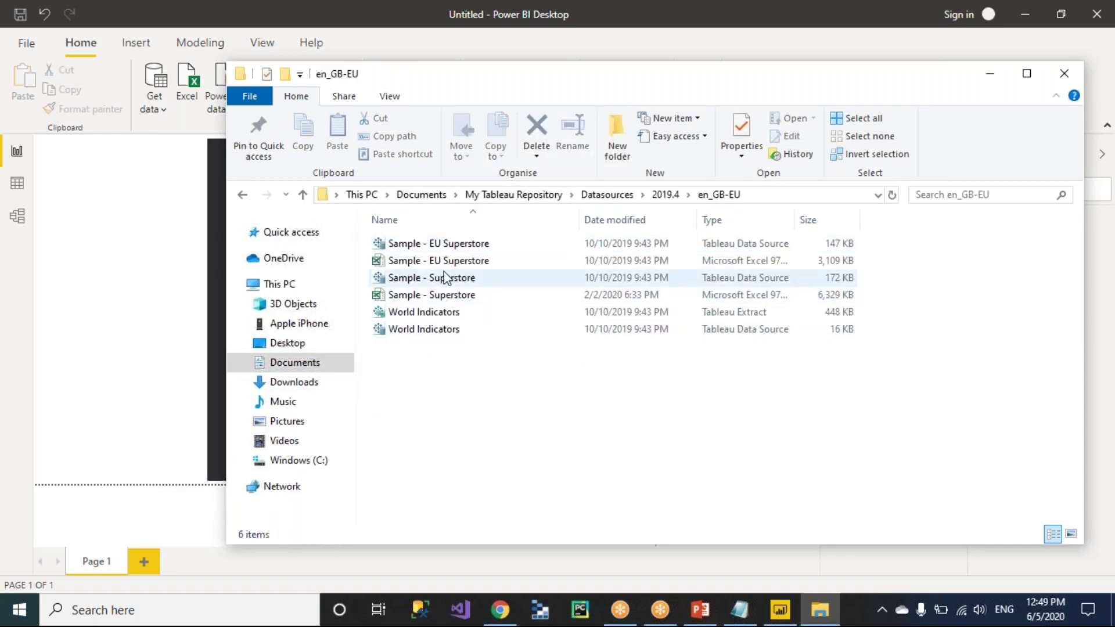
left_click(412, 263)
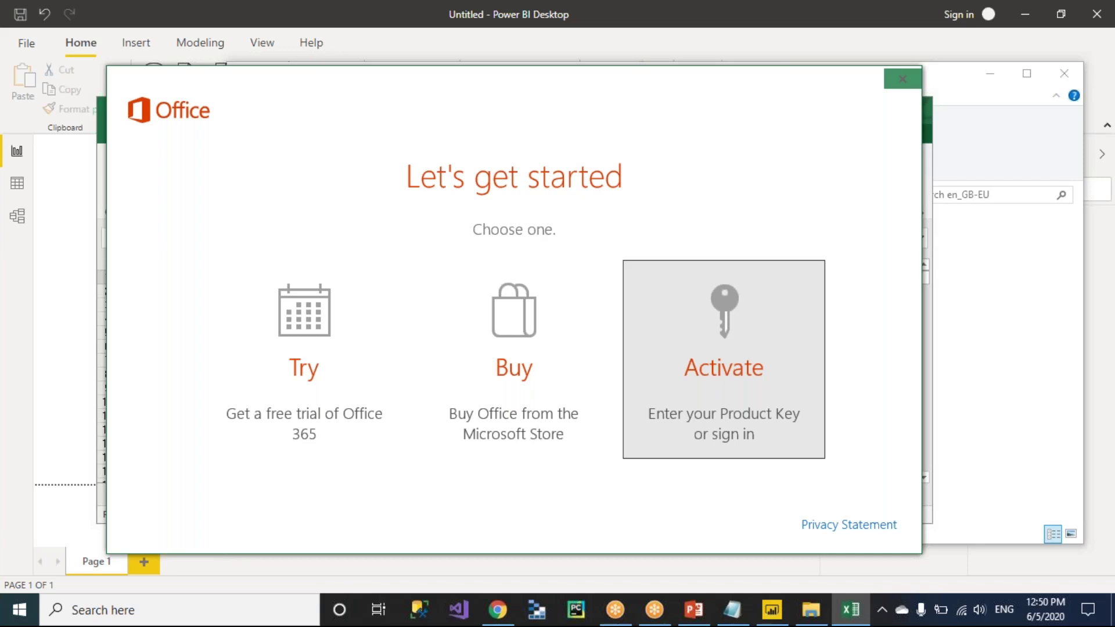
Dismiss the Office getting-started and activation prompts and maximize the Superstore Orders sheet.
left_click(902, 78)
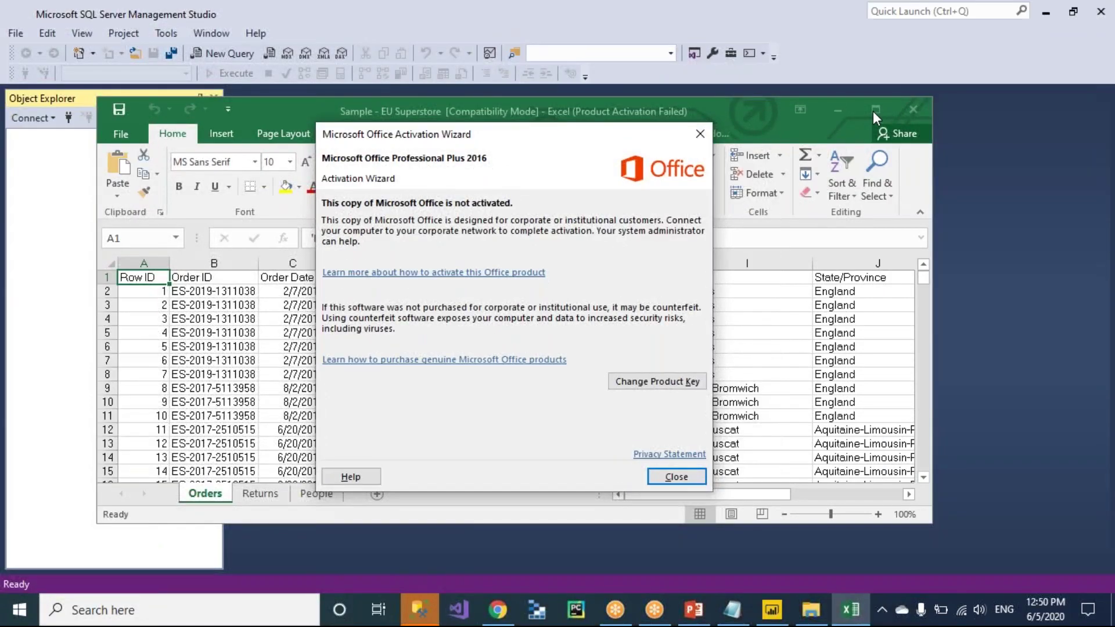
left_click(674, 476)
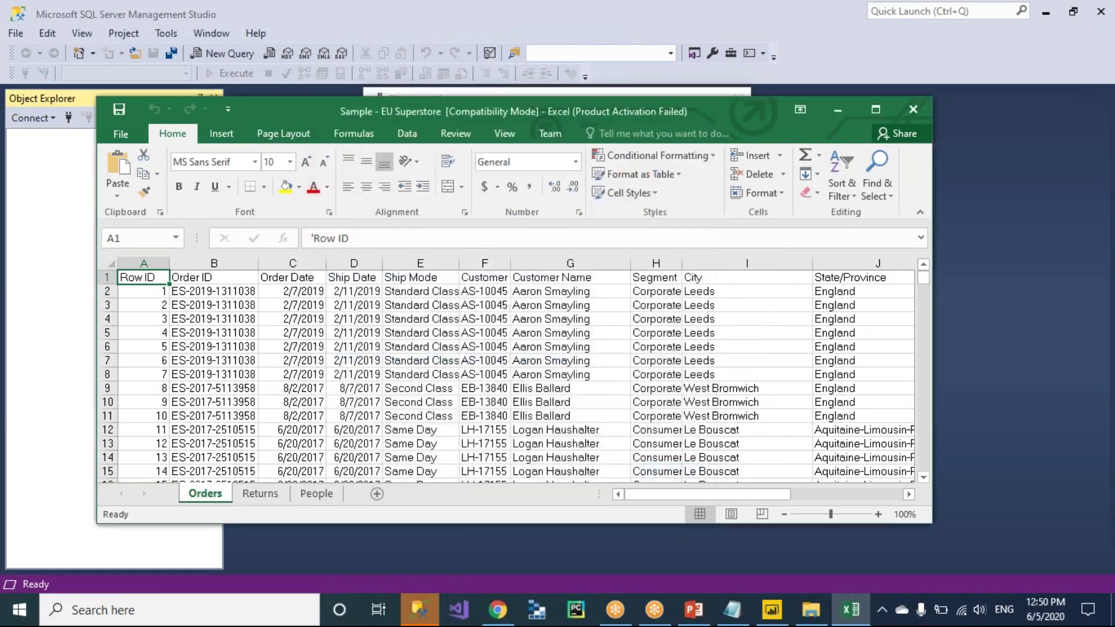
left_click(871, 114)
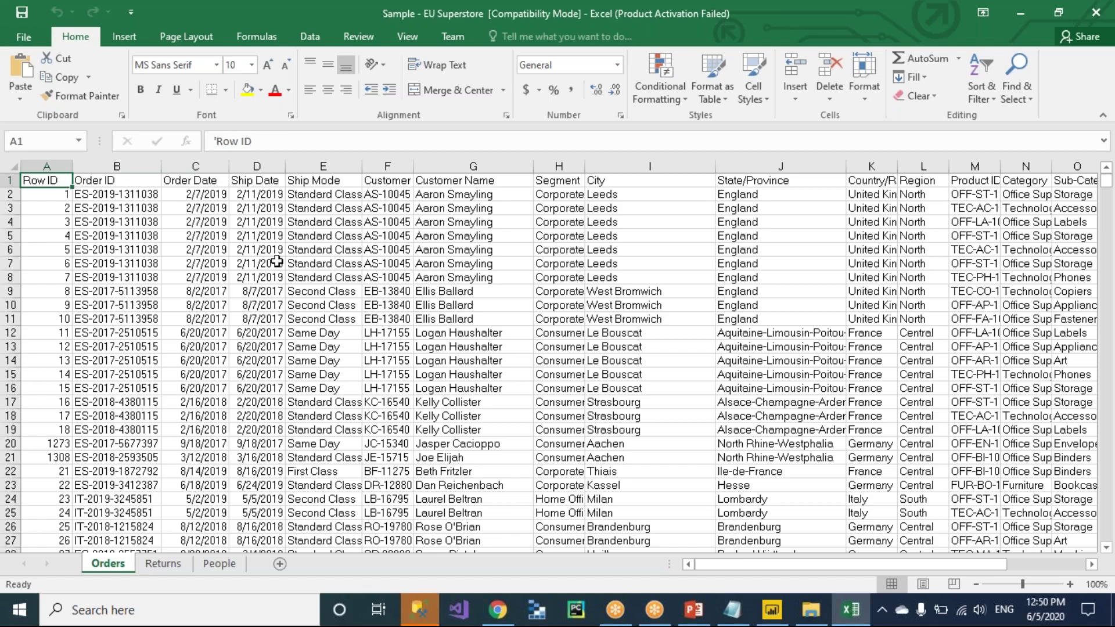
scroll(276, 262, "right", 2)
scroll(276, 263, "left", 2)
Connect SQL Server Management Studio to the local server, then return to the Excel workbook.
left_click(419, 610)
left_click(511, 324)
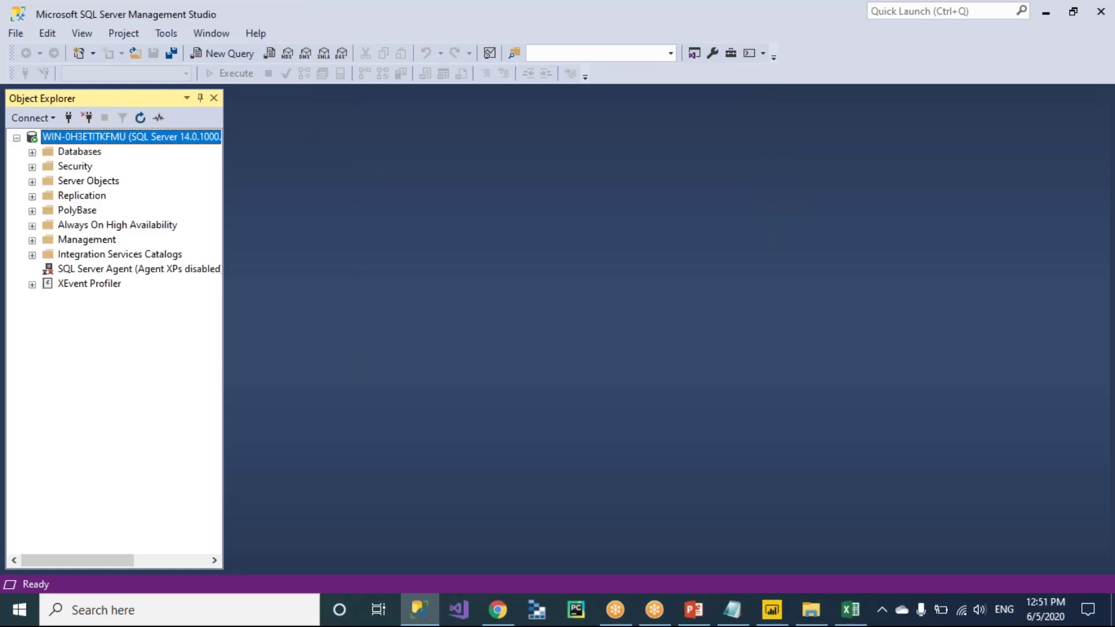
key("alt+Tab")
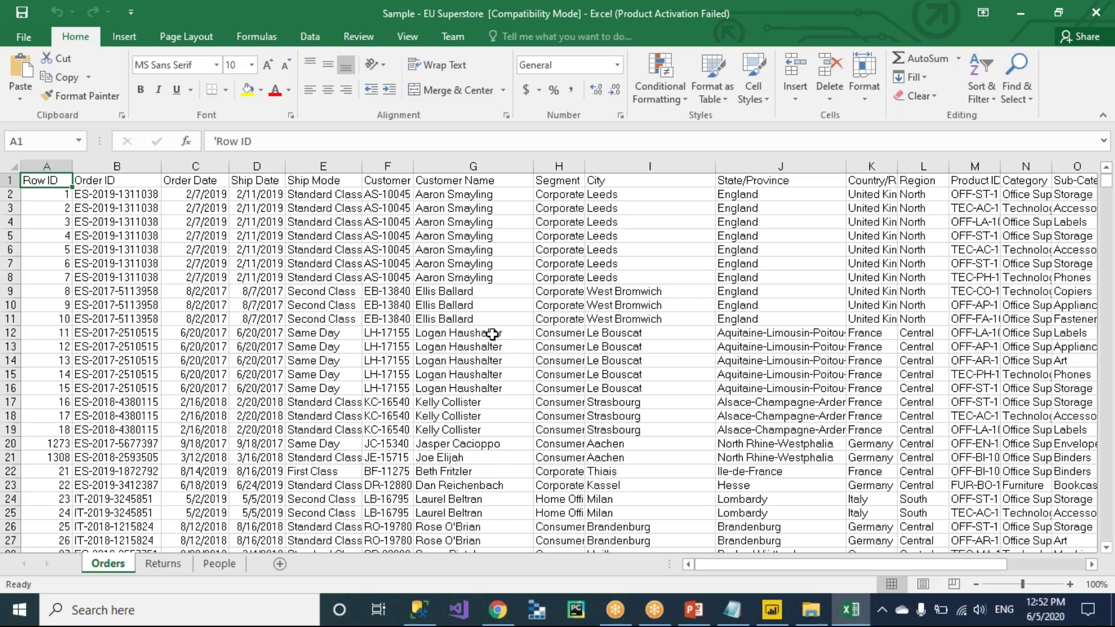
Add a 'Data Elements' heading below the PBI Desktop section list in the Notepad notes.
key("alt+Tab")
key("Tab")
key("Tab")
key("Tab")
key("Tab")
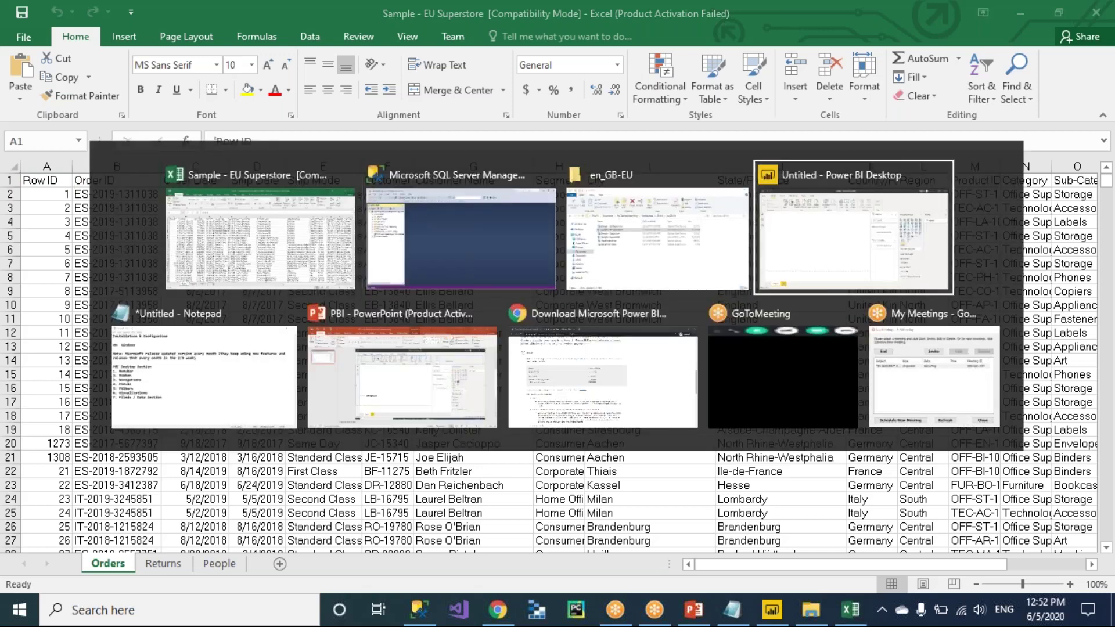
key("alt+Tab")
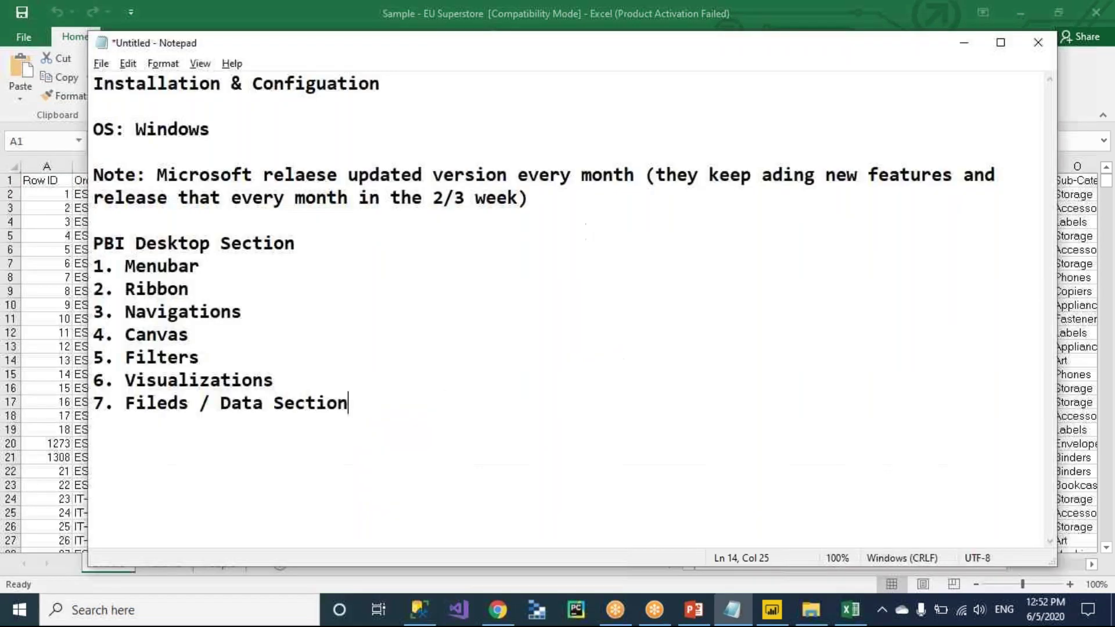
key("Return")
key("Return")
type("Data")
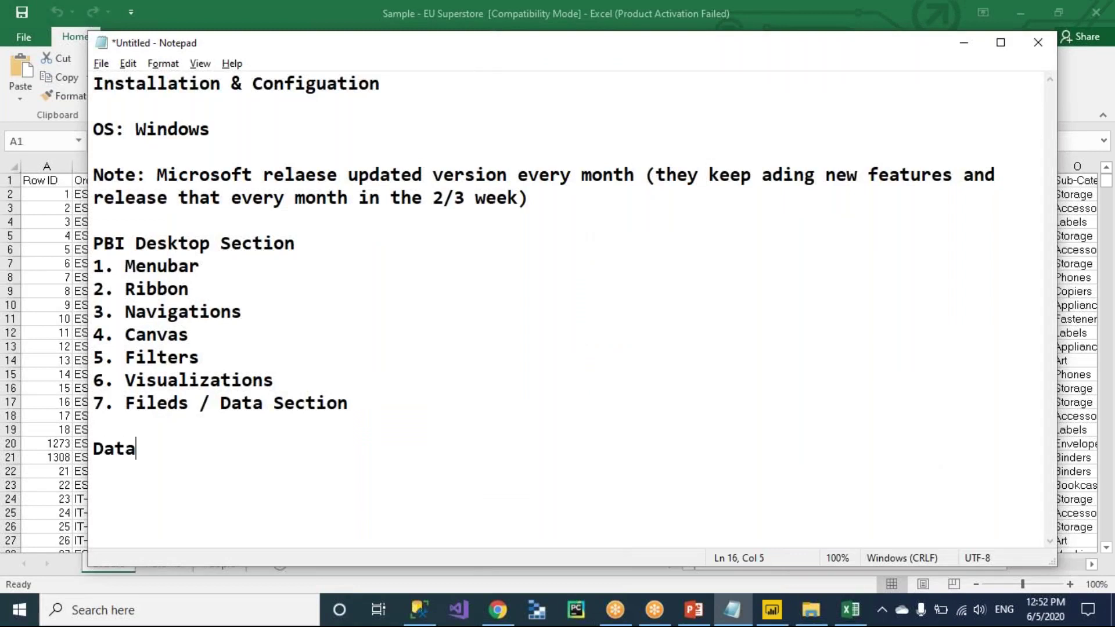
type(" Elements")
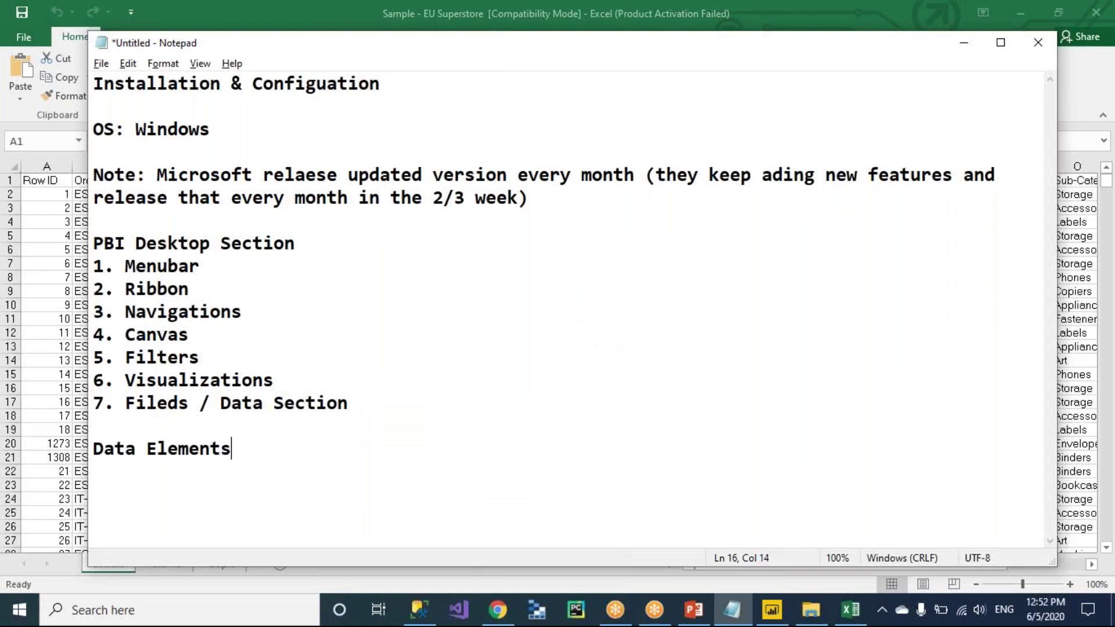
key("Return")
key("alt+Tab")
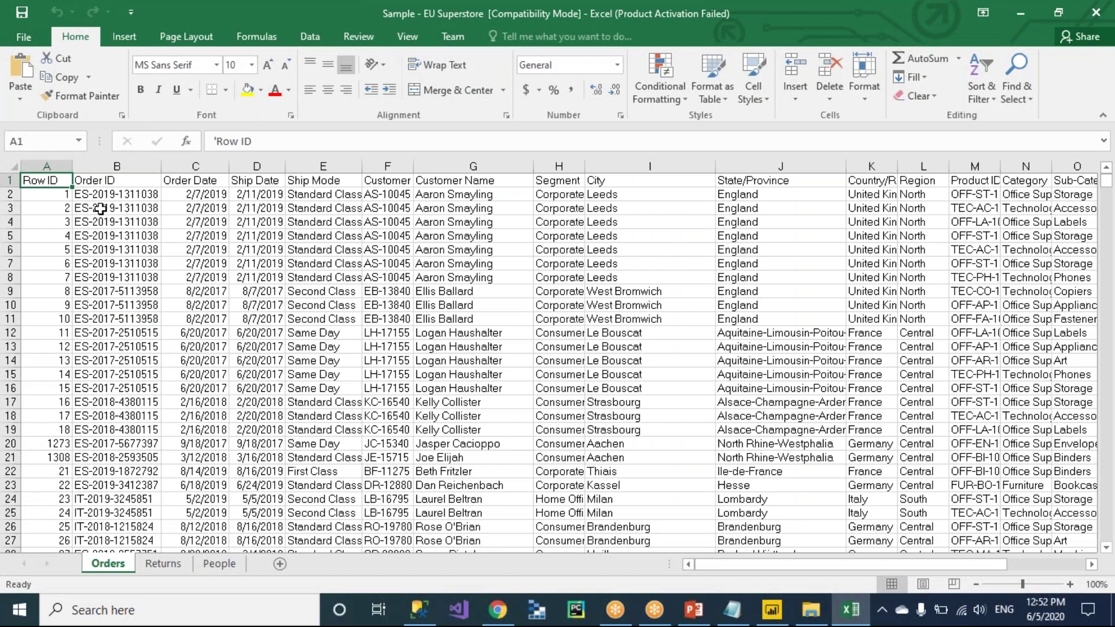
Widen column A for Row ID, then view the Returns, People and Orders sheets.
left_click_drag(69, 168, 110, 168)
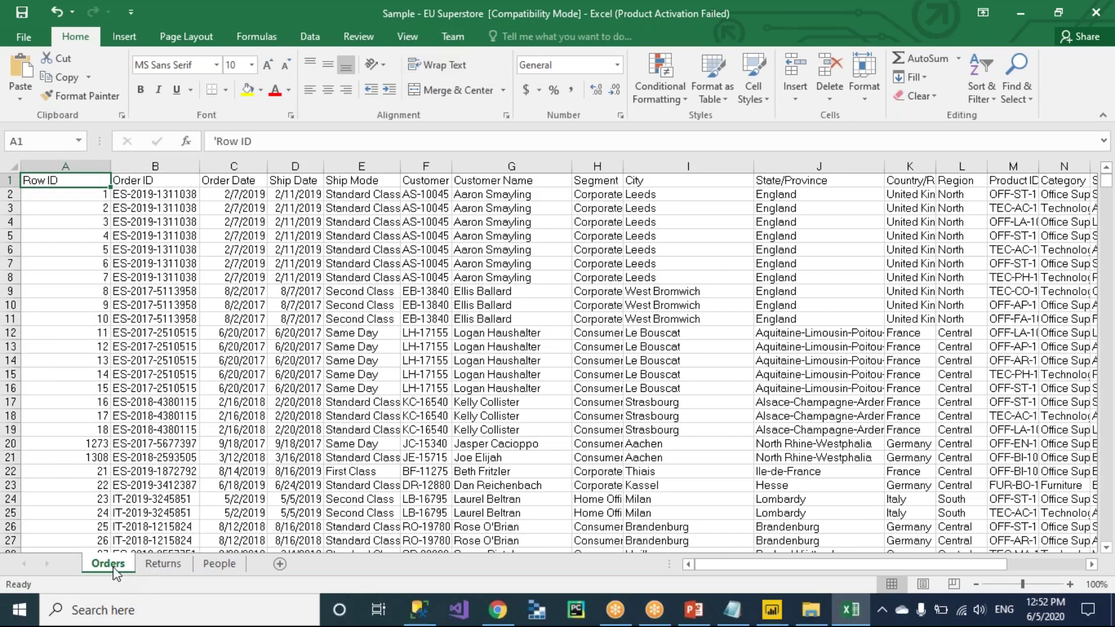
left_click(171, 566)
left_click(222, 566)
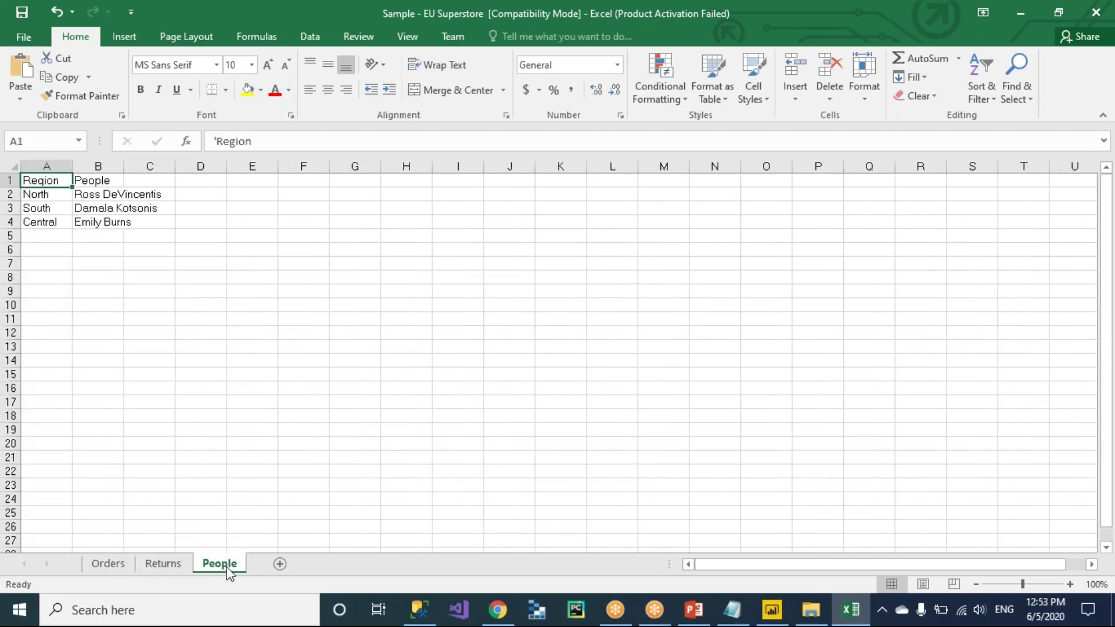
left_click(102, 562)
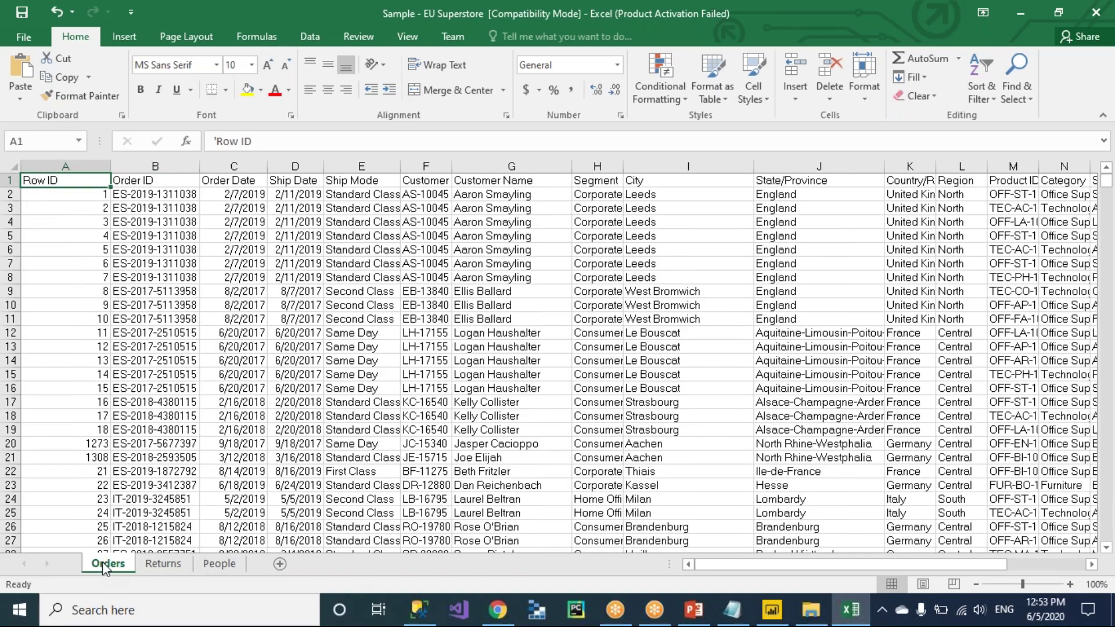
Select the whole Orders table, A1:T10001, to see its size, then return to A1.
left_click(56, 199)
key("Up")
key("ctrl+shift+Right")
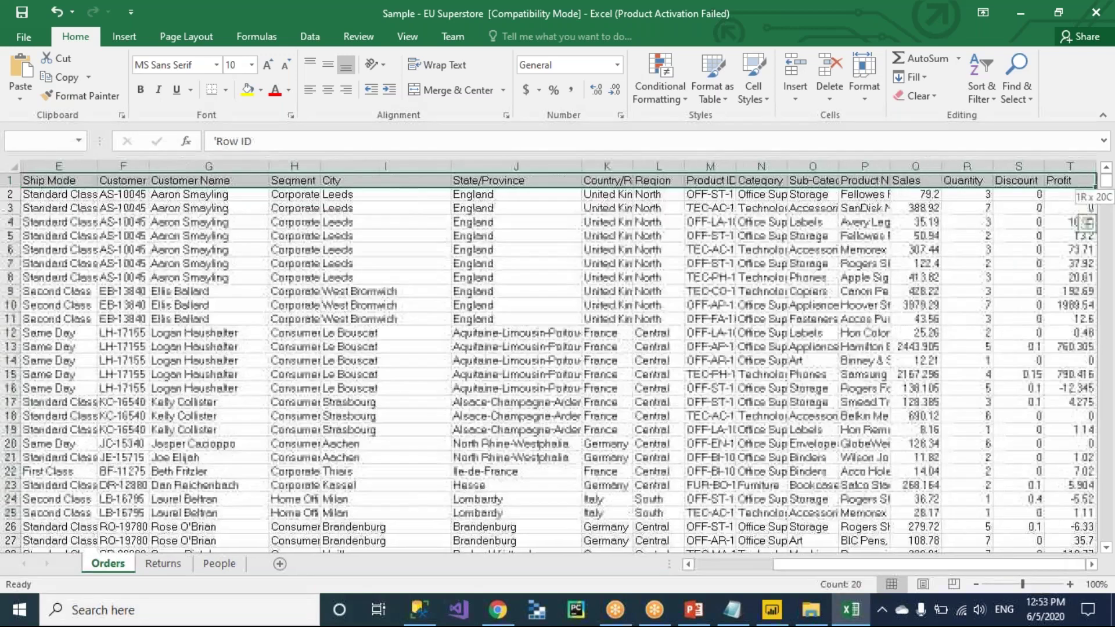
key("ctrl+shift+Down")
key("ctrl+Home")
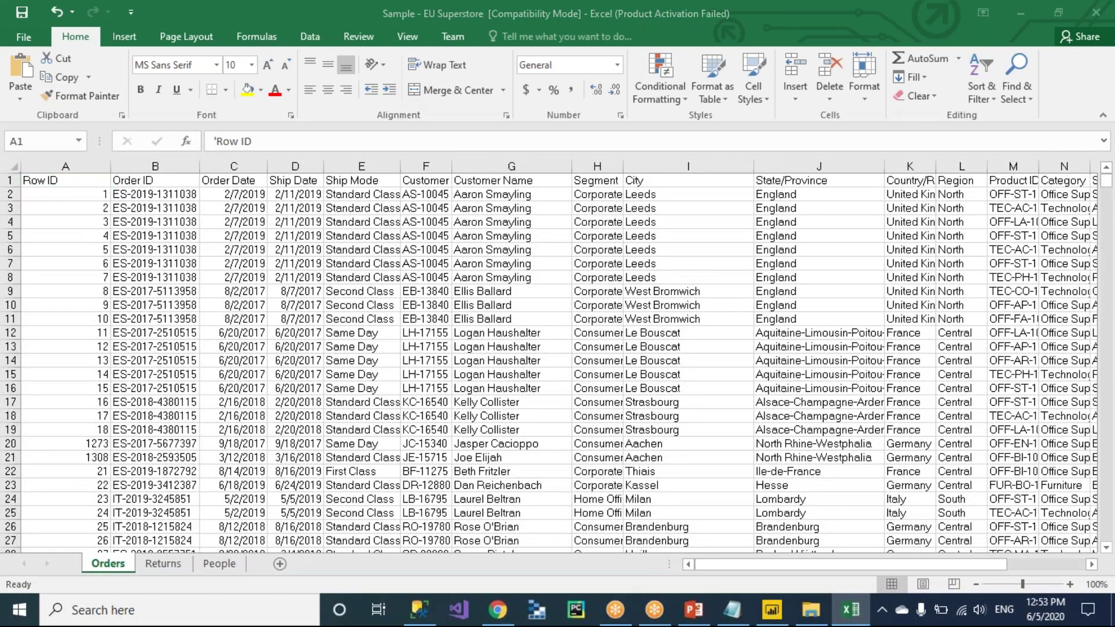
key("alt+Tab")
Type 'Table: Intersection of rows and Columns' under the Data Elements heading.
type("T")
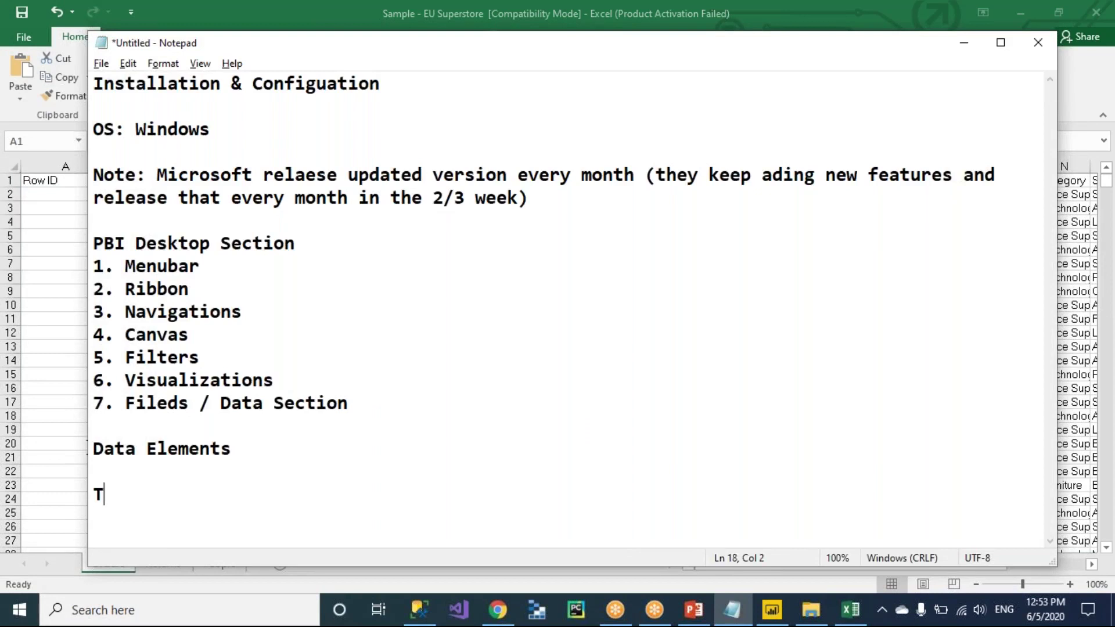
type("able: Intersection")
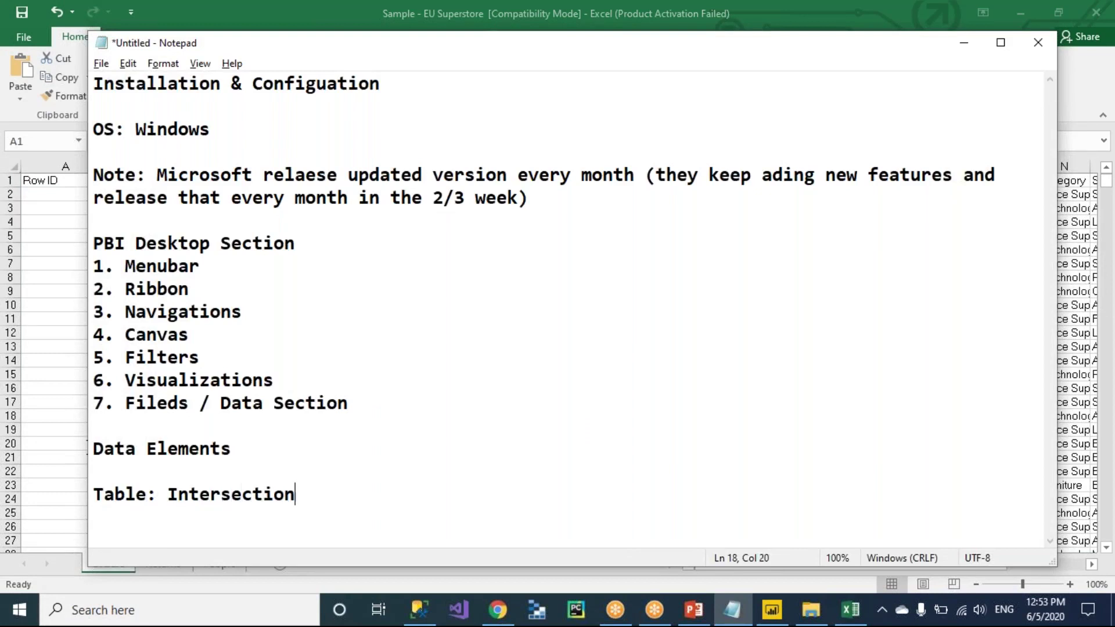
type(" of rows and Columns")
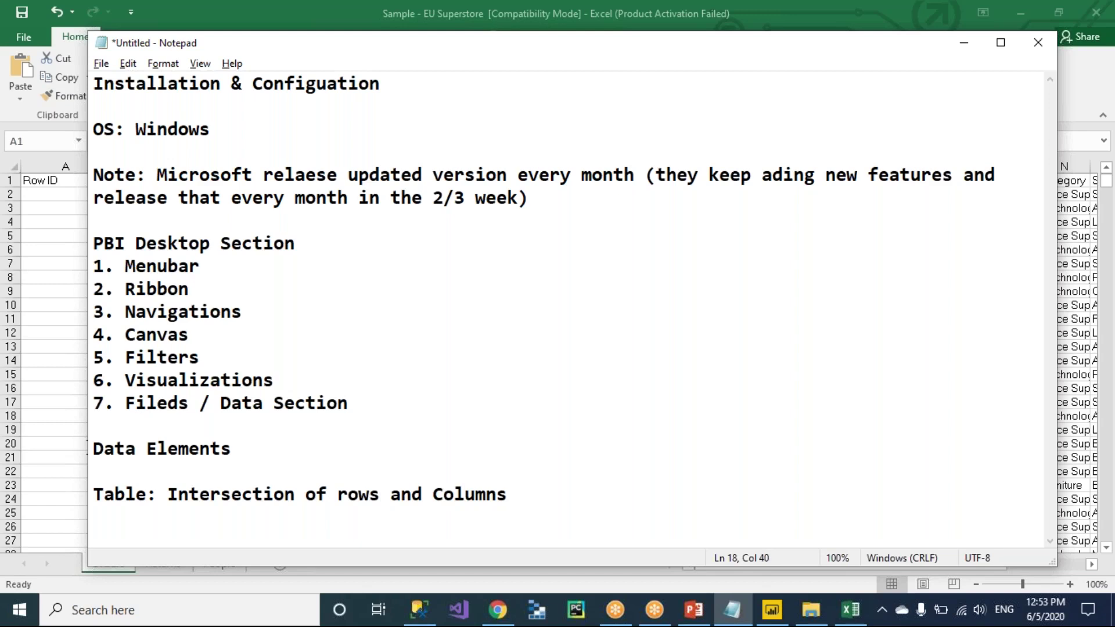
key("alt+Tab")
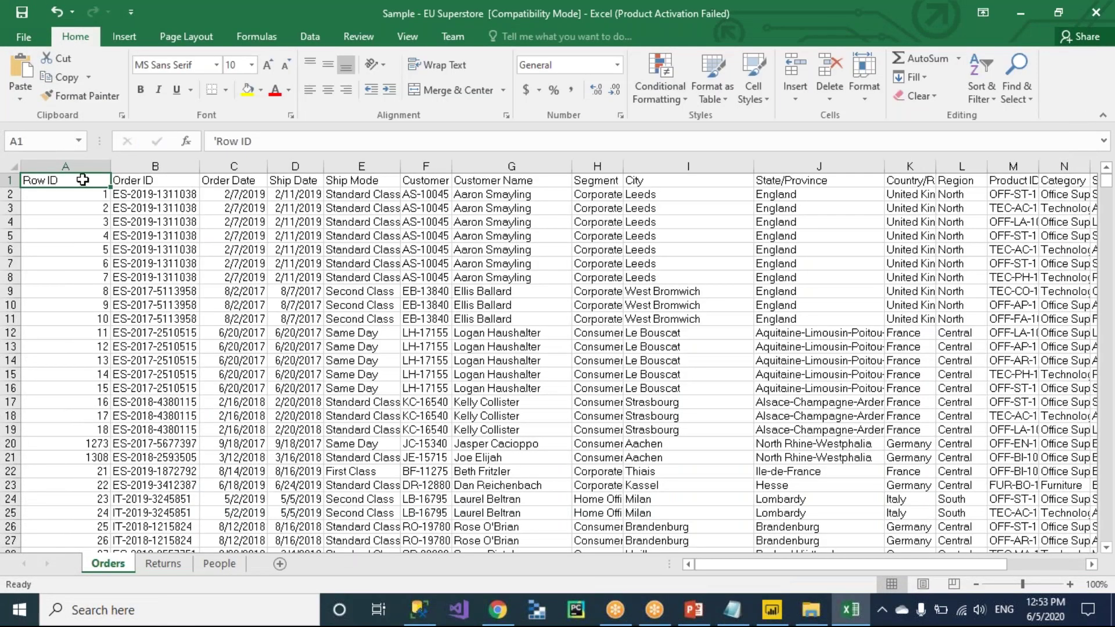
left_click(65, 165)
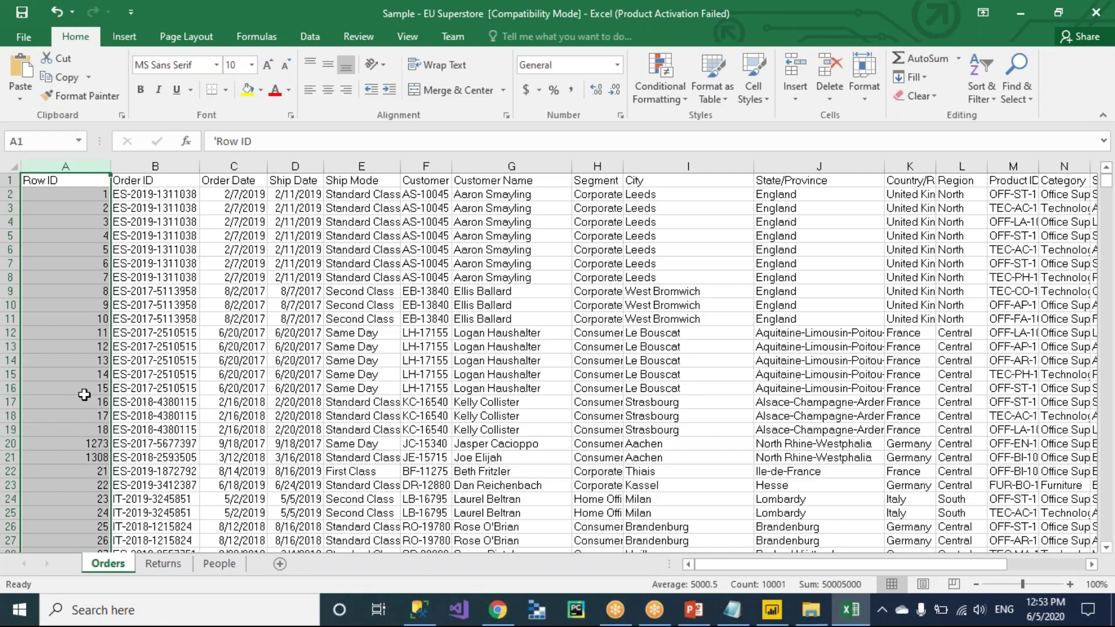
left_click(177, 167)
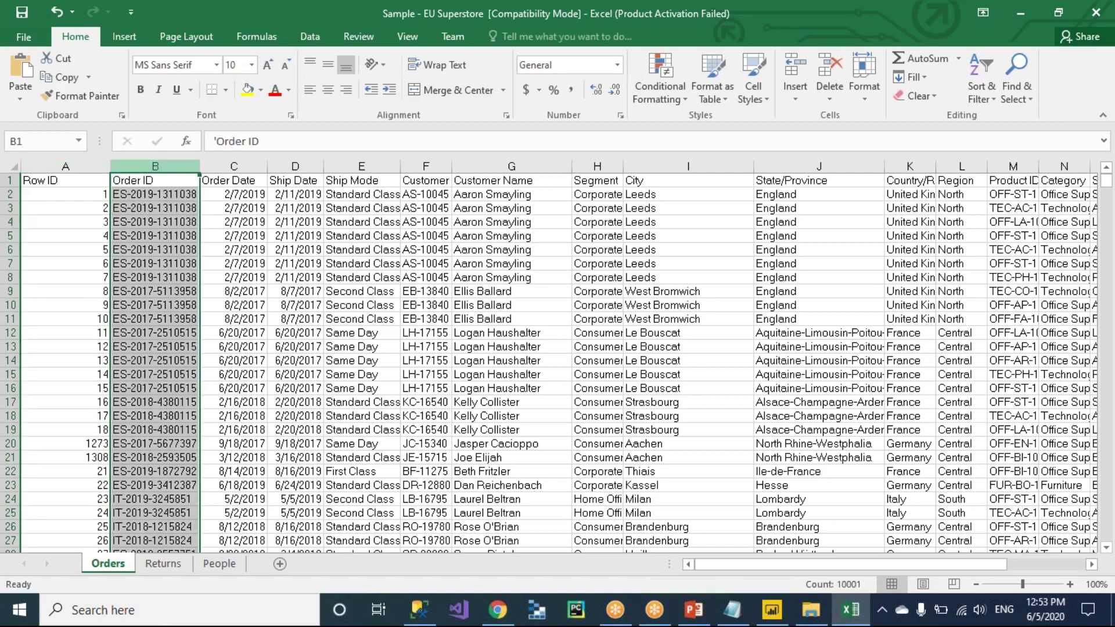
left_click(234, 166)
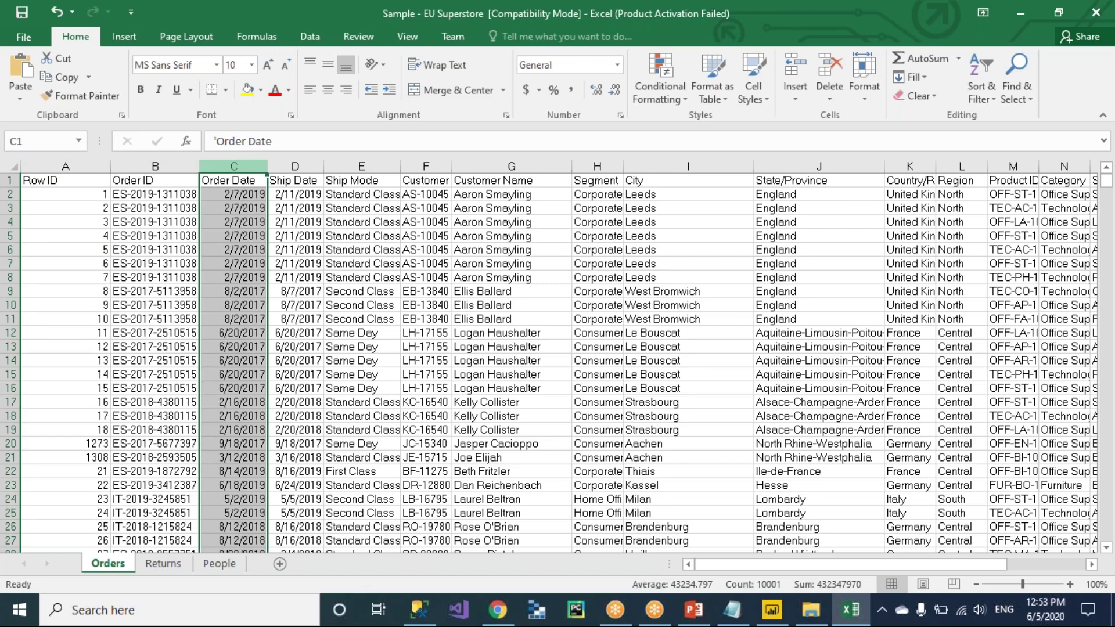
left_click(10, 195)
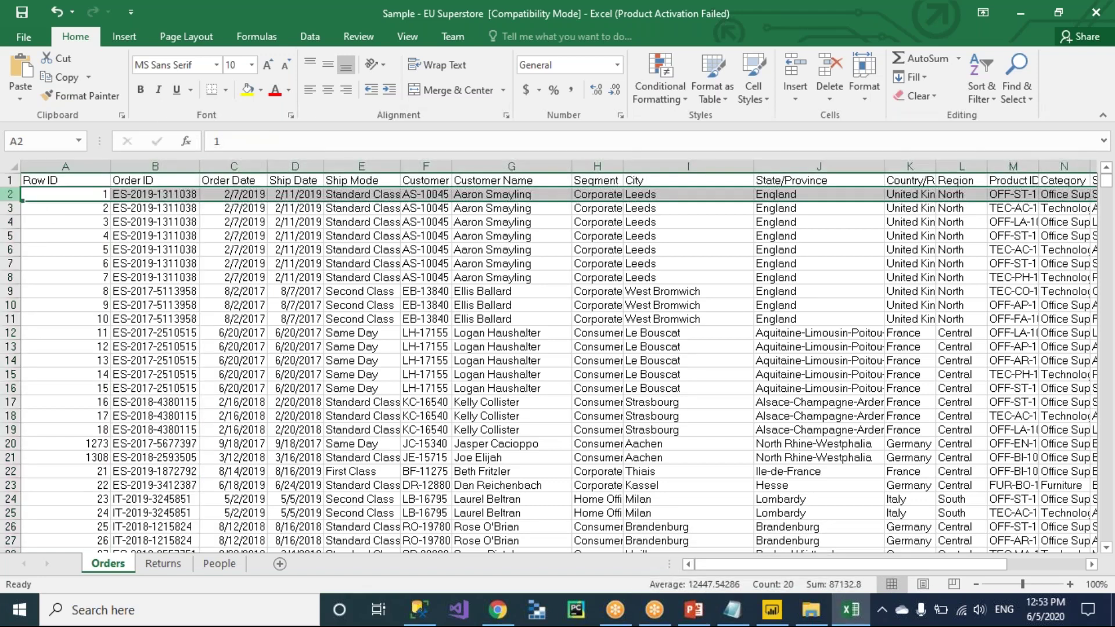
left_click(72, 210)
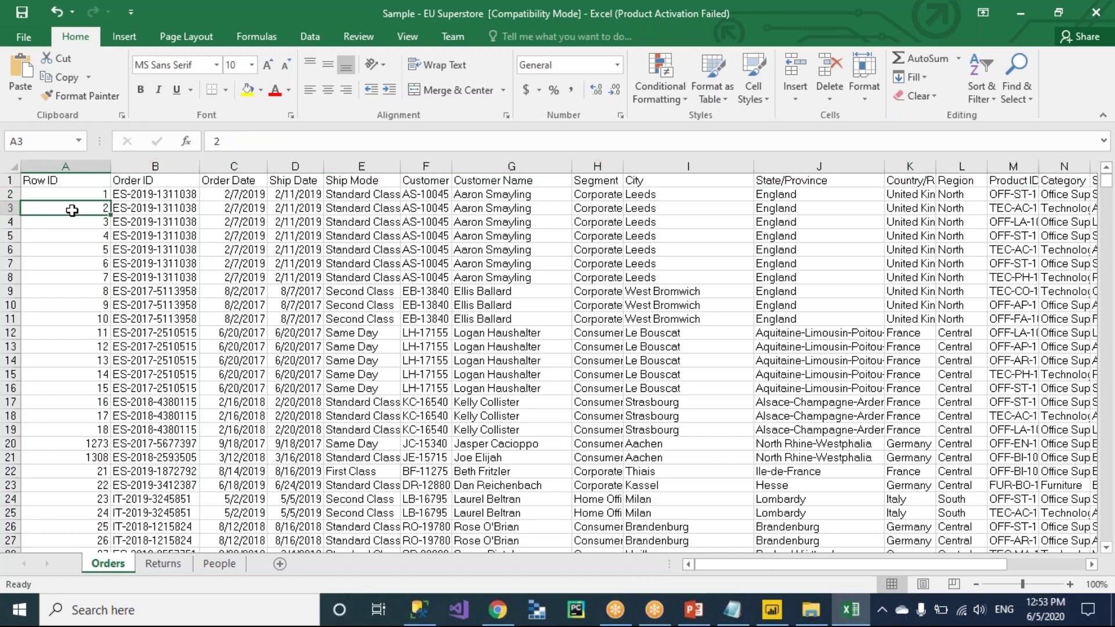
left_click(67, 166)
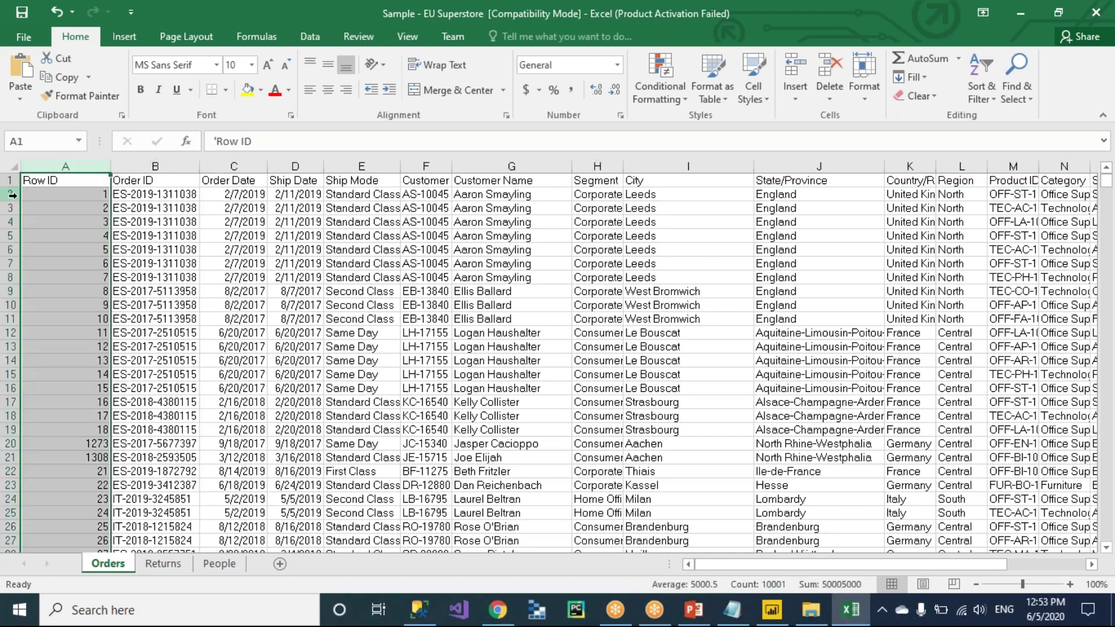
left_click(11, 195)
left_click(64, 239)
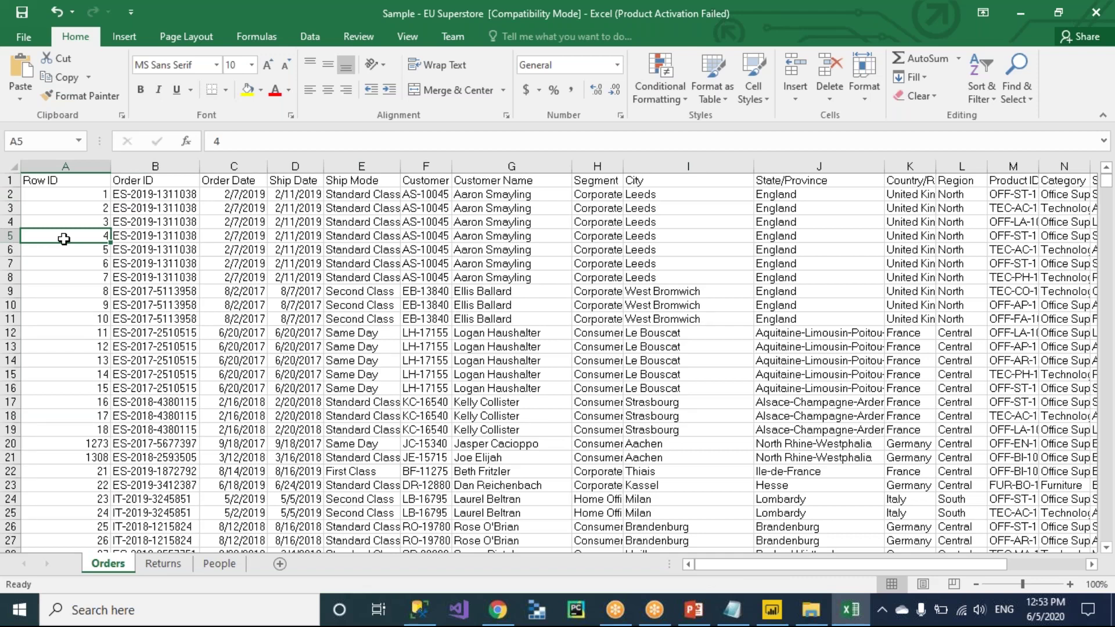
key("alt+Tab")
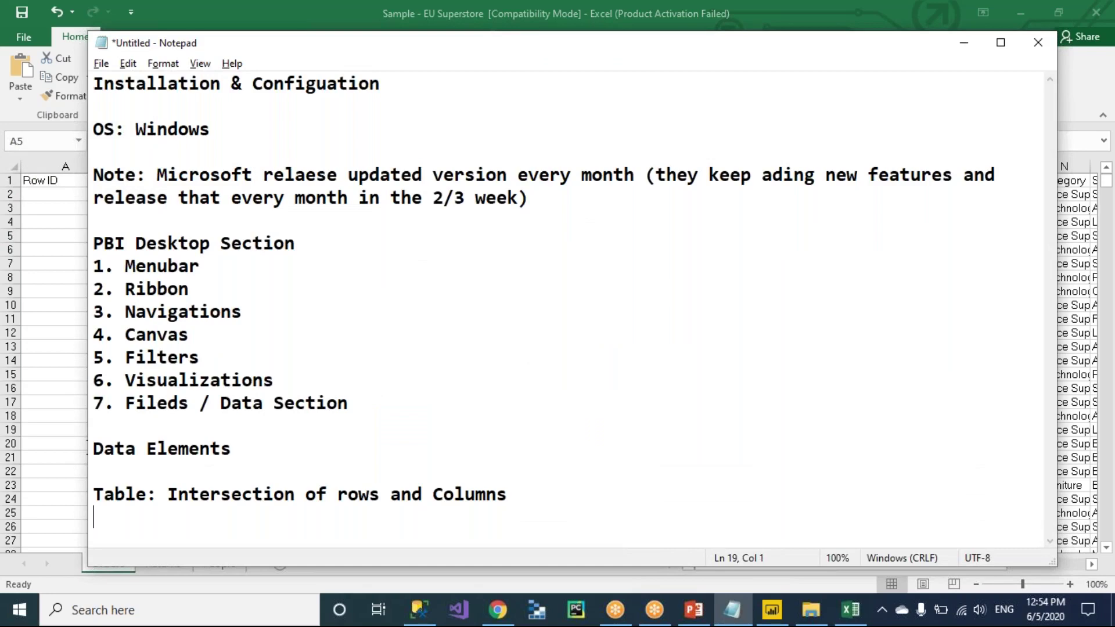
key("Return")
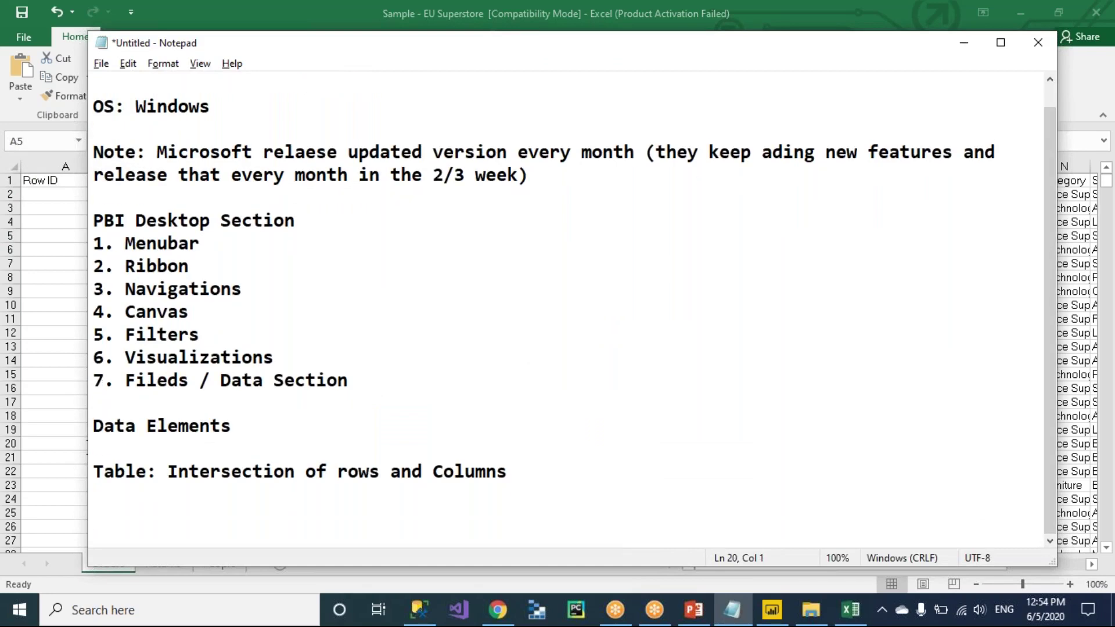
key("alt+Tab")
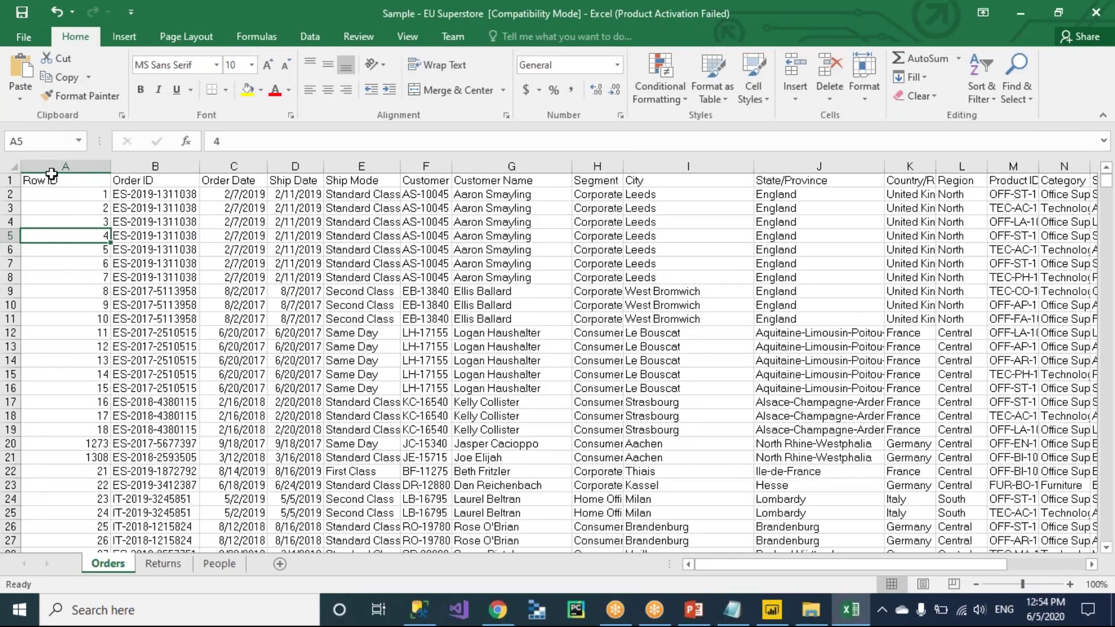
left_click(10, 180)
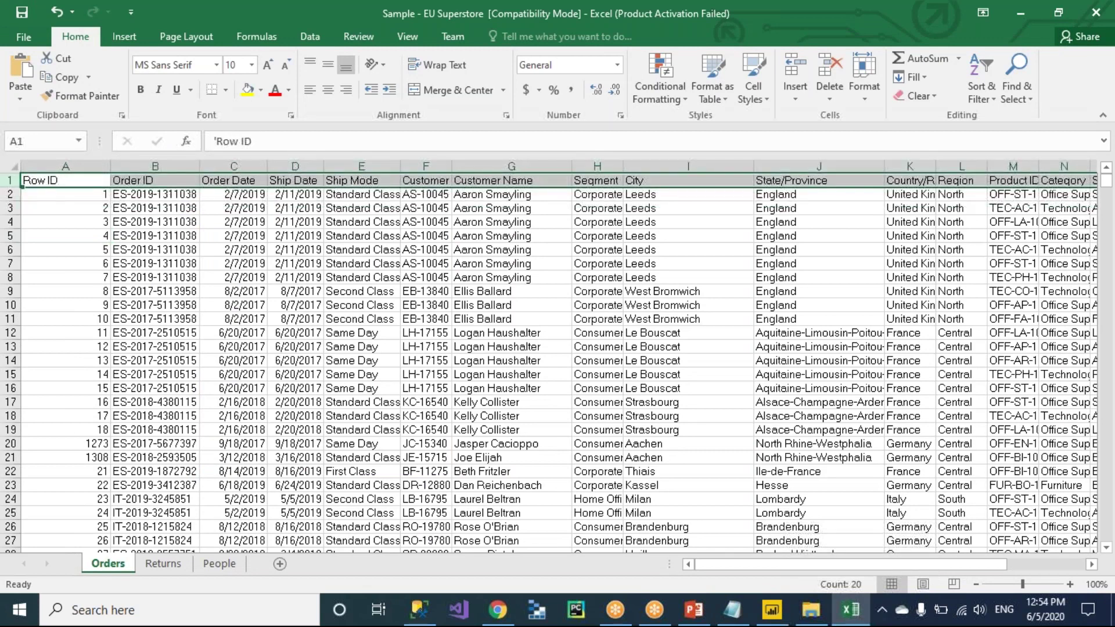
left_click(64, 166)
left_click(155, 166)
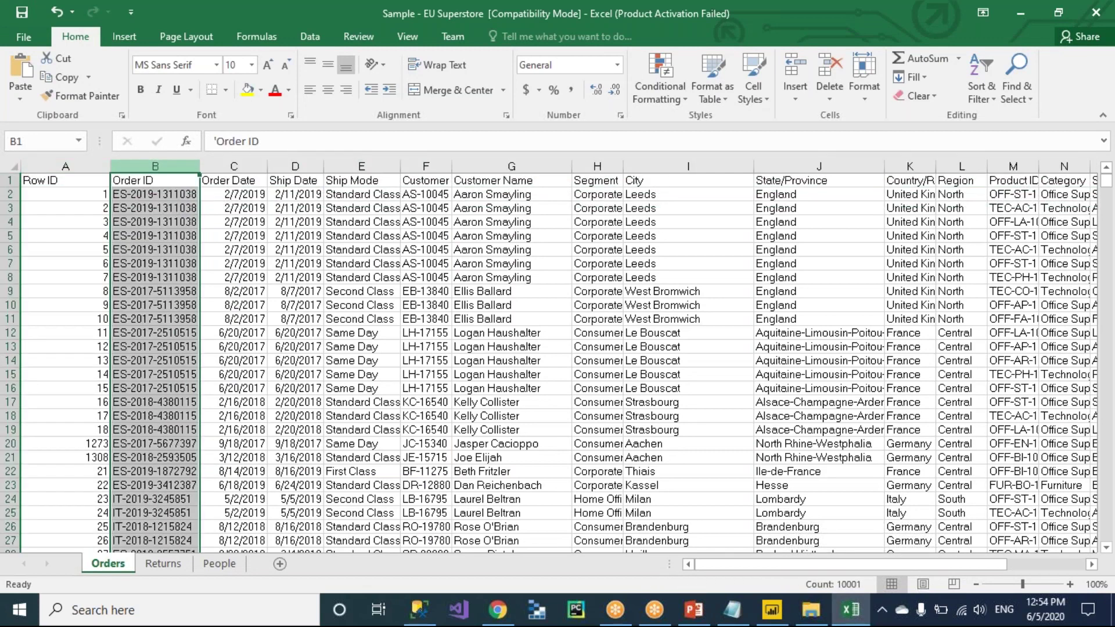
left_click(234, 166)
left_click(32, 196)
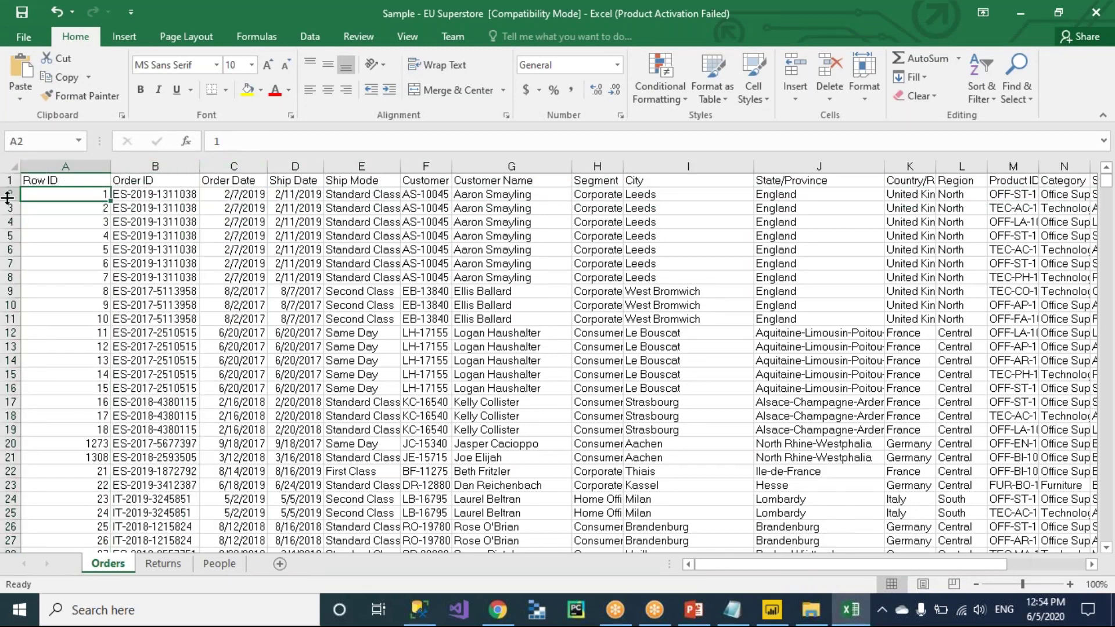
left_click(66, 166)
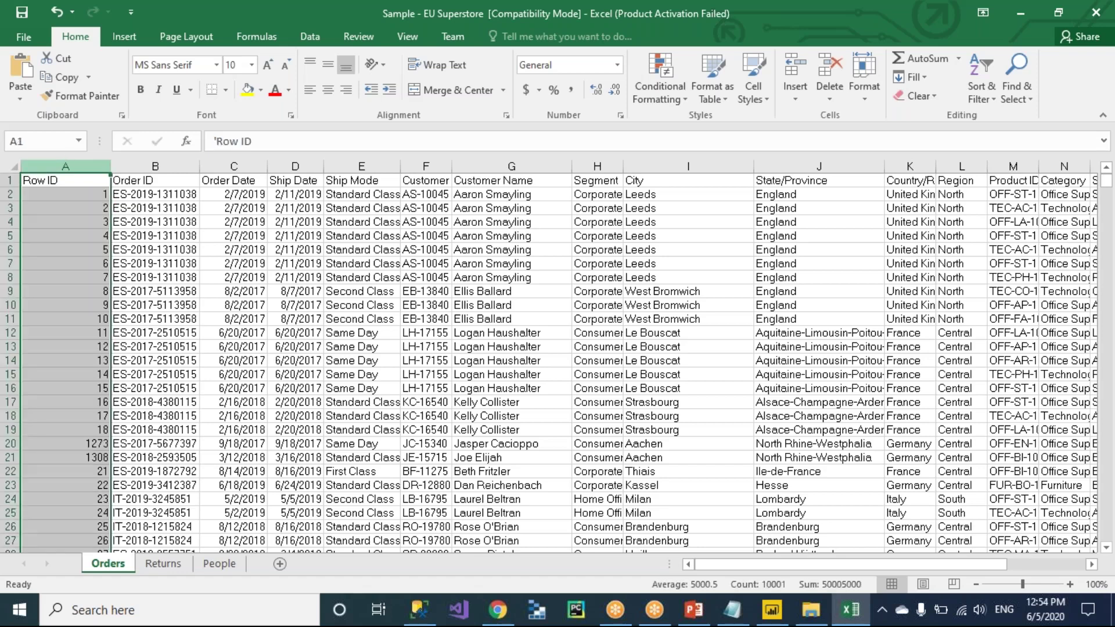
left_click(82, 279)
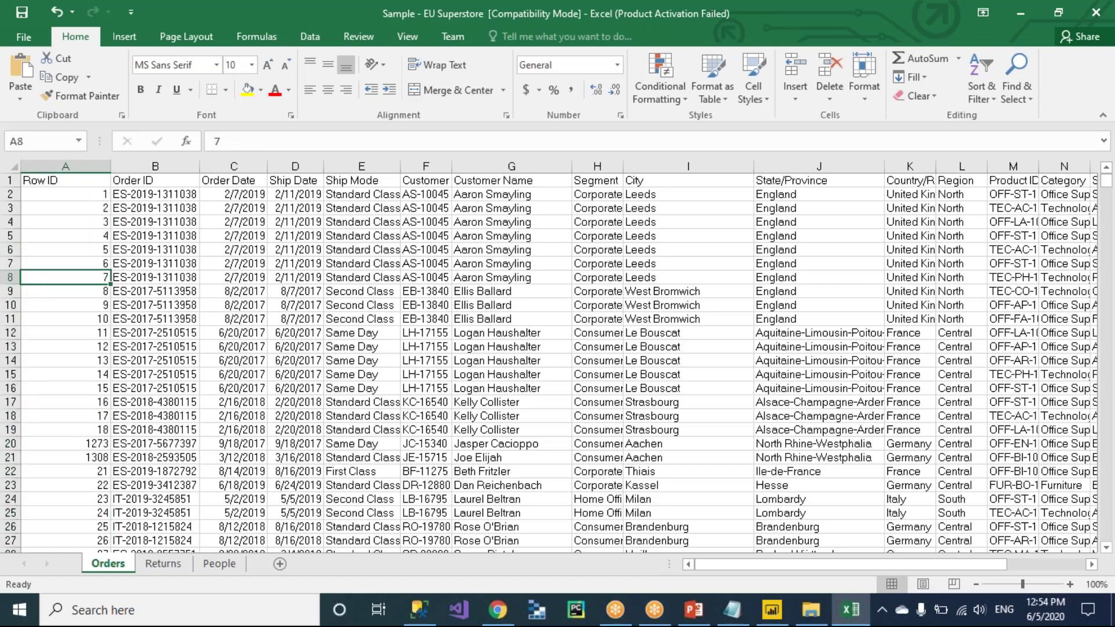
left_click(77, 182)
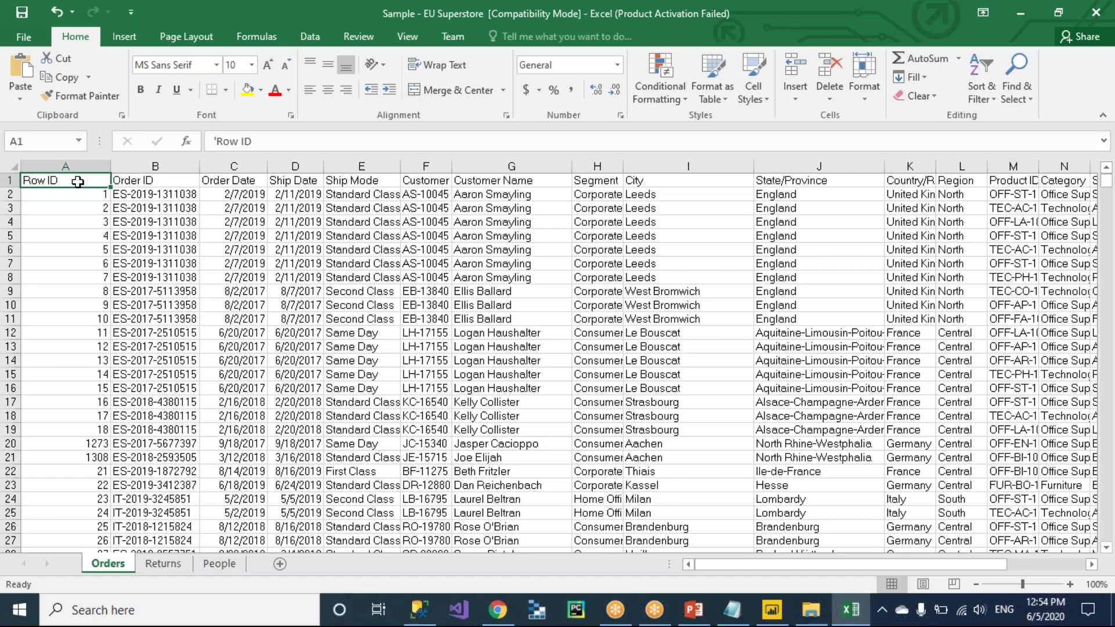
left_click(156, 184)
key("ctrl+space")
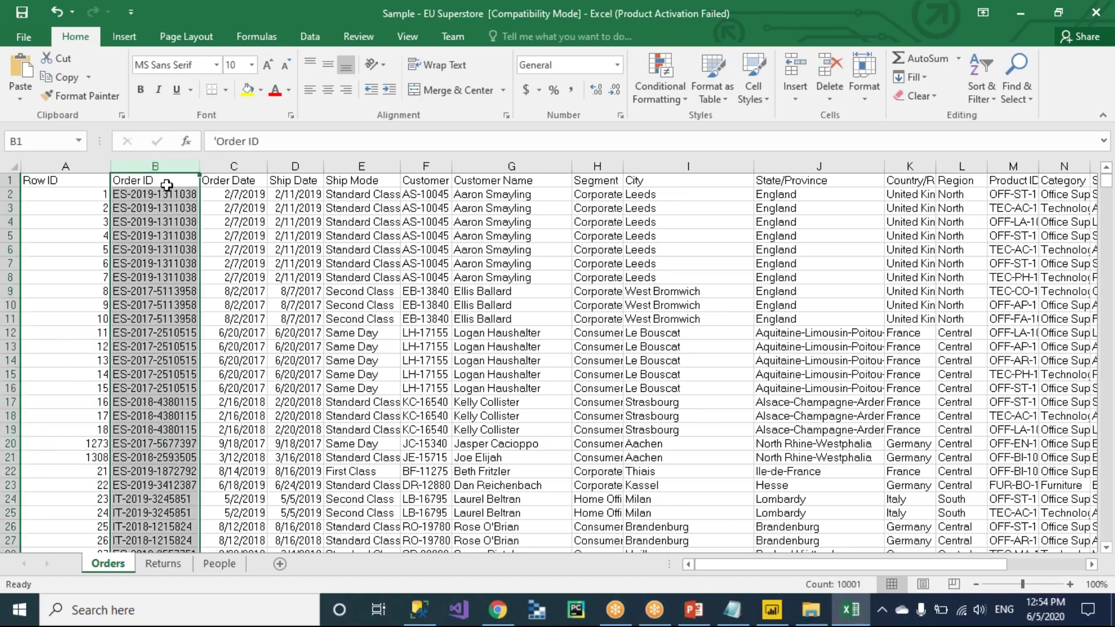
left_click(166, 184)
left_click(234, 167)
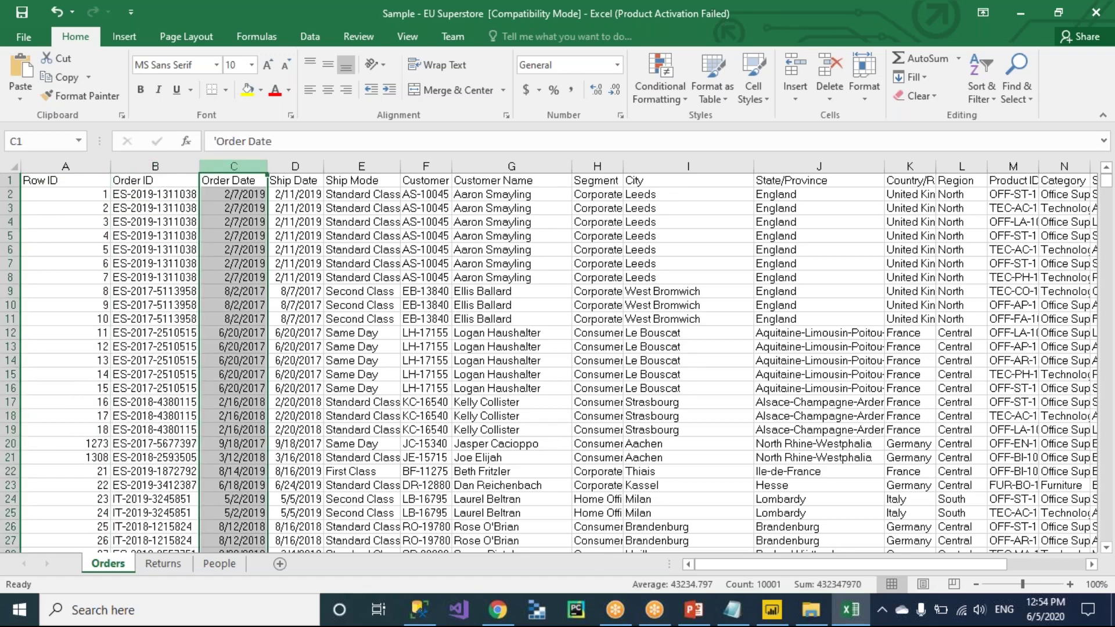
left_click(248, 192)
left_click(224, 179)
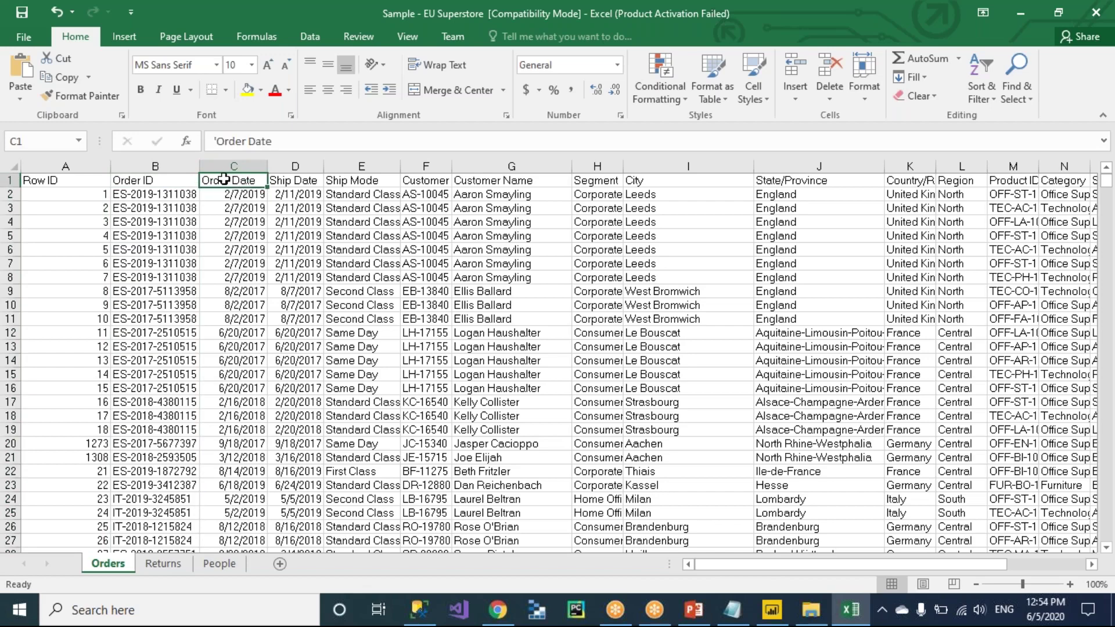
left_click(83, 183)
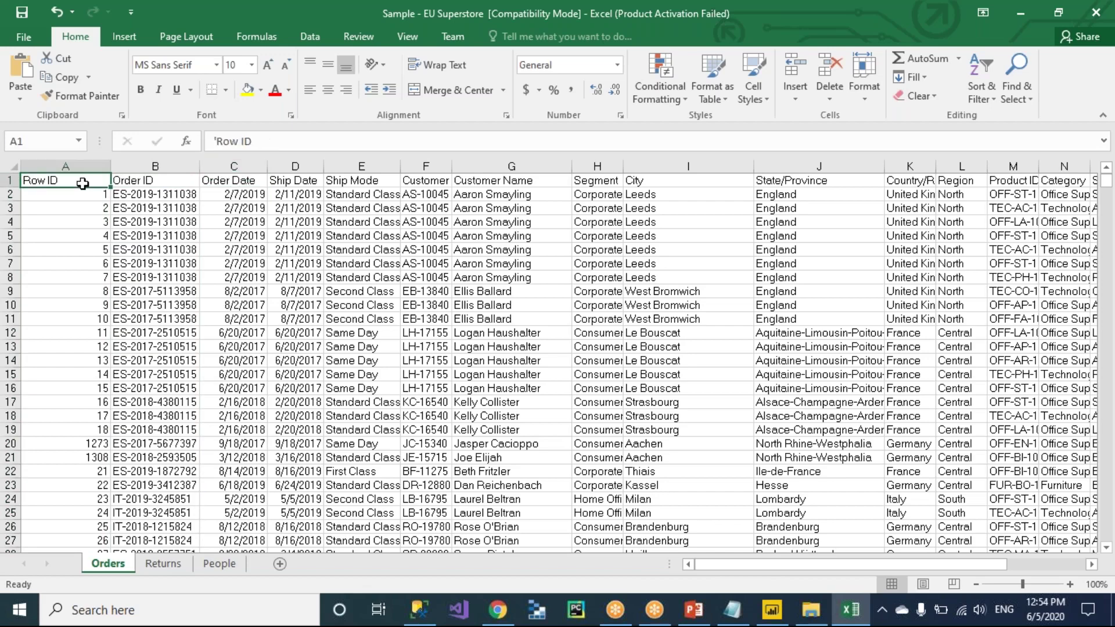
key("ctrl+shift+Right")
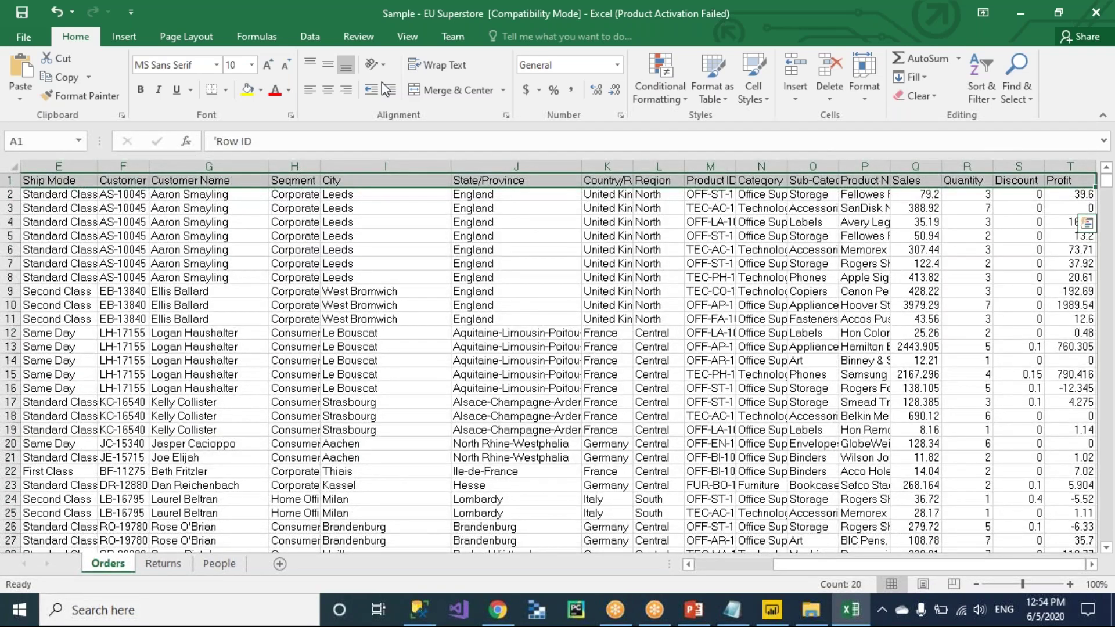
left_click(261, 94)
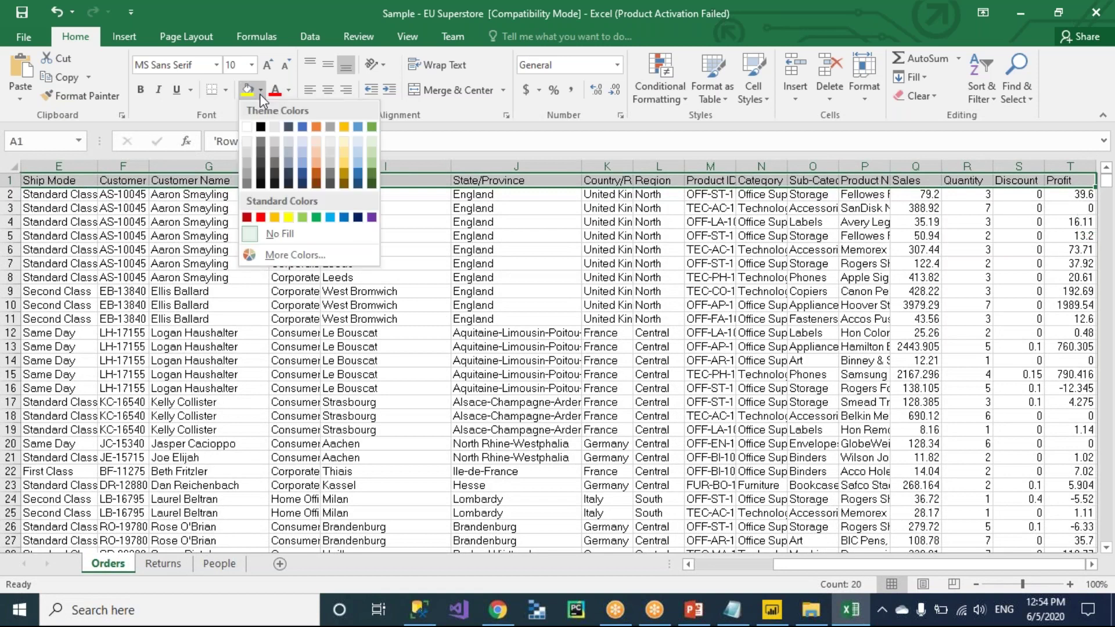
left_click(372, 128)
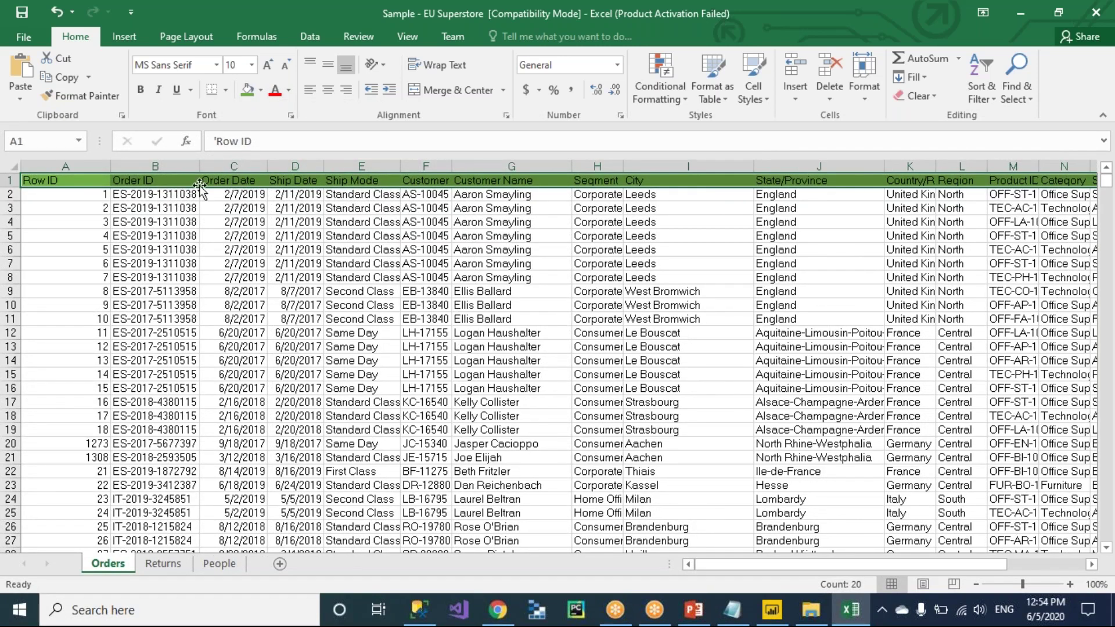
left_click(166, 182)
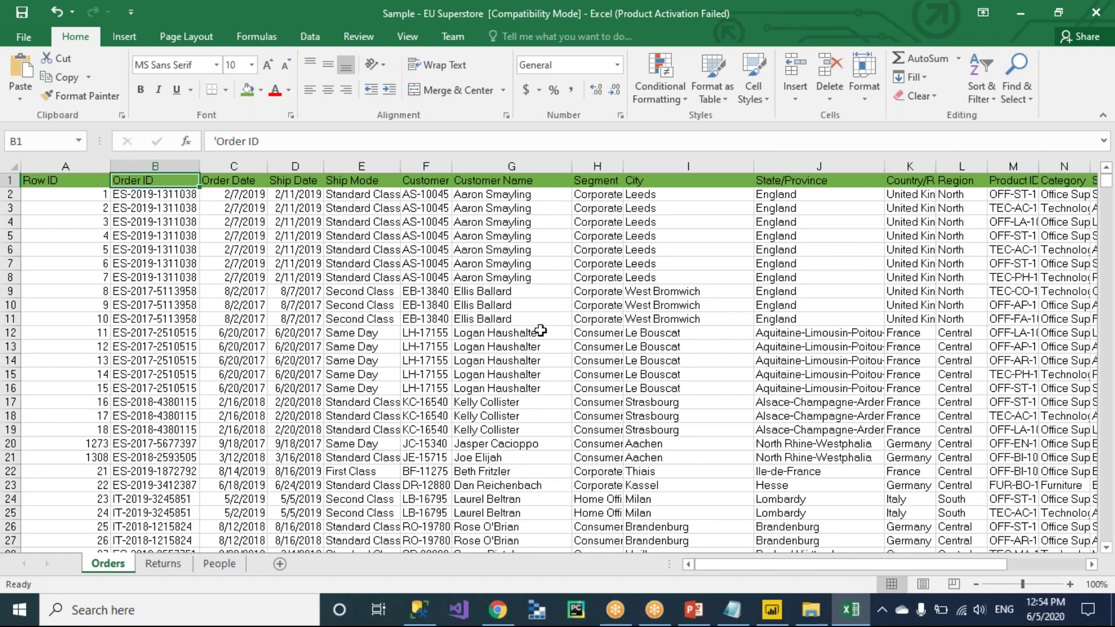
left_click(672, 198)
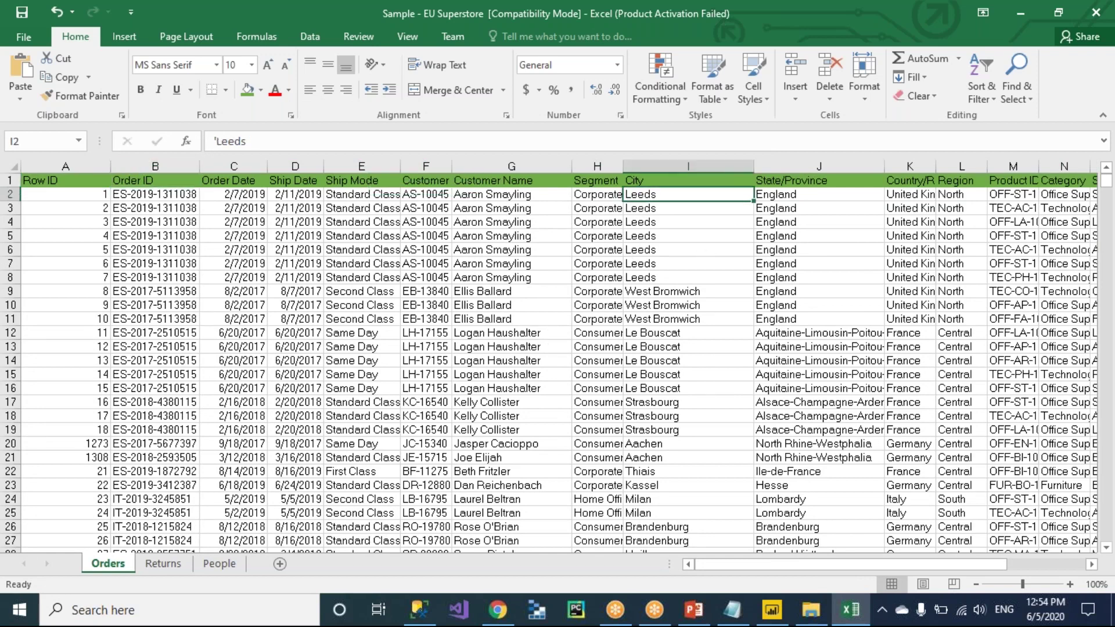
left_click(671, 222)
left_click(659, 186)
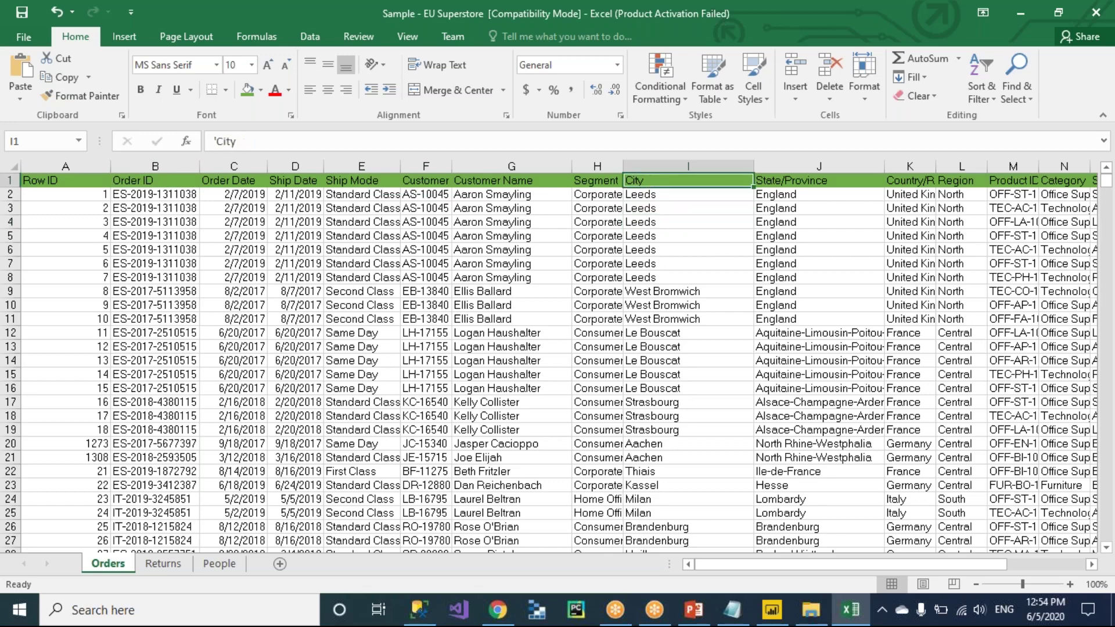
key("ctrl+Down")
key("ctrl+Up")
left_click(684, 223)
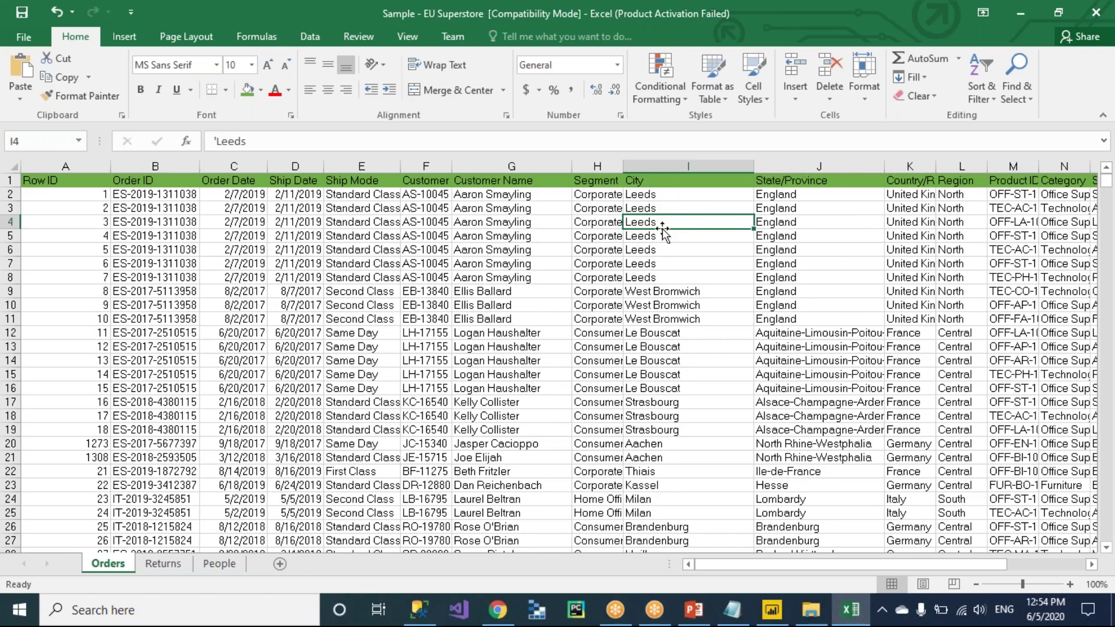
left_click(662, 181)
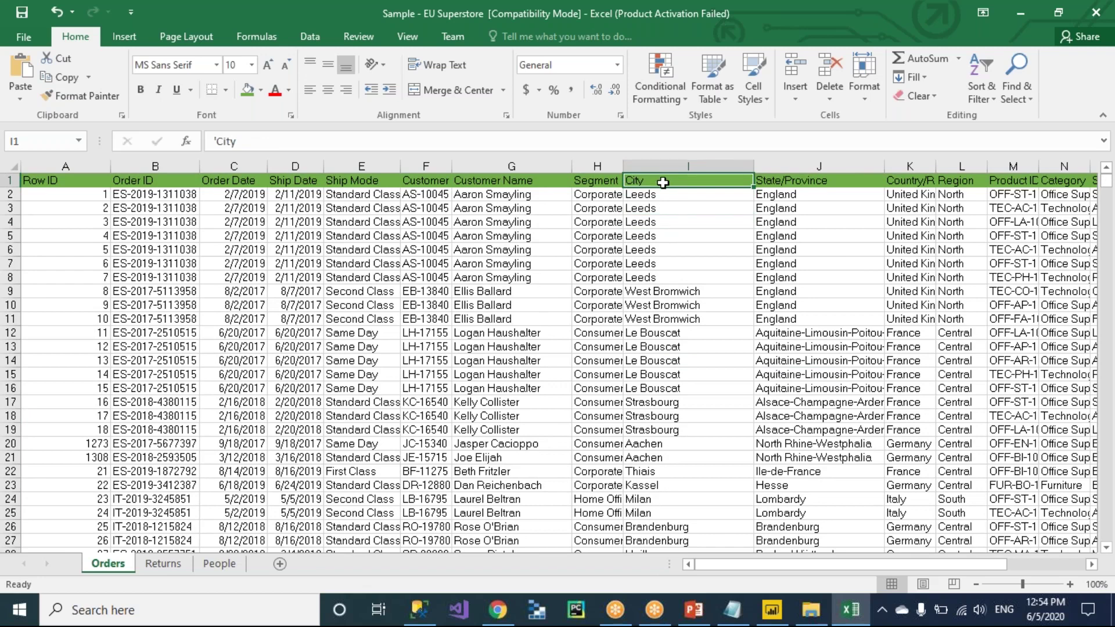
left_click(660, 241)
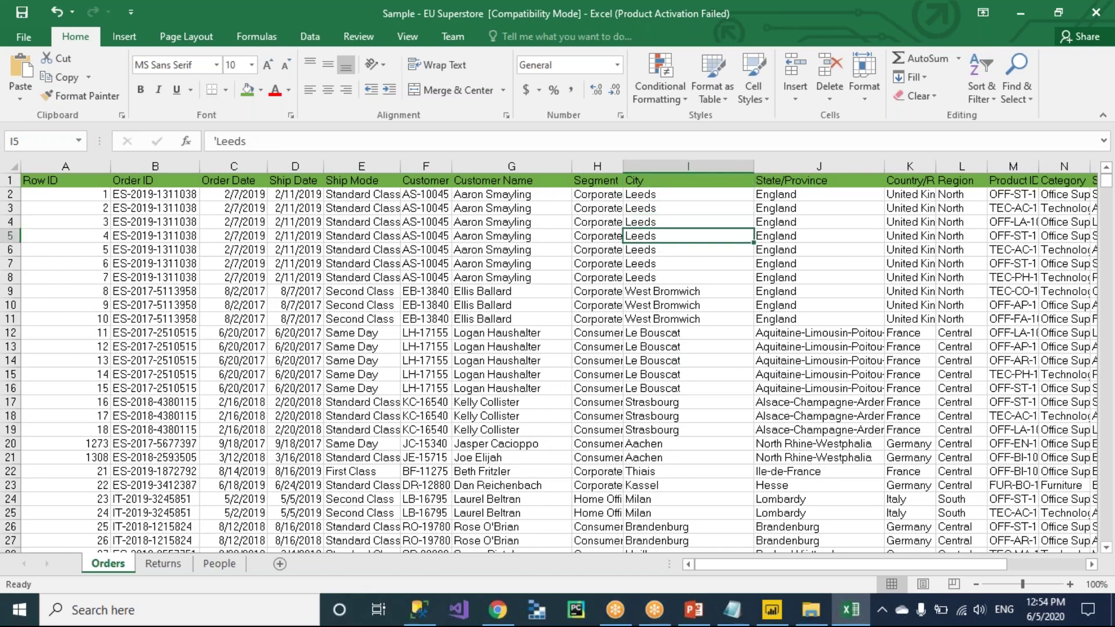
left_click(712, 292)
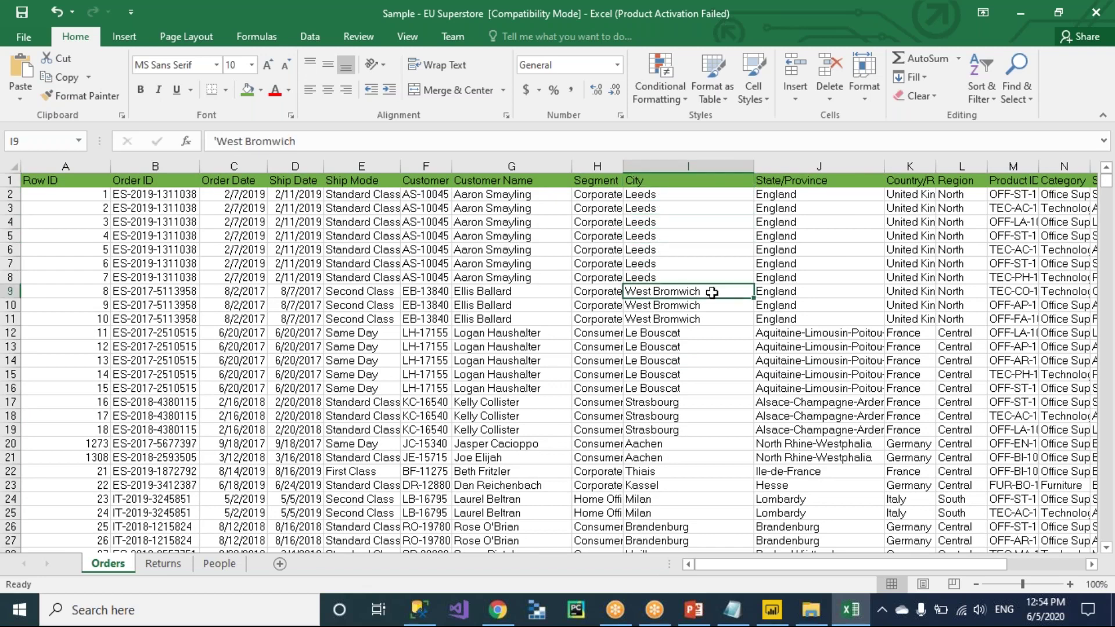
left_click(712, 347)
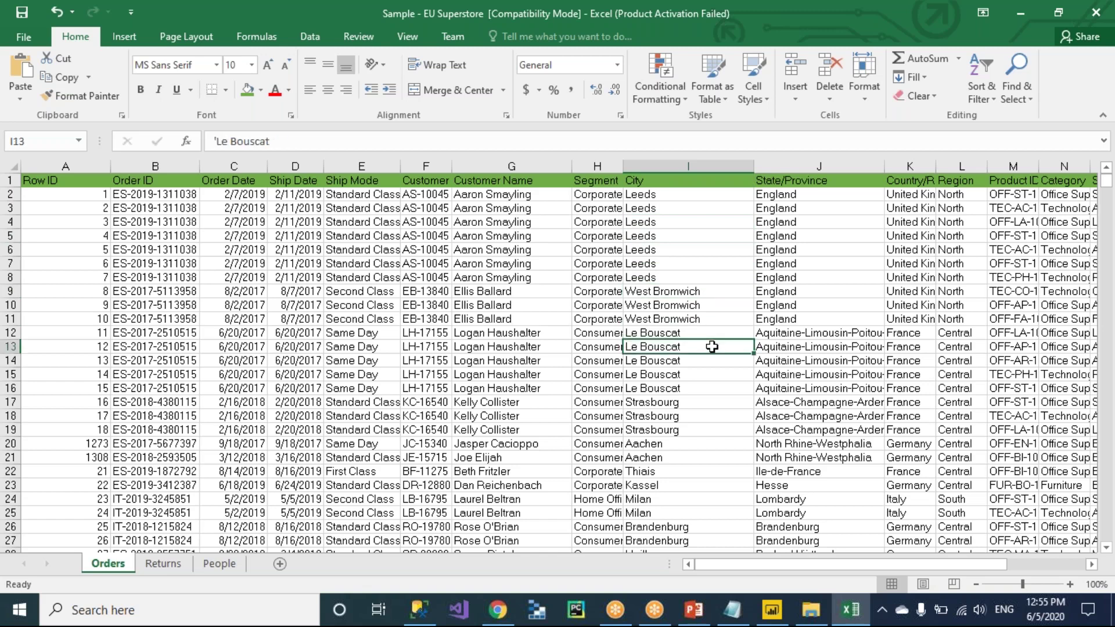
left_click(656, 181)
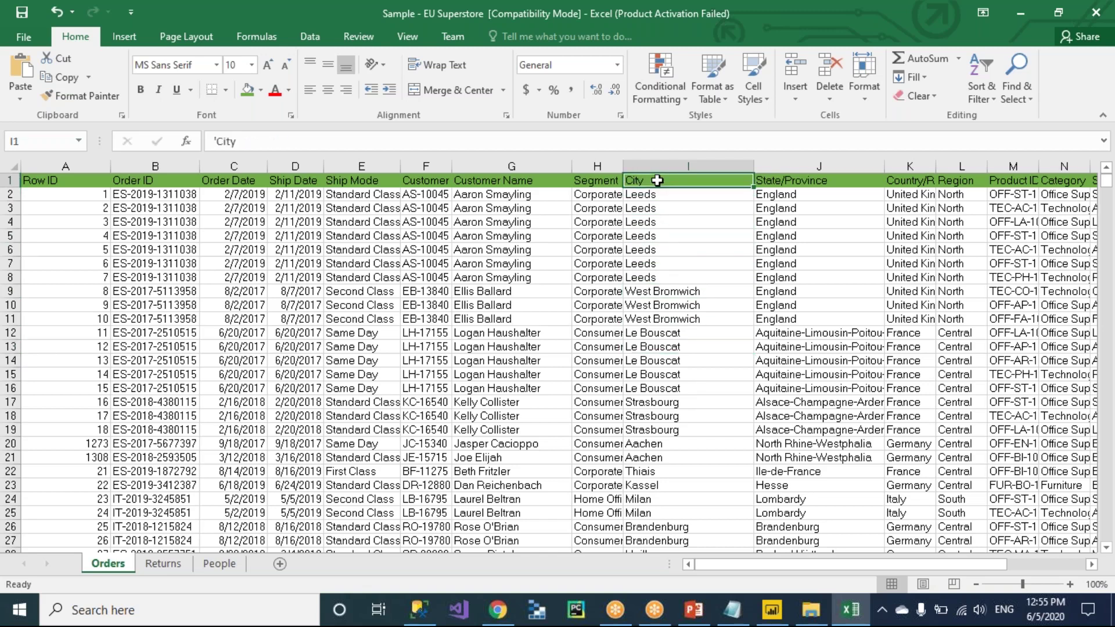
Add the line 'Field Names / Column Name / Meta data / header' to the notes and select it.
key("alt+Tab")
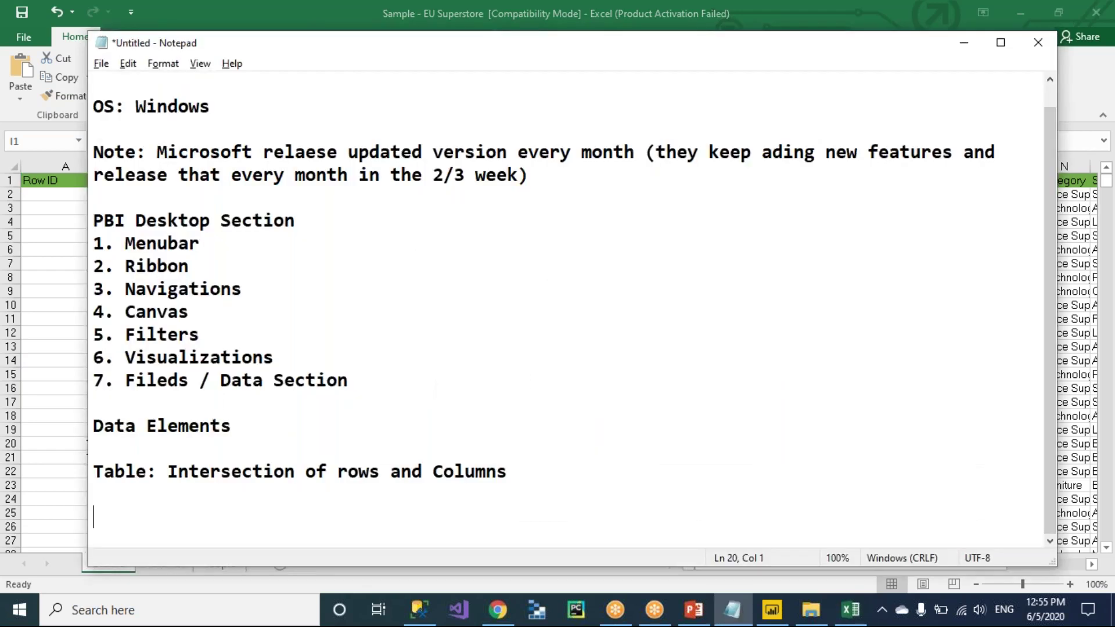
type("Field Name")
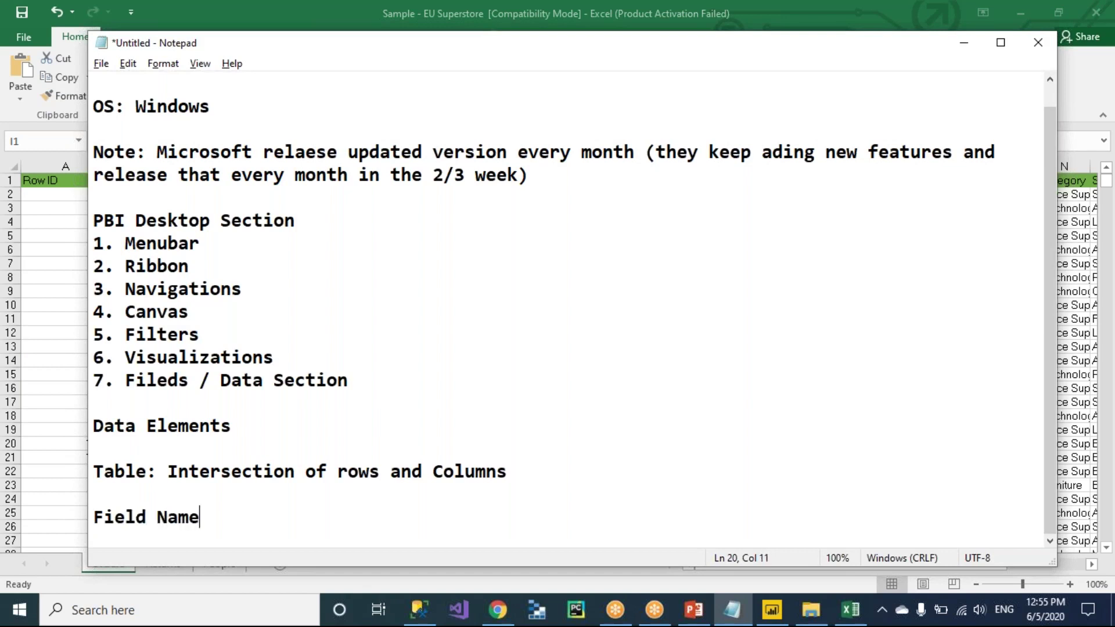
type("s / Column Nam")
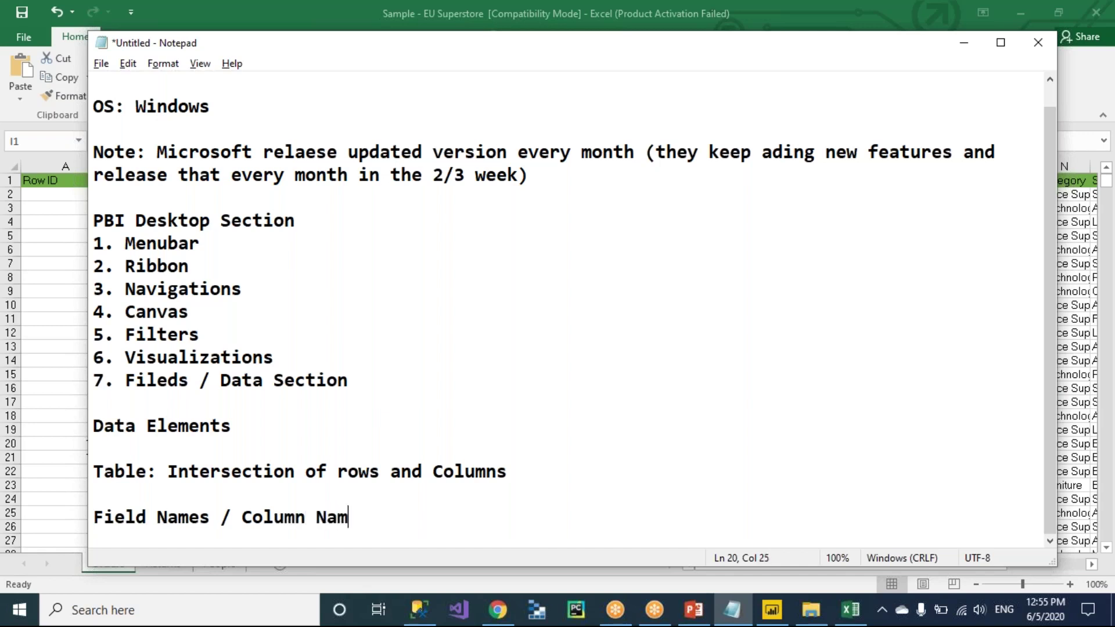
type("e / Meta d")
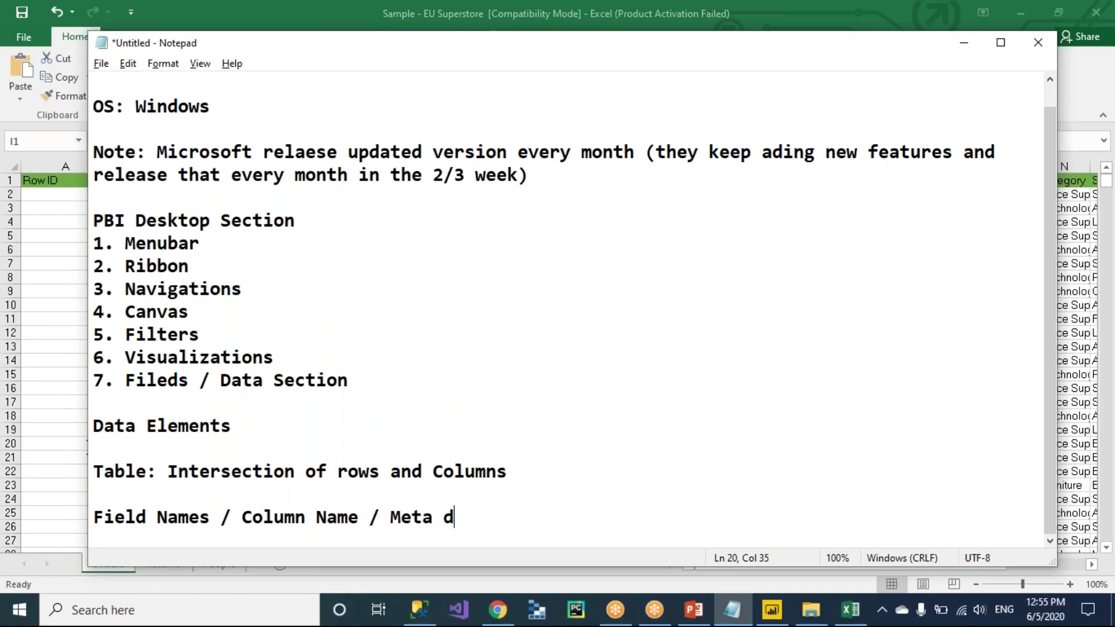
type("ata / header")
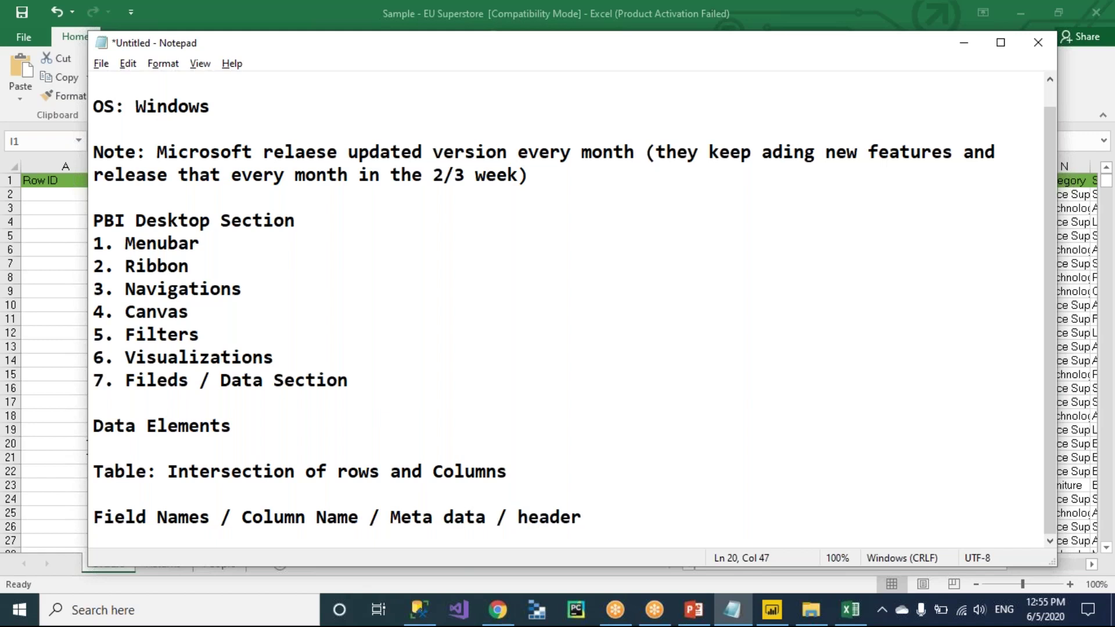
key("shift+Home")
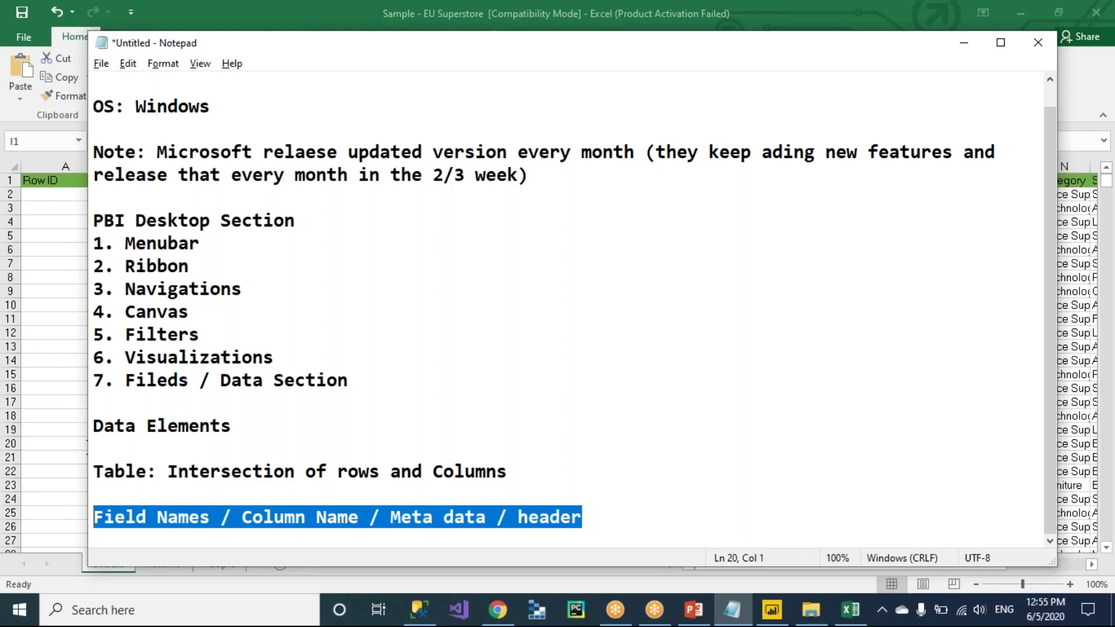
key("alt+Tab")
left_click(70, 181)
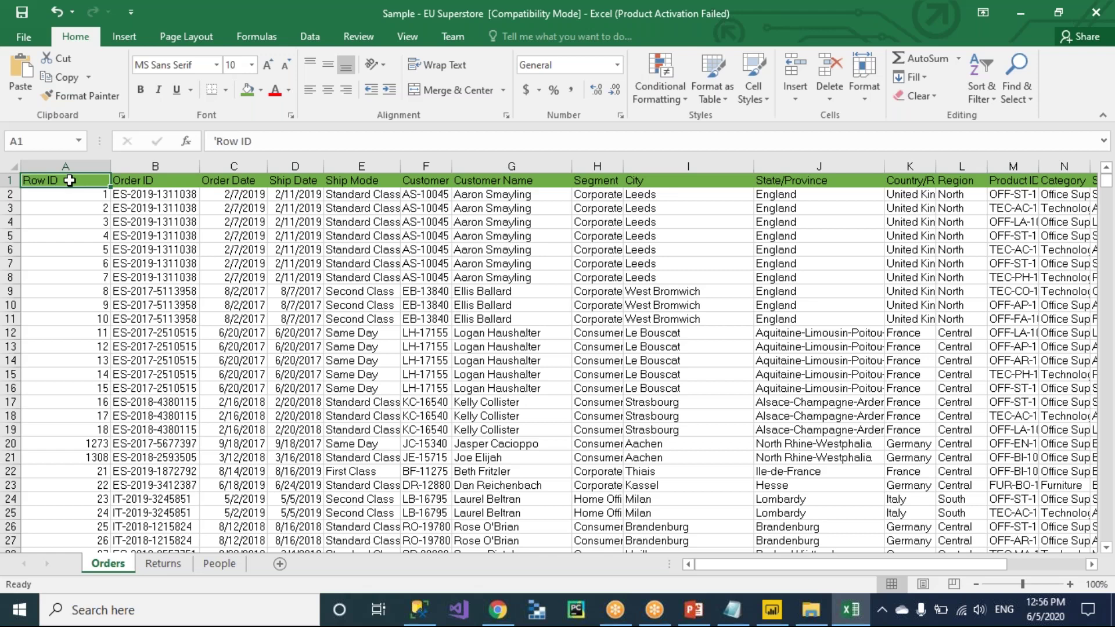
Select all Orders data from the first Row ID value to the last cell, then clear it.
key("alt+Tab")
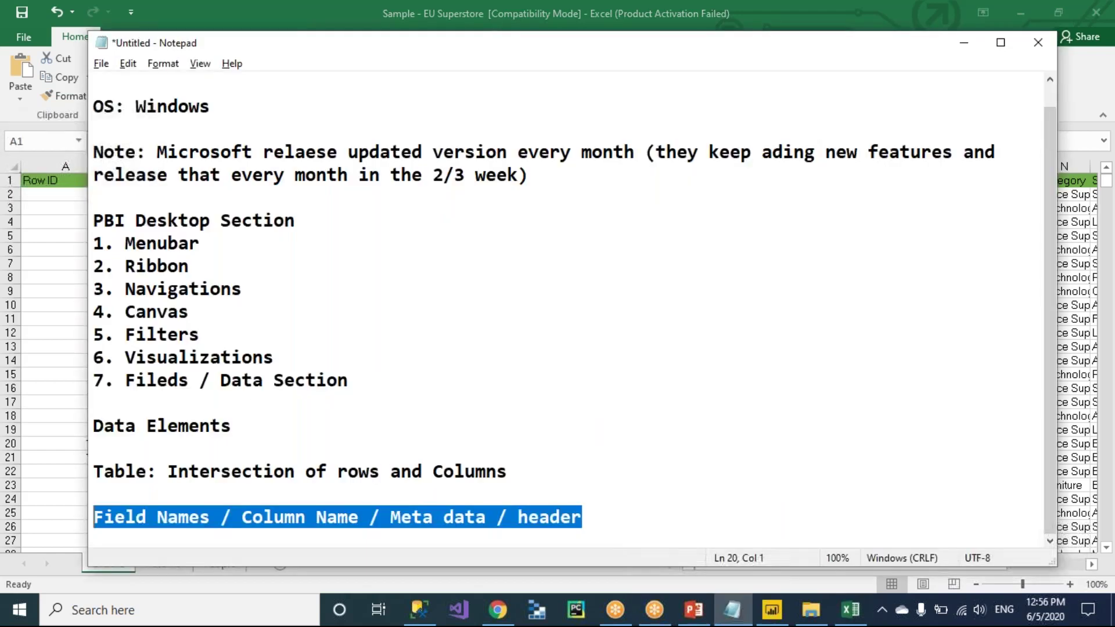
left_click(58, 182)
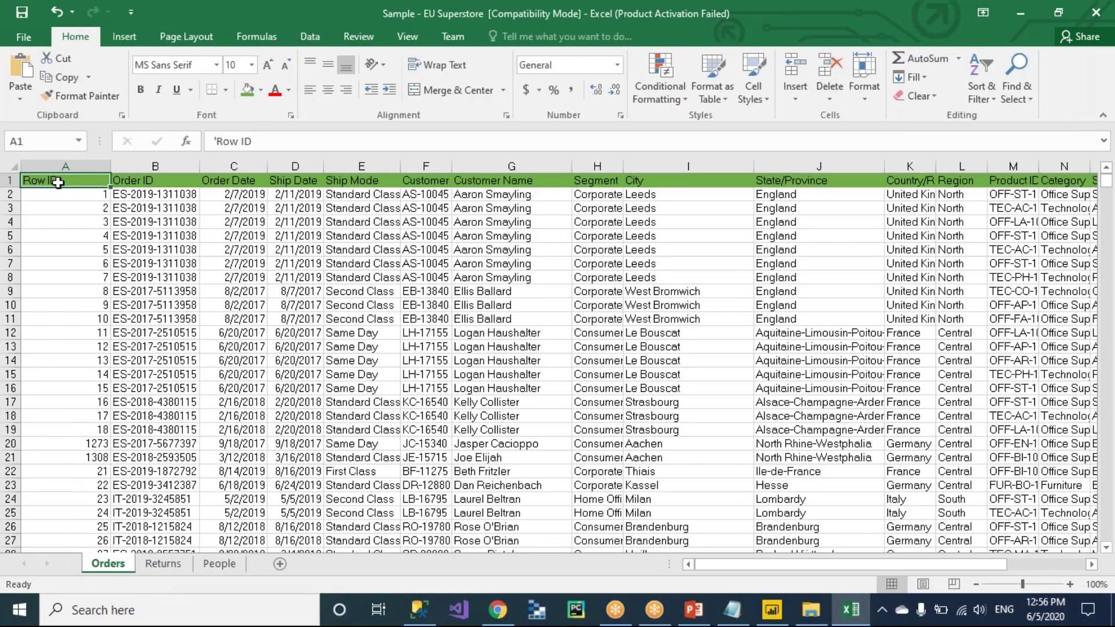
left_click(61, 193)
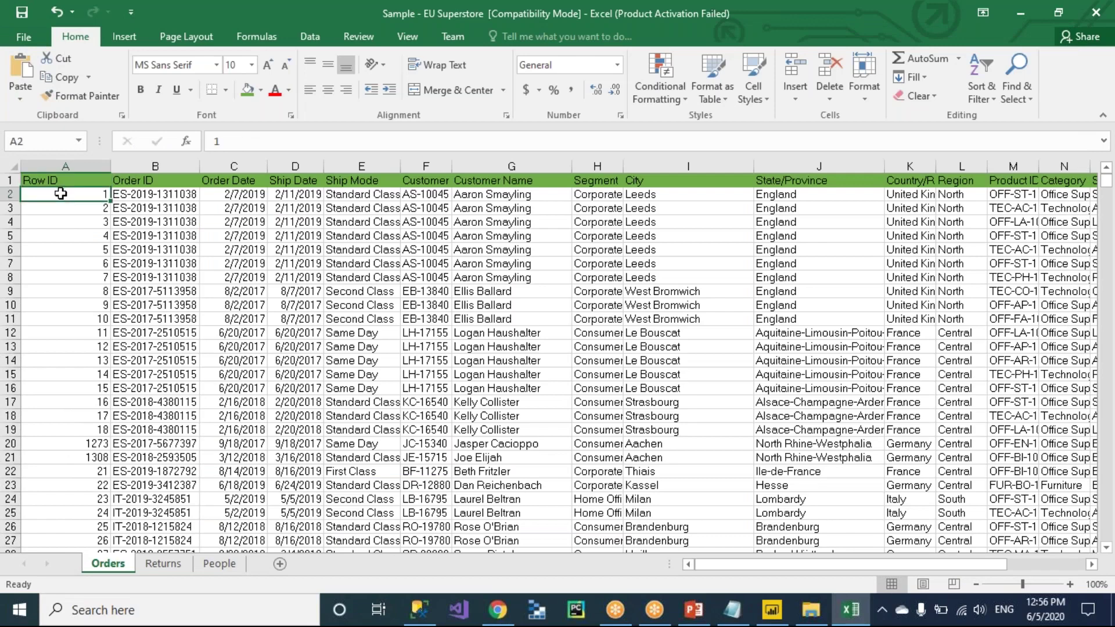
key("ctrl+shift+End")
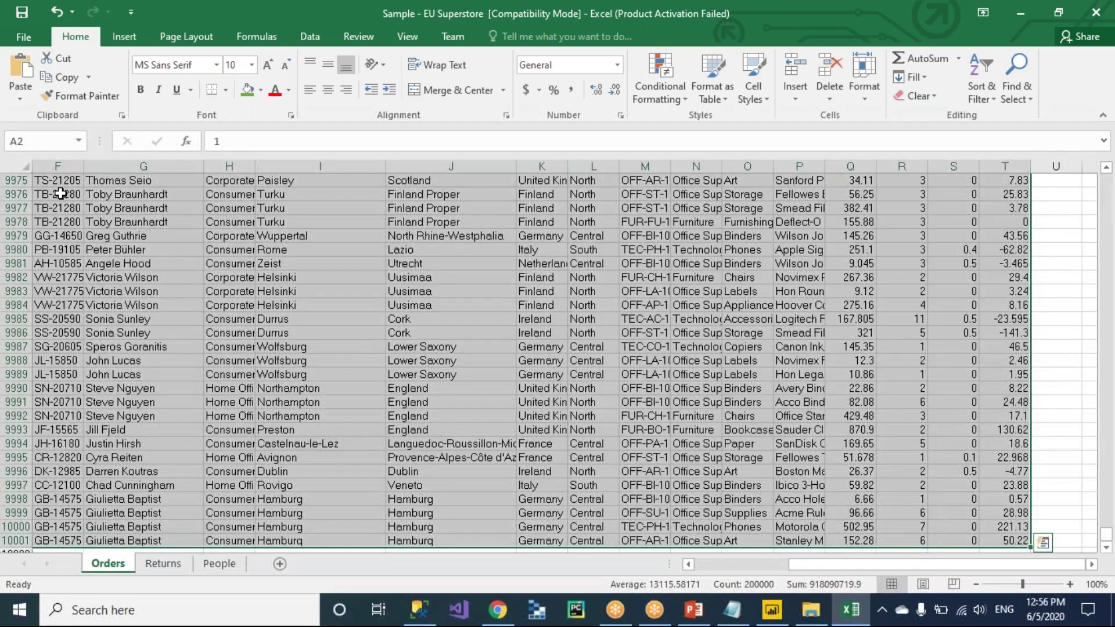
scroll(305, 309, "up", 20)
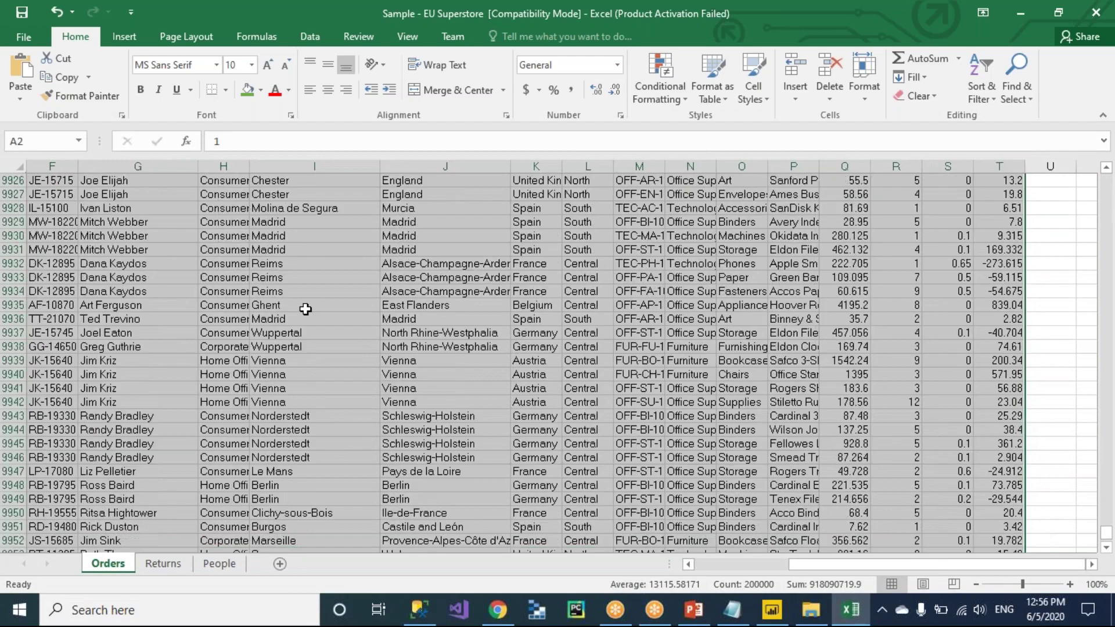
scroll(306, 309, "up", 20)
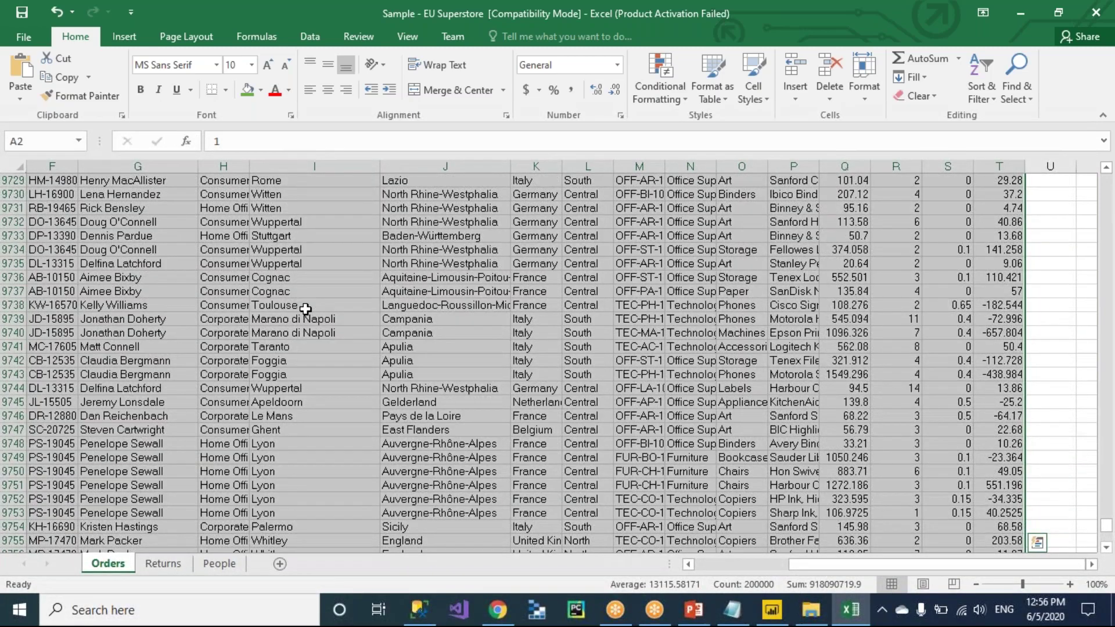
scroll(305, 309, "up", 20)
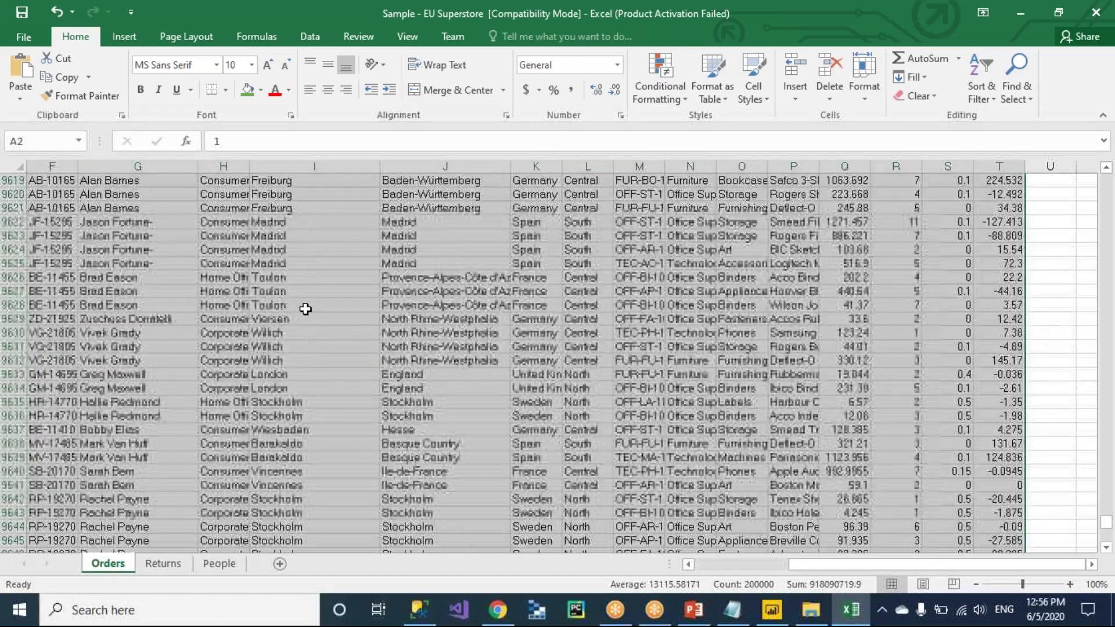
scroll(306, 309, "up", 20)
left_click(305, 309)
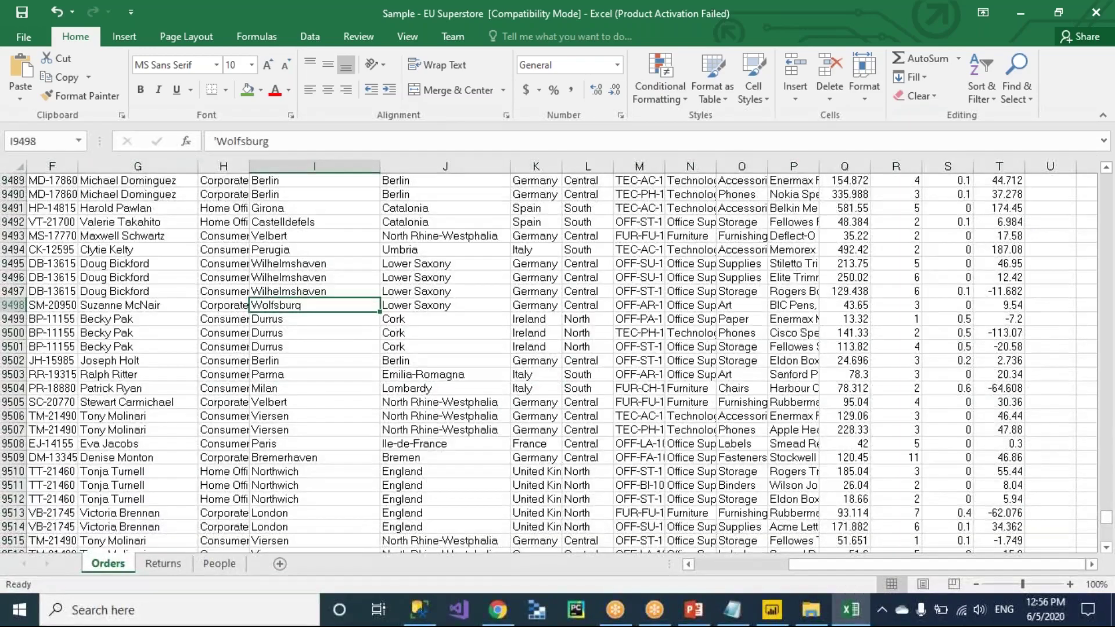
key("ctrl+Up")
Select the data from the Order Date column to the end, then return to the Row ID header.
key("Down")
key("Up")
key("Left")
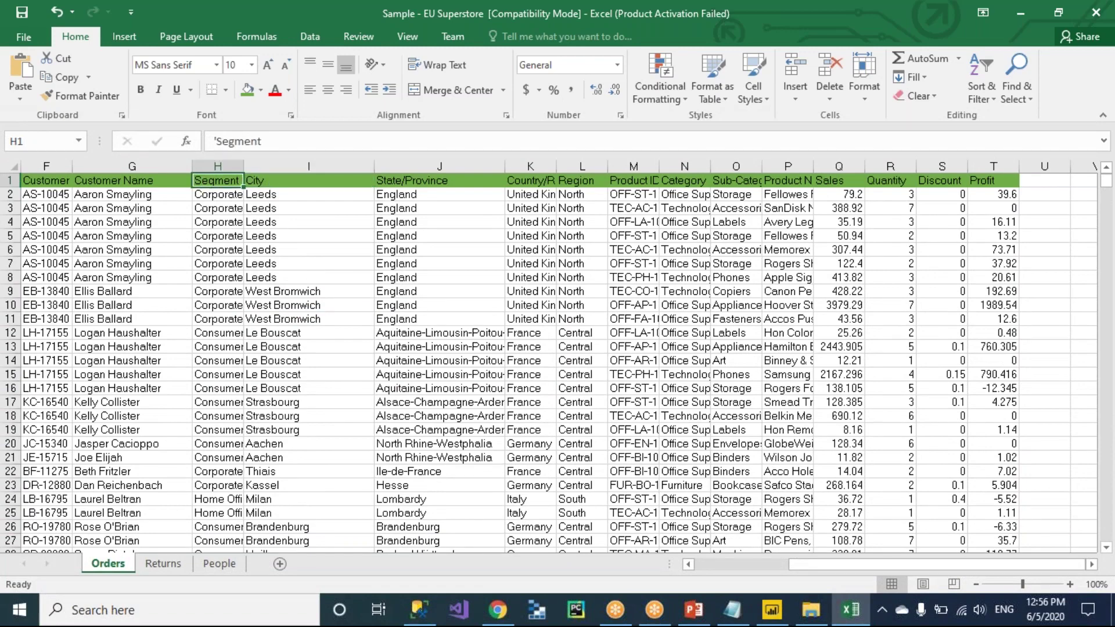
key("Left")
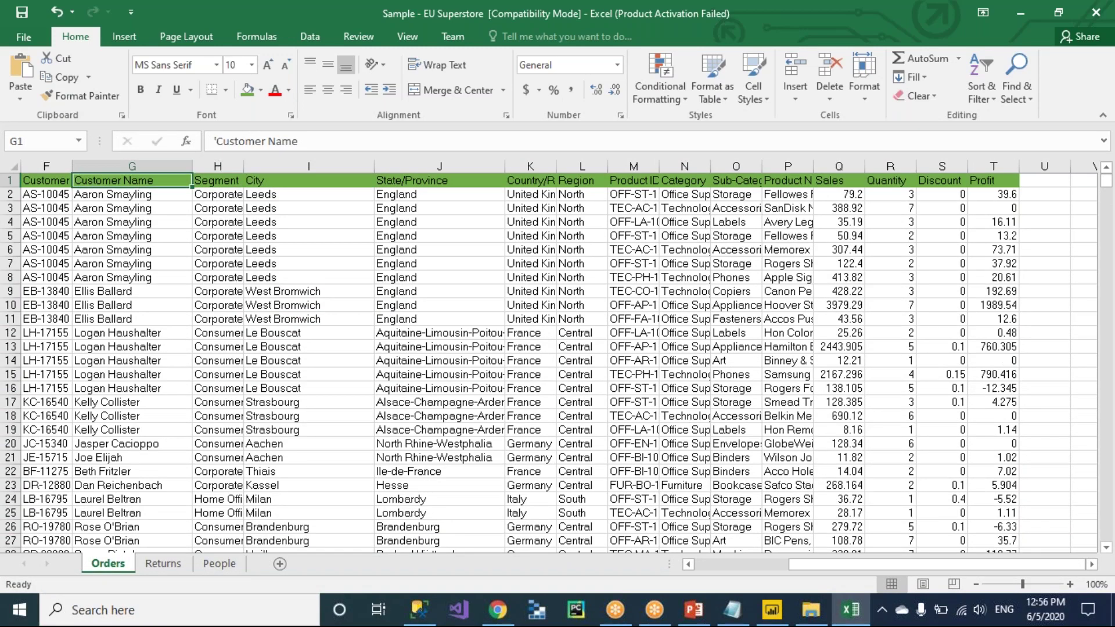
key("Left")
key("Left")
key("Left")
key("Left")
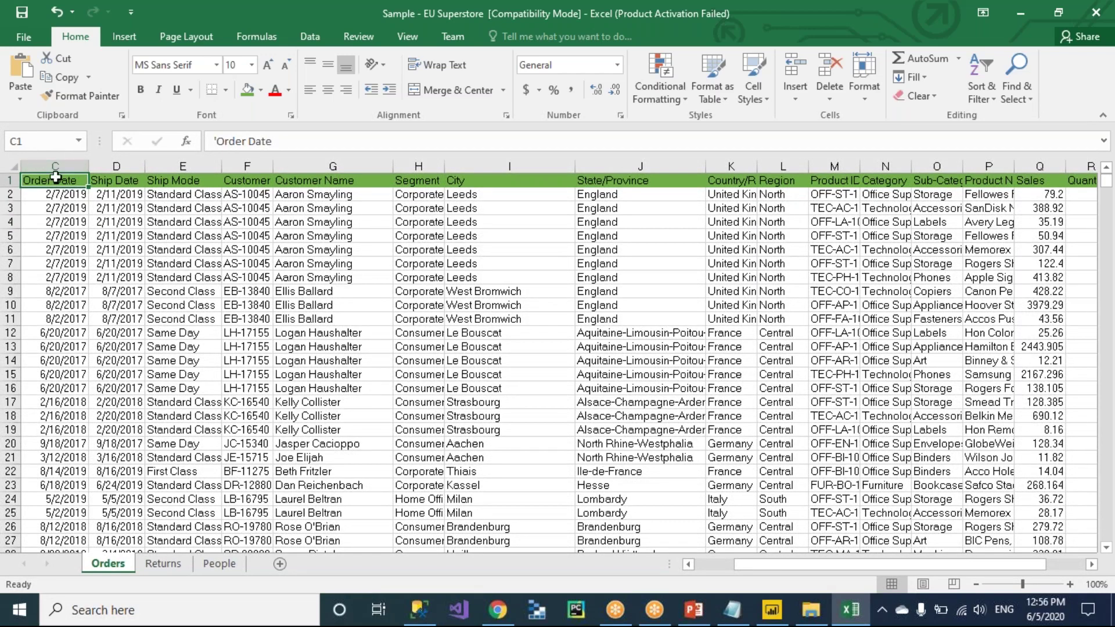
key("ctrl+shift+End")
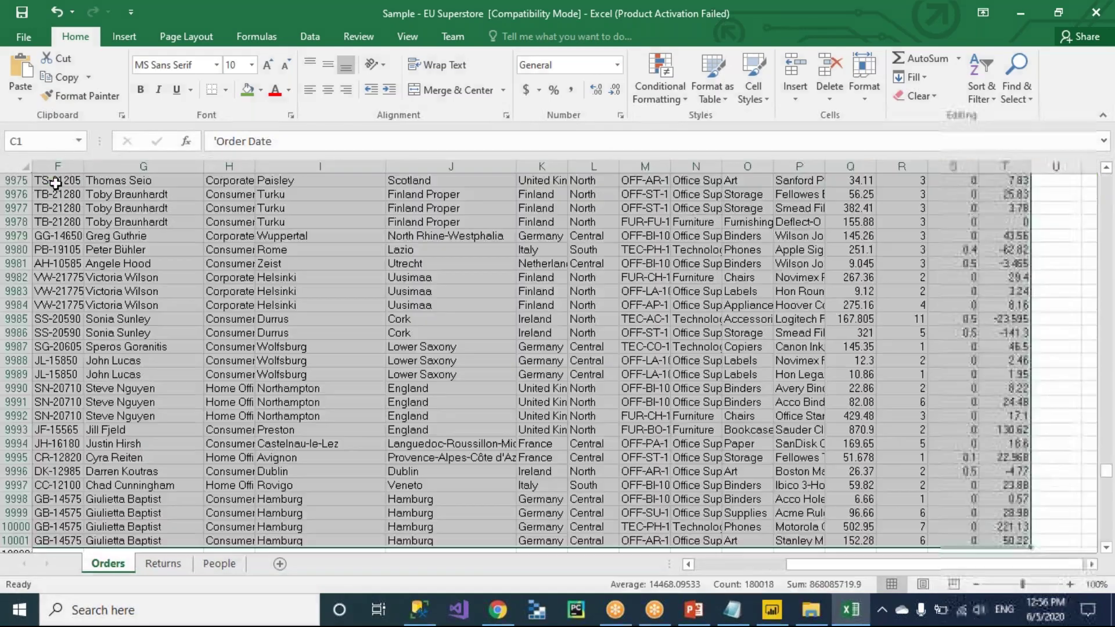
key("ctrl+Up")
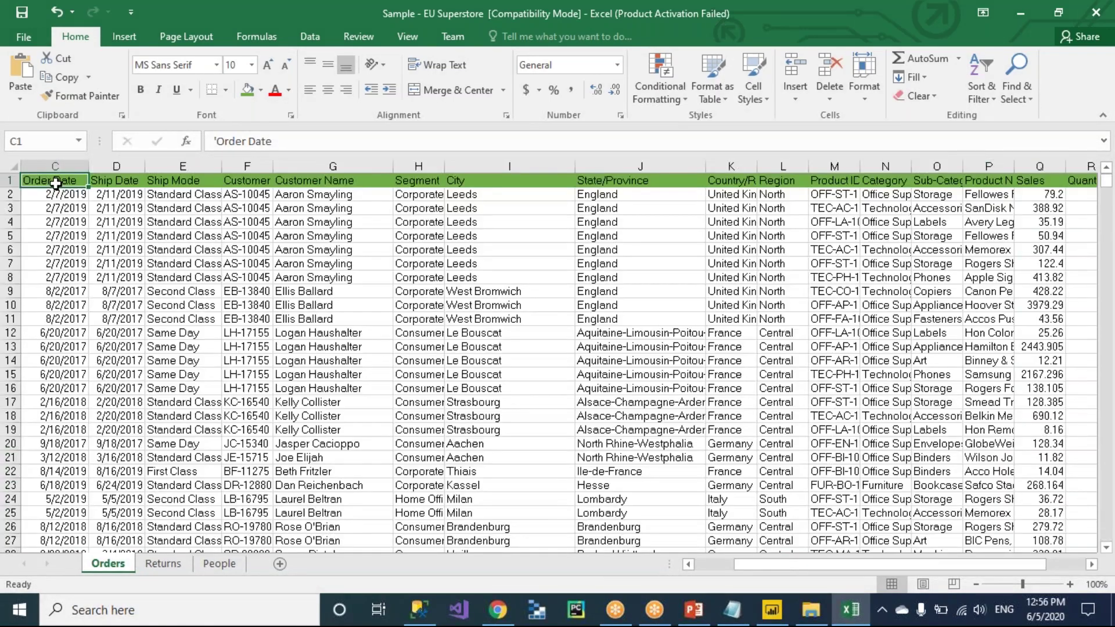
left_click(43, 195)
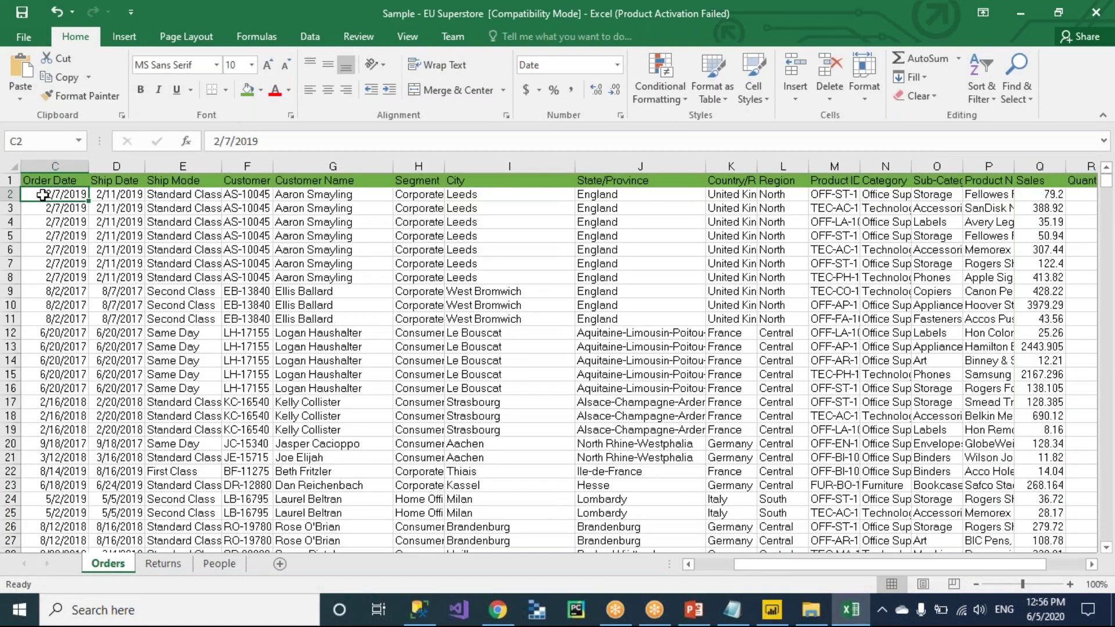
key("ctrl+Left")
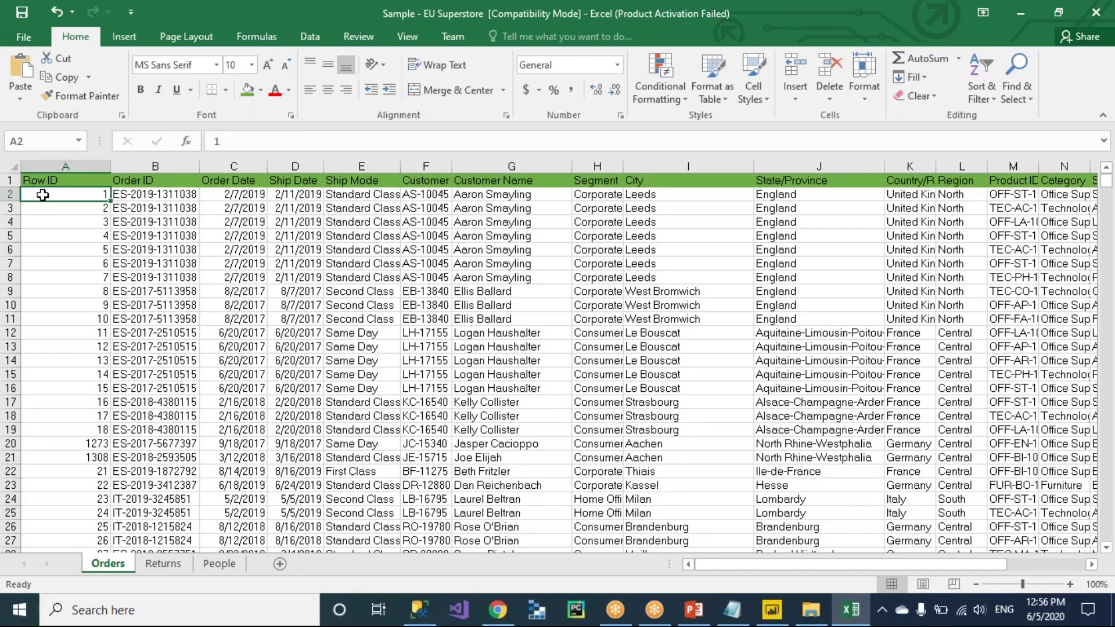
key("ctrl+Up")
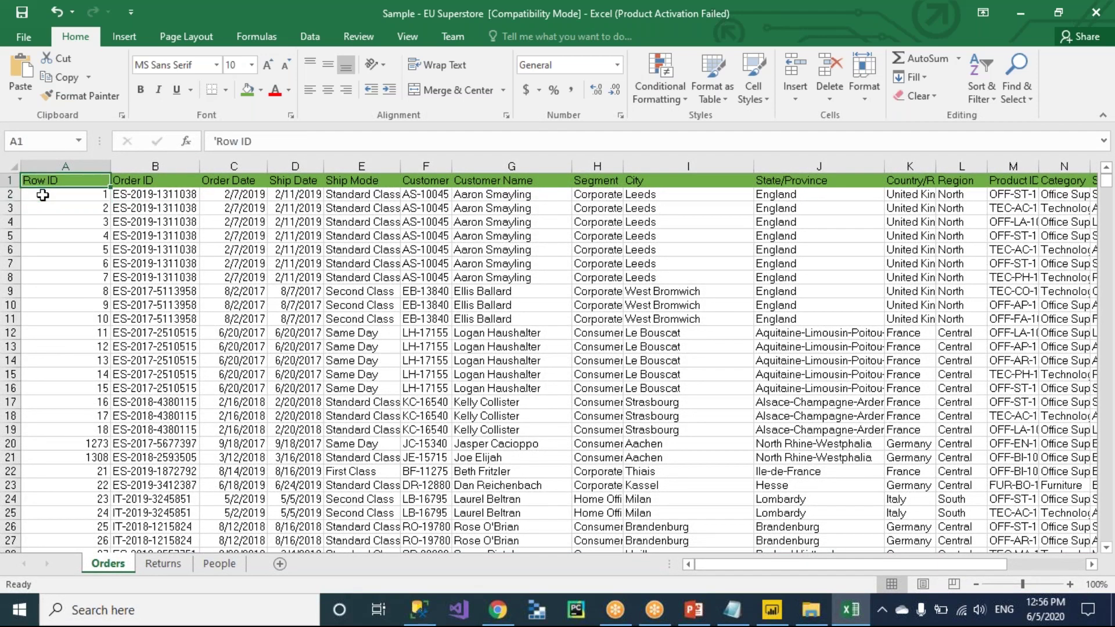
Select the header row to confirm it spans 20 columns, Row ID through Profit.
key("ctrl+Right")
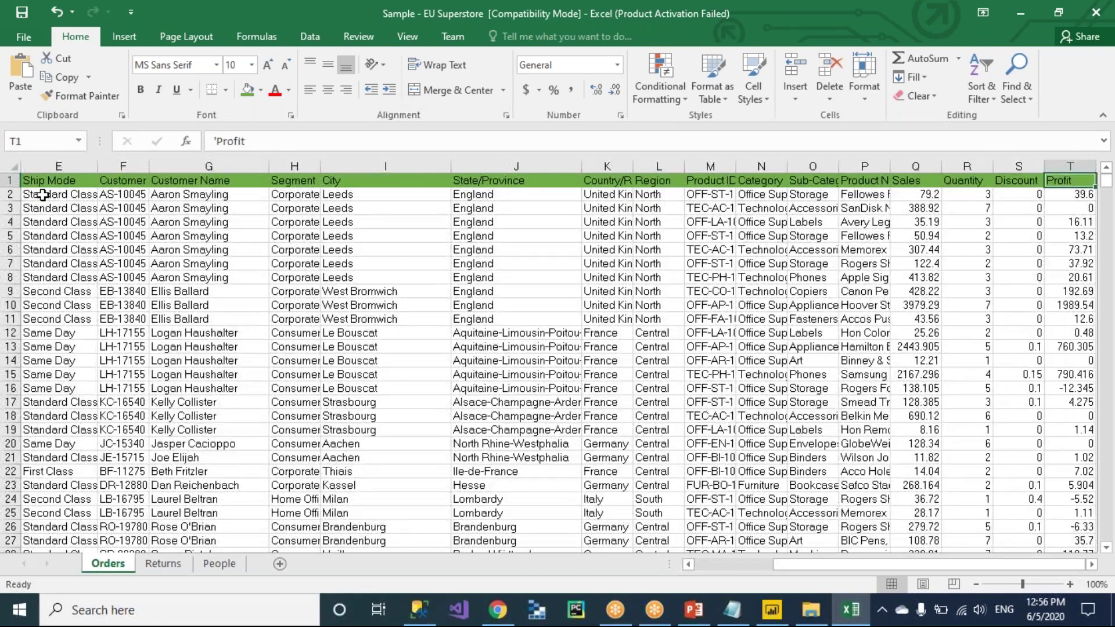
key("ctrl+Left")
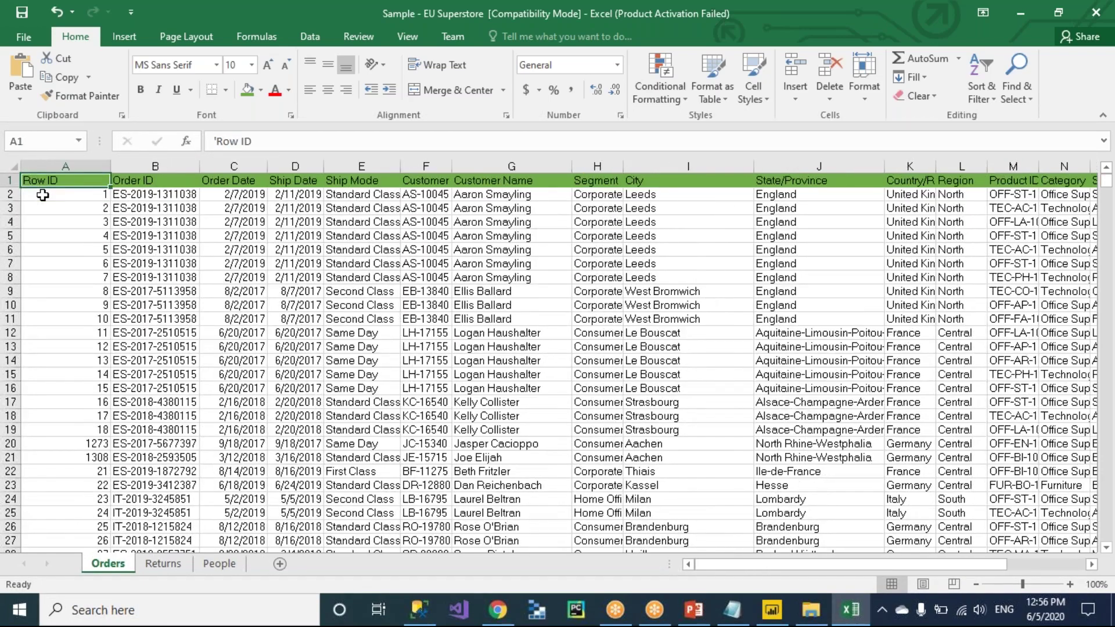
key("ctrl+shift+Right")
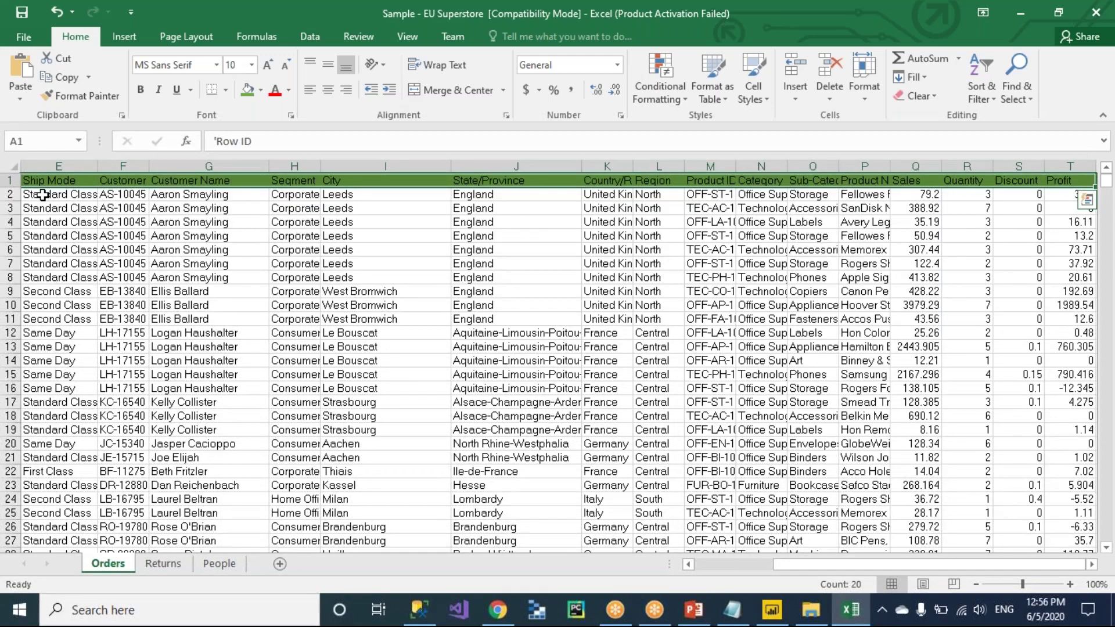
key("ctrl+Left")
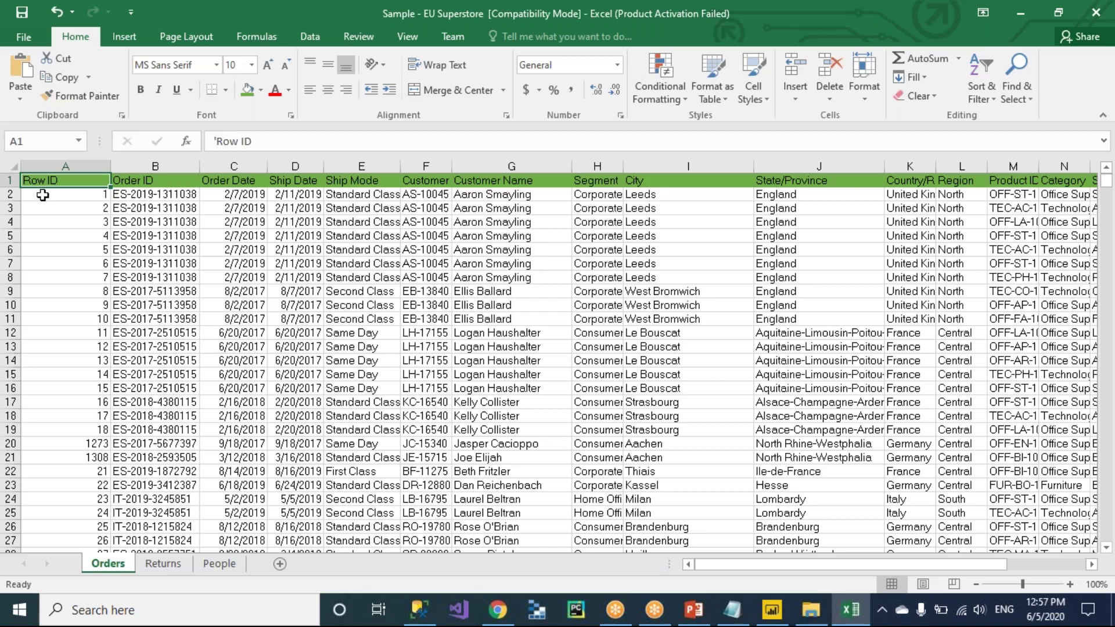
Jump to the last Orders record, row 10001 with Row ID 10000, then back to the top.
key("ctrl+Down")
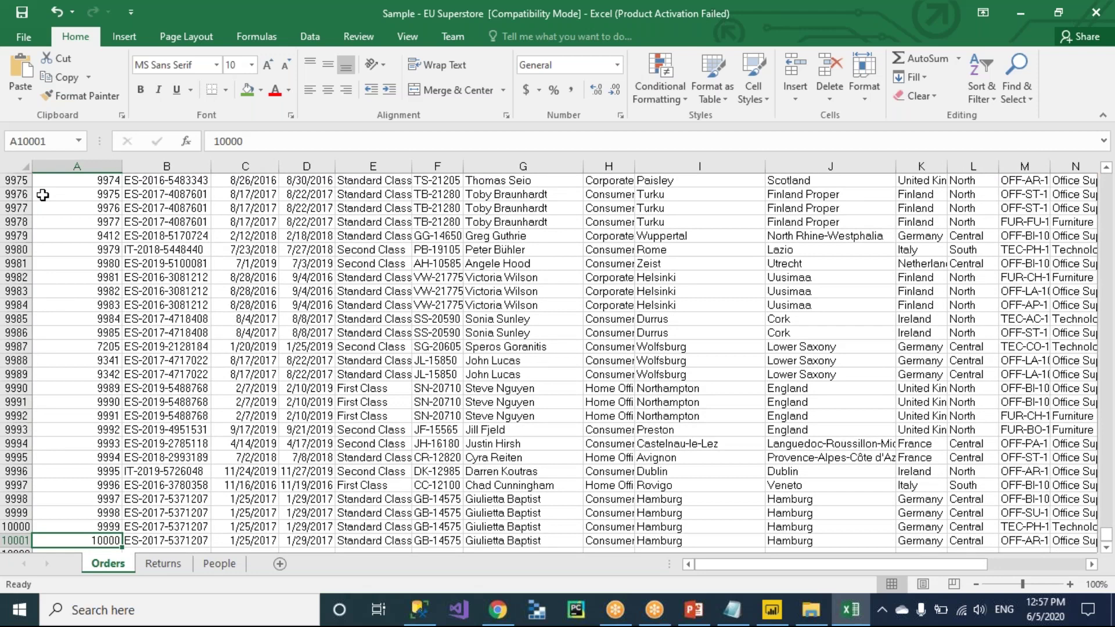
scroll(43, 195, "down", 1)
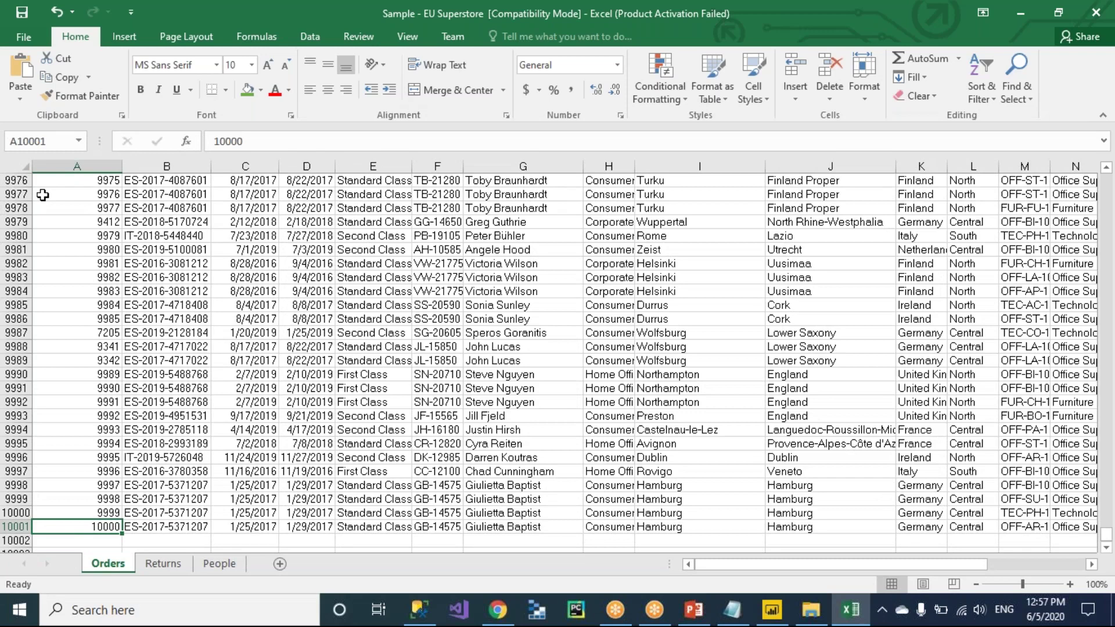
key("ctrl+Home")
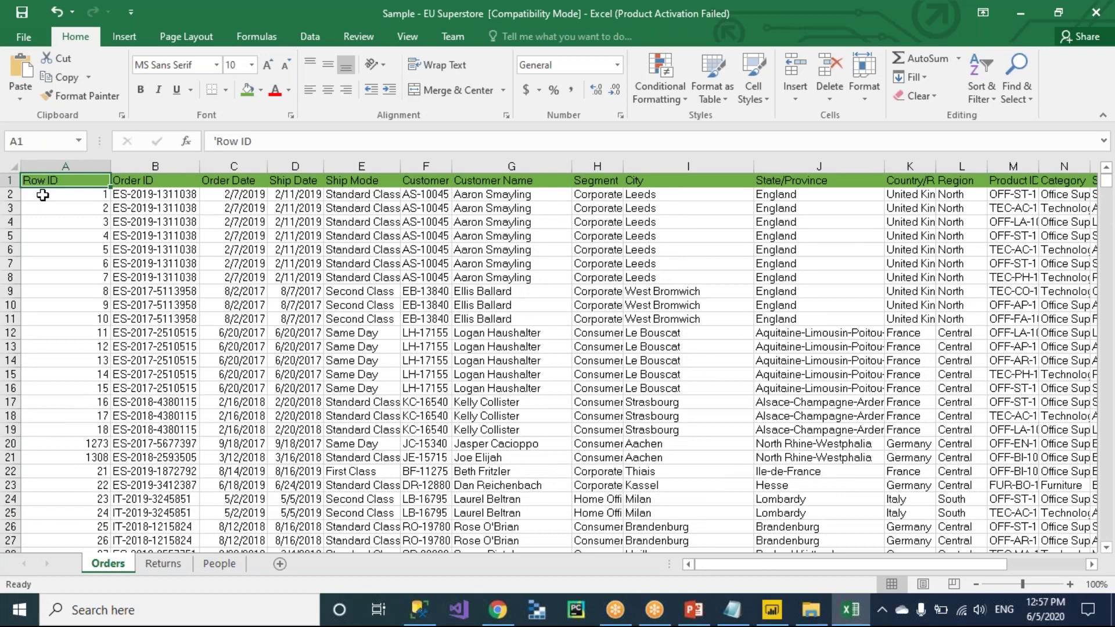
key("alt+Tab")
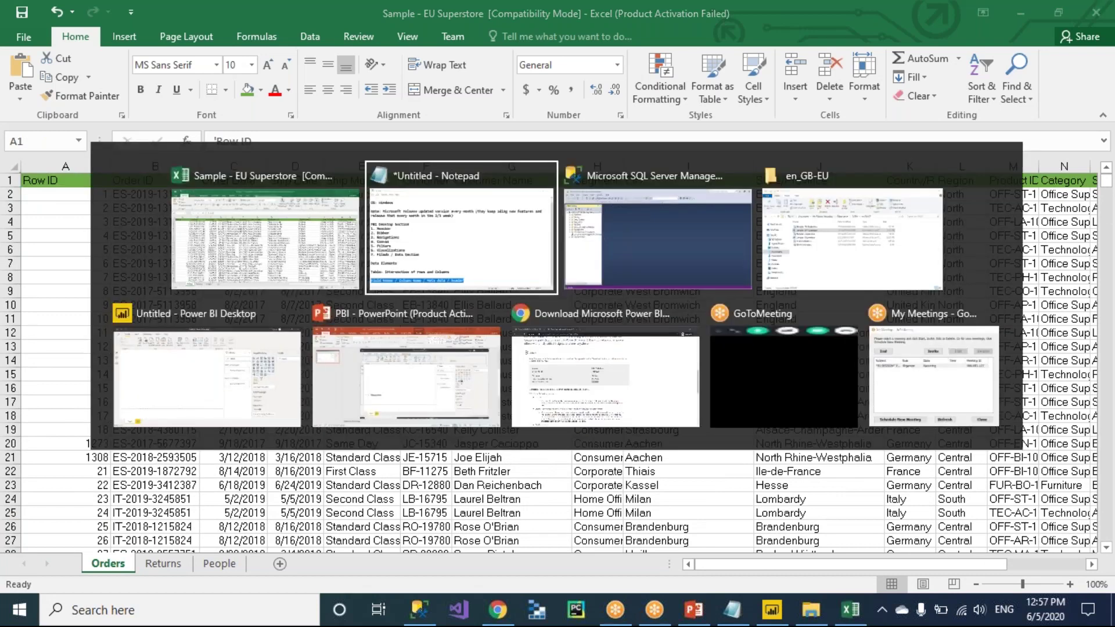
Note analysing data size by number of columns and records to gauge load and refresh time.
key("Right")
key("Return")
key("Return")
type("Analyse the dat")
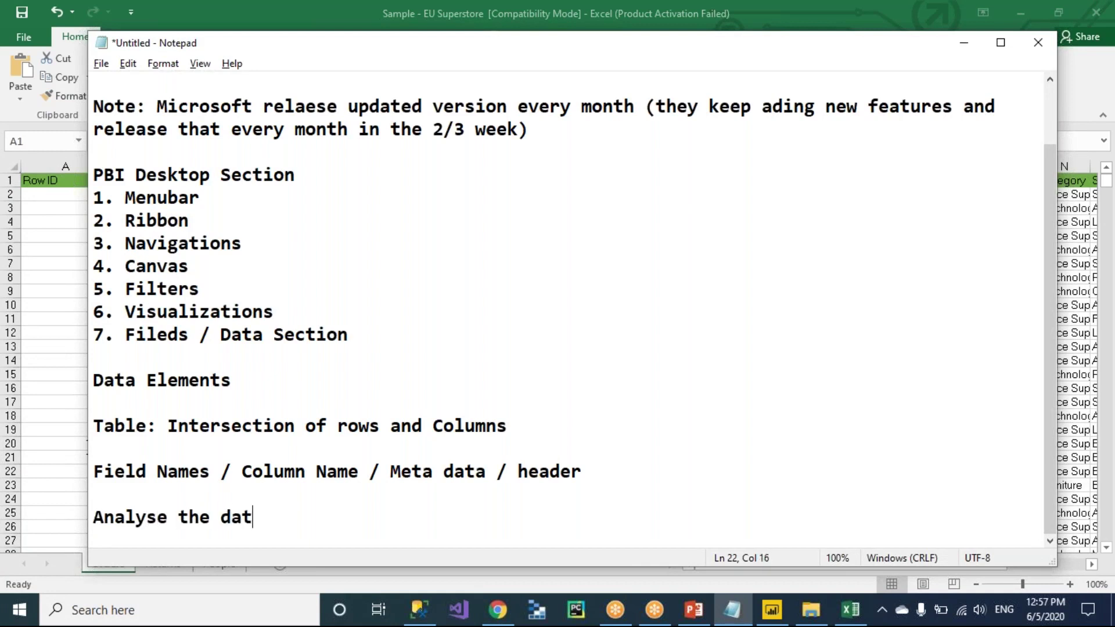
type("a size by going t")
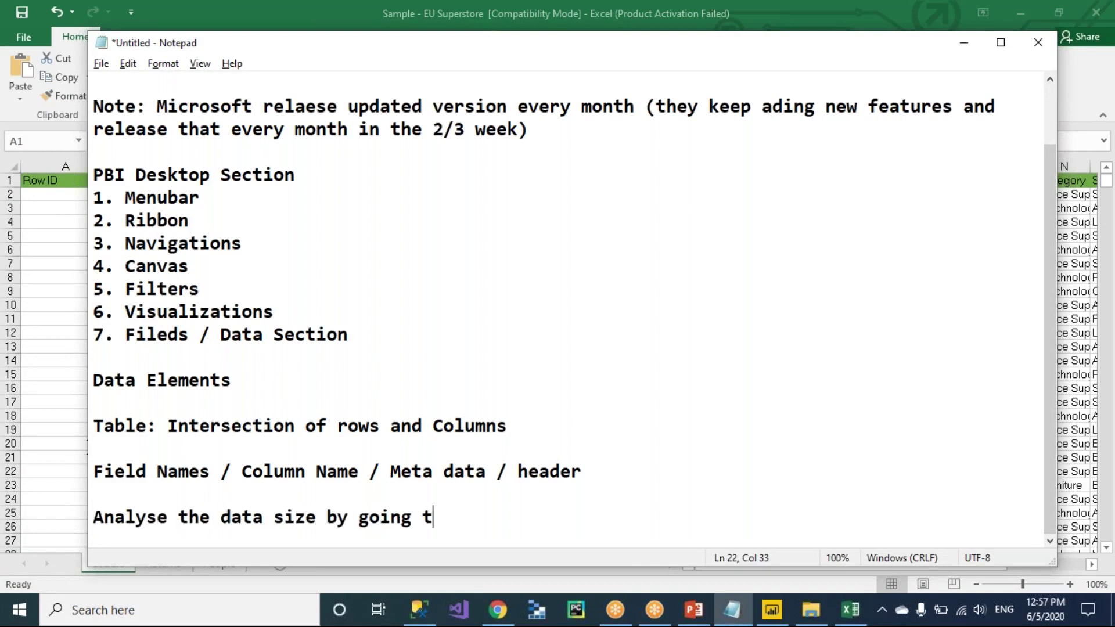
type("o thorugh the c")
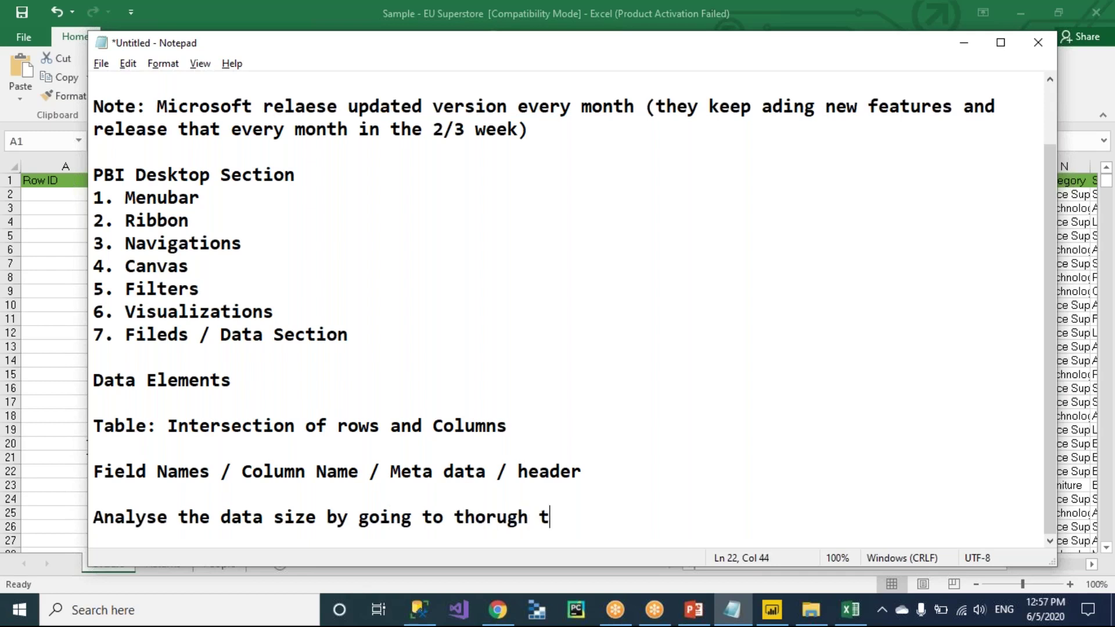
key("BackSpace")
key("BackSpace")
key("BackSpace")
key("BackSpace")
key("BackSpace")
key("BackSpace")
key("BackSpace")
key("BackSpace")
key("BackSpace")
key("BackSpace")
key("BackSpace")
key("BackSpace")
key("BackSpace")
key("BackSpace")
key("BackSpace")
key("BackSpace")
key("BackSpace")
key("BackSpace")
key("BackSpace")
key("BackSpace")
key("BackSpace")
key("BackSpace")
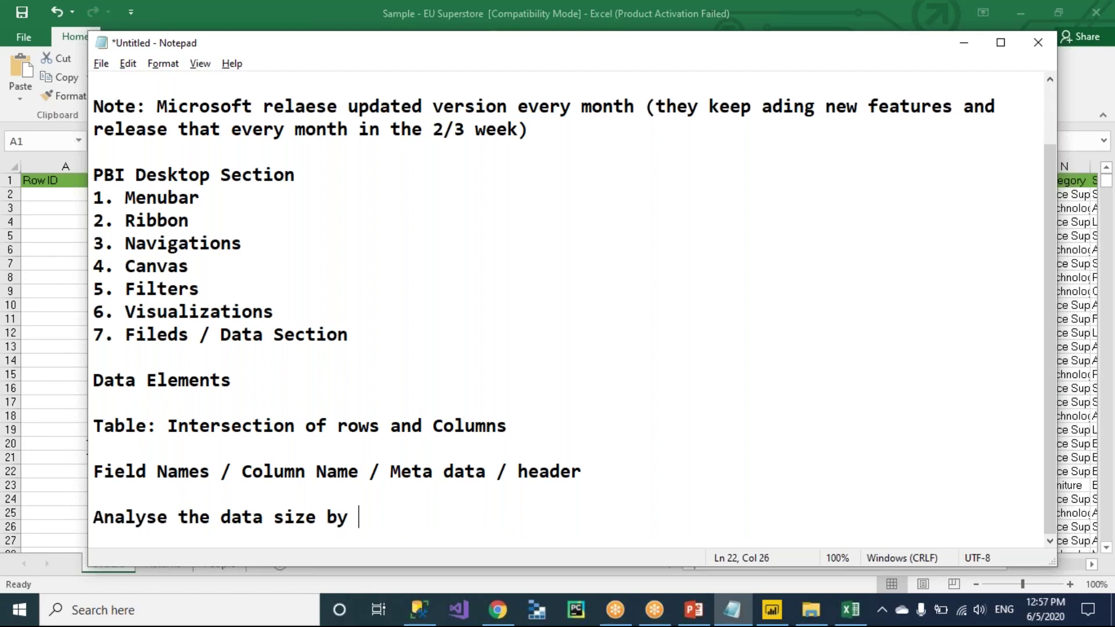
type("taking no ")
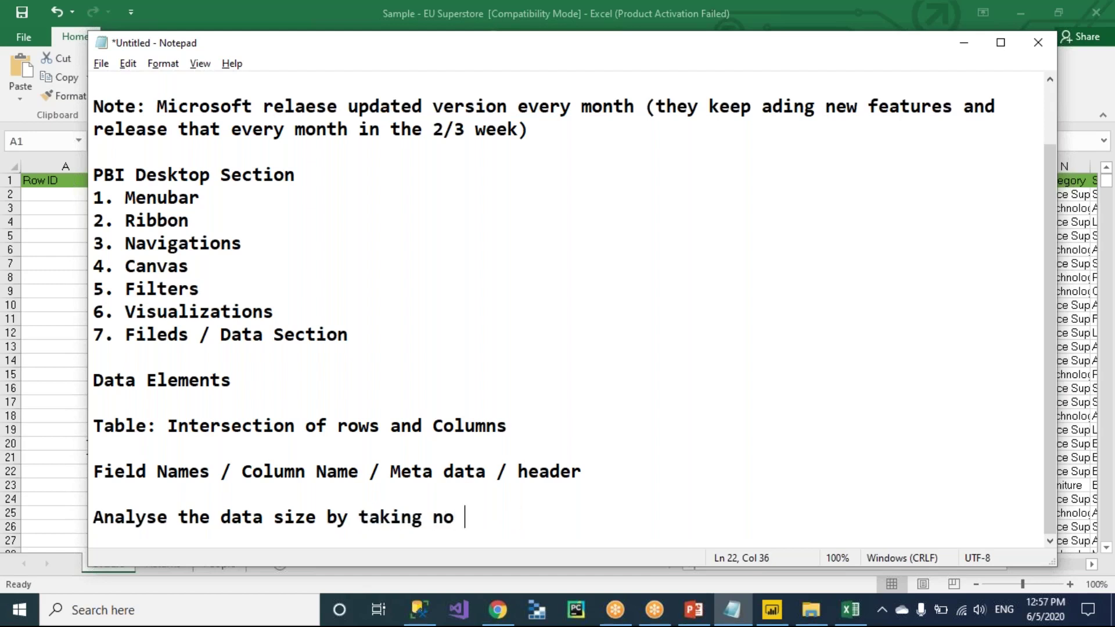
type("of columns ad no")
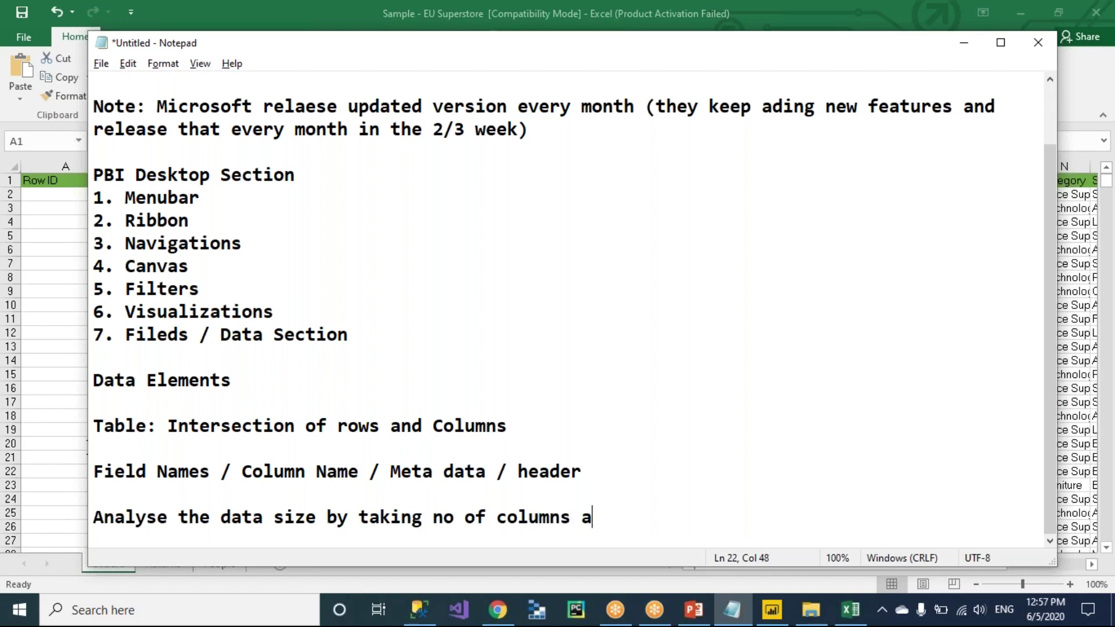
key("BackSpace")
key("BackSpace")
key("BackSpace")
key("BackSpace")
type("nd no or")
key("BackSpace")
key("BackSpace")
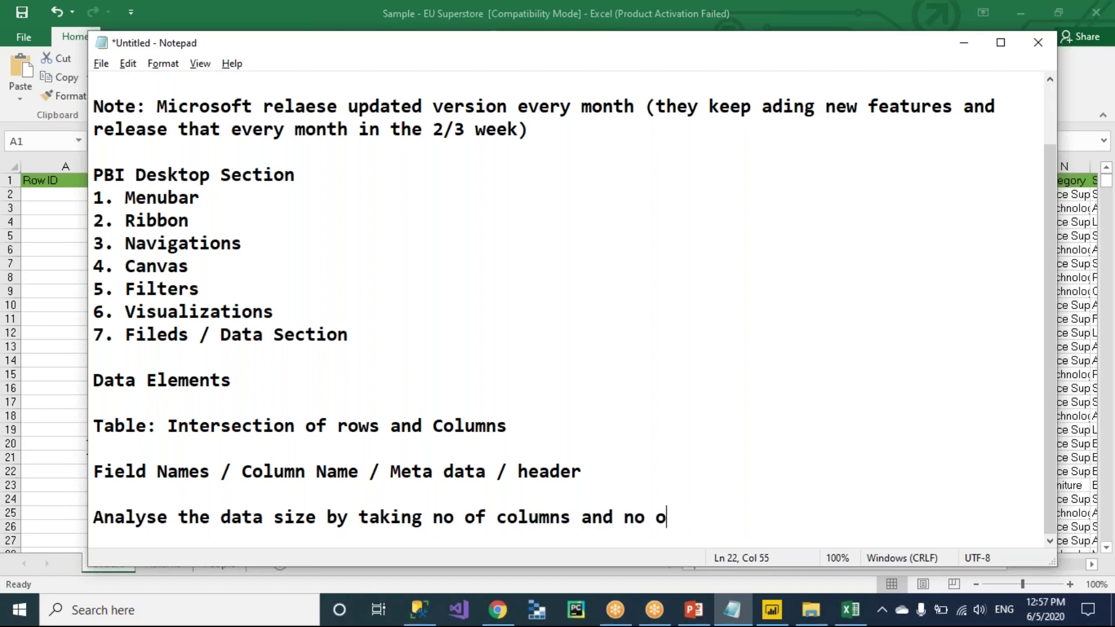
type("f records")
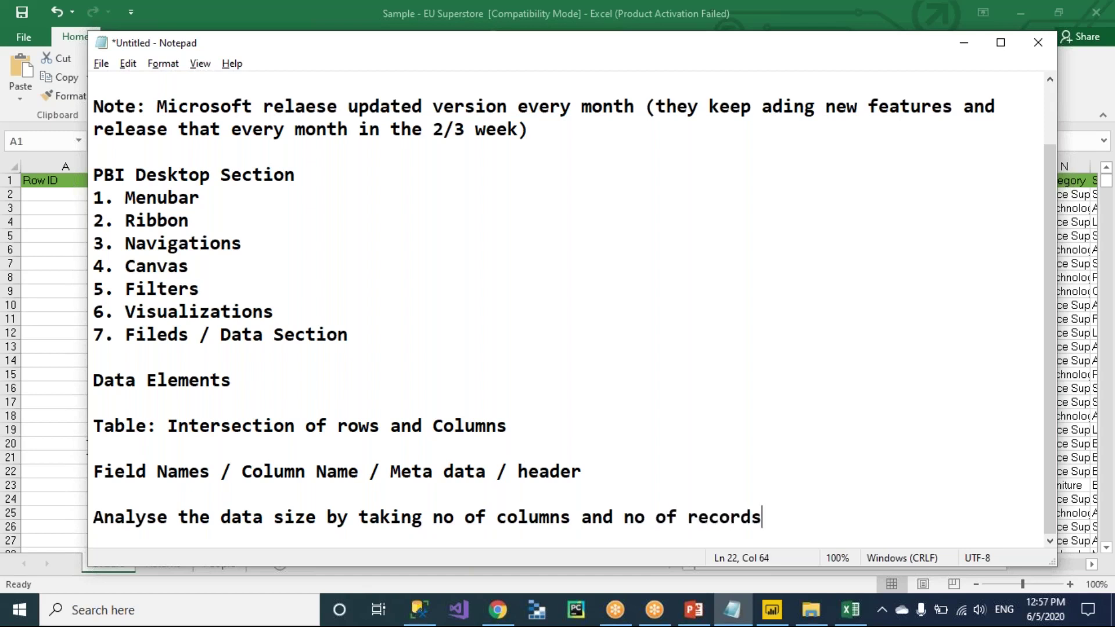
type(" (so that")
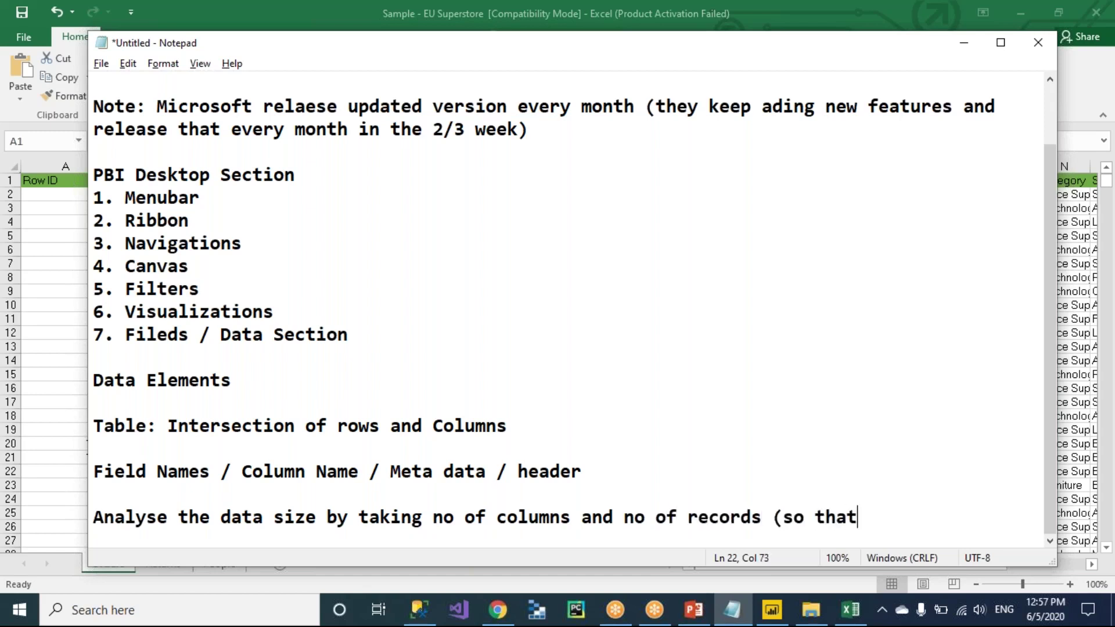
type(" we can analyse")
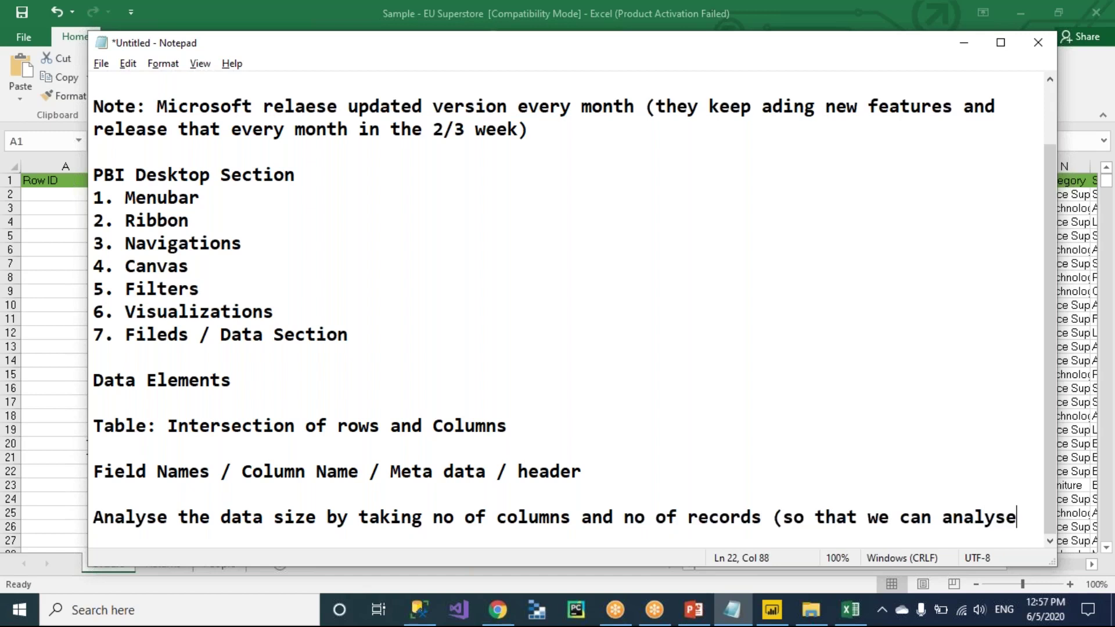
type(" how long it will ta")
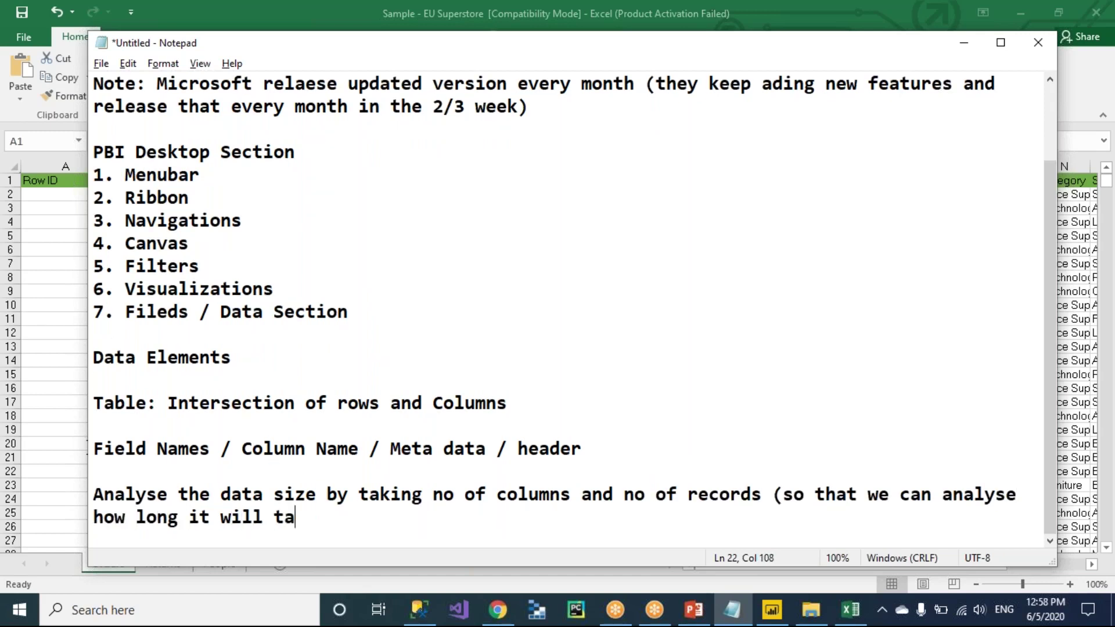
type("ke to lo")
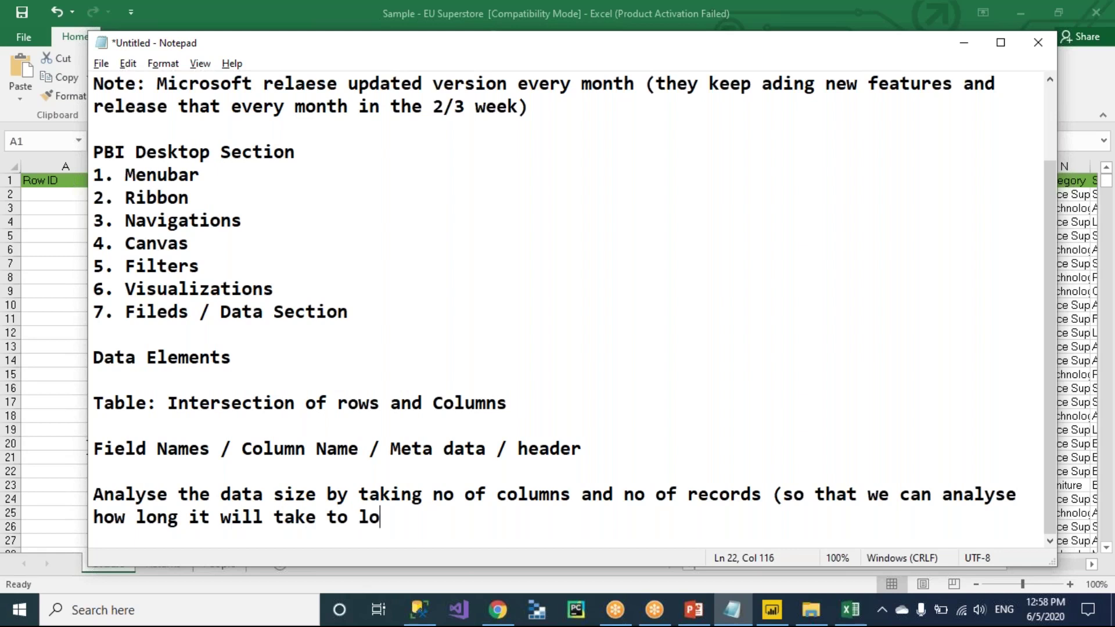
type("ad and refres")
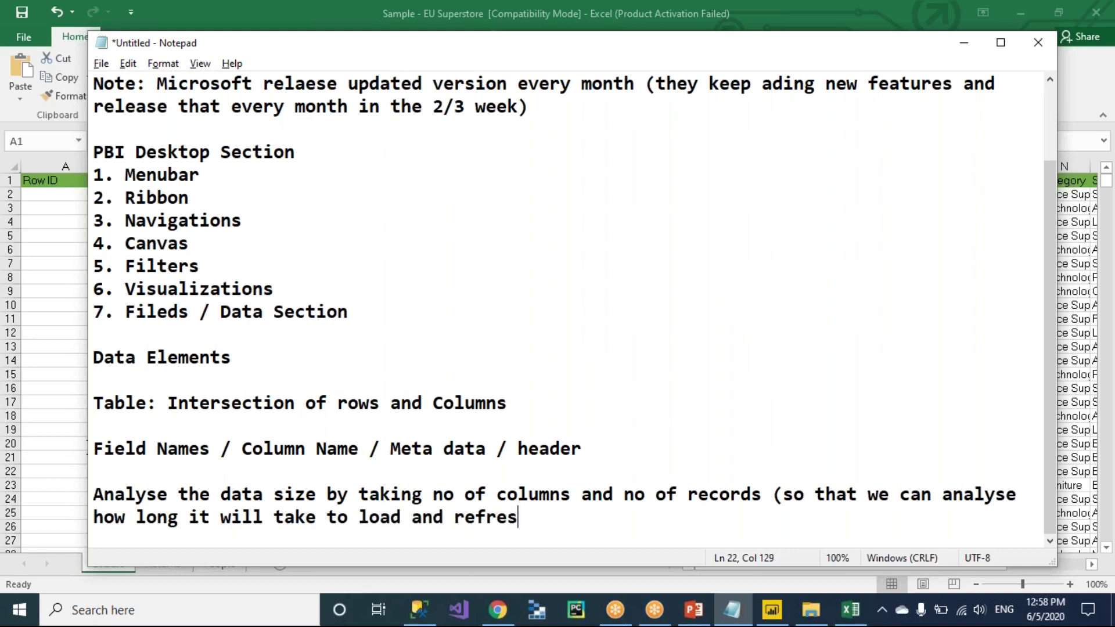
type("h the data)")
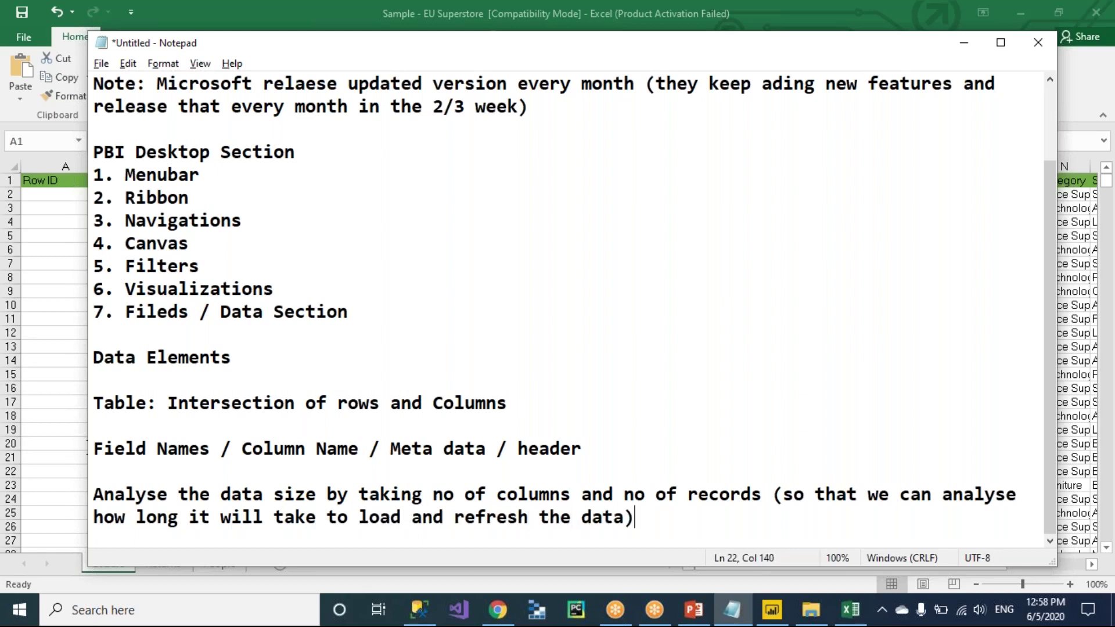
key("Return")
key("Return")
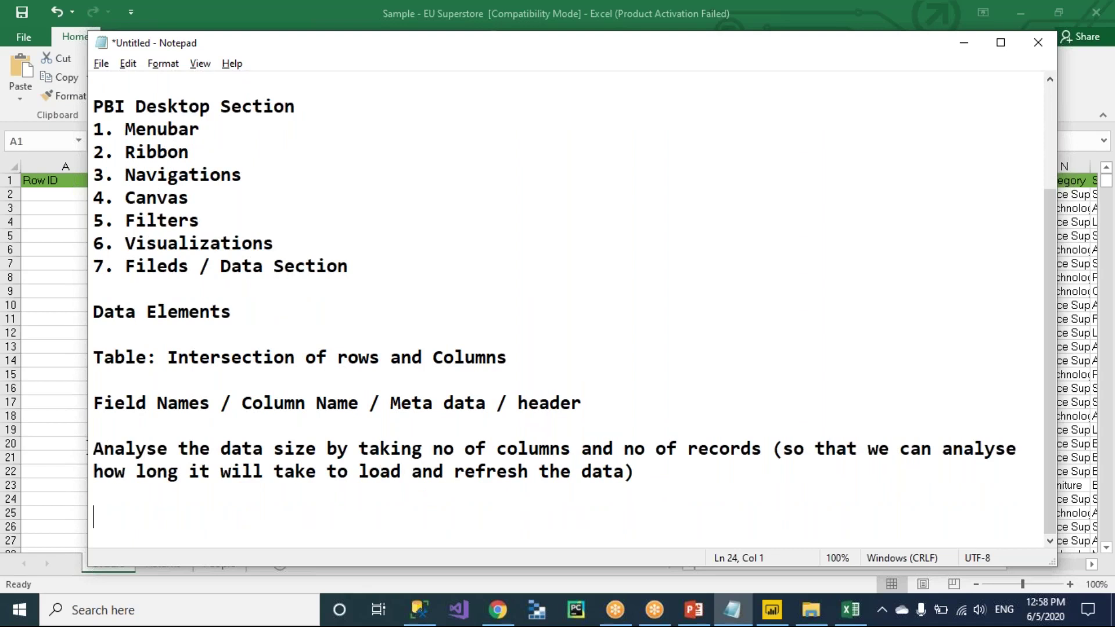
Jump across the Orders headers to Profit and down to row 10001, then back to the top.
key("alt+Tab")
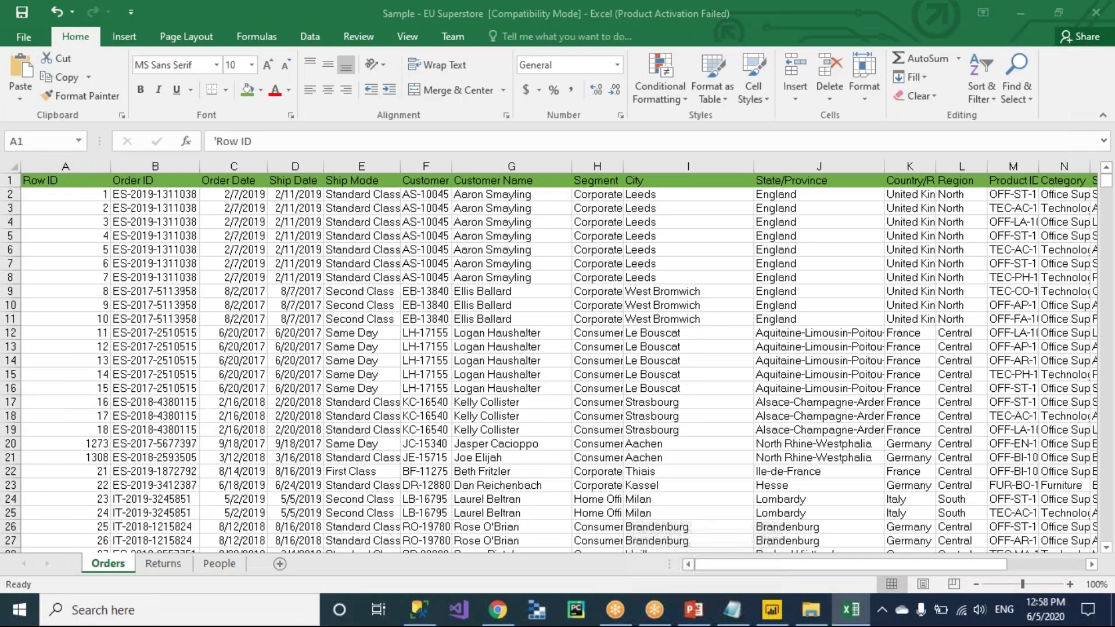
key("ctrl+Right")
key("ctrl+Left")
key("ctrl+Down")
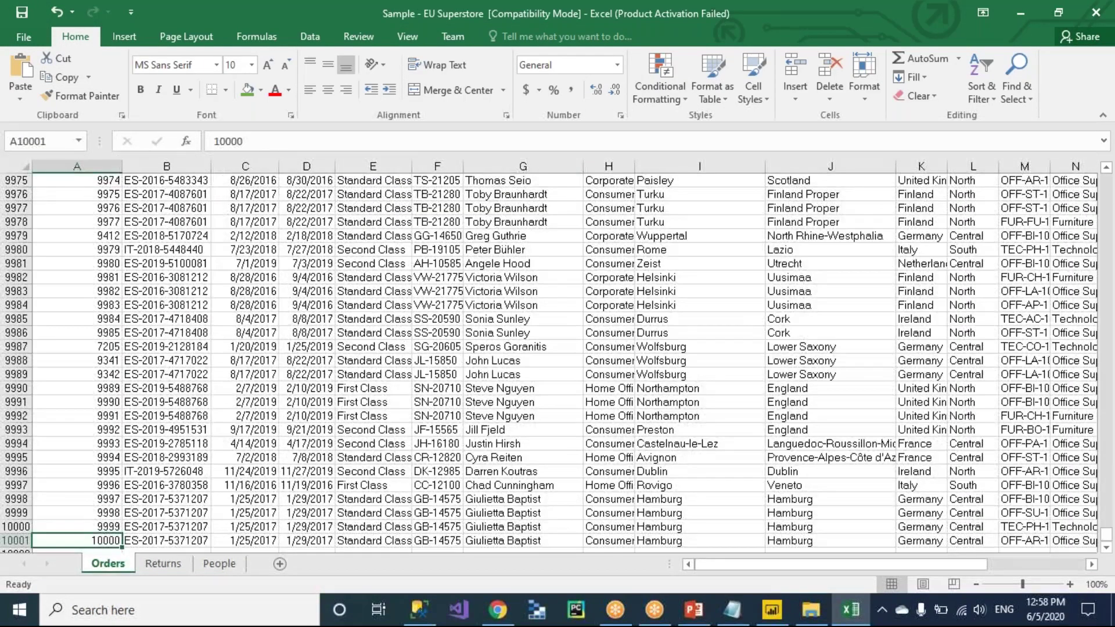
key("ctrl+Up")
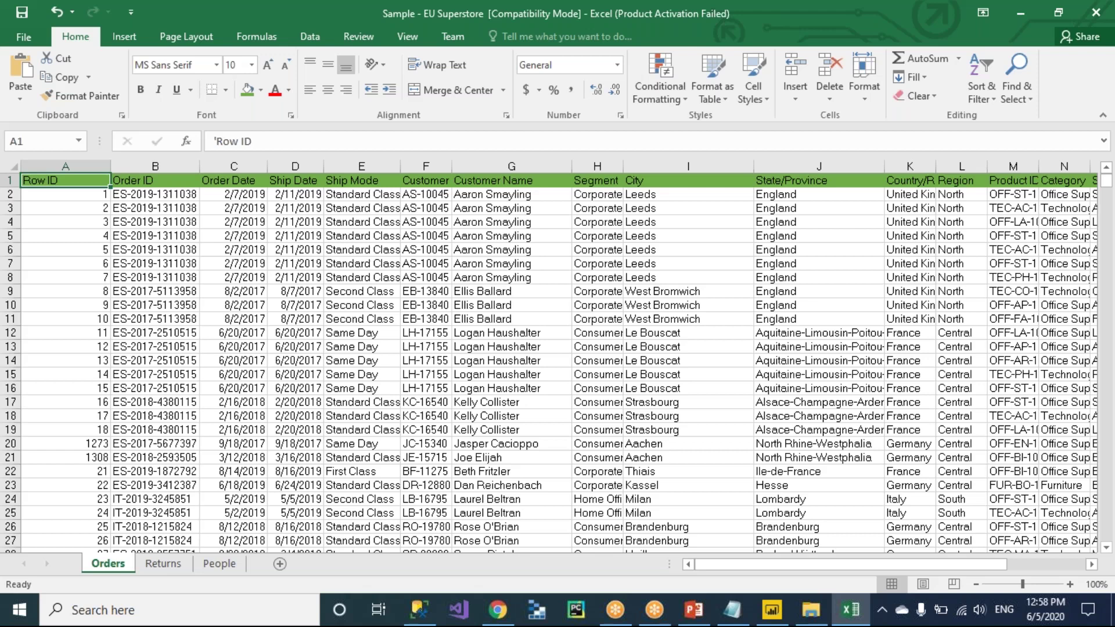
Flip from the Superstore workbook to Notepad, back to Excel, and to Notepad again.
key("alt+Tab")
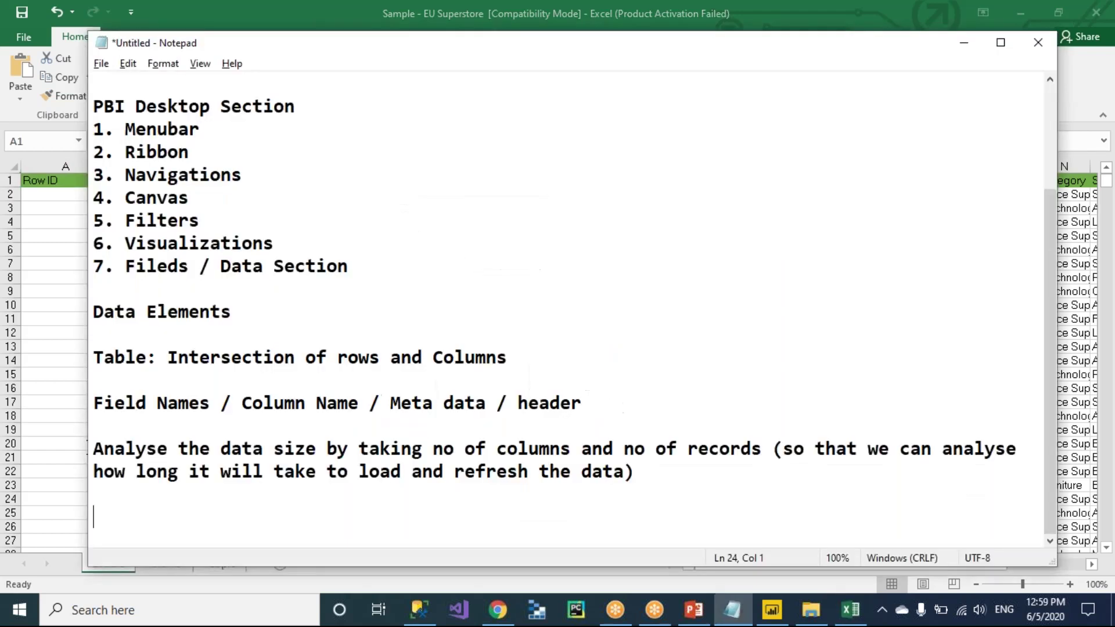
key("alt+Tab")
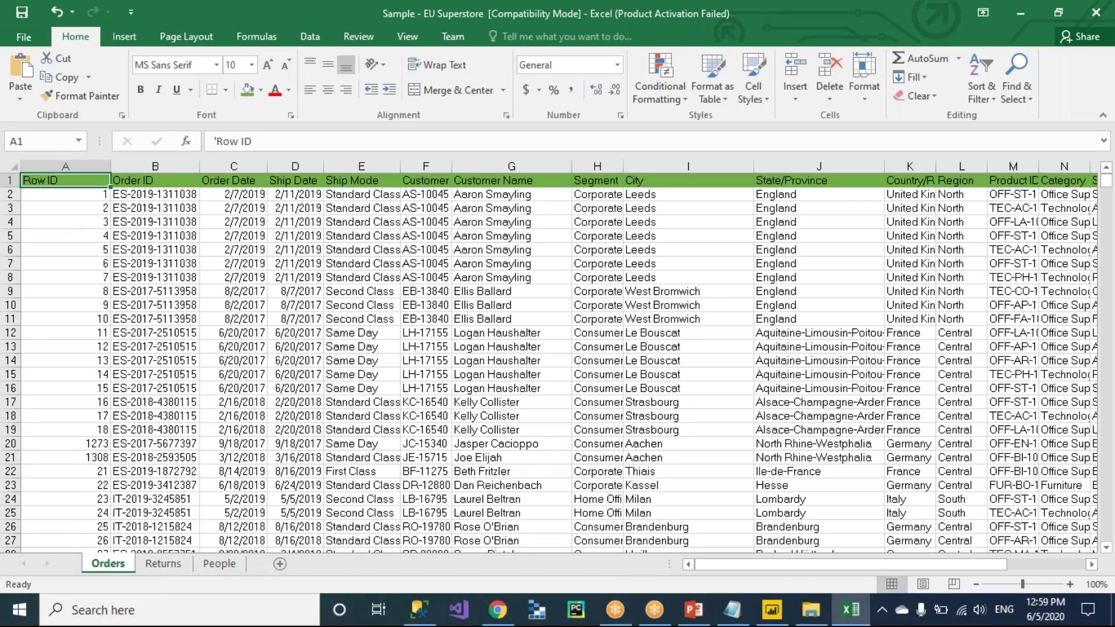
key("alt+Tab")
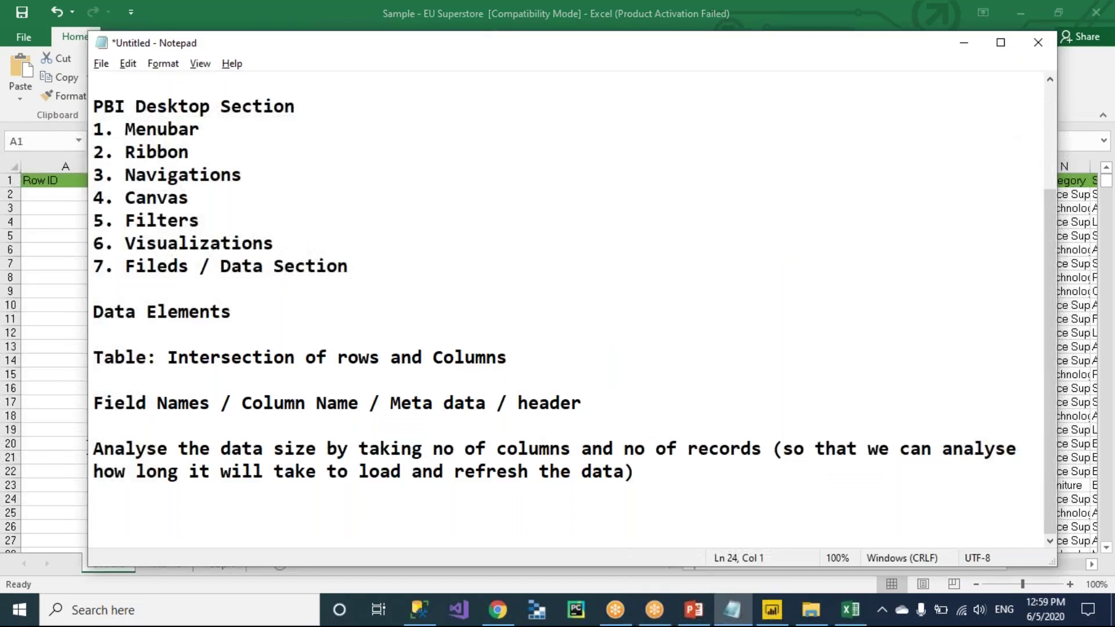
Write the heading 'Data Types of each column in a table' with a 'Name:' line beneath it.
type("Data Types in ")
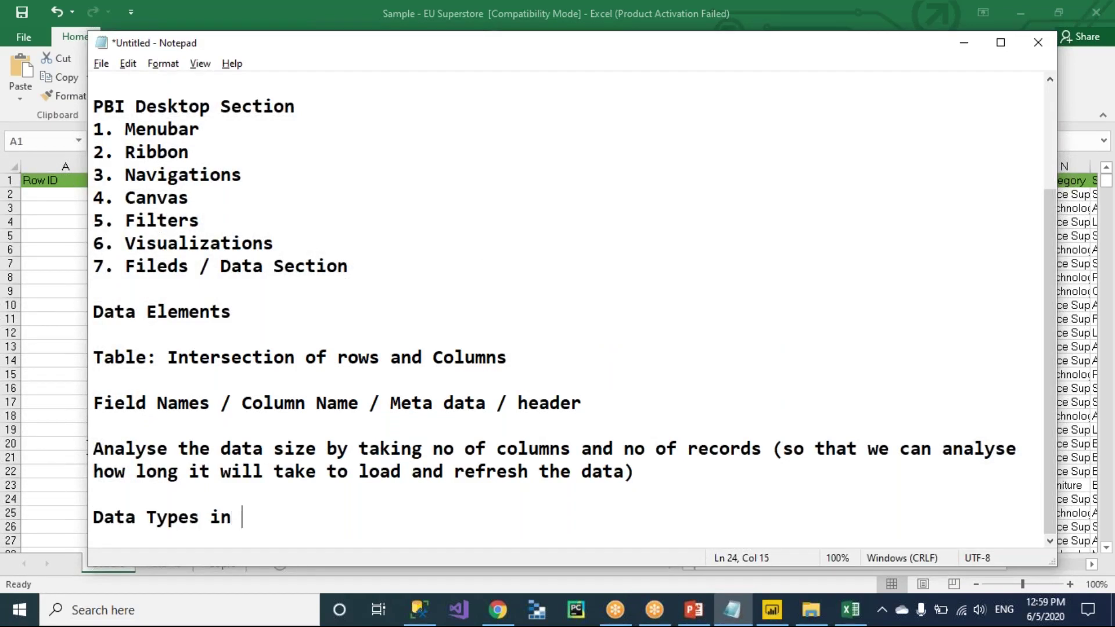
type("a table")
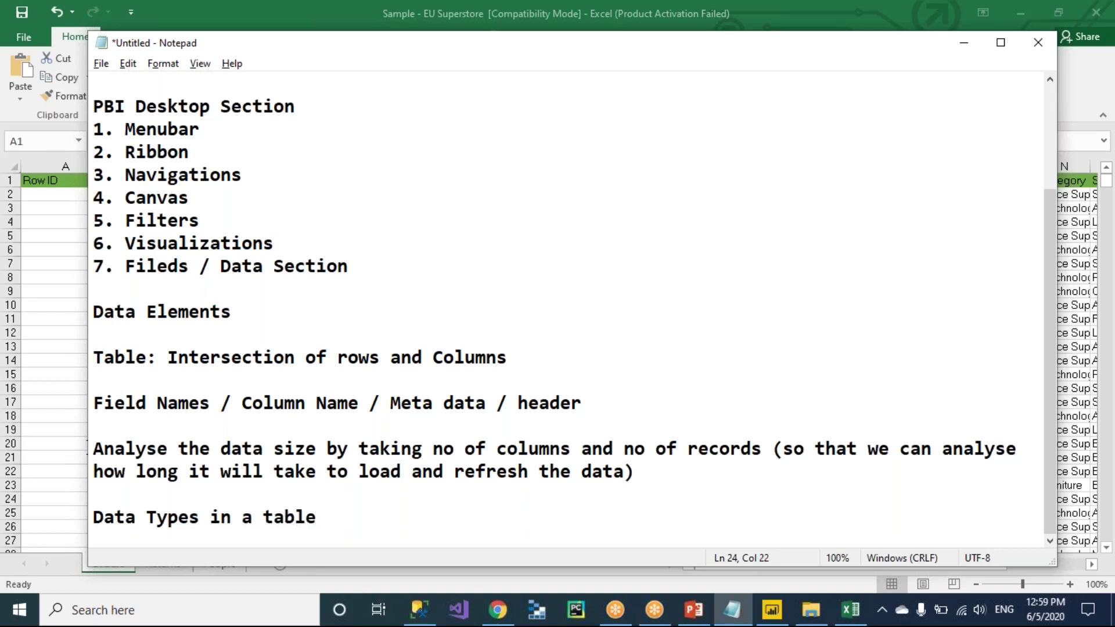
left_click(209, 516)
type("of each column")
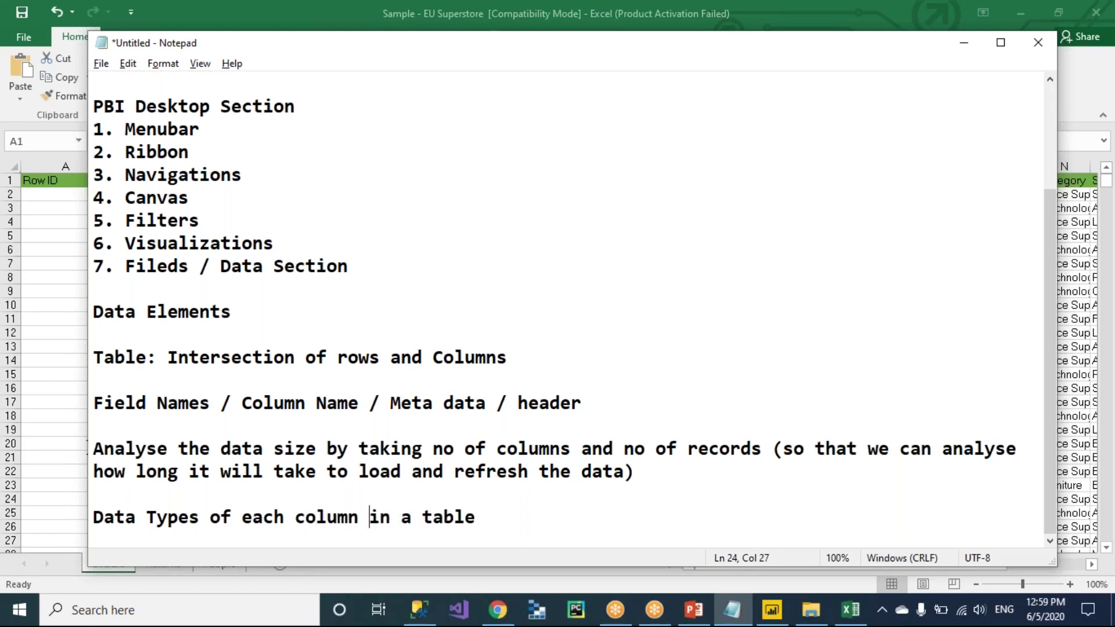
left_click(474, 517)
key("Return")
key("Return")
key("Return")
key("Return")
key("Return")
key("Return")
key("Return")
key("Return")
key("Return")
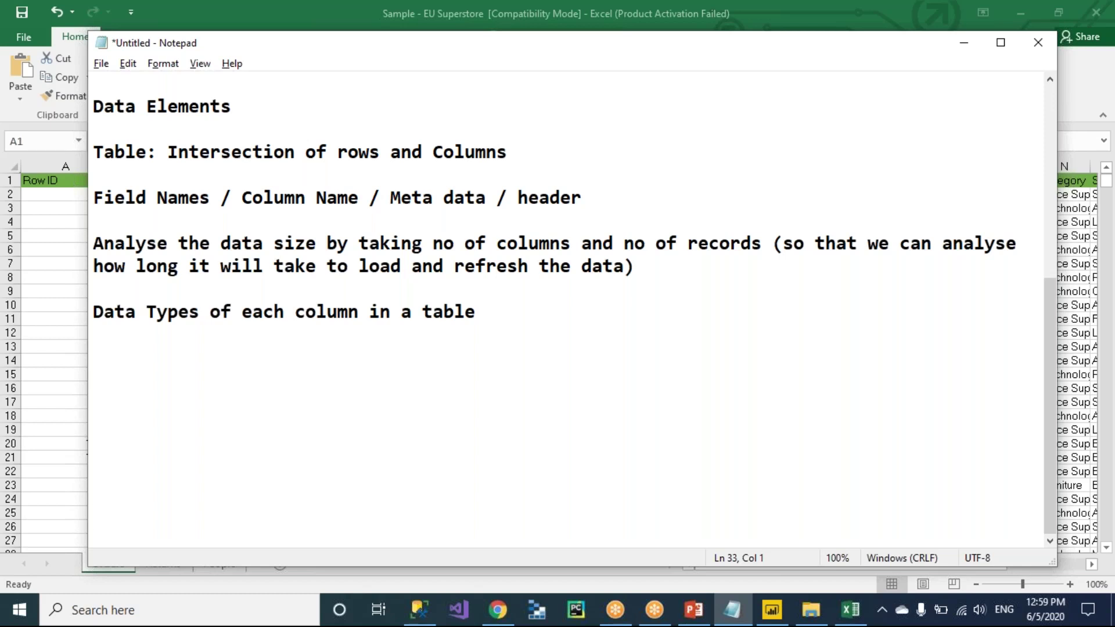
type("Name:")
key("Up")
key("Up")
key("Up")
key("Up")
key("Up")
key("Up")
key("Up")
key("Up")
scroll(206, 520, "up", 3)
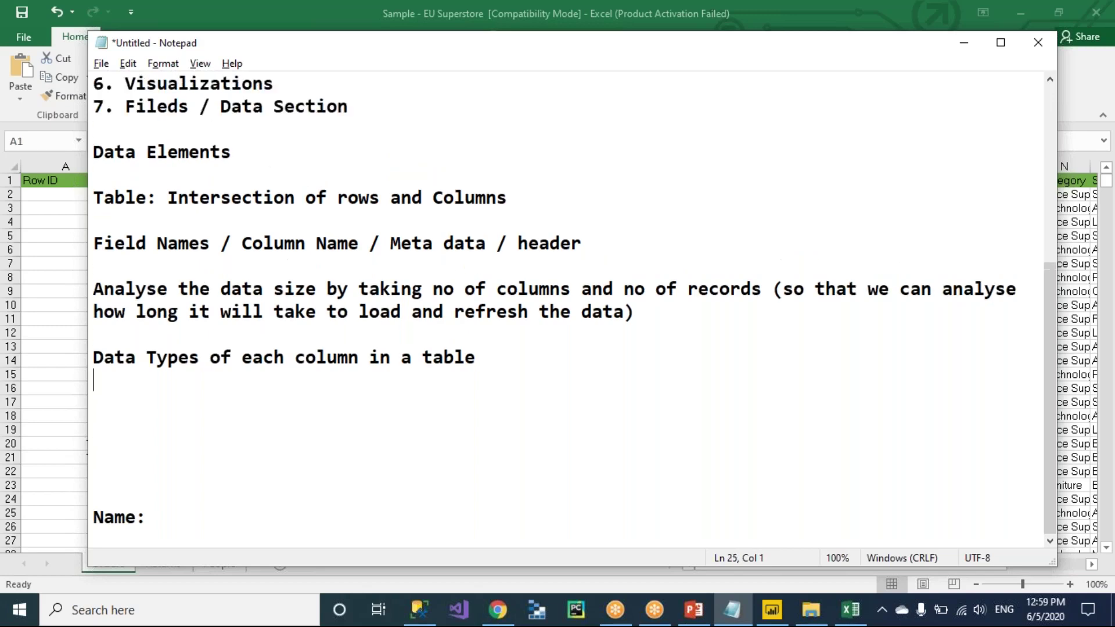
left_click(206, 520)
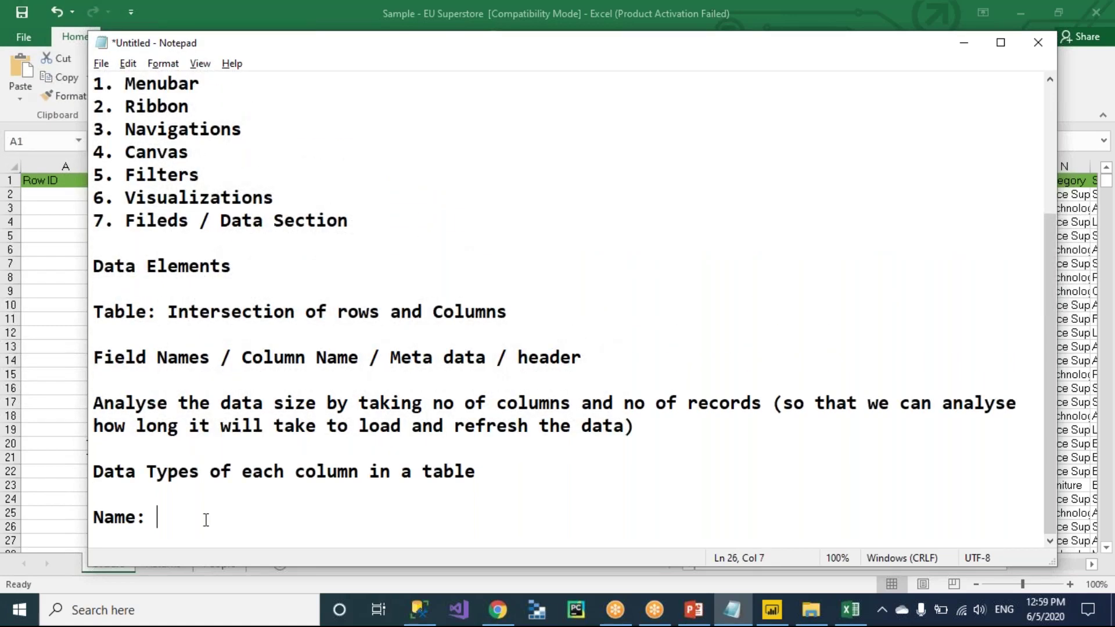
key("Return")
key("Return")
key("Return")
key("Return")
key("Return")
key("Return")
key("Return")
key("Return")
key("Return")
key("Return")
key("Return")
key("Return")
key("Return")
key("Return")
key("Return")
key("Return")
key("Return")
key("Return")
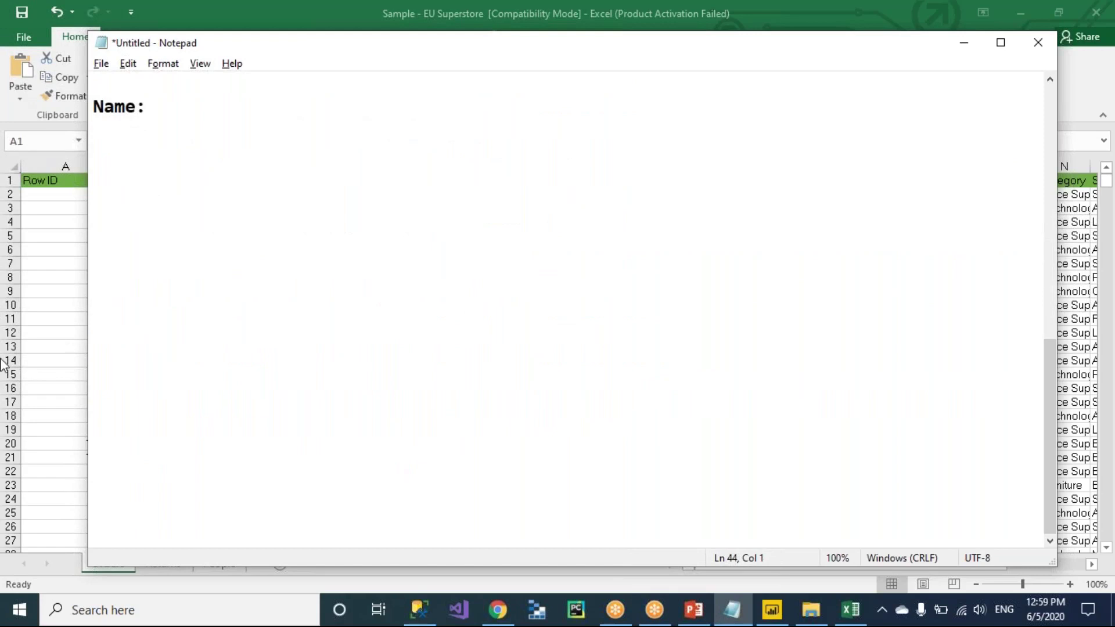
Complete the first example line as 'Name: Characters Abc'.
left_click(181, 108)
type("a-z \"@#$")
key("BackSpace")
key("BackSpace")
key("BackSpace")
key("BackSpace")
key("BackSpace")
key("BackSpace")
key("BackSpace")
key("BackSpace")
key("BackSpace")
type("Charac")
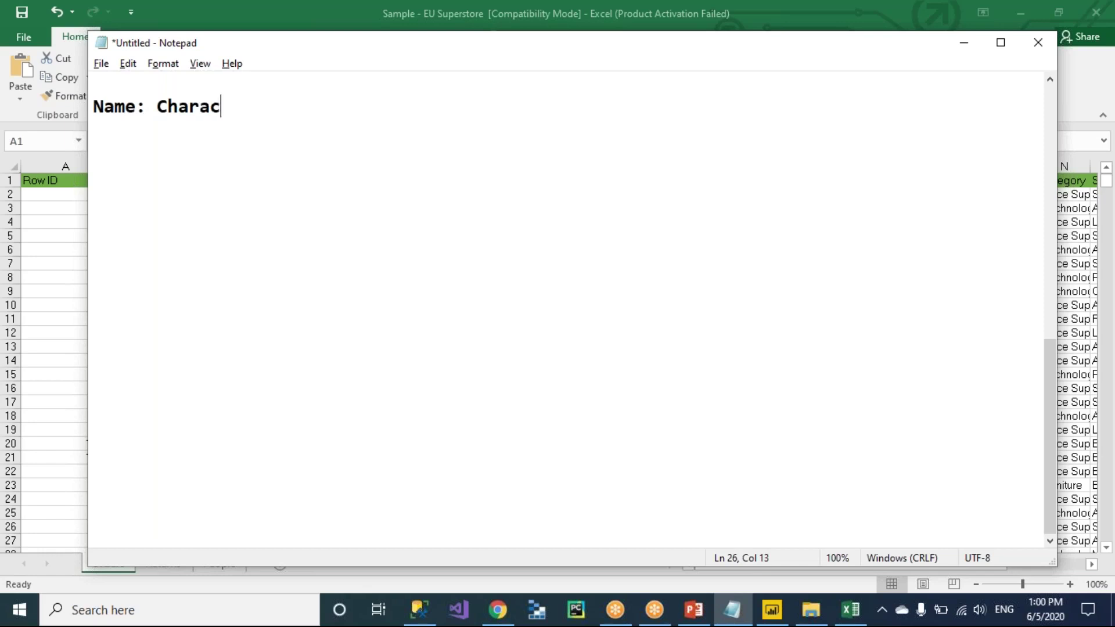
type("ters Abc")
key("Return")
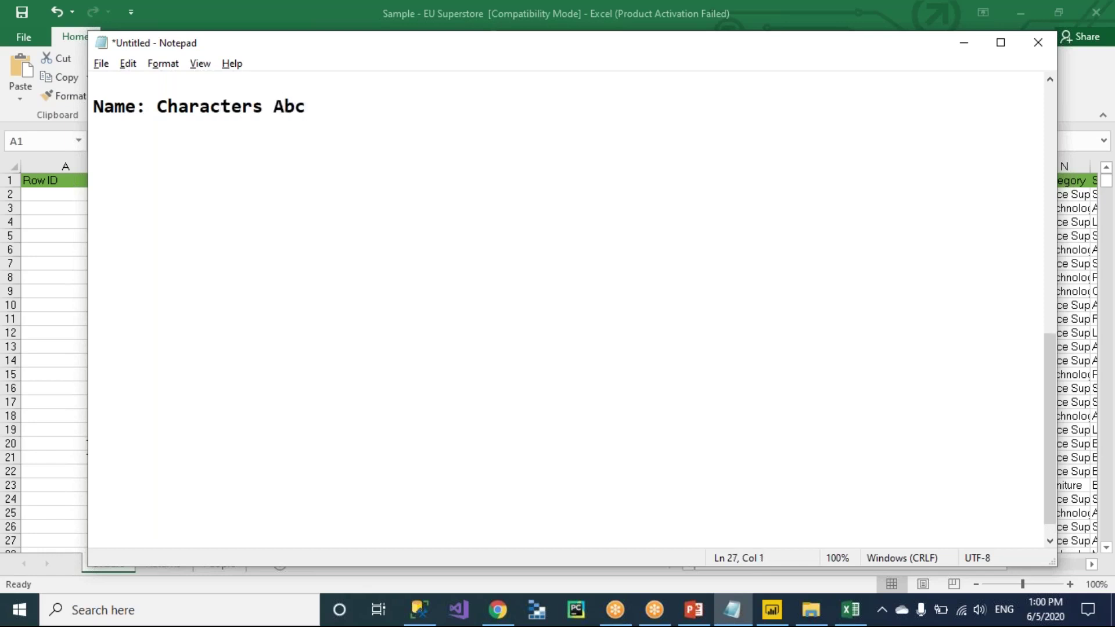
Add 'DOB: Date' and 'Sal: 123' example lines, then select all three examples.
type("DOB:")
type("Date")
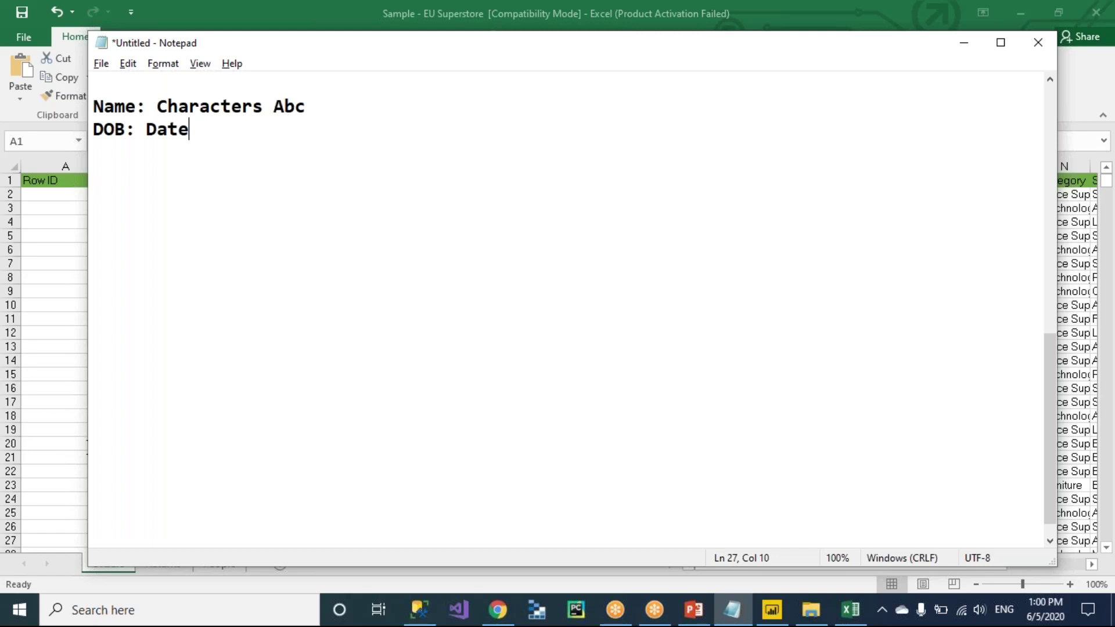
key("Return")
type("Sal: ")
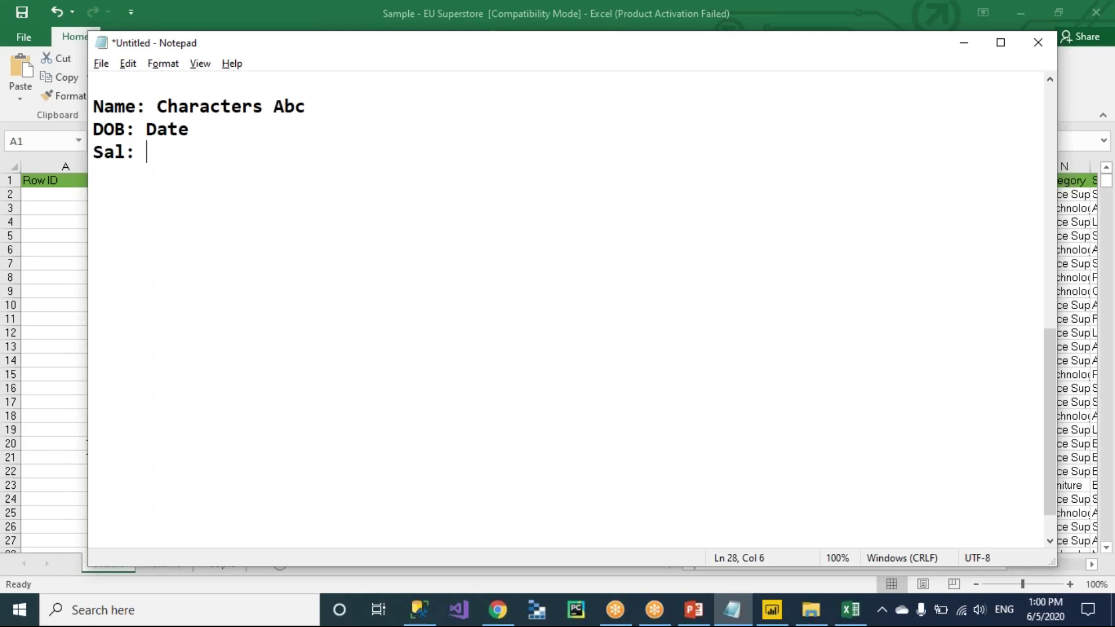
type("123")
key("Return")
key("shift+Up")
key("shift+Up")
key("shift+Up")
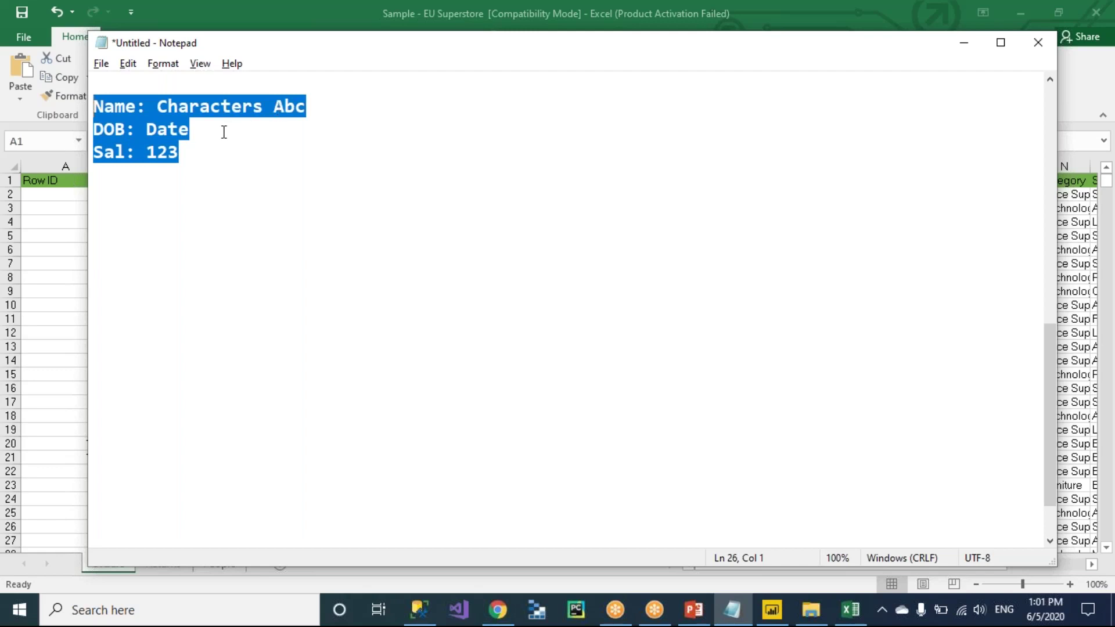
left_click(201, 150)
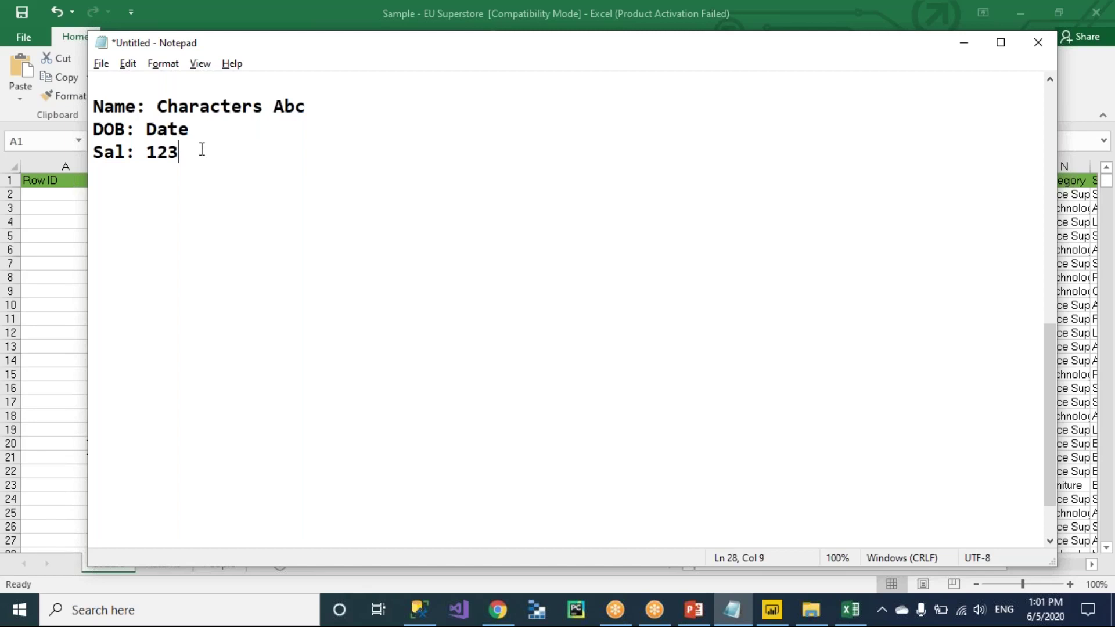
left_click_drag(202, 150, 94, 106)
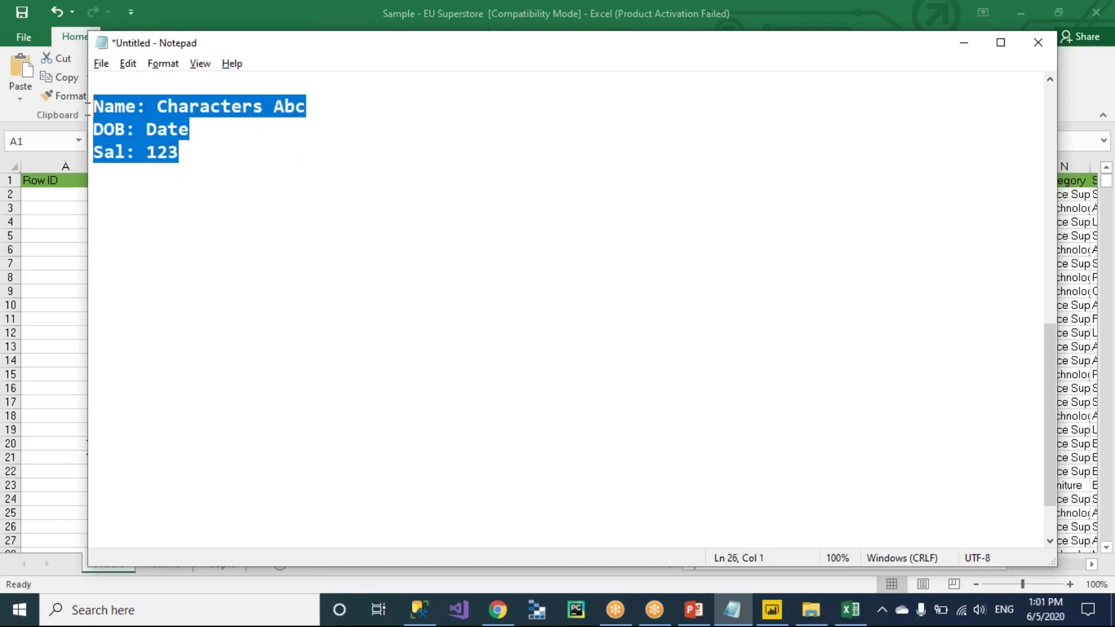
Replace the selected examples with three lines: String, Date and Integer.
type("String")
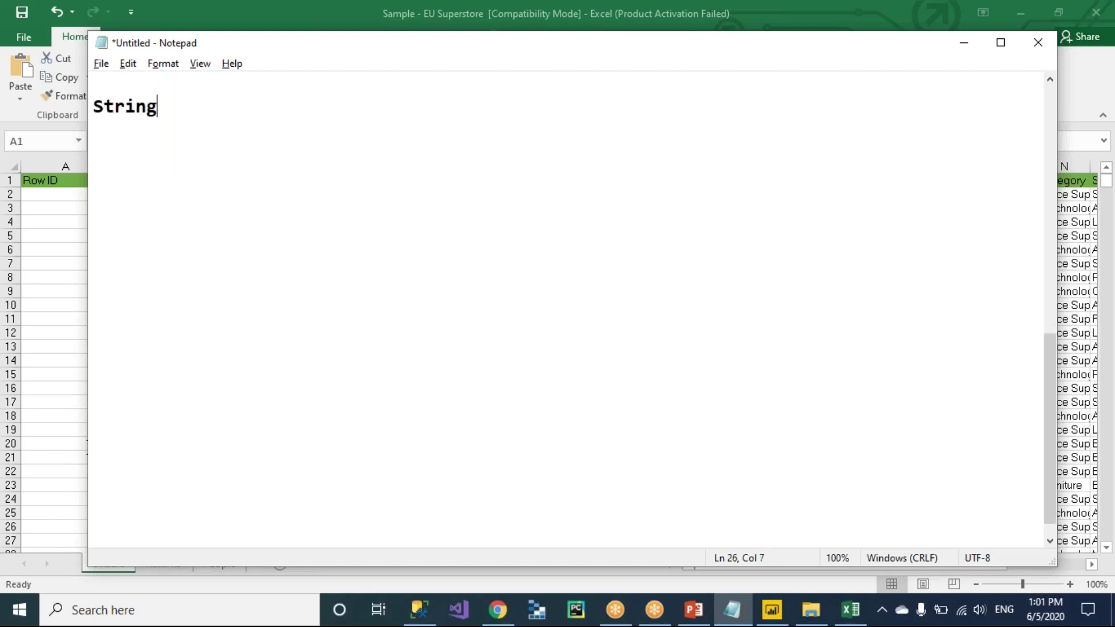
key("Return")
type("Date")
key("Return")
type("Integer")
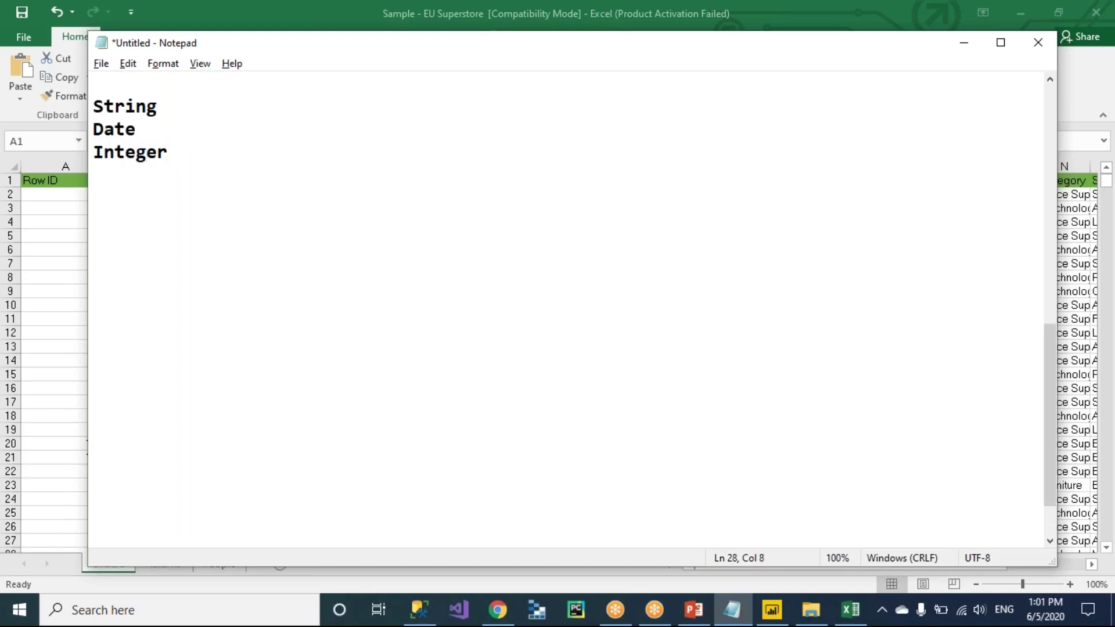
Define String as 'A field which contains characters'.
key("Up")
key("Up")
key("End")
type(": W")
key("BackSpace")
type("A fil")
key("BackSpace")
type("eld whic")
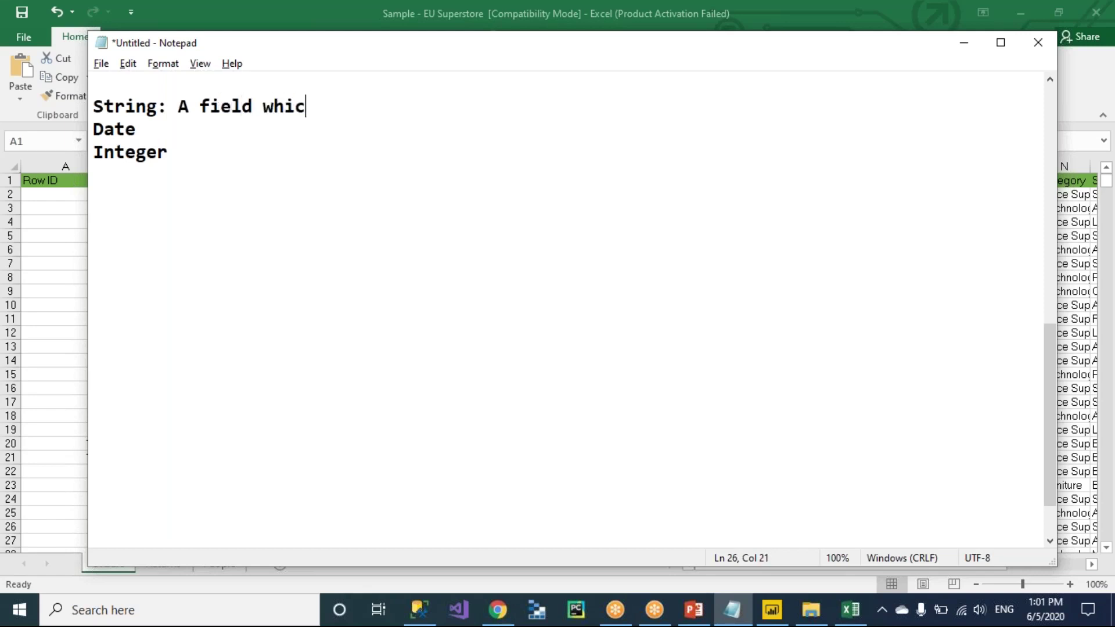
type("h contains characters")
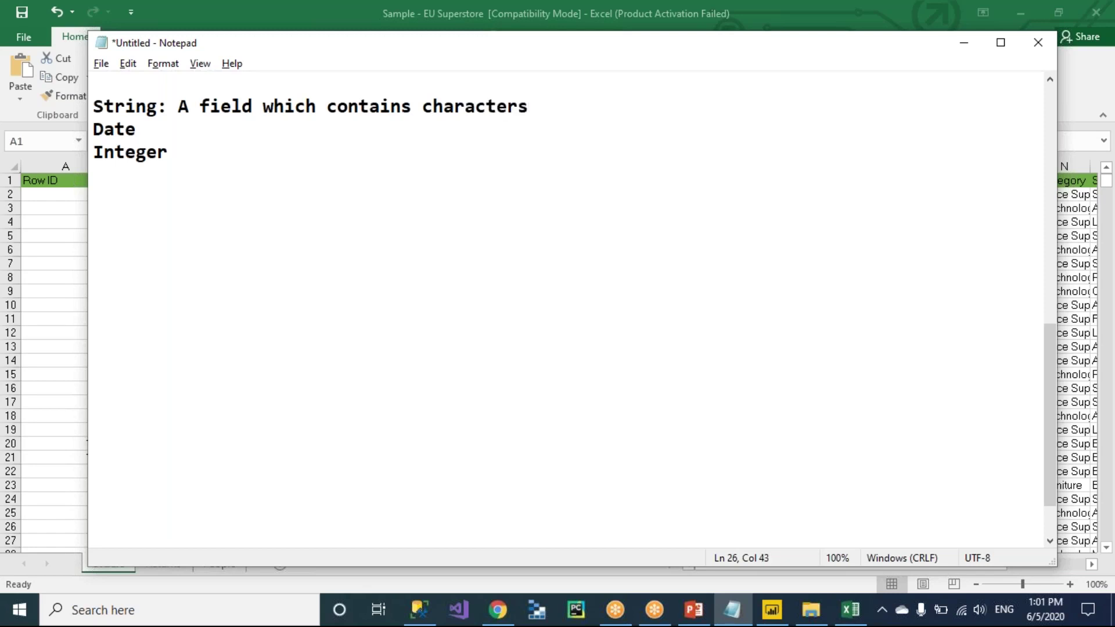
Define Date as a field giving information about the calendar or dates.
key("Down")
type(": Dates, A")
key("BackSpace")
key("BackSpace")
key("BackSpace")
key("BackSpace")
key("BackSpace")
key("BackSpace")
key("BackSpace")
key("BackSpace")
key("BackSpace")
type("A field whic")
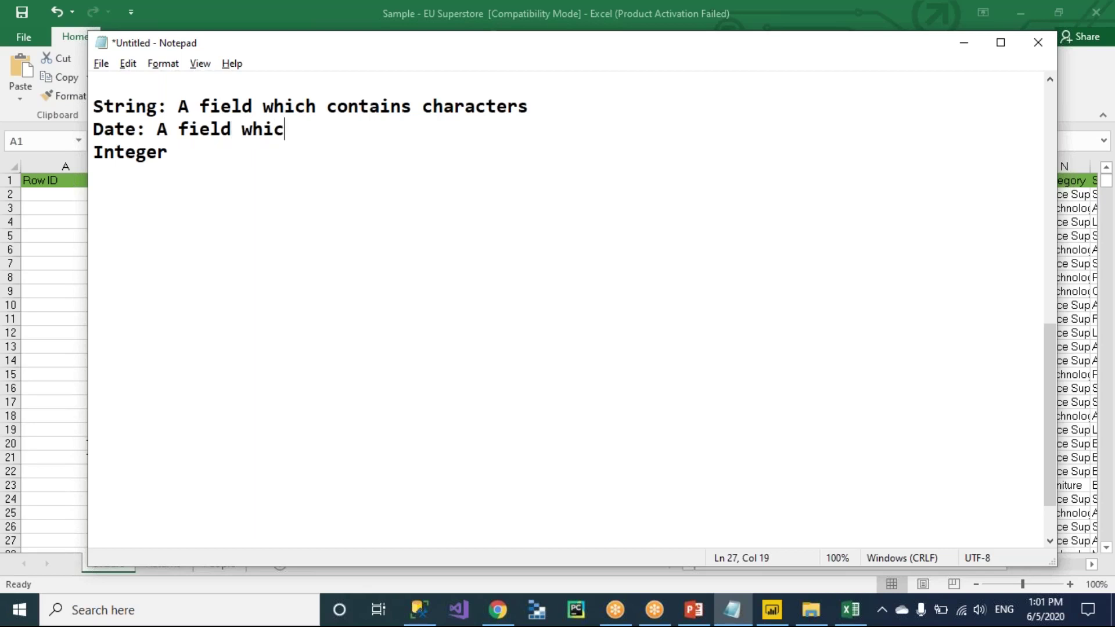
type("h gives an in")
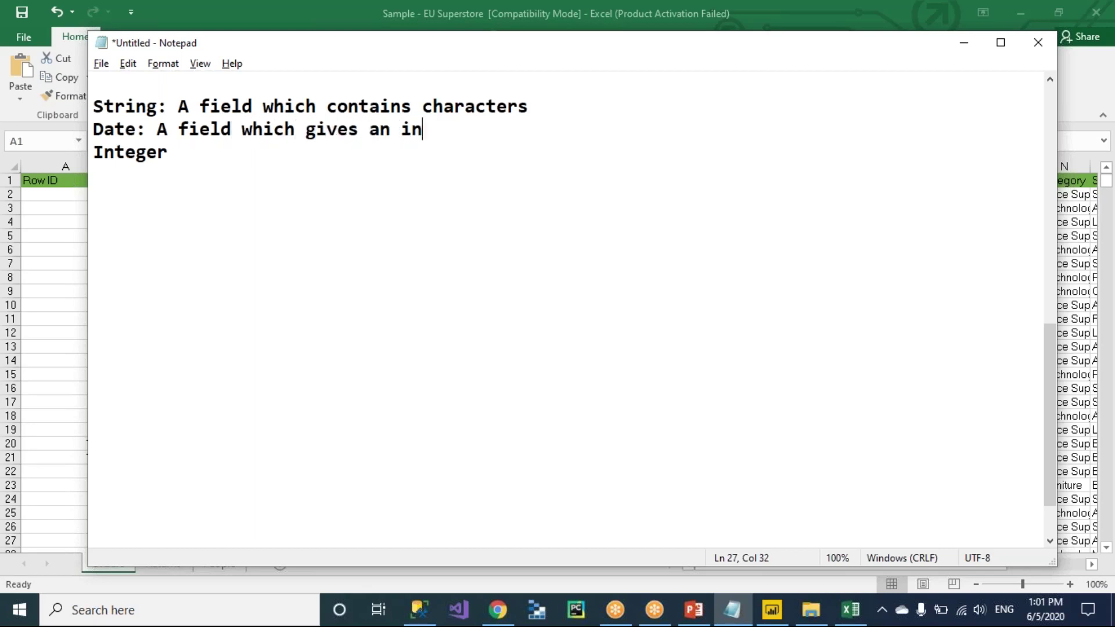
type("fromation about the")
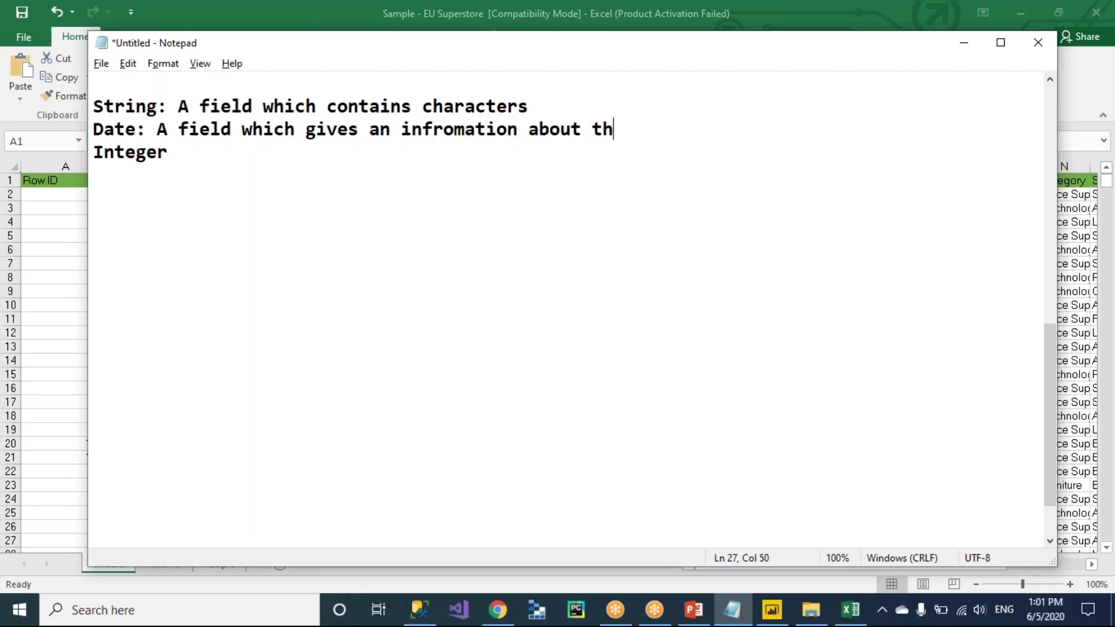
key("BackSpace")
key("BackSpace")
key("BackSpace")
type("calender or dates")
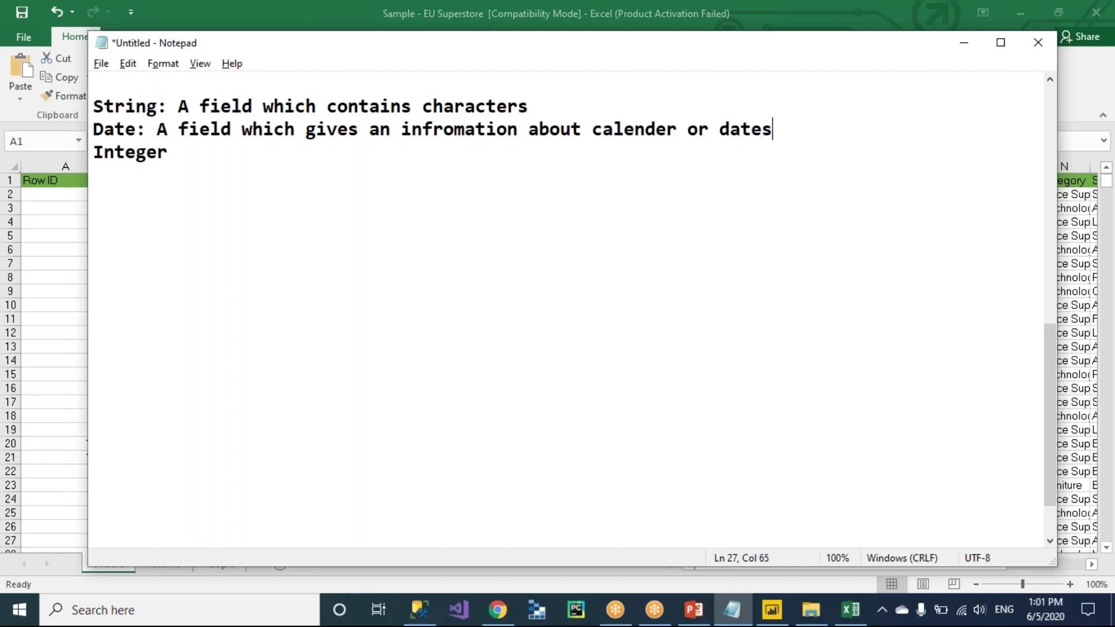
Define Integer as 'A field which contains or gives numerical information', fixing the typo.
key("Down")
type(": A field whic")
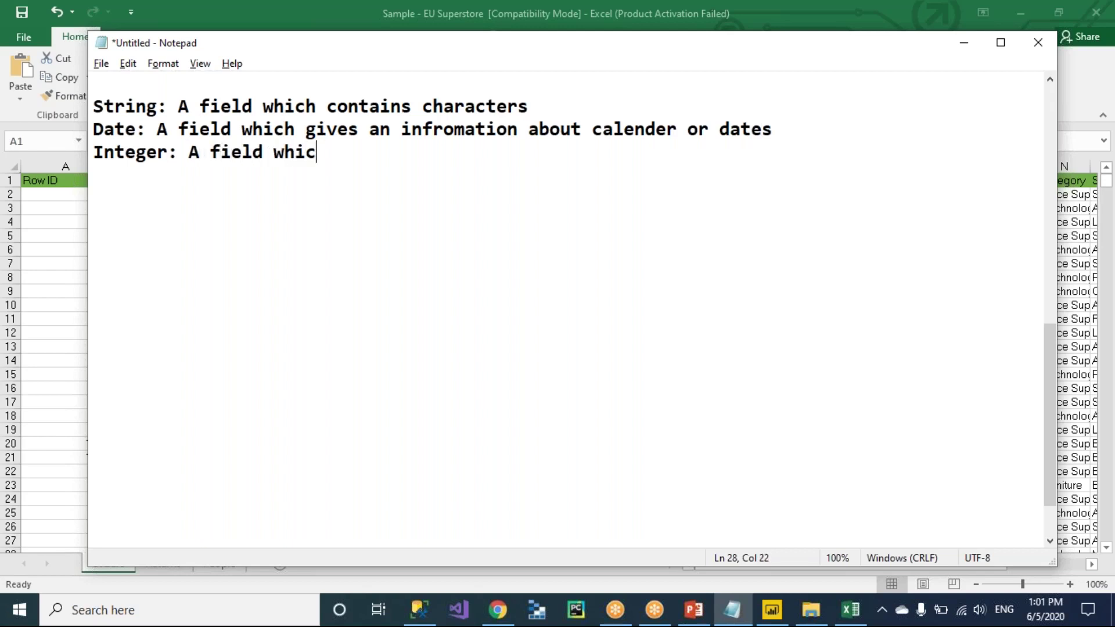
type("h contains o")
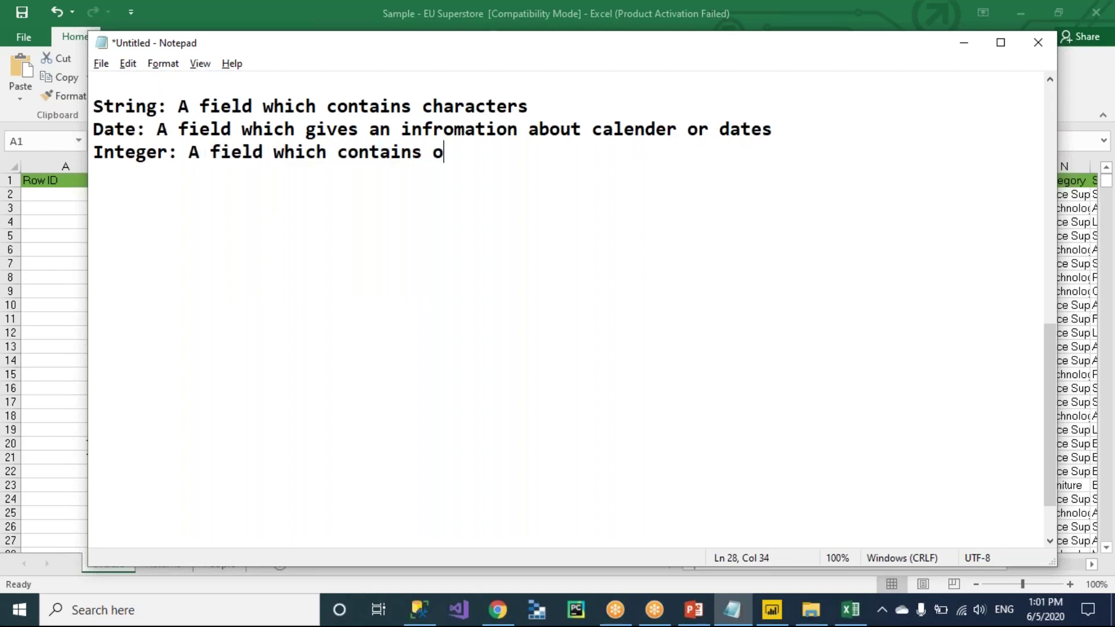
type("r gives nu")
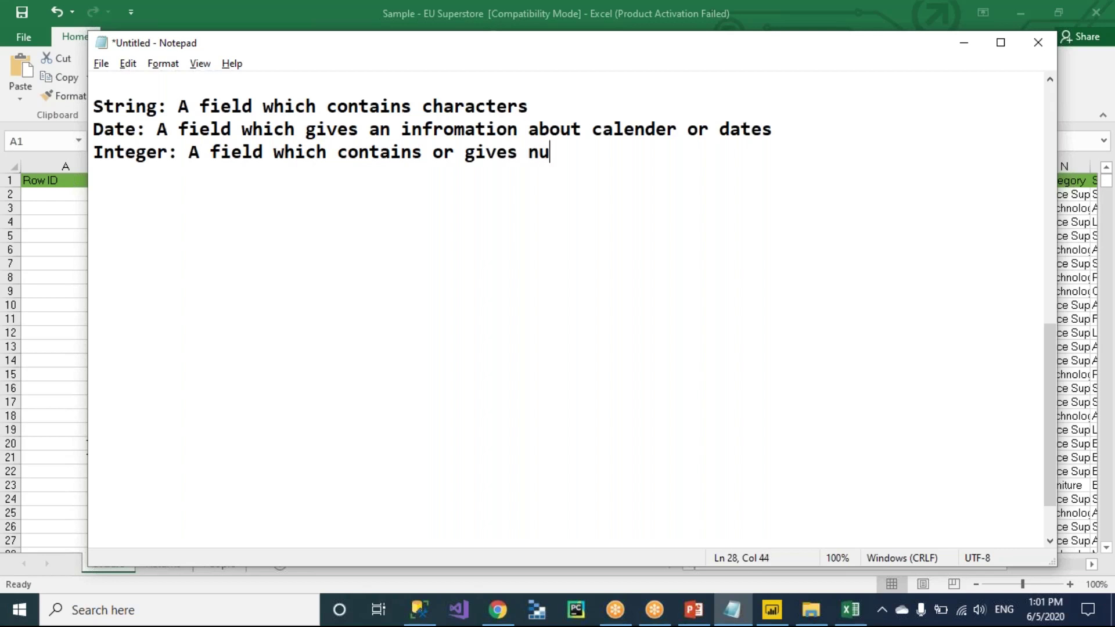
type("merical informaiton")
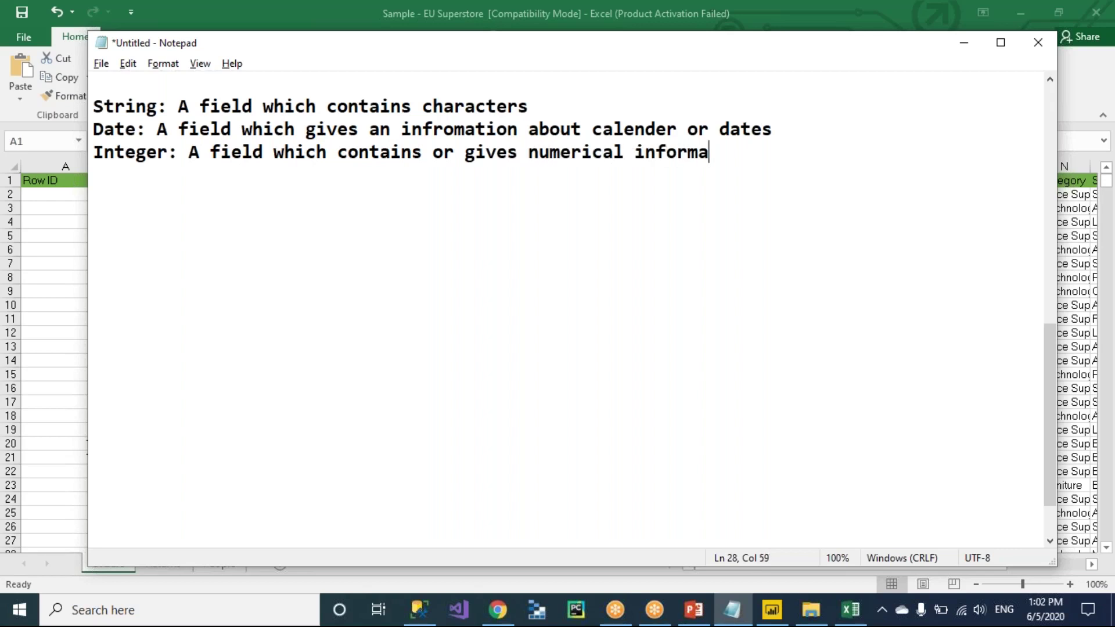
key("Left")
key("Left")
key("Left")
key("BackSpace")
key("Right")
type("i")
left_click(752, 152)
Extend the String definition with 'or a field which contains characters and special charcters also called a string'.
left_click(134, 110)
left_click(124, 128)
left_click(133, 152)
left_click_drag(182, 106, 423, 99)
left_click(414, 106)
type("giv")
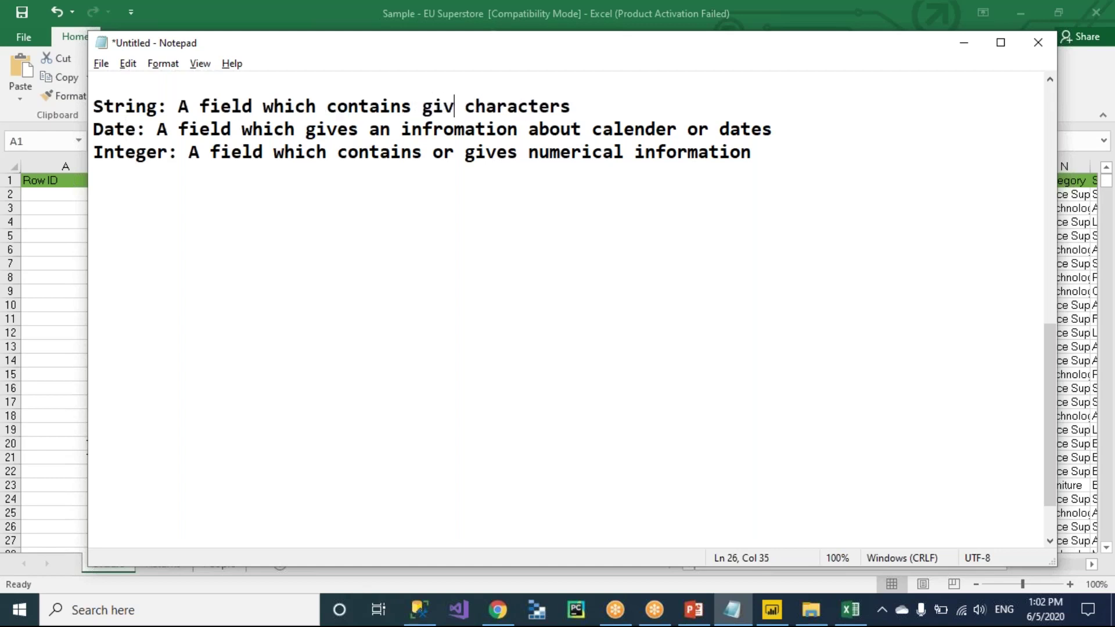
key("BackSpace")
key("BackSpace")
key("BackSpace")
type("or give")
key("BackSpace")
key("BackSpace")
key("BackSpace")
key("BackSpace")
key("BackSpace")
key("BackSpace")
key("BackSpace")
key("BackSpace")
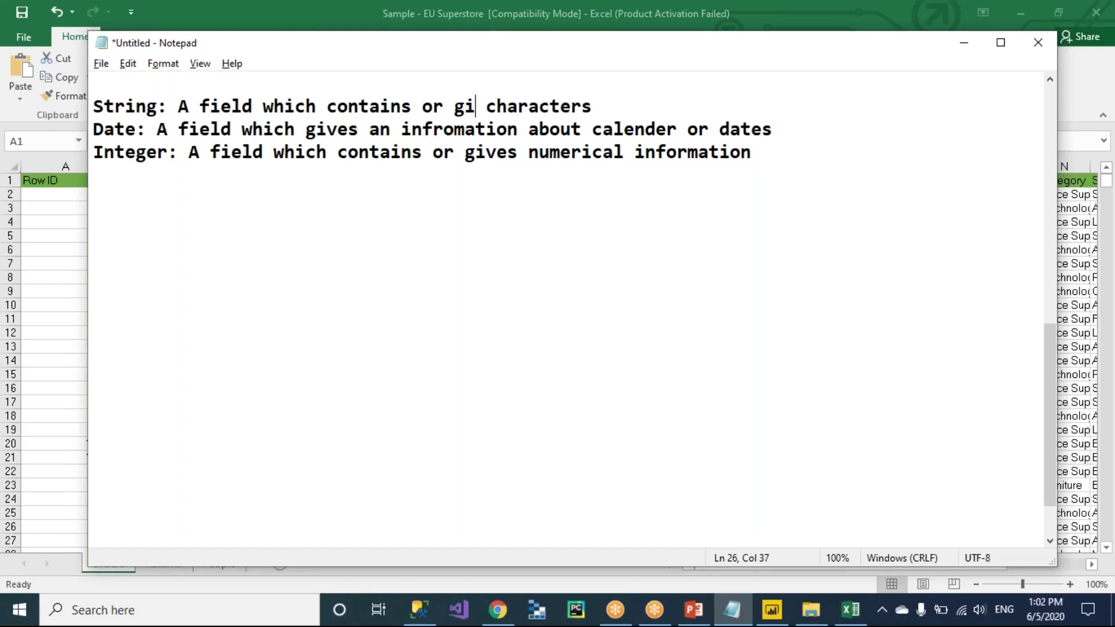
left_click(549, 112)
type("o")
type("r a field ")
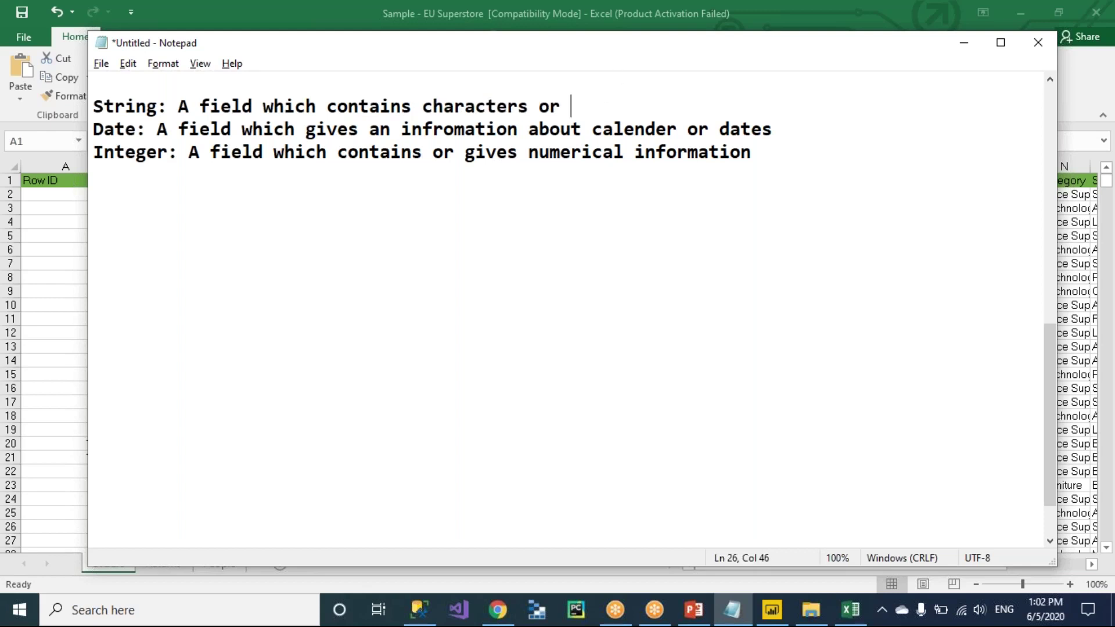
type("which cont")
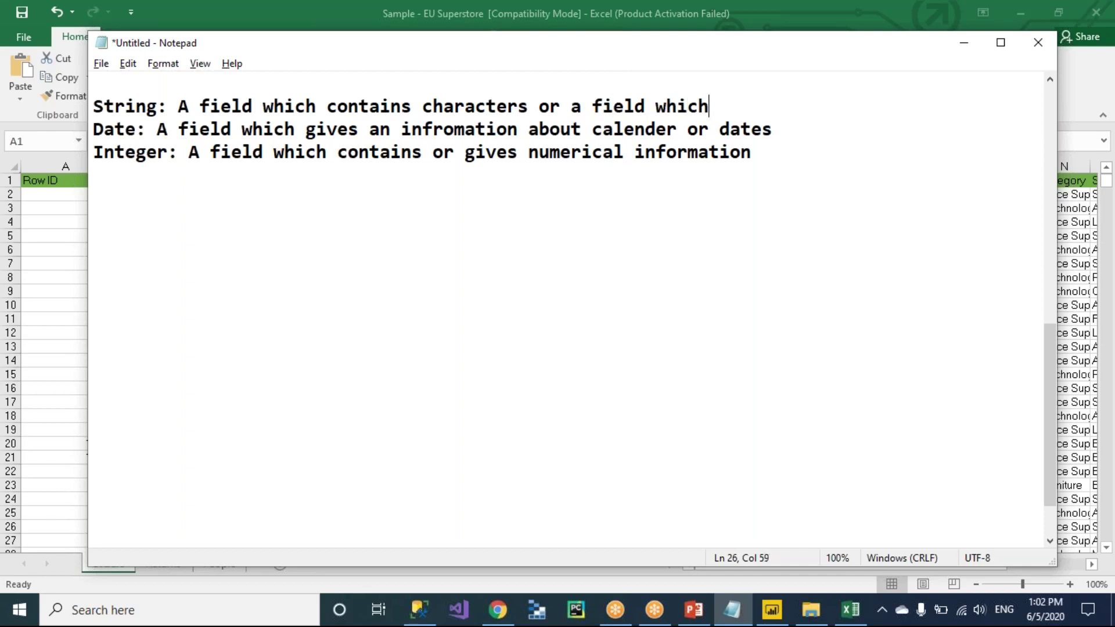
type("ains c")
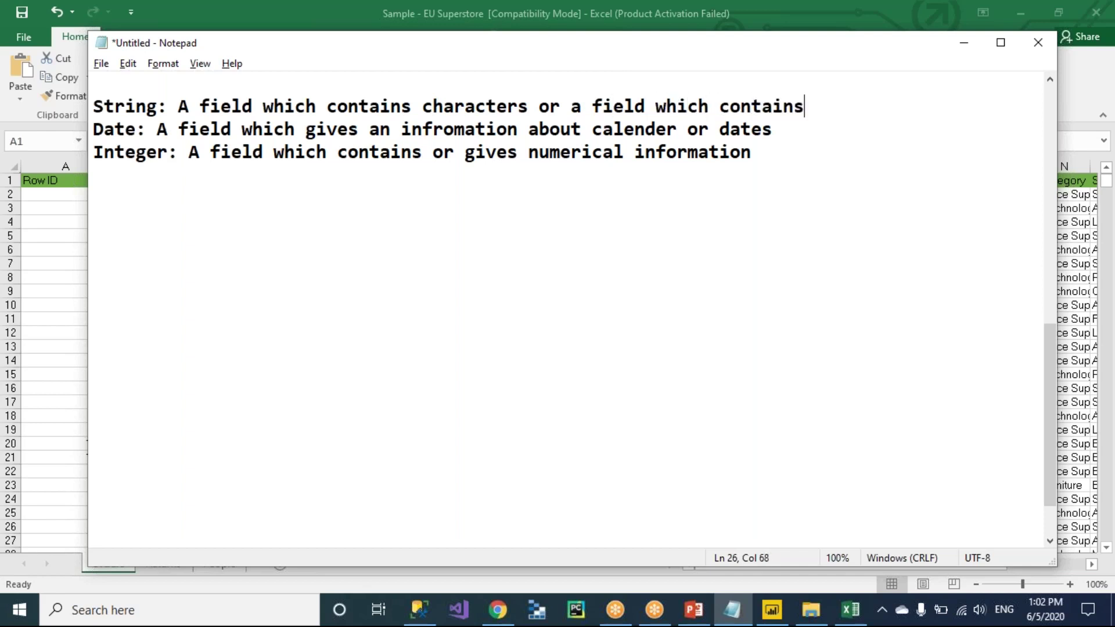
type("hara")
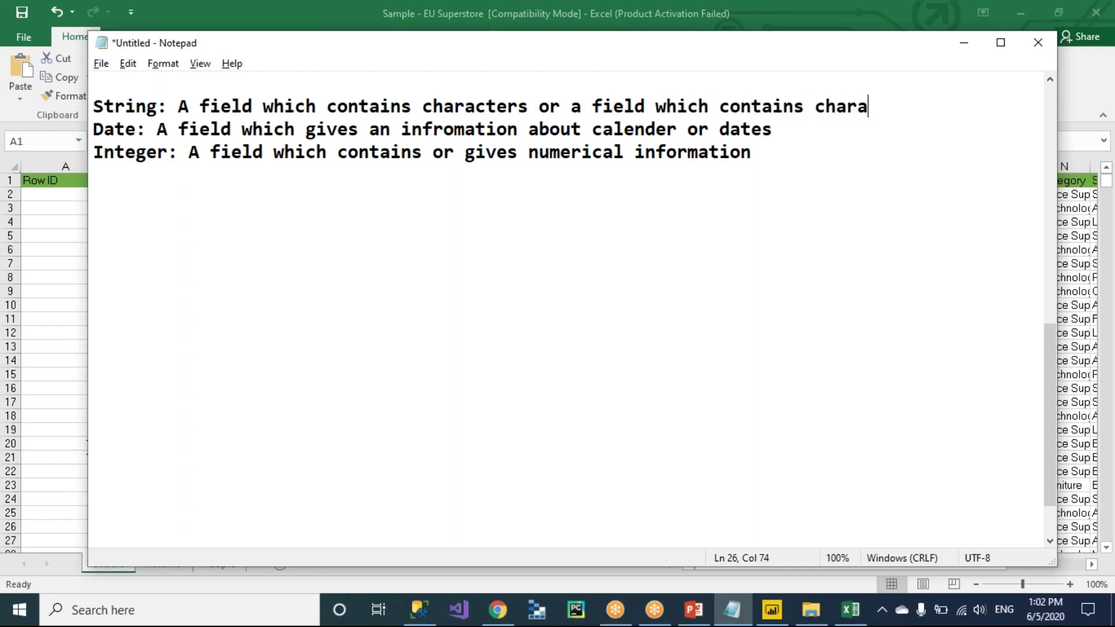
type("cters and special")
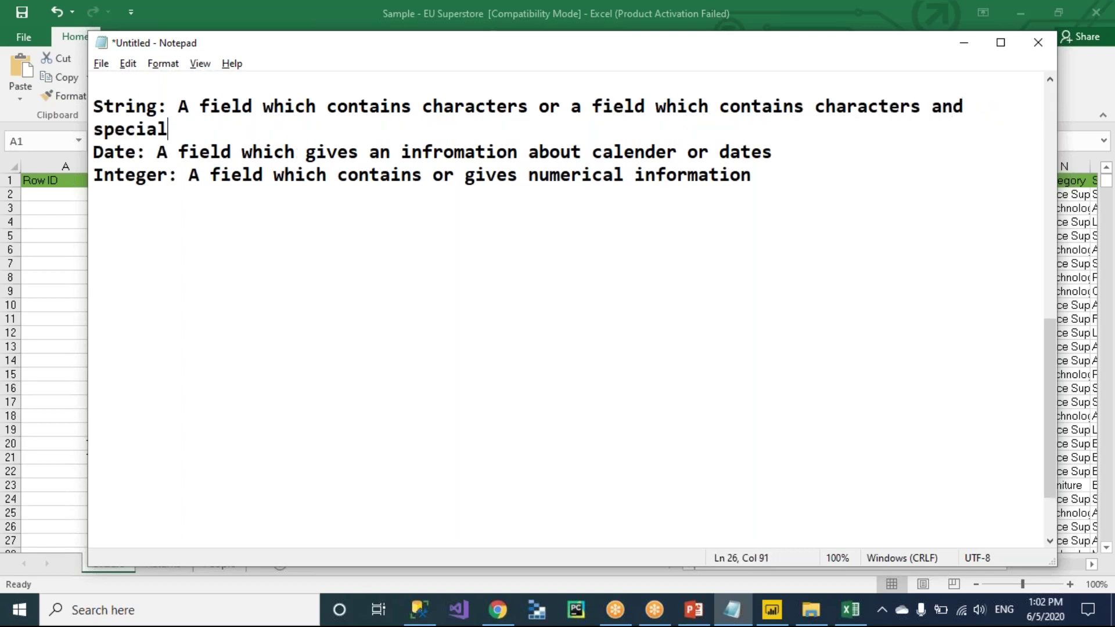
type(" charcters")
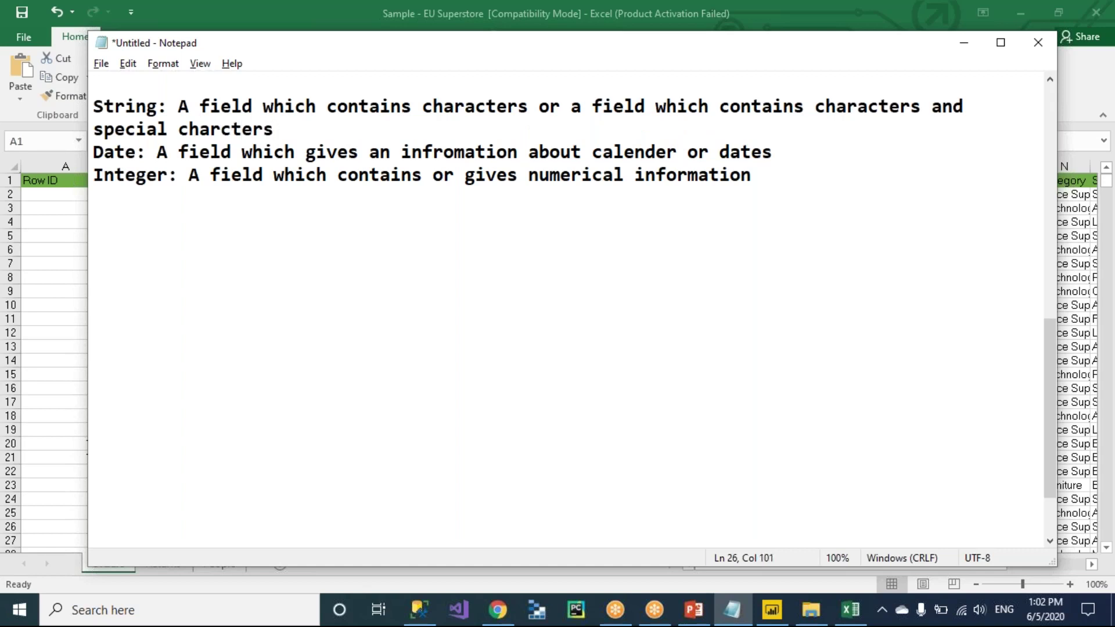
type(" also called")
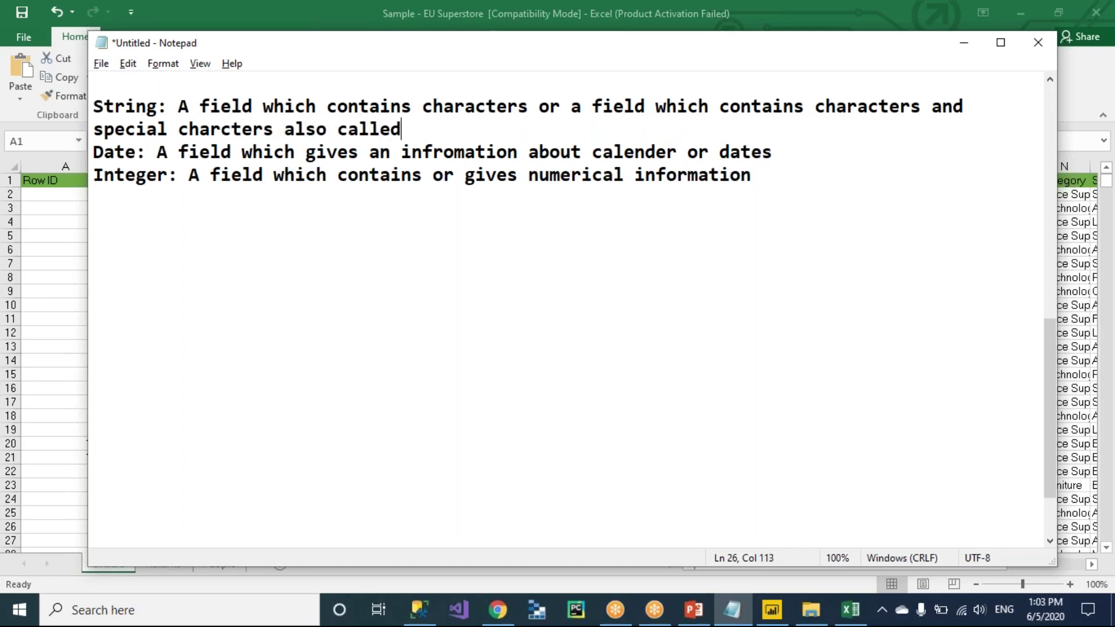
type(" a string")
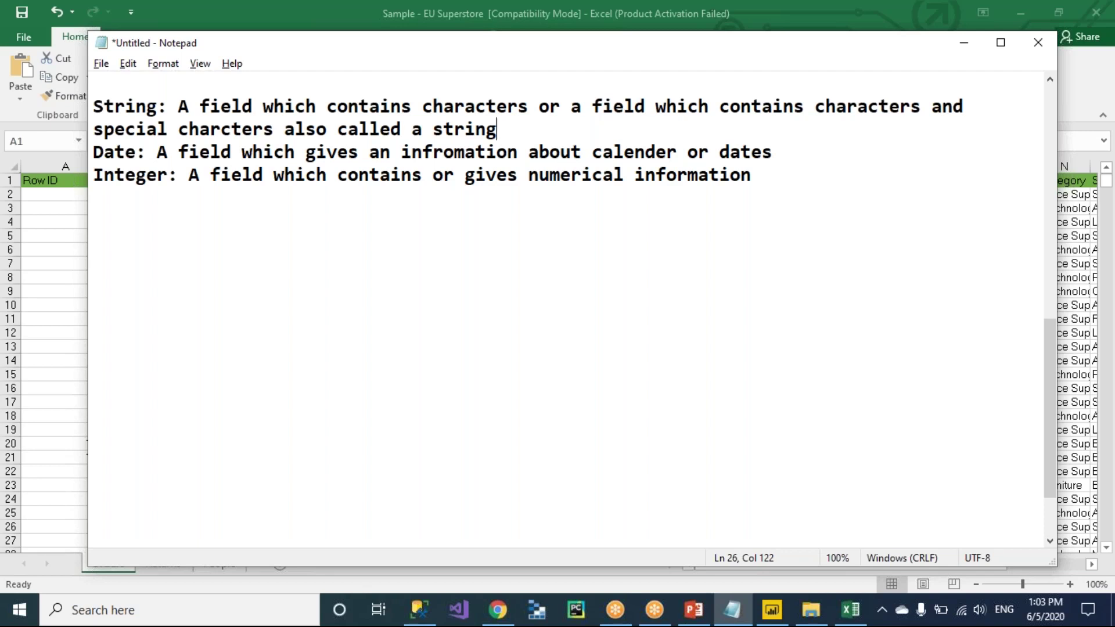
Type a sample e-mail address lower on the page as an example, then delete it.
left_click(413, 305)
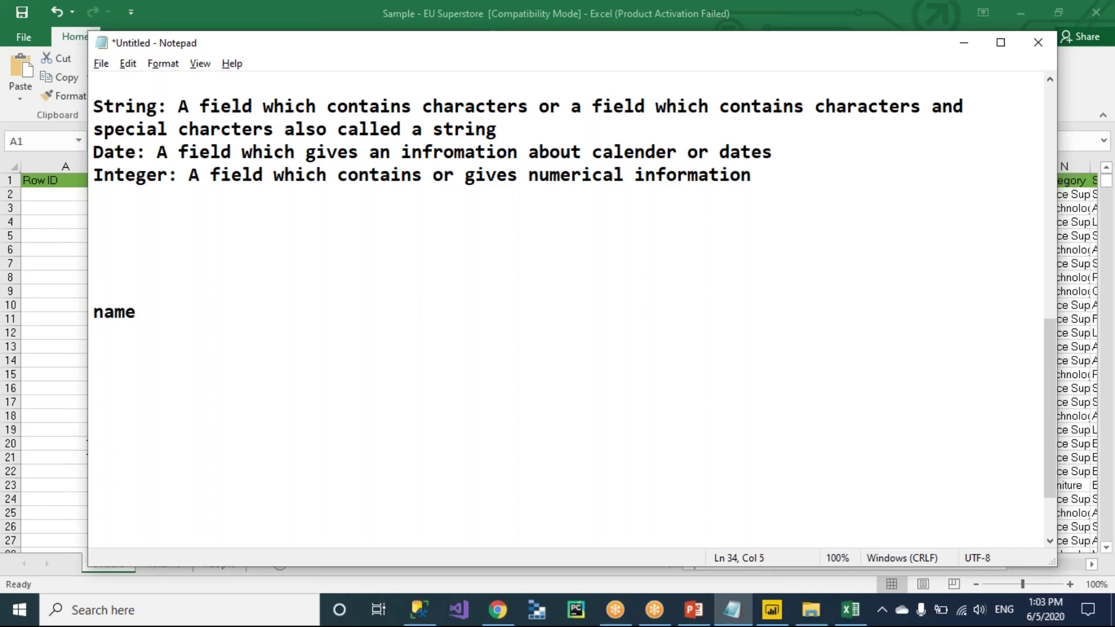
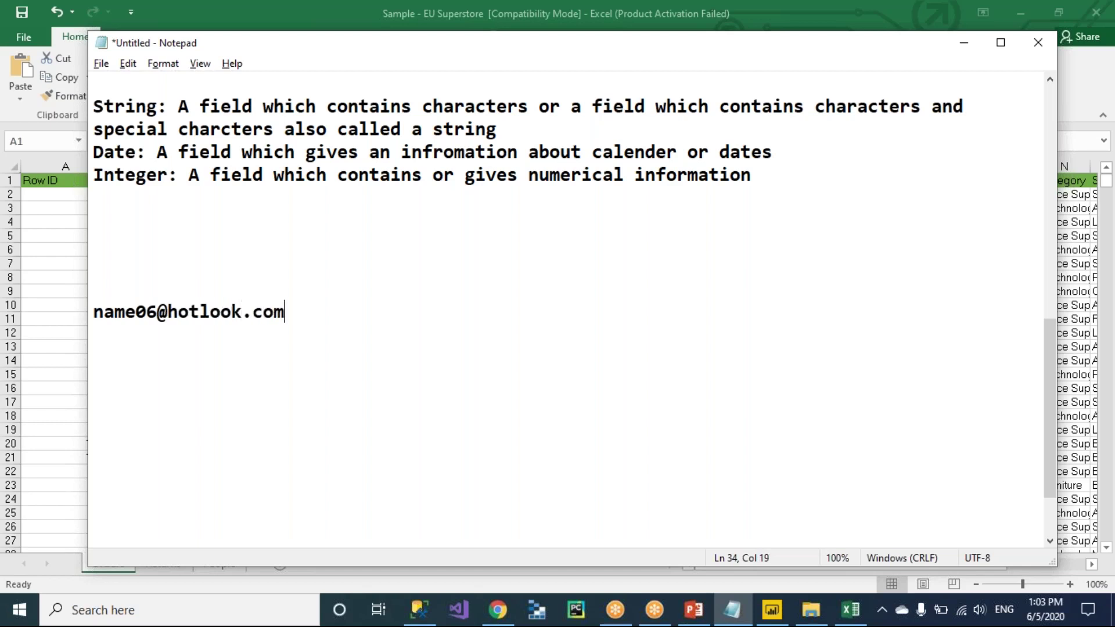
key("Left")
key("Left")
key("Left")
left_click_drag(317, 311, 92, 311)
left_click(91, 306)
key("shift+End")
key("Delete")
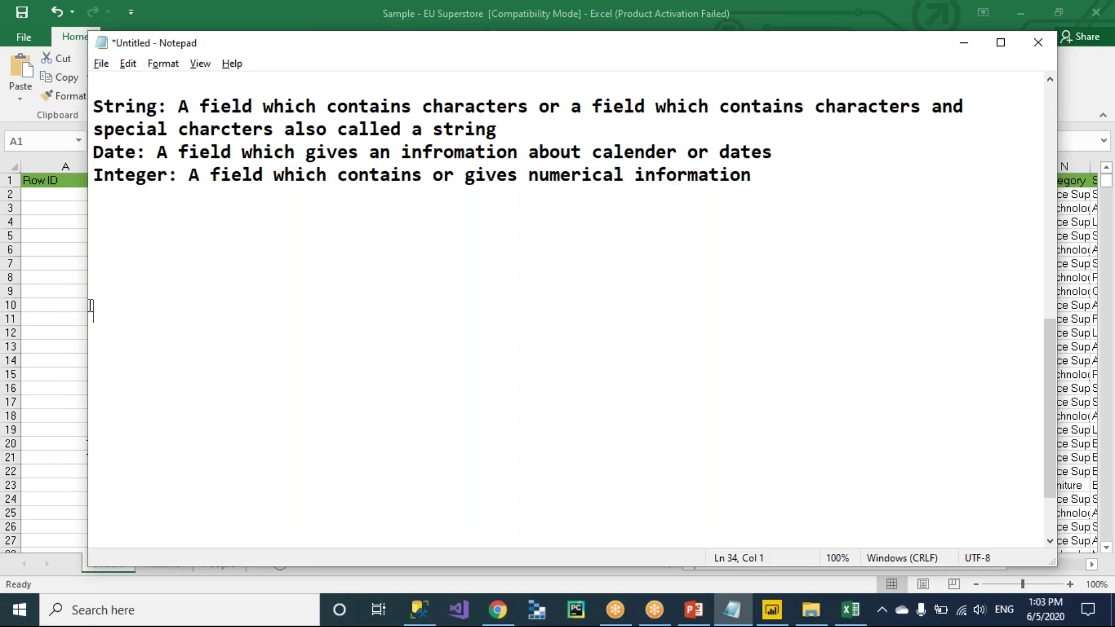
key("Up")
key("Up")
key("Up")
key("Up")
Append 'or character and special character and numbers' to the String definition.
left_click(591, 102)
left_click_drag(819, 107, 817, 120)
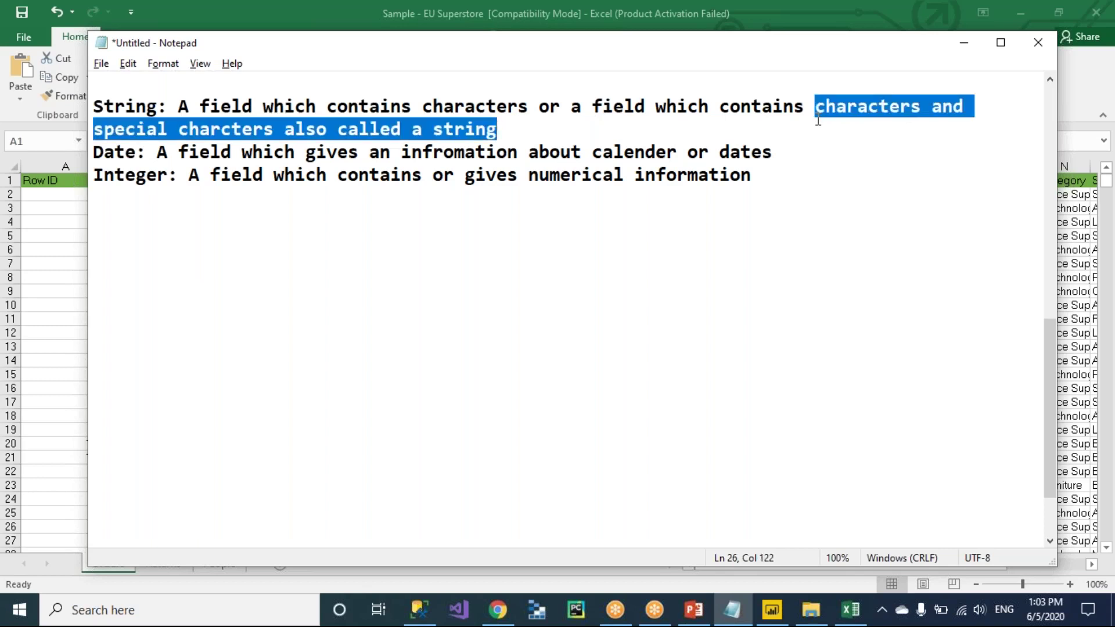
left_click(629, 127)
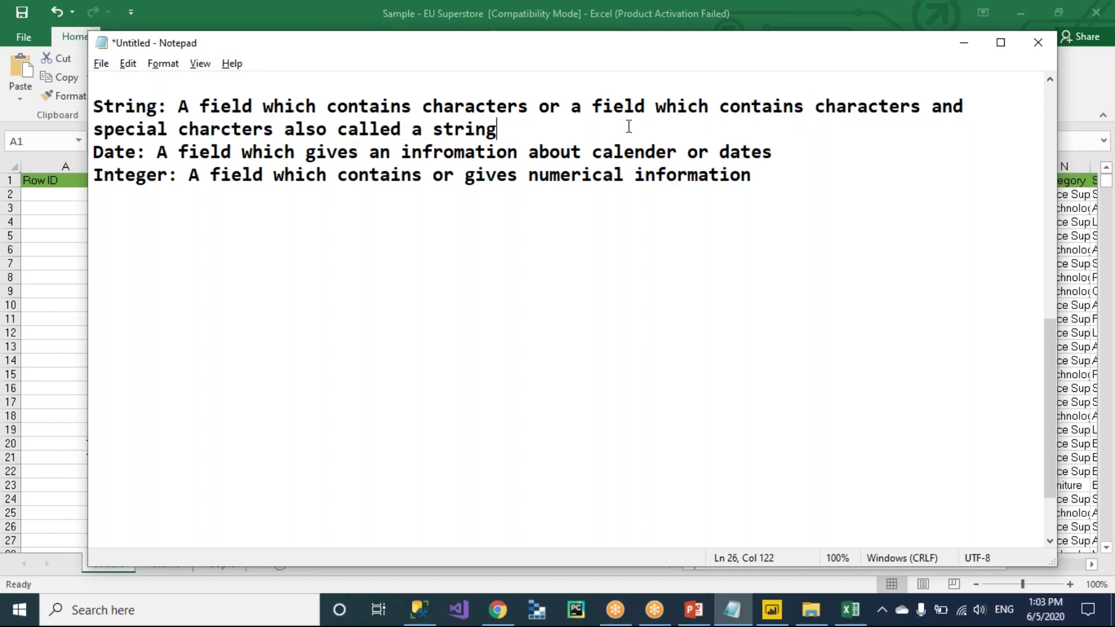
left_click_drag(655, 106, 671, 127)
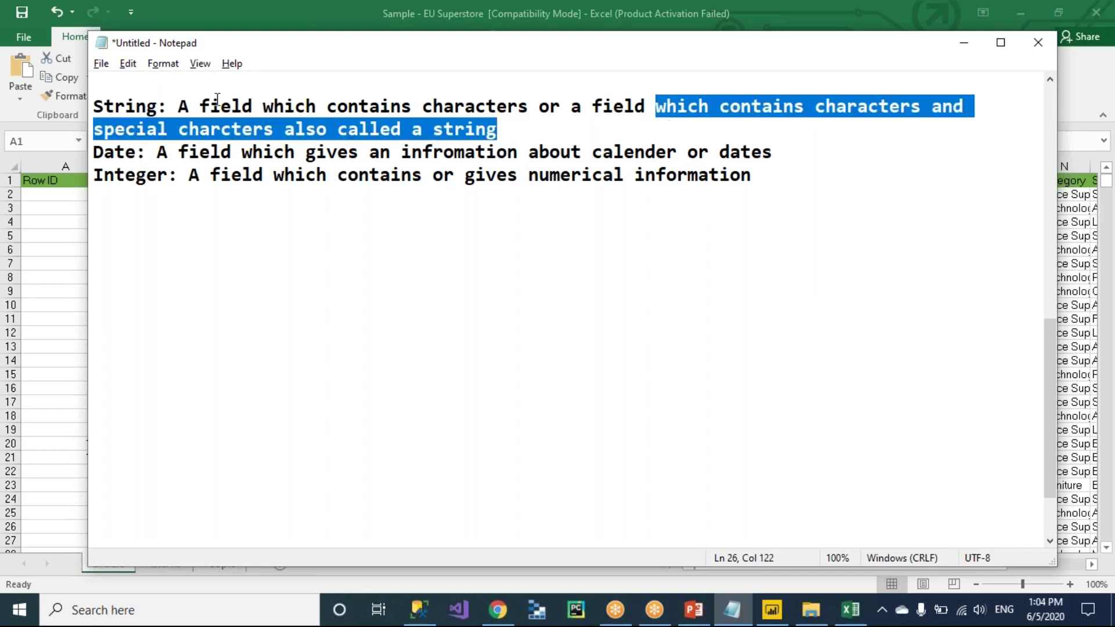
left_click(349, 135)
left_click(525, 129)
type("o")
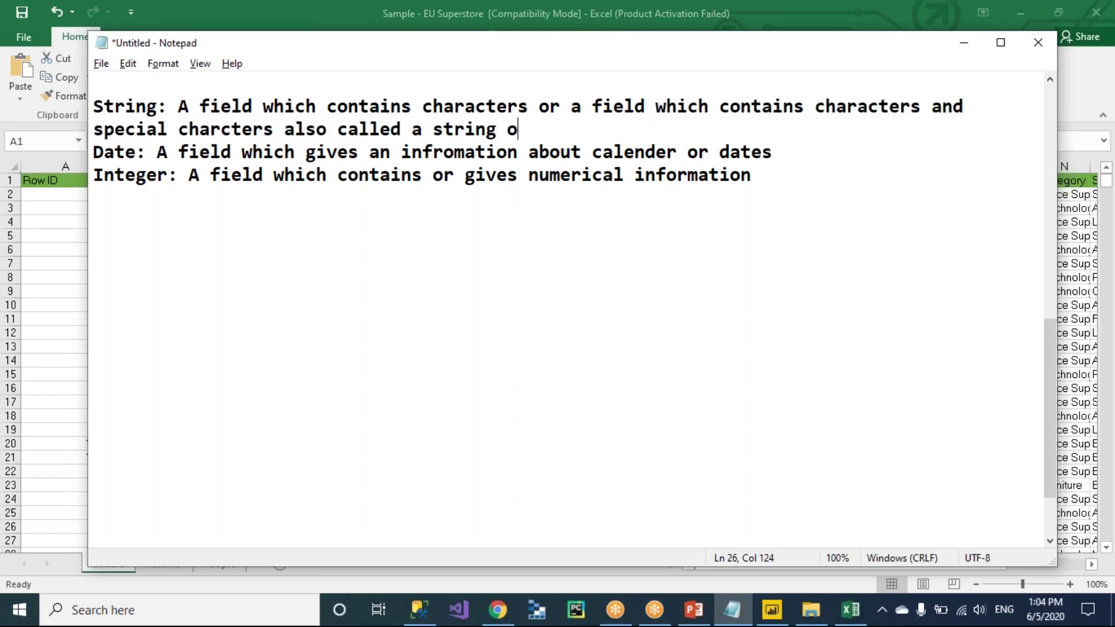
type("r character and special ")
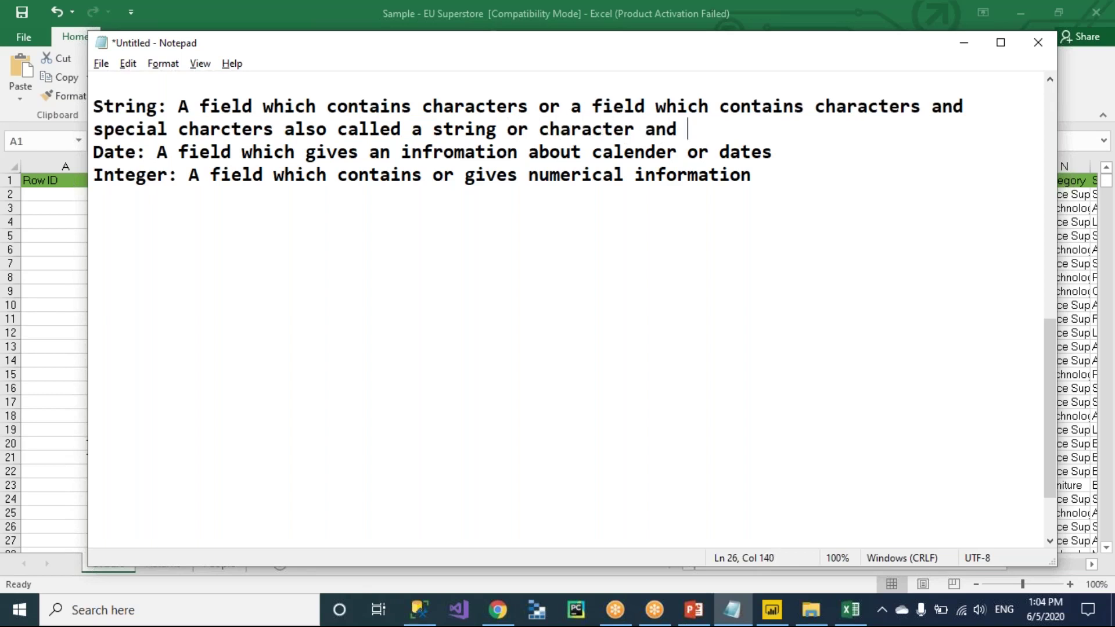
type("character a")
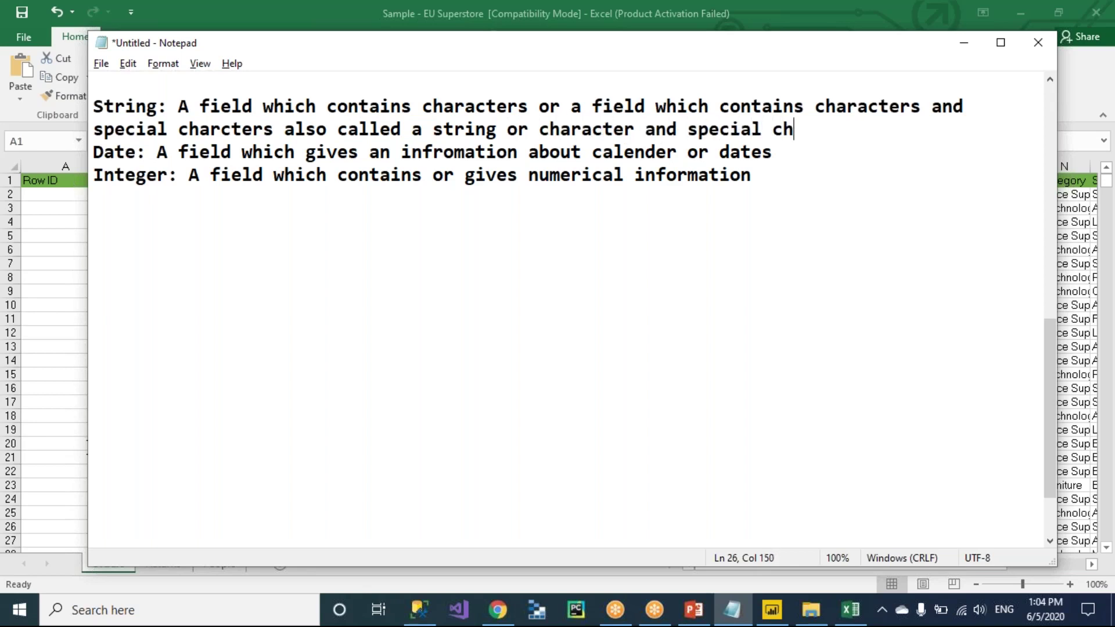
type("nd numbers")
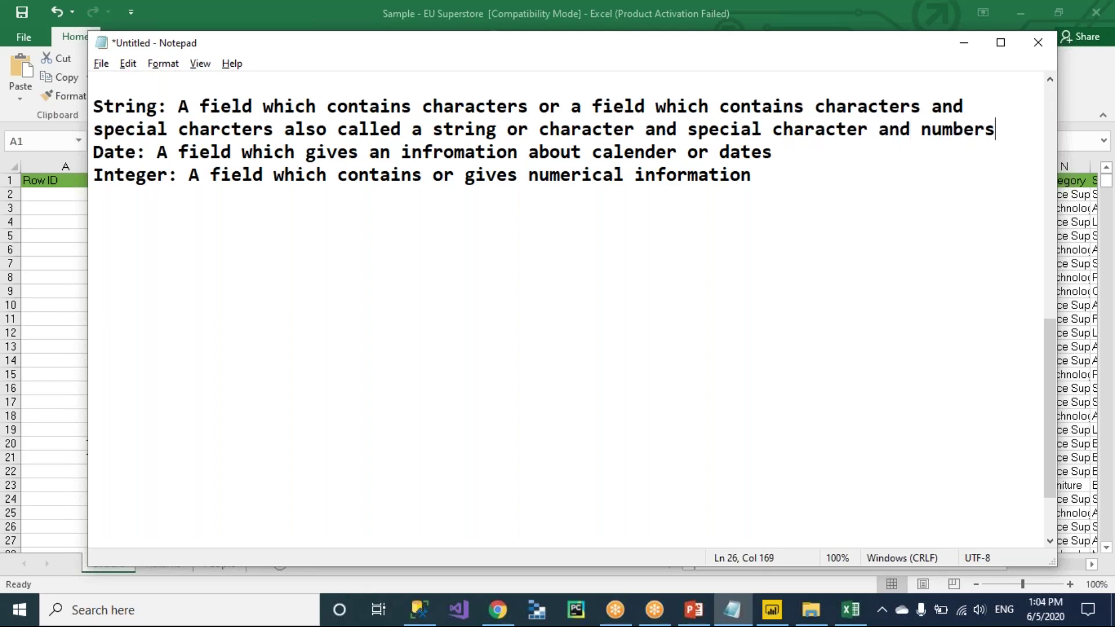
Insert blank lines between the String, Date and Integer definitions and below Integer.
key("Return")
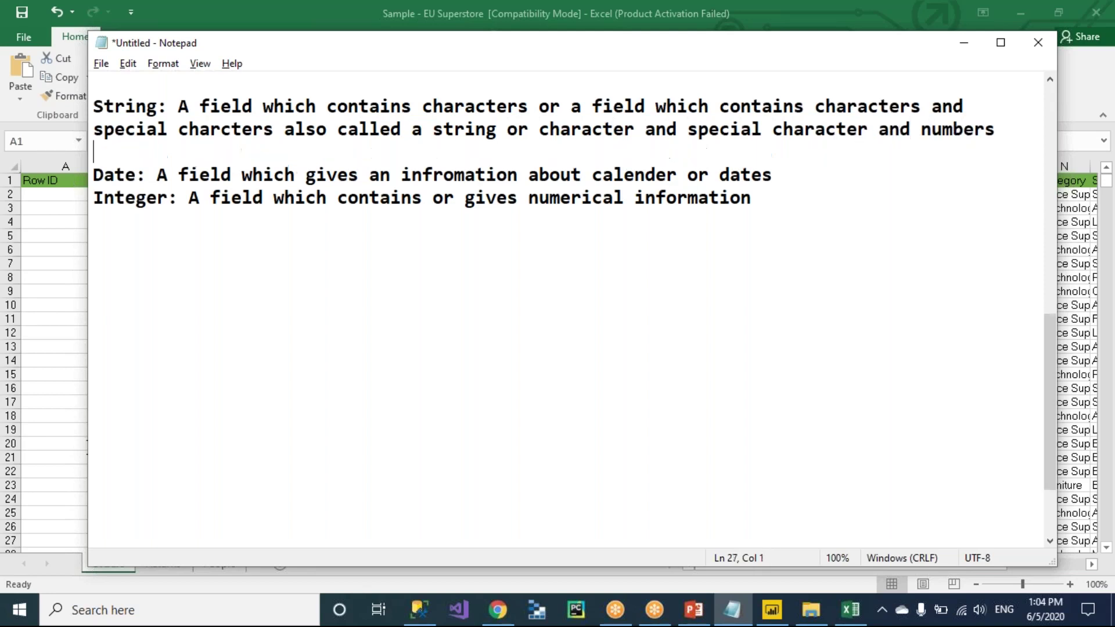
key("Down")
key("Down")
key("Return")
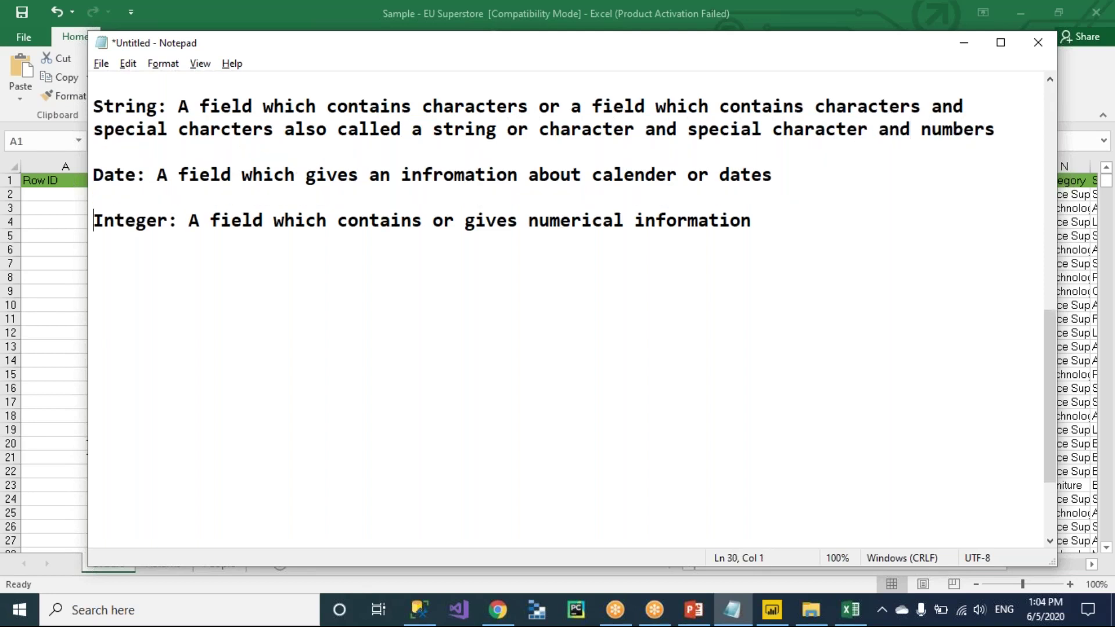
left_click(773, 218)
key("Return")
key("Return")
left_click_drag(656, 129, 678, 129)
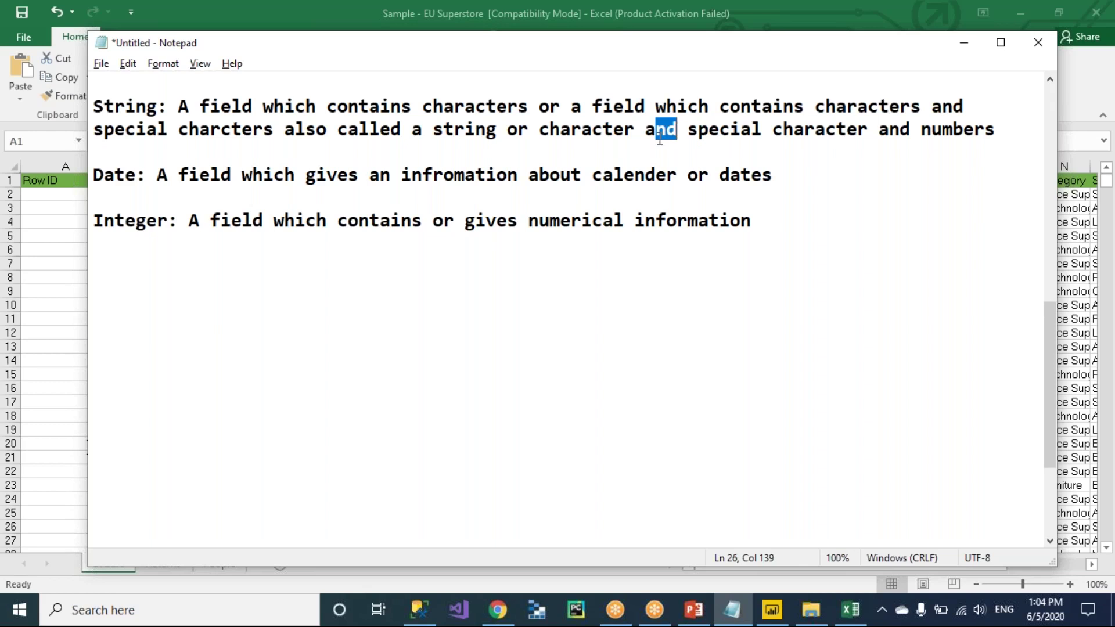
left_click_drag(507, 129, 1017, 133)
left_click(1017, 133)
left_click_drag(1011, 131, 542, 140)
left_click(782, 206)
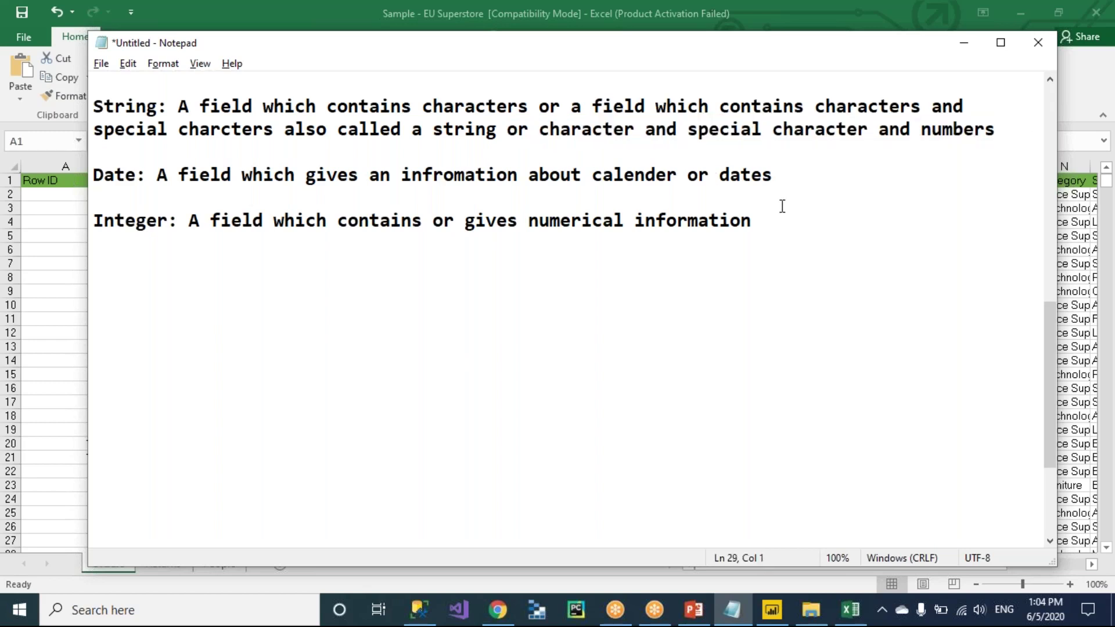
left_click(770, 220)
key("Return")
key("Return")
type("order")
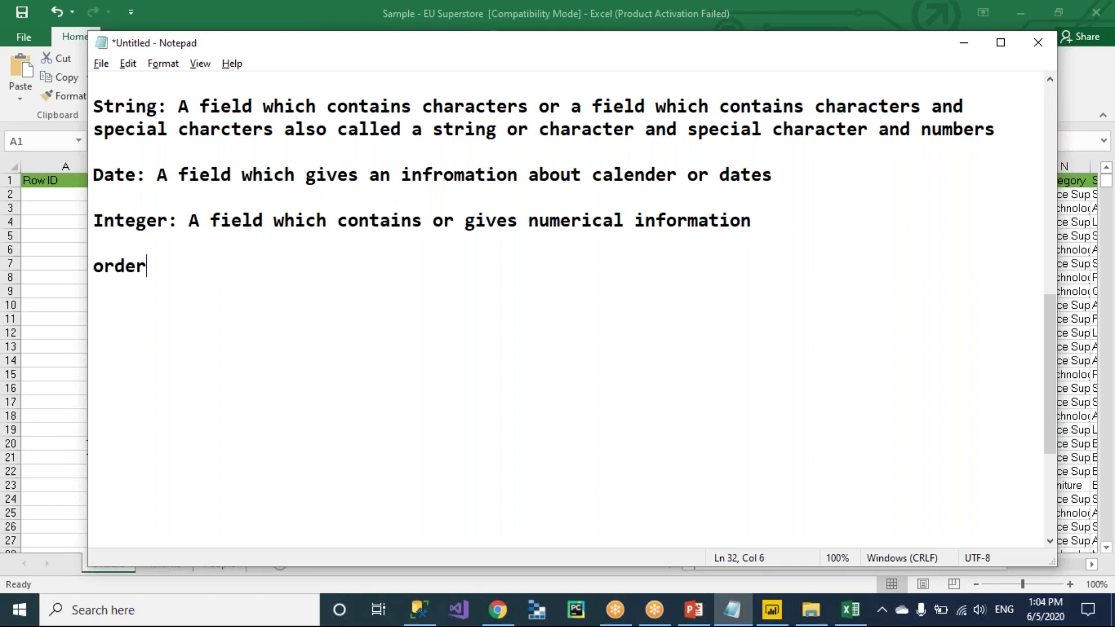
type(" id: abc123")
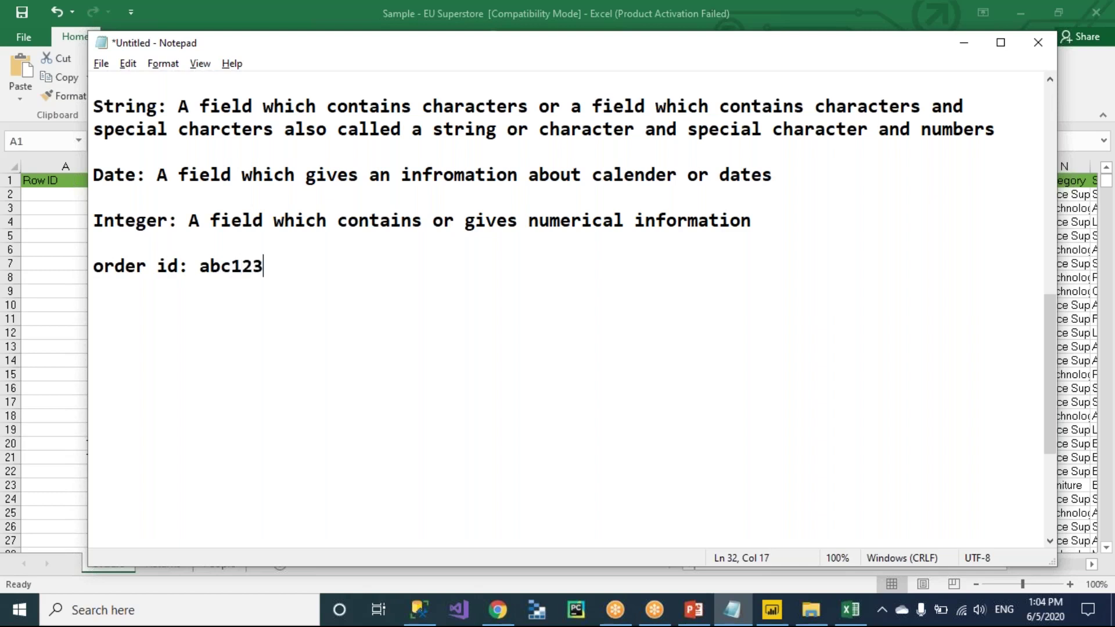
key("BackSpace")
type("#")
key("shift+Left")
key("shift+Left")
key("shift+Left")
key("shift+Left")
key("shift+Left")
key("shift+Left")
key("shift+Left")
key("shift+Left")
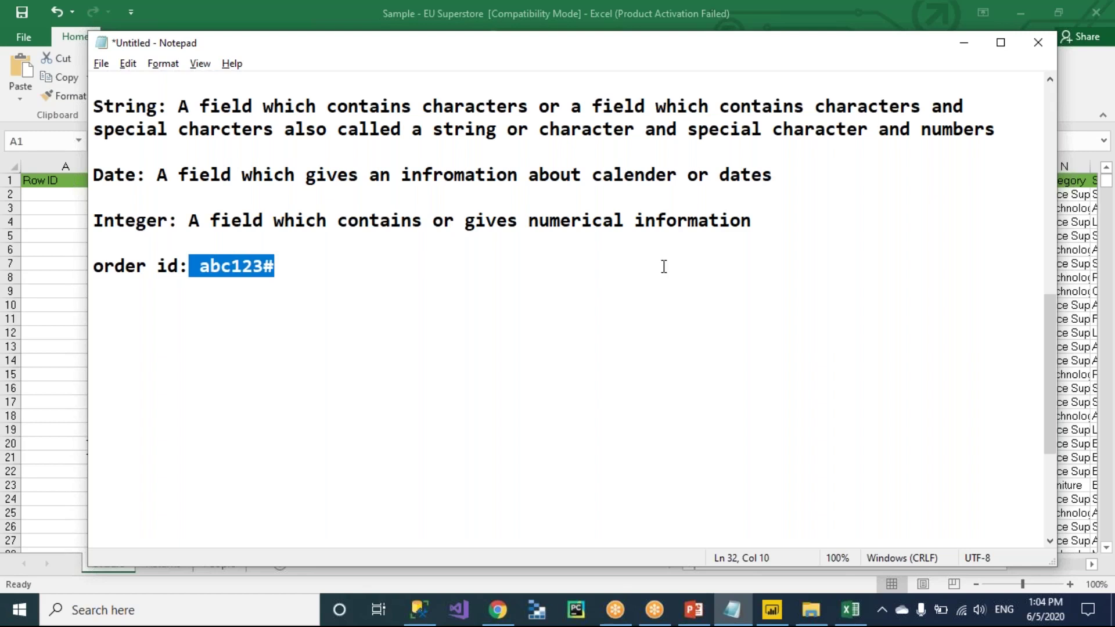
left_click(287, 268)
key("shift+Left")
key("shift+Left")
key("shift+Left")
key("shift+Left")
key("shift+Left")
key("shift+Left")
key("shift+Left")
left_click(294, 269)
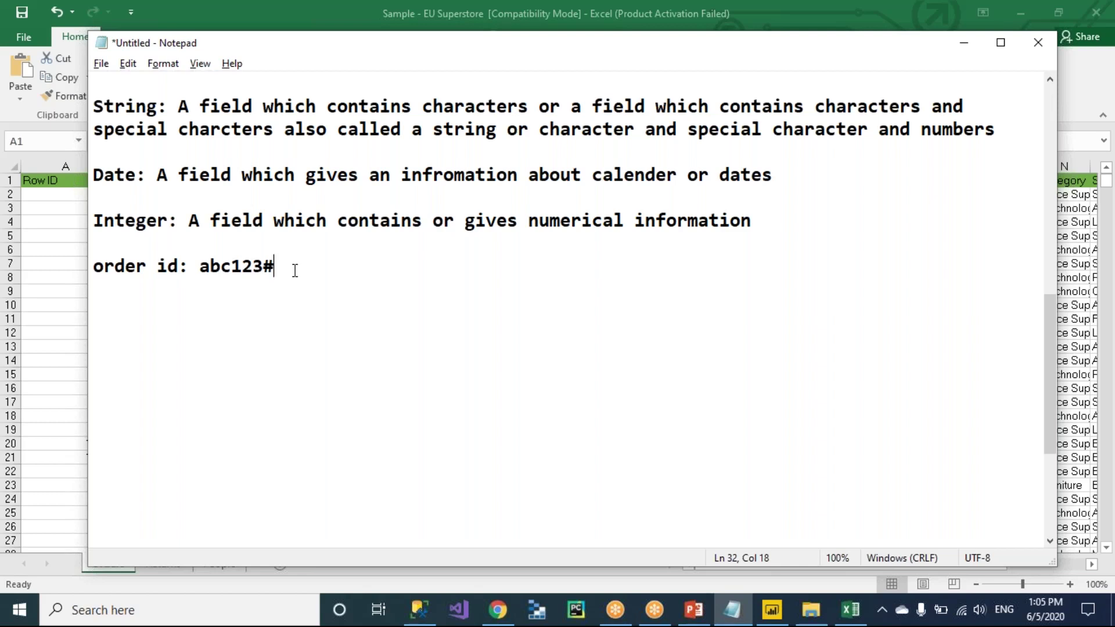
key("shift+Home")
key("BackSpace")
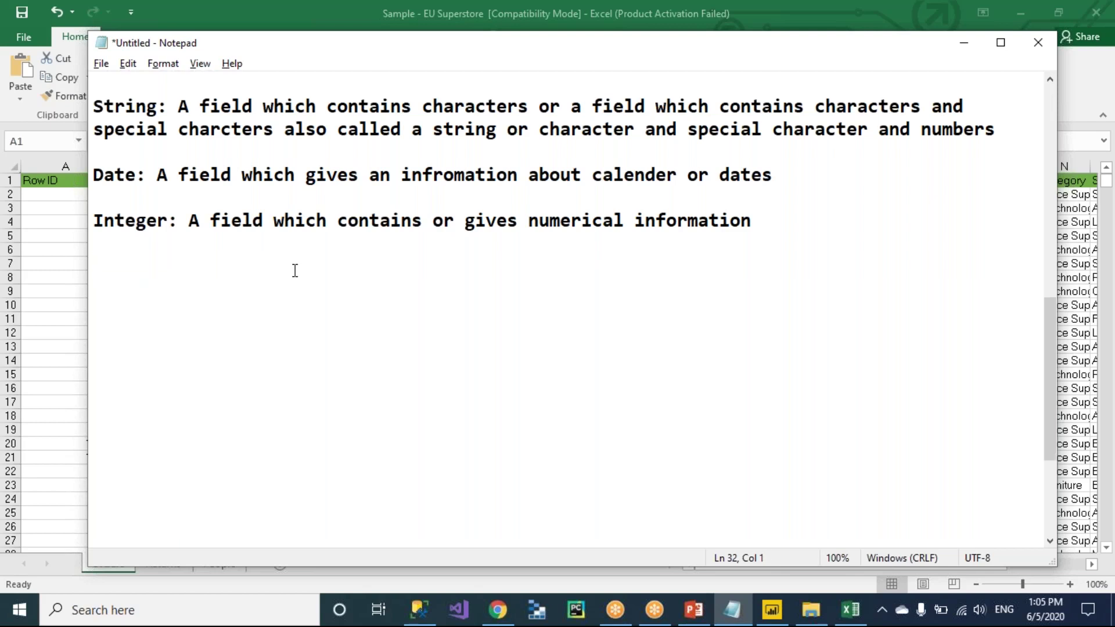
Cancel the Save As dialog for the notes and return to the Excel workbook.
key("ctrl+s")
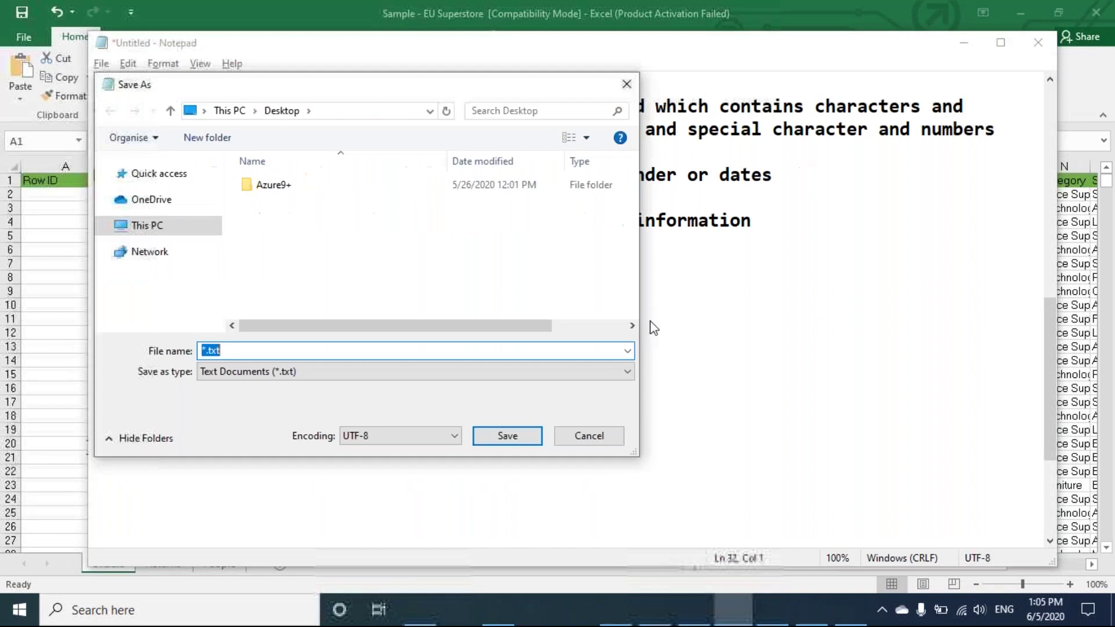
left_click(599, 439)
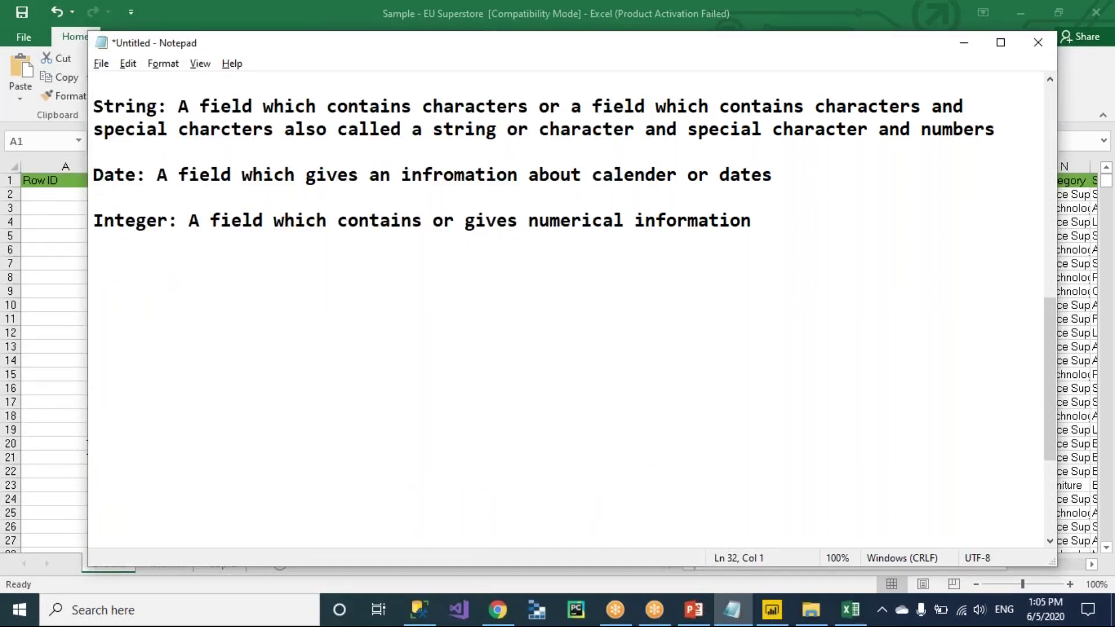
key("alt+Tab")
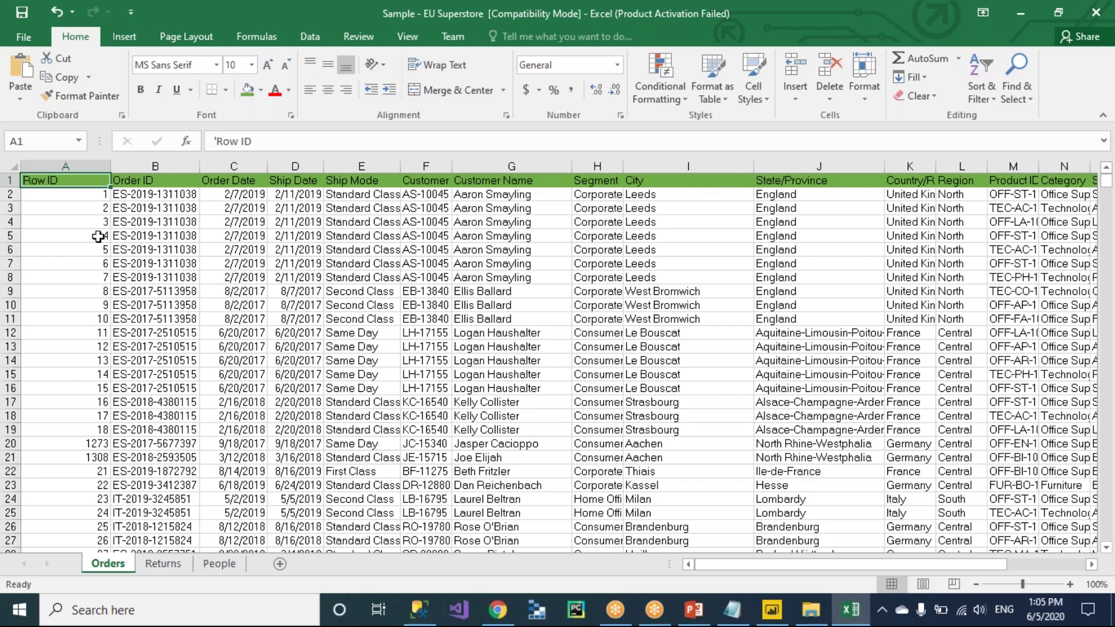
Check the Orders table's extent across the headers to Profit and down the Row ID column.
key("ctrl+Right")
key("ctrl+Left")
scroll(98, 236, "right", 4)
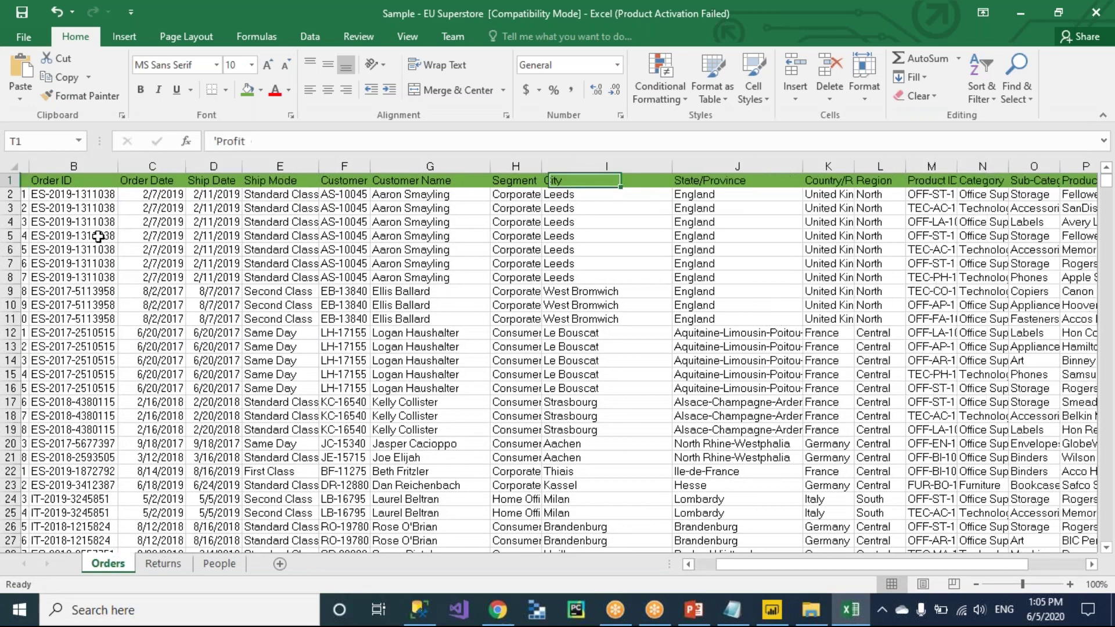
scroll(99, 236, "left", 3)
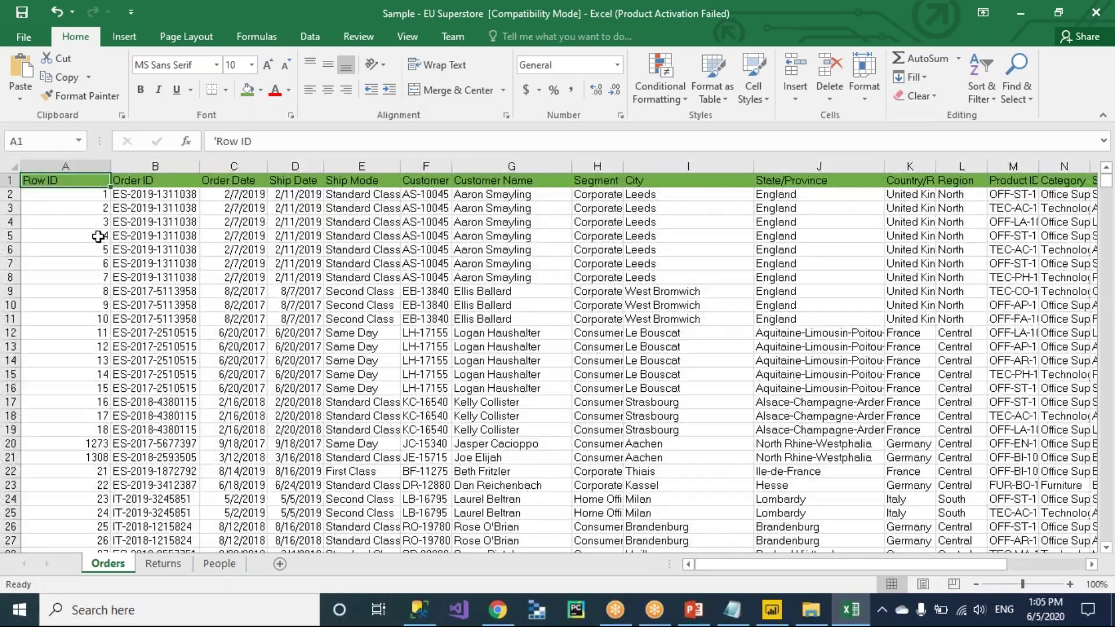
key("ctrl+shift+Right")
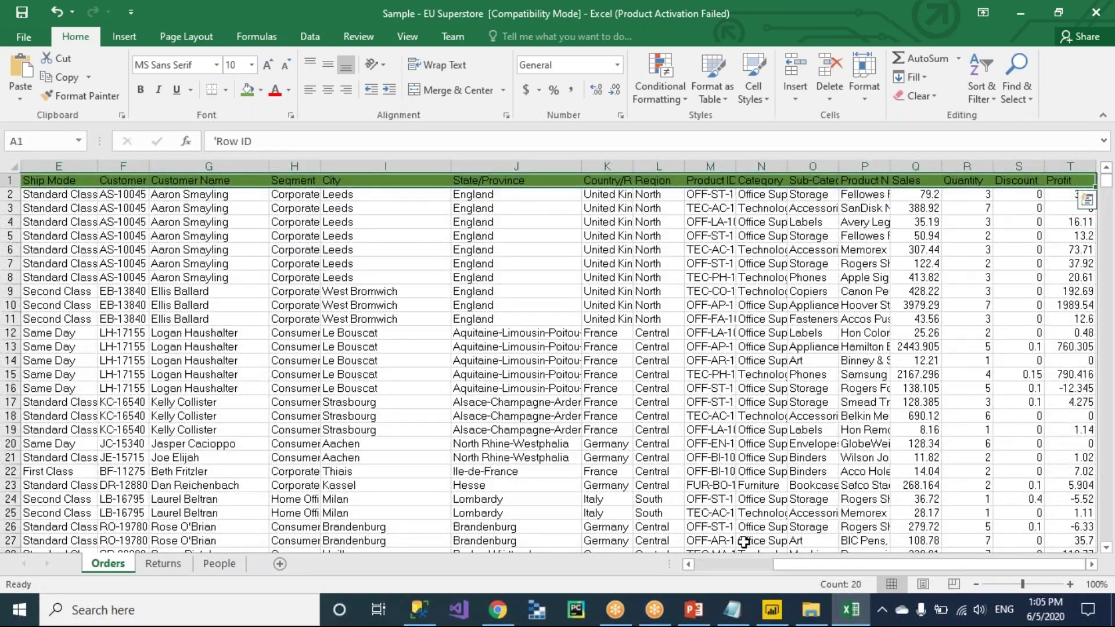
key("ctrl+Home")
key("ctrl+Down")
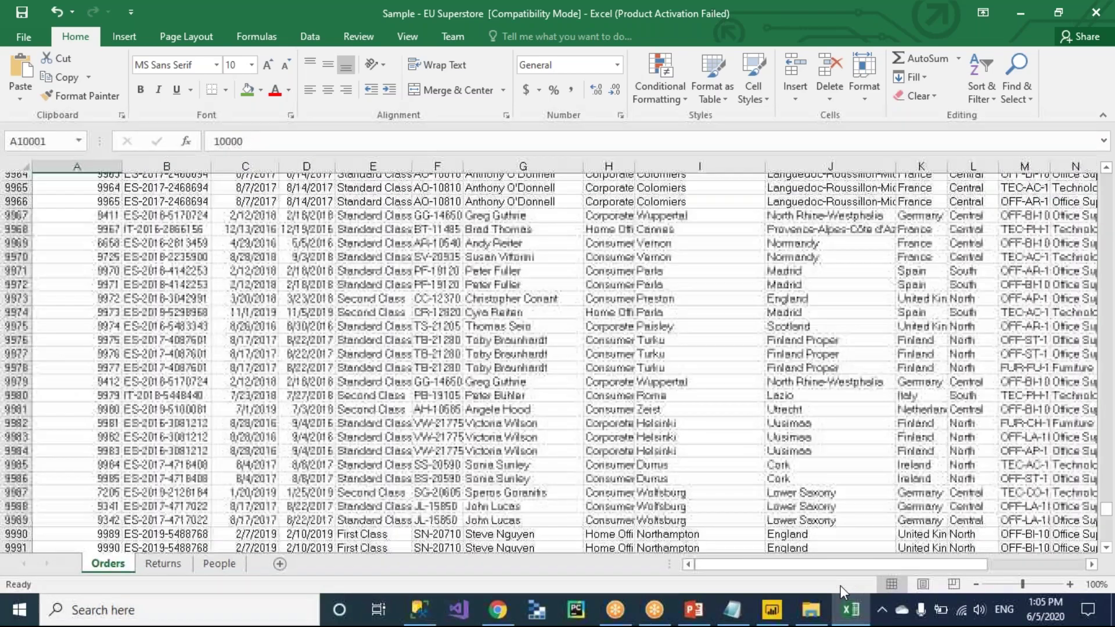
key("ctrl+Up")
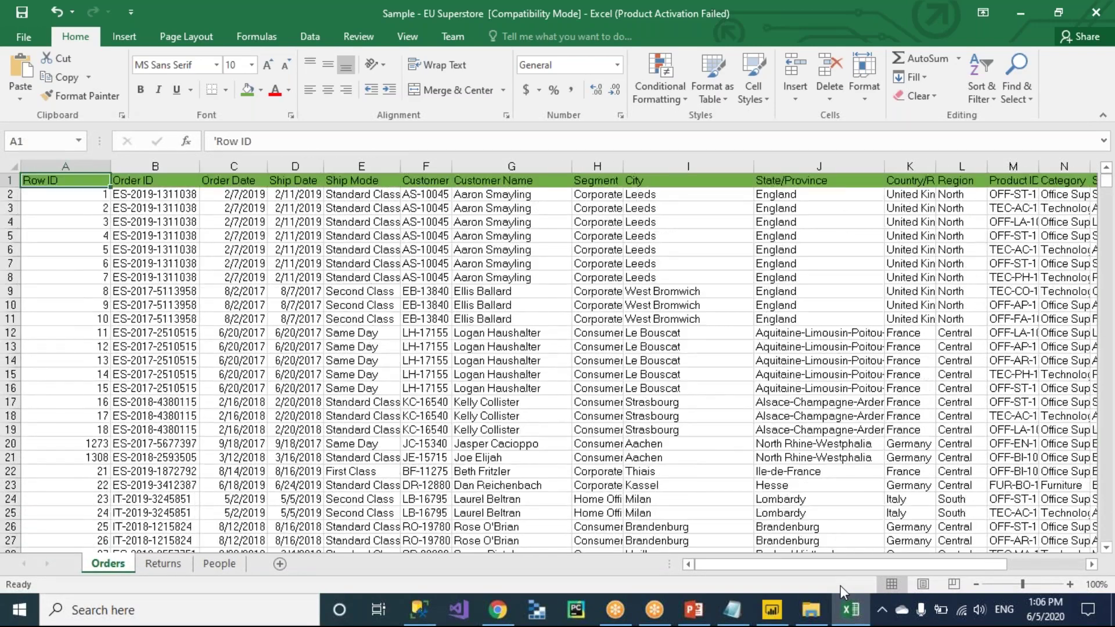
key("ctrl+shift+Down")
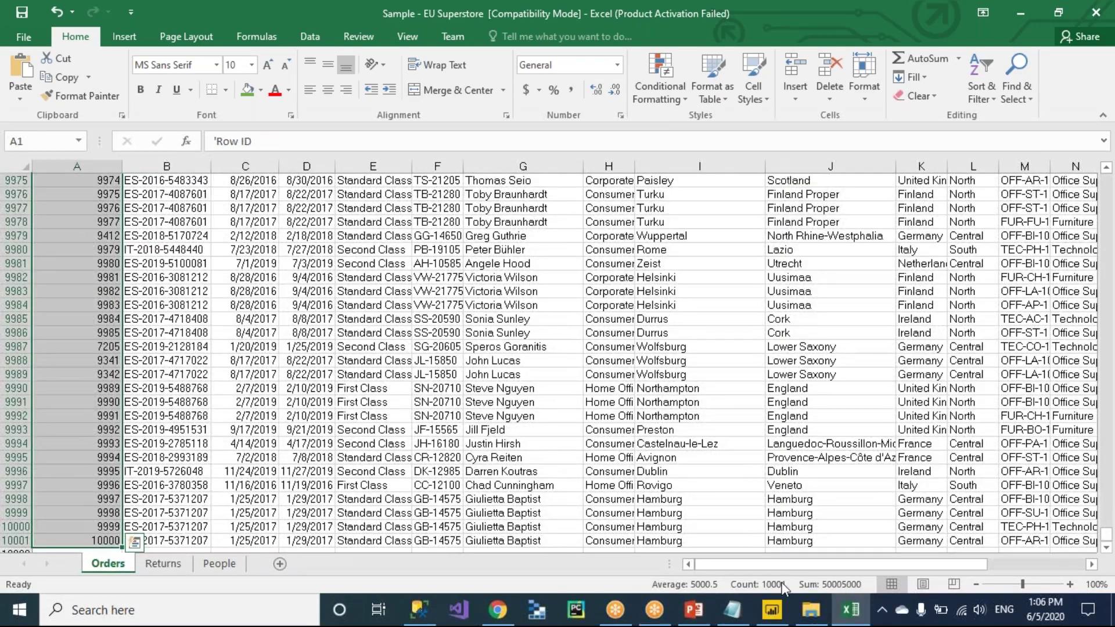
left_click(91, 360)
Return to the Row ID header and apply AutoFilter to the header row with Ctrl+Shift+L.
key("ctrl+Up")
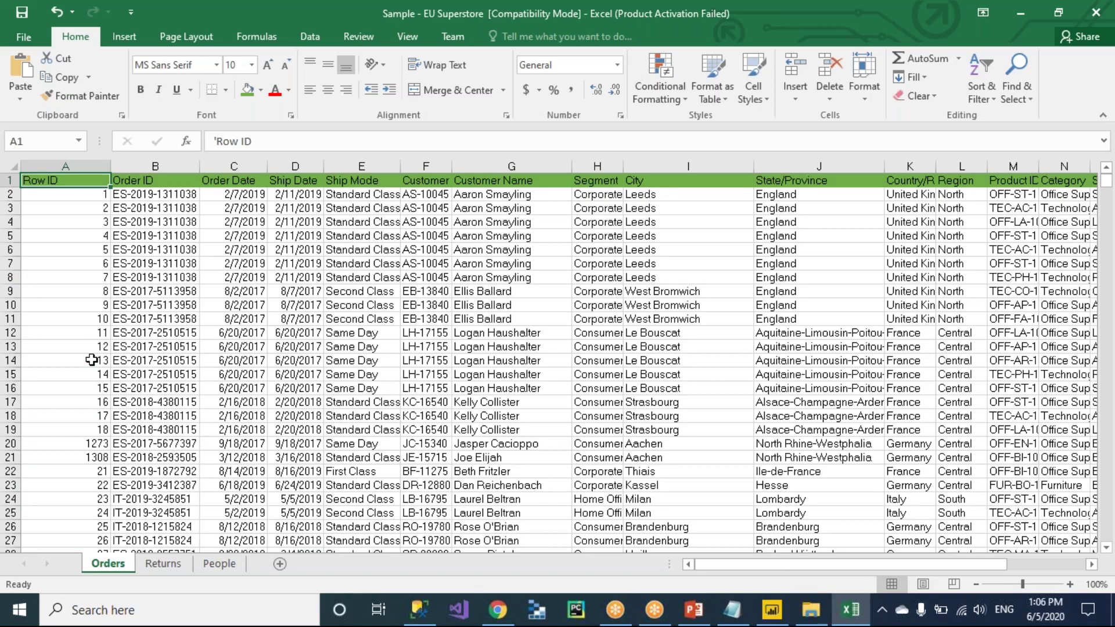
key("Down")
key("Up")
key("ctrl+shift+l")
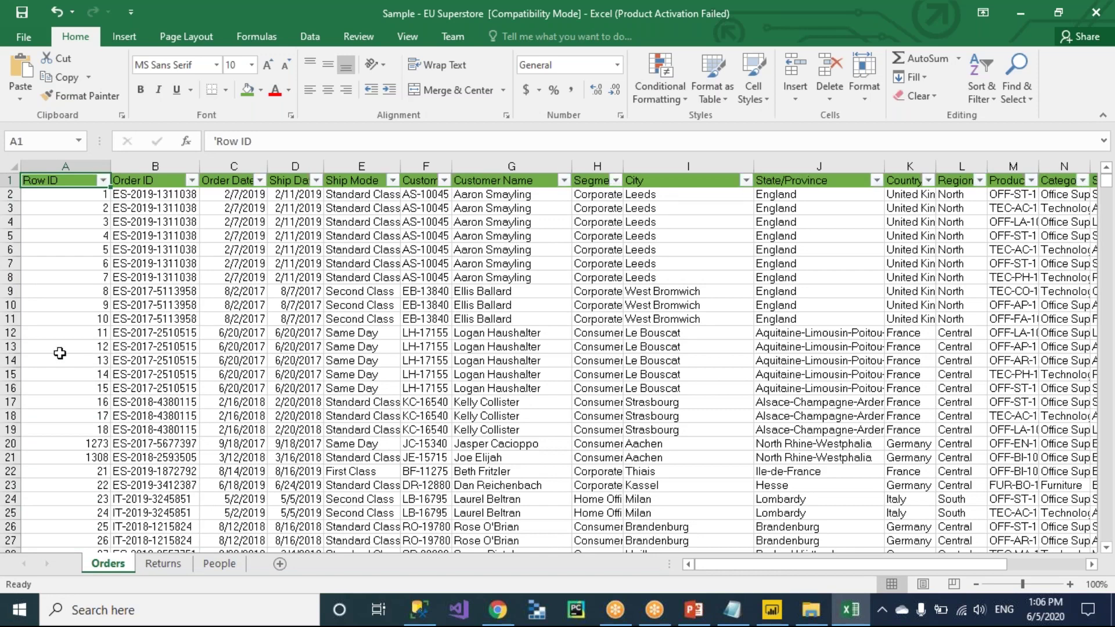
left_click(71, 200)
key("Down")
key("Down")
key("Down")
key("Down")
key("Down")
key("Down")
key("Down")
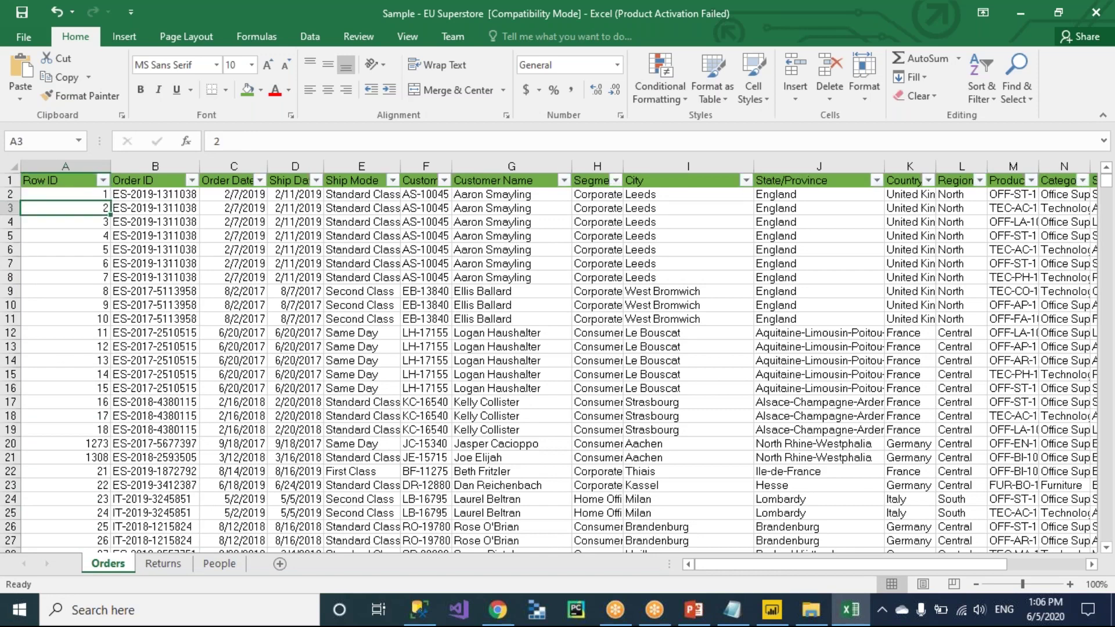
key("Down")
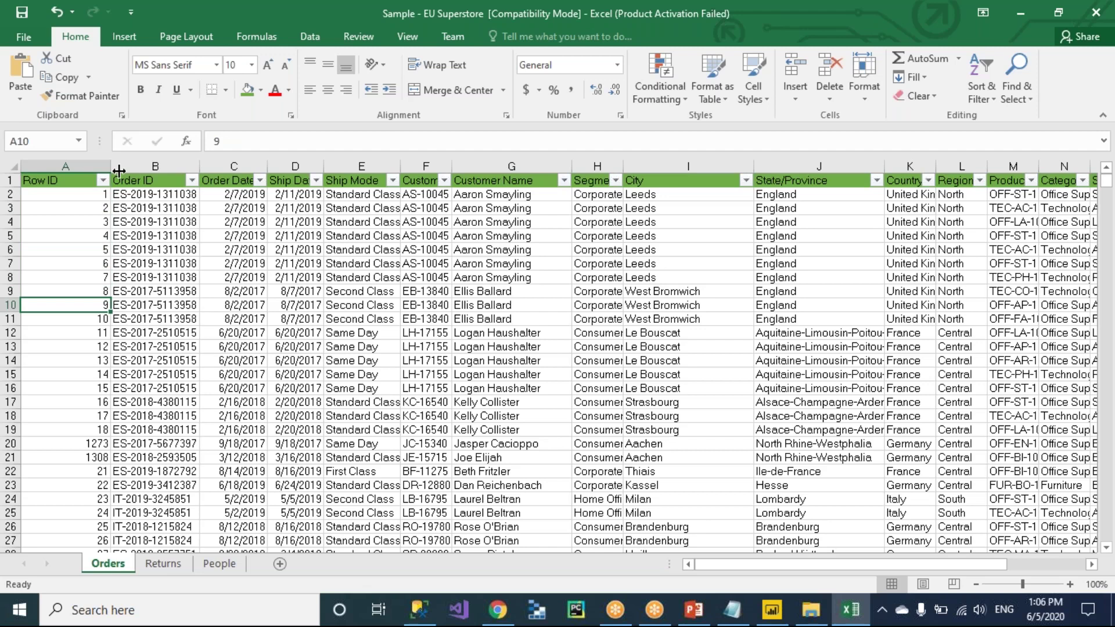
key("alt+Down")
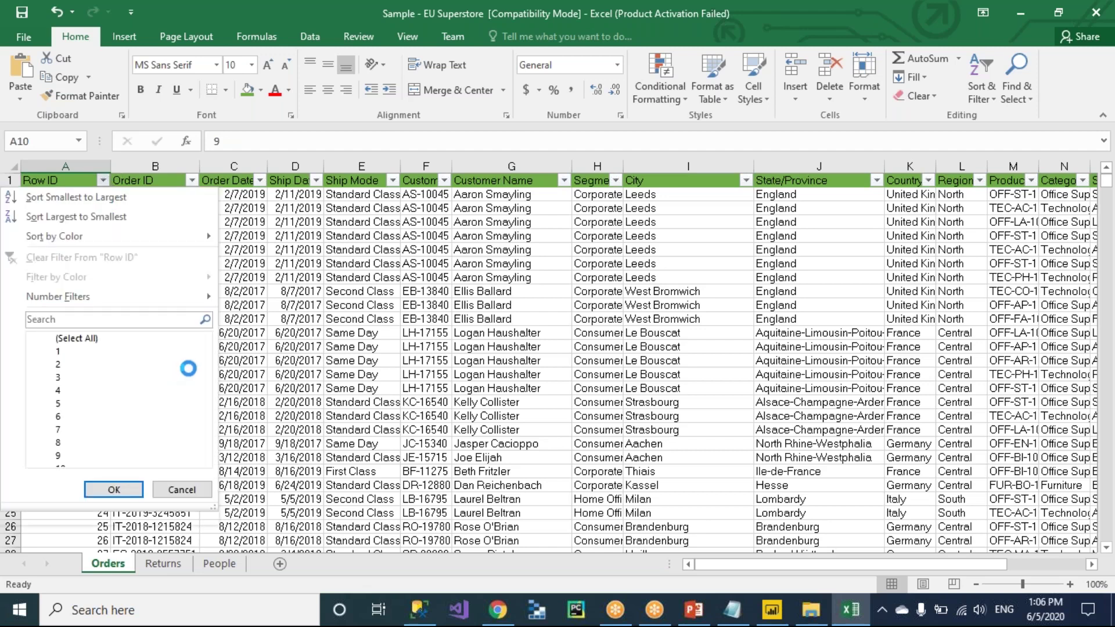
left_click_drag(205, 353, 206, 489)
left_click(183, 502)
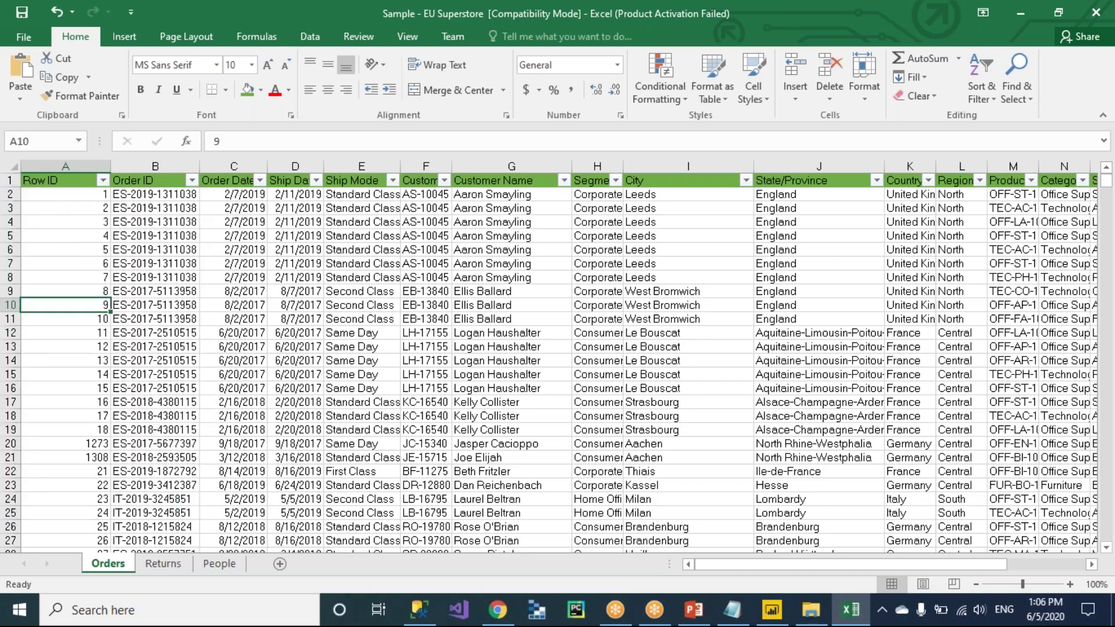
left_click(64, 245)
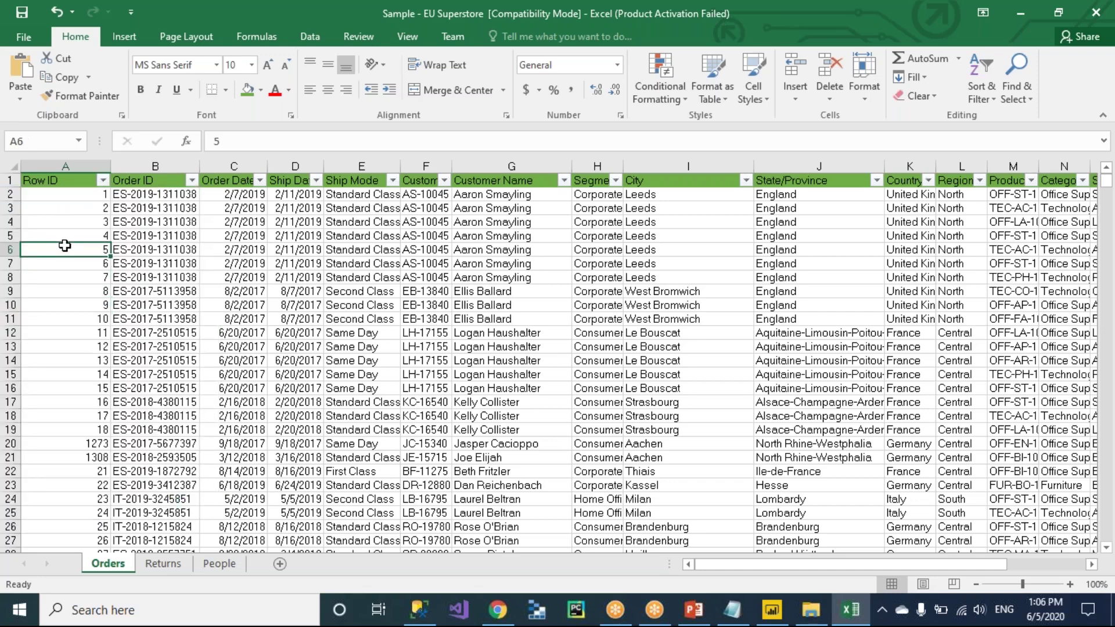
key("ctrl+Up")
Insert a blank row 2 between the Orders headers and the first order.
key("Down")
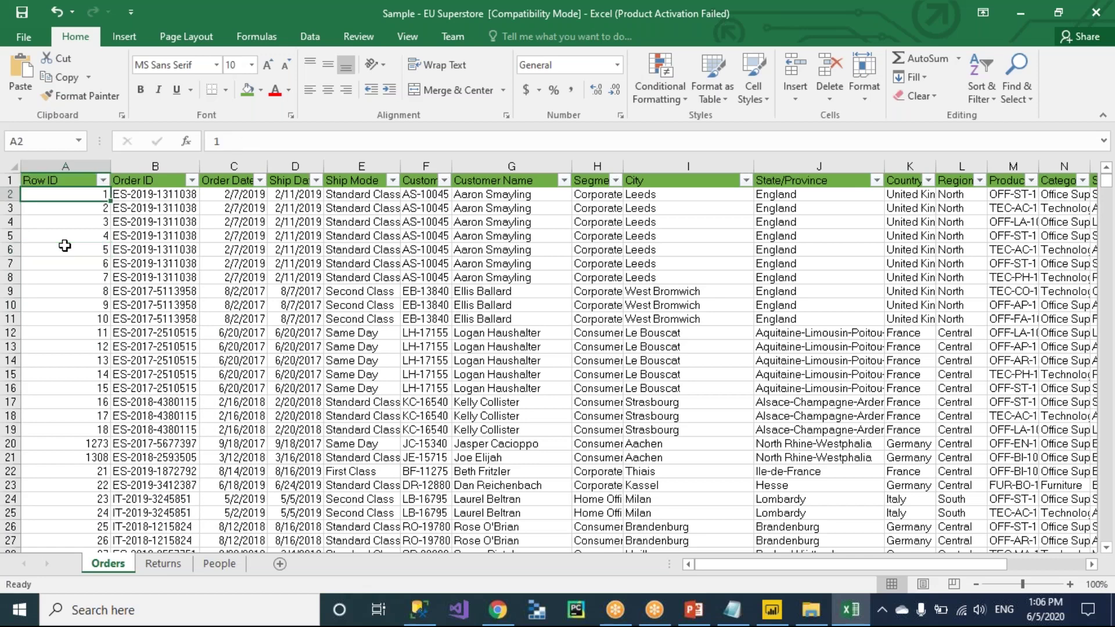
key("Down")
key("Down")
key("Up")
key("Up")
key("Up")
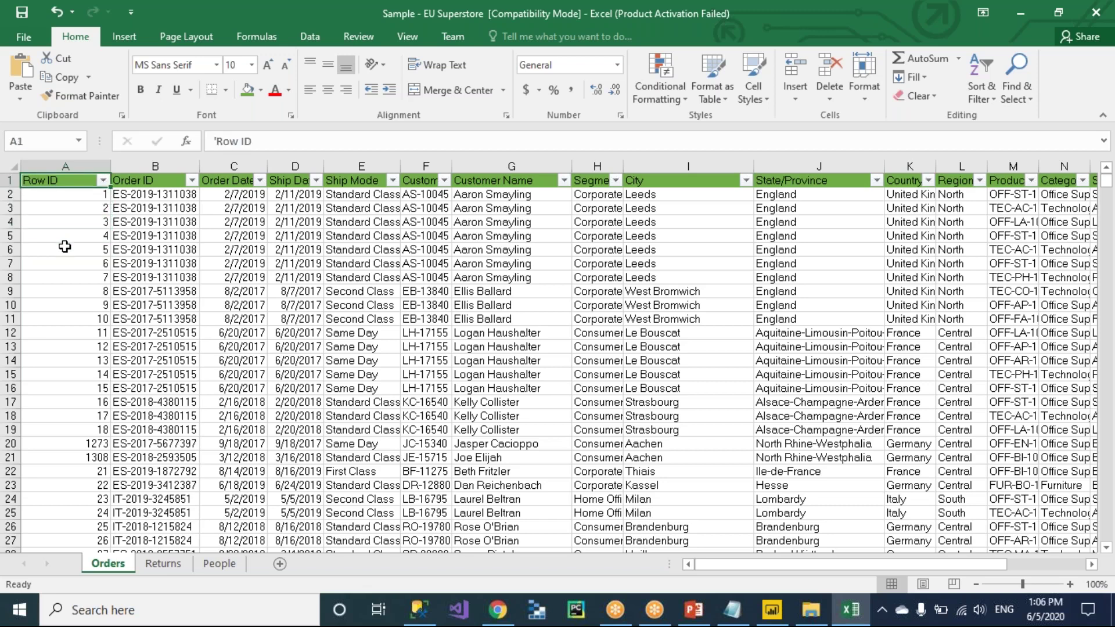
left_click(11, 195)
right_click(10, 194)
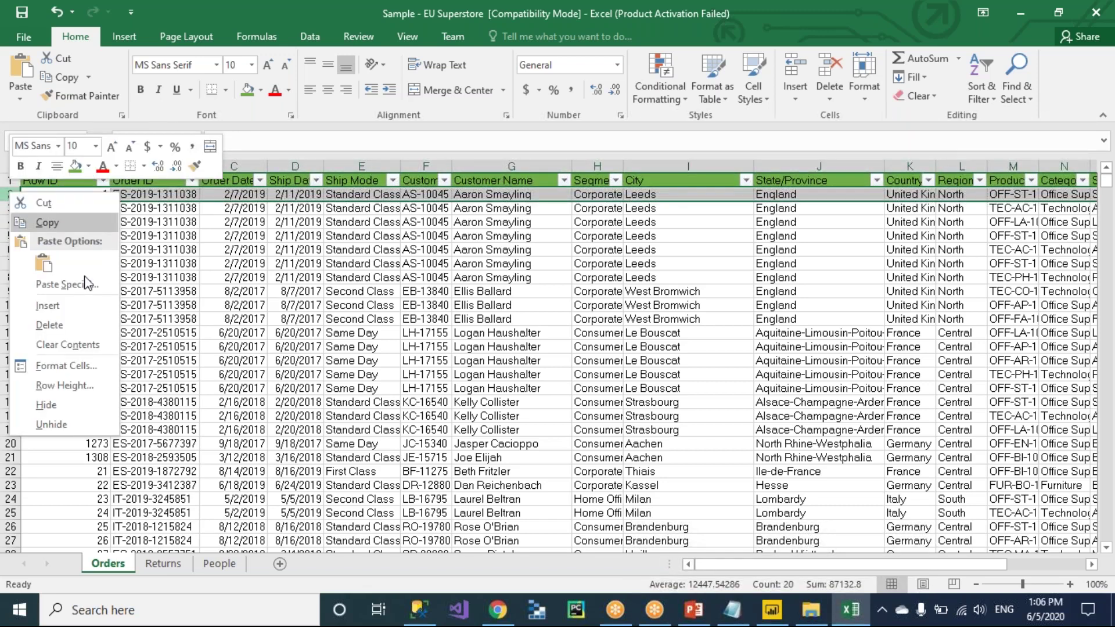
left_click(32, 308)
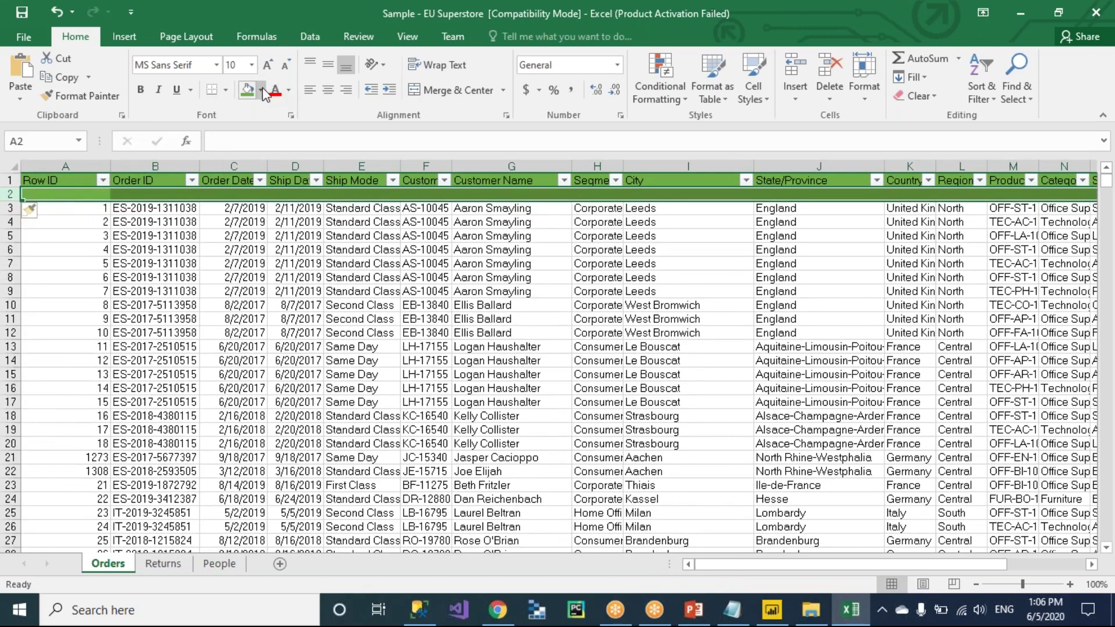
left_click(261, 92)
Clear the green fill from row 2 and enter Integer as the Row ID type in A2.
left_click(292, 231)
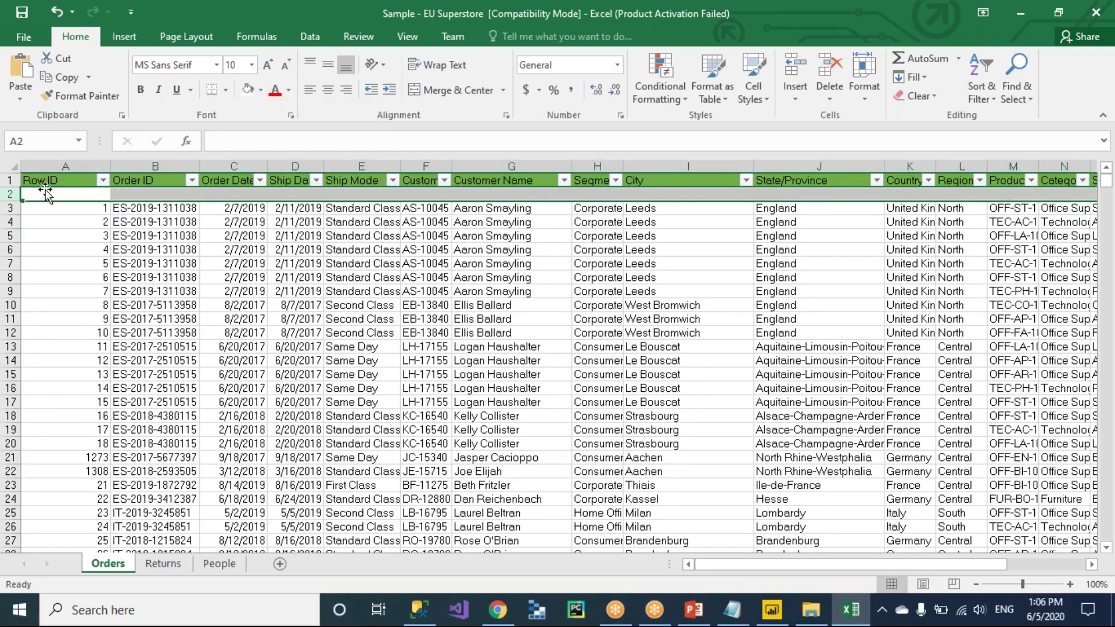
left_click(51, 195)
type("Int")
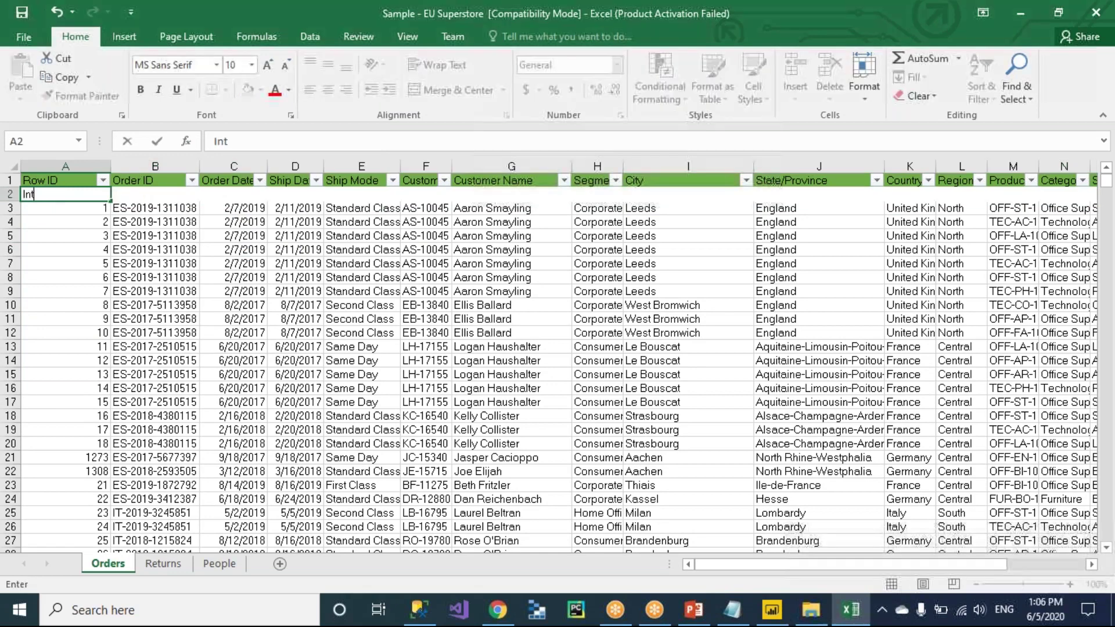
type("eger")
key("Tab")
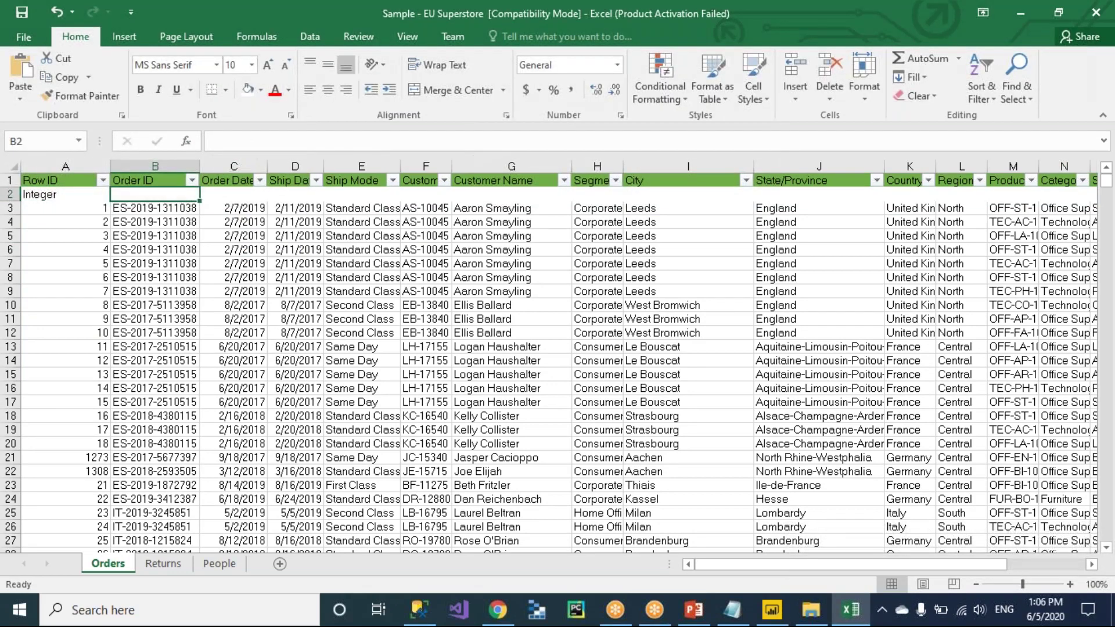
left_click(44, 197)
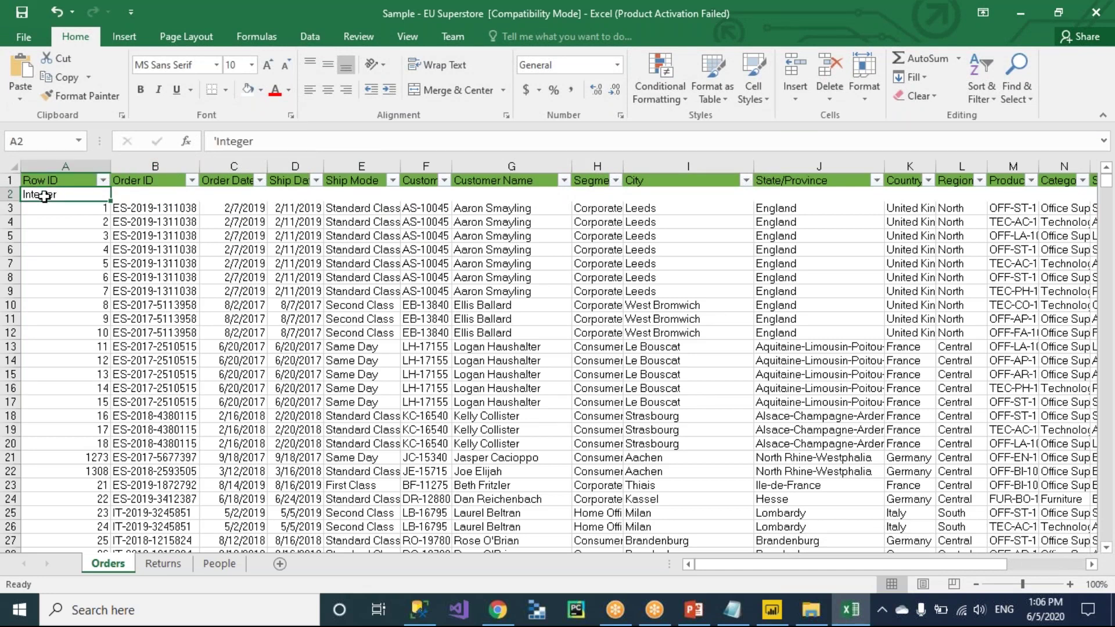
Widen the Order ID and Order Date columns and enter String as Order ID's type in B2.
left_click_drag(199, 167, 254, 169)
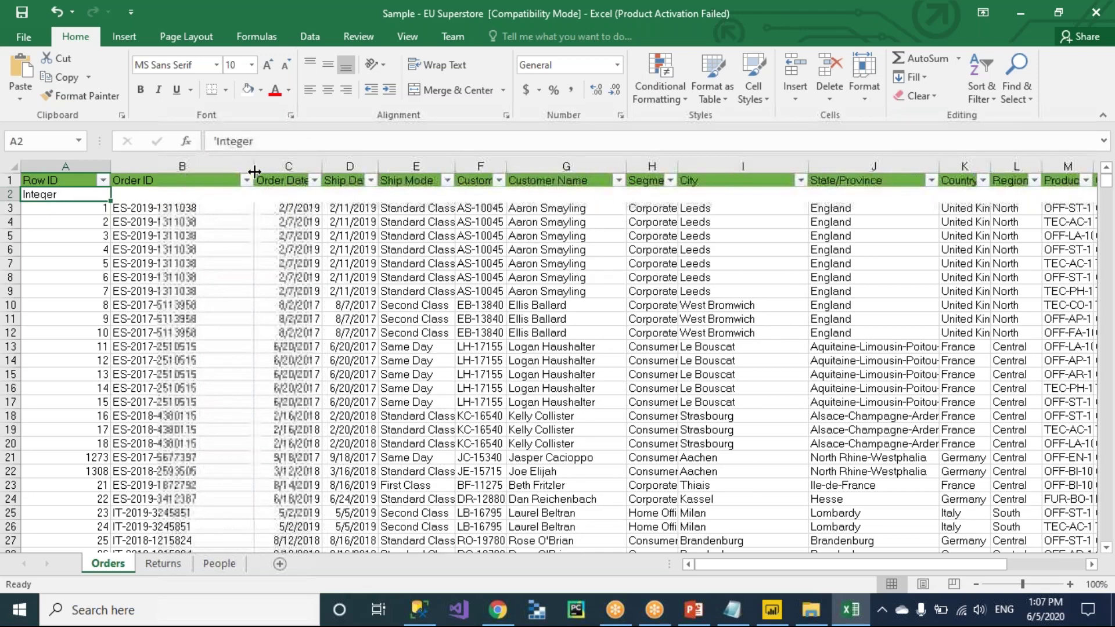
left_click(211, 233)
left_click(160, 181)
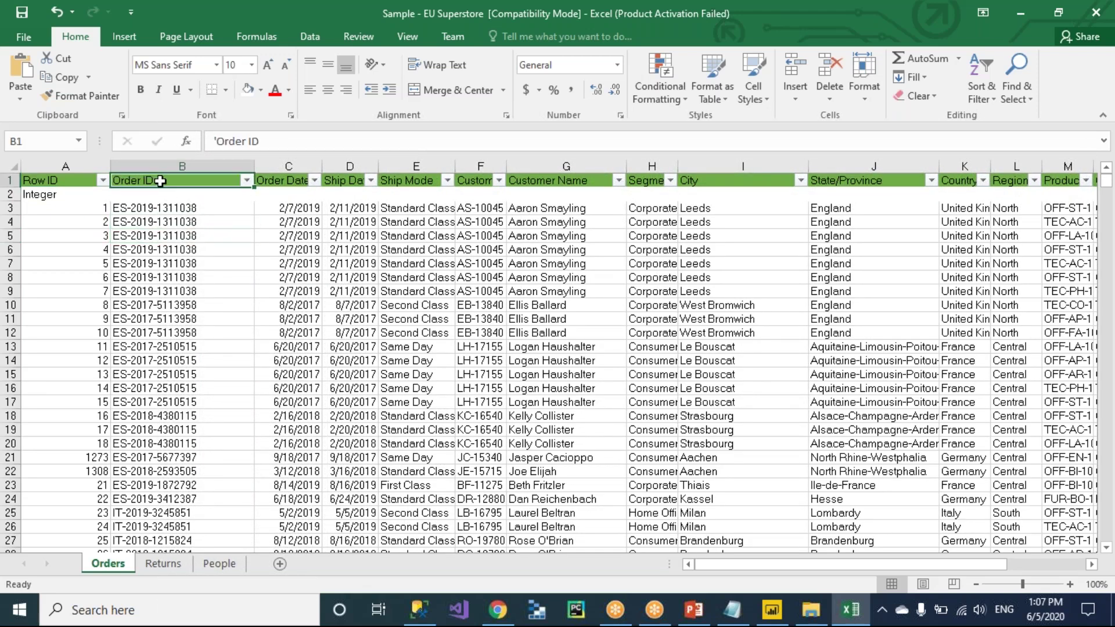
left_click(165, 195)
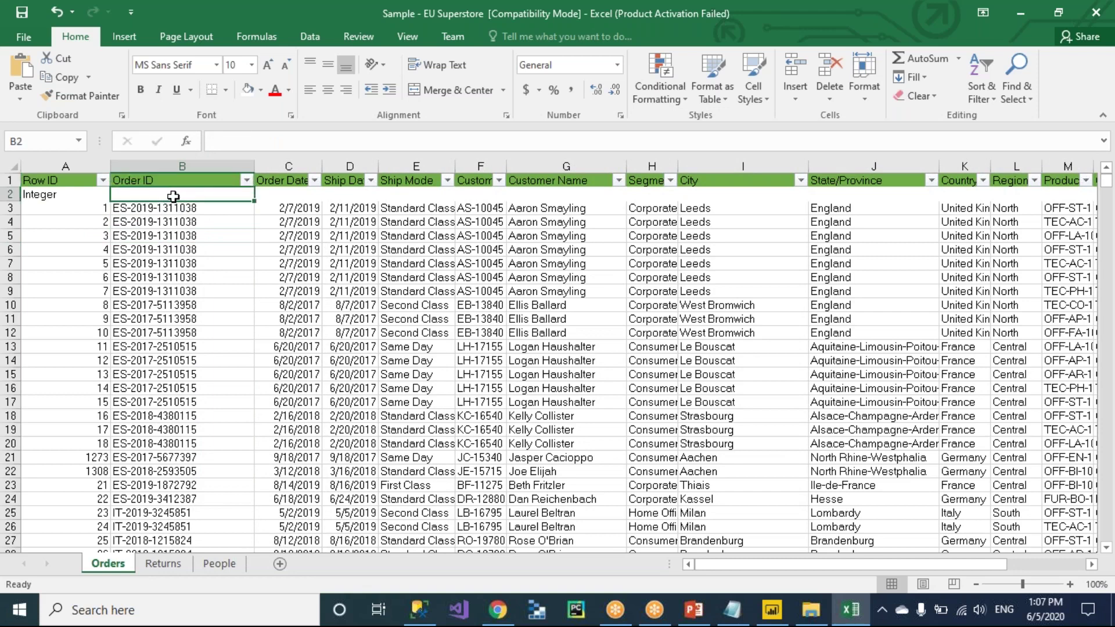
left_click(212, 214)
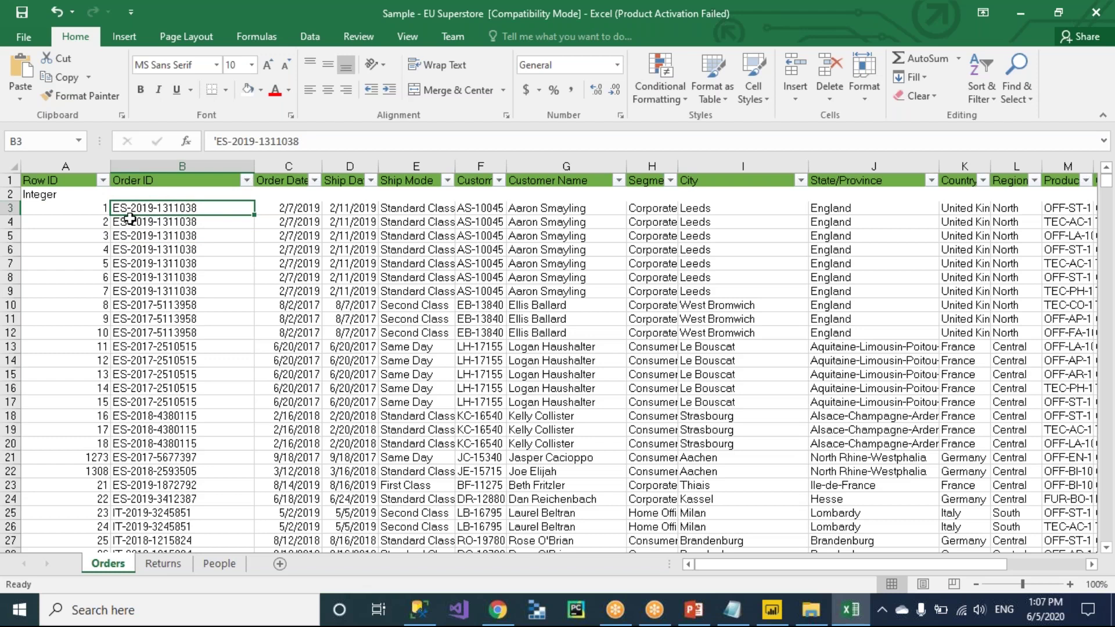
left_click(155, 197)
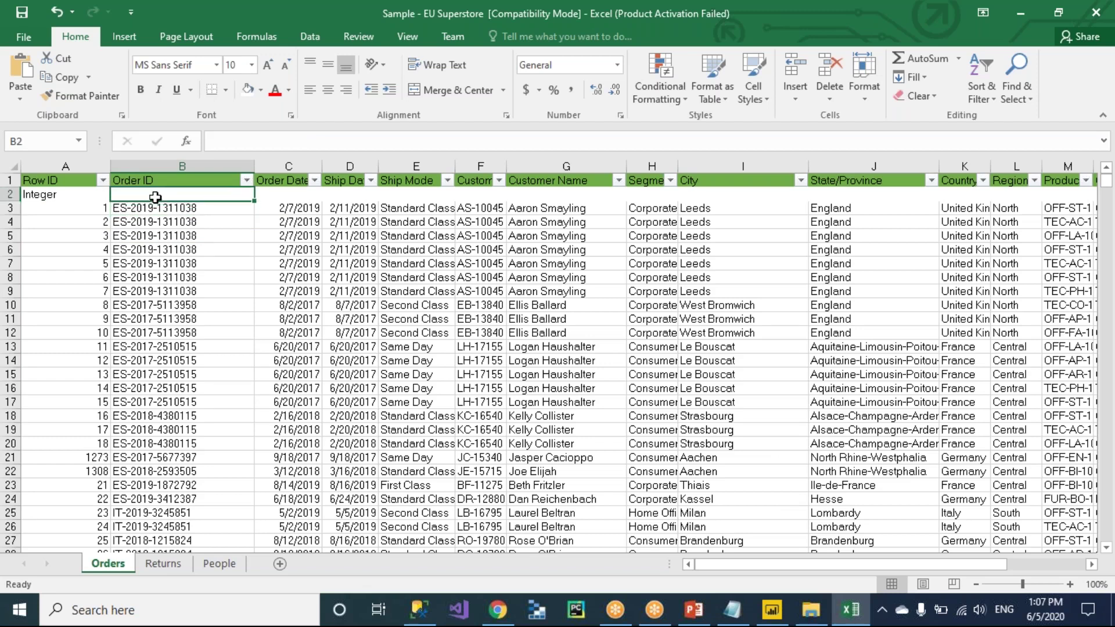
left_click_drag(322, 167, 359, 166)
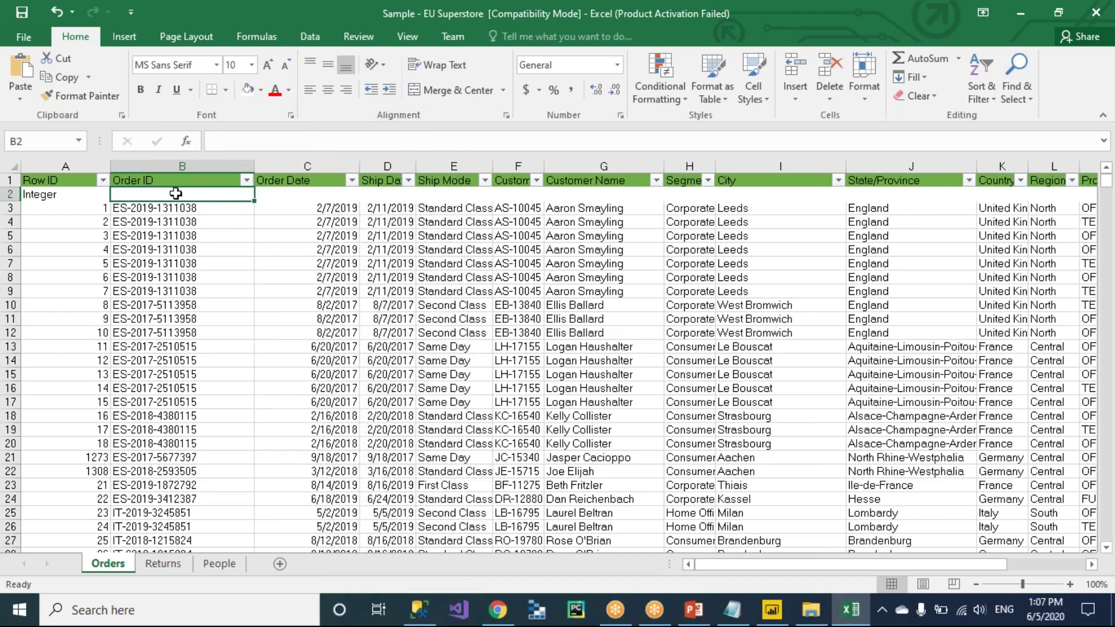
type("String")
key("Tab")
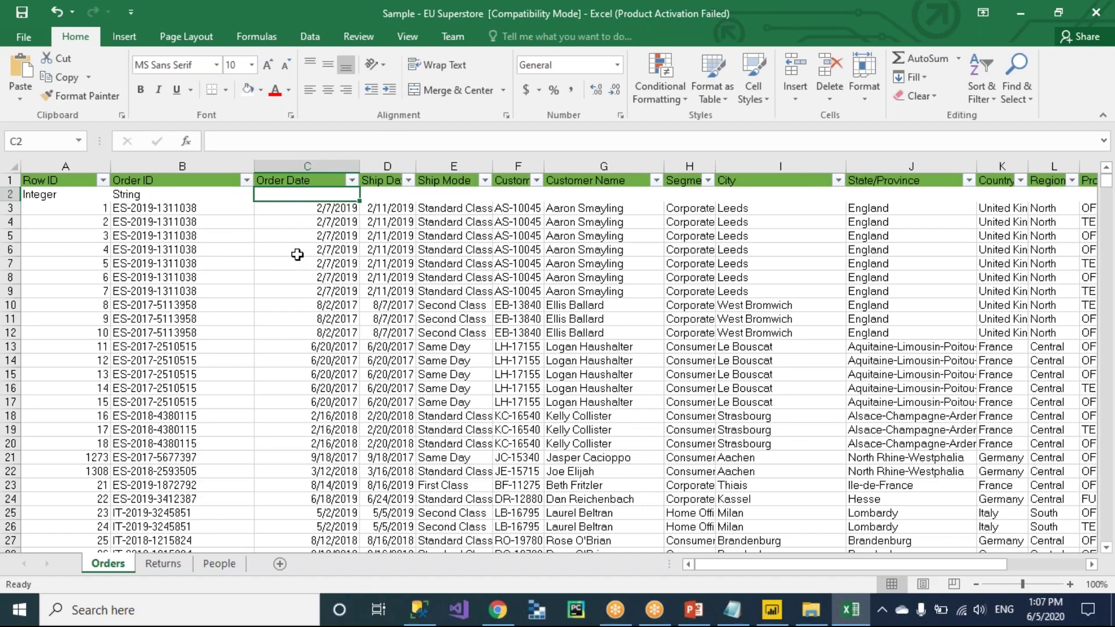
Enter Date for Order Date in C2, widen Ship Date, and type Date in D2.
left_click(297, 261)
left_click(298, 196)
type("Date")
key("Tab")
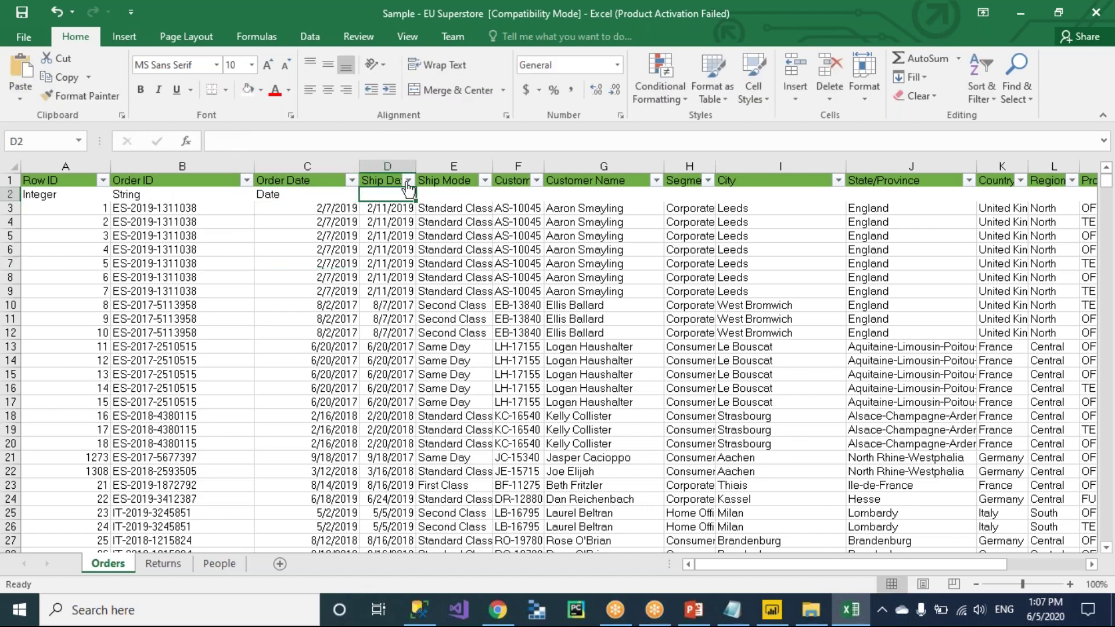
left_click_drag(415, 166, 461, 166)
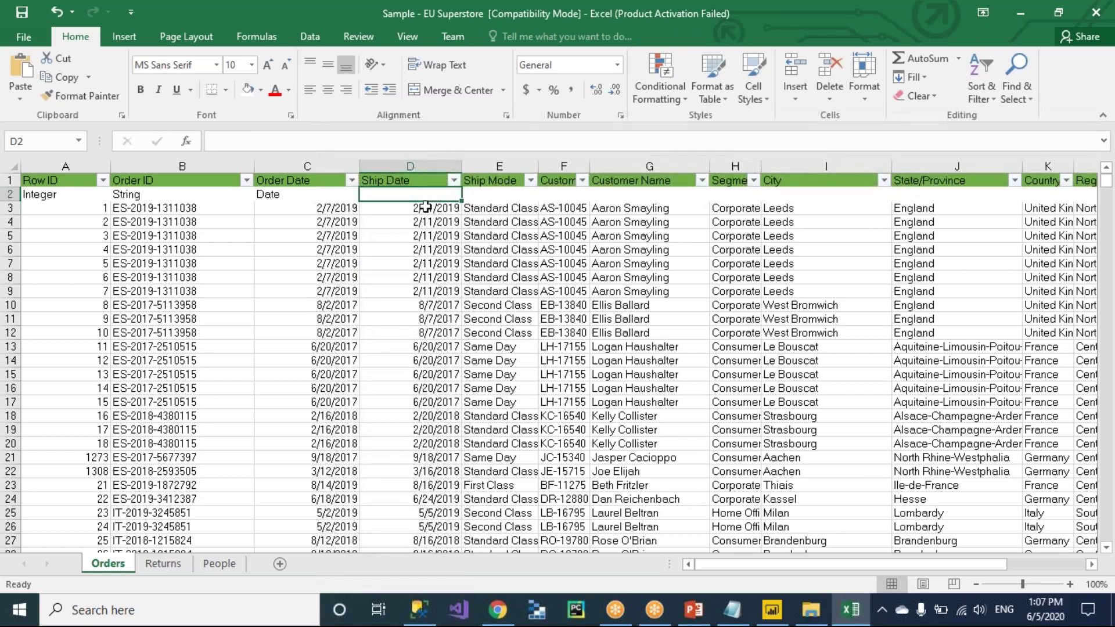
left_click(425, 207)
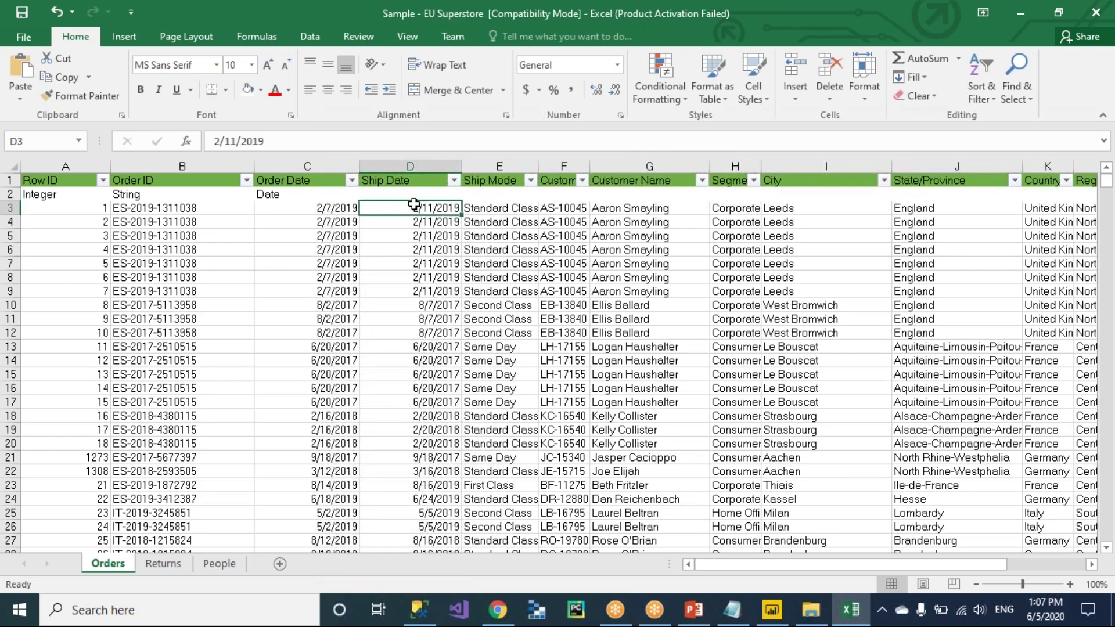
left_click(382, 191)
type("Date")
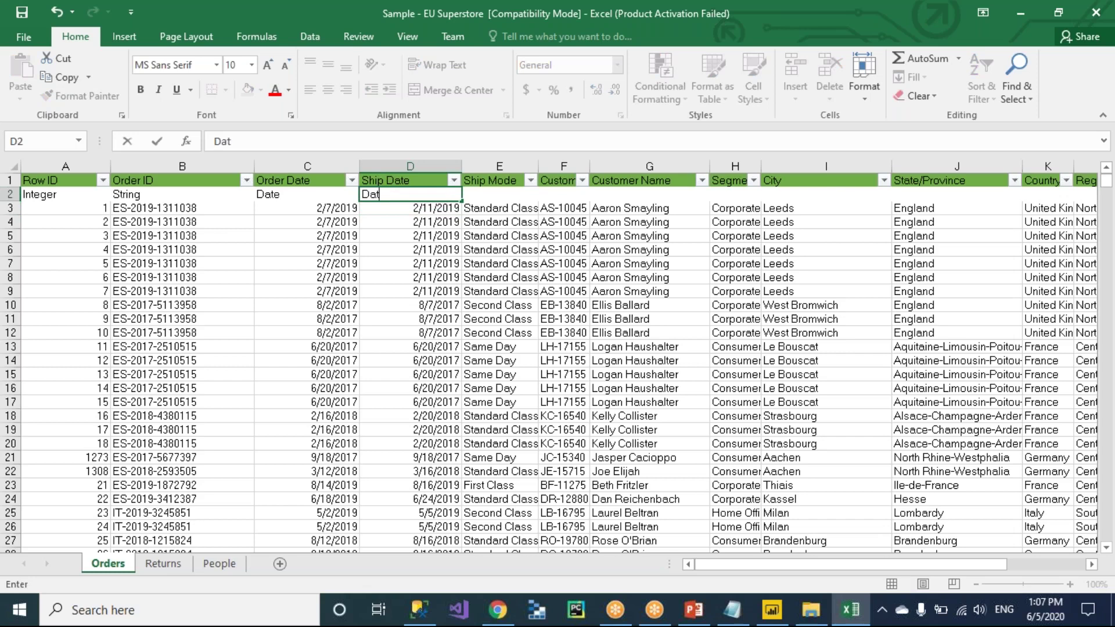
Widen the Ship Mode column and enter String as its data type in row 2.
left_click(488, 195)
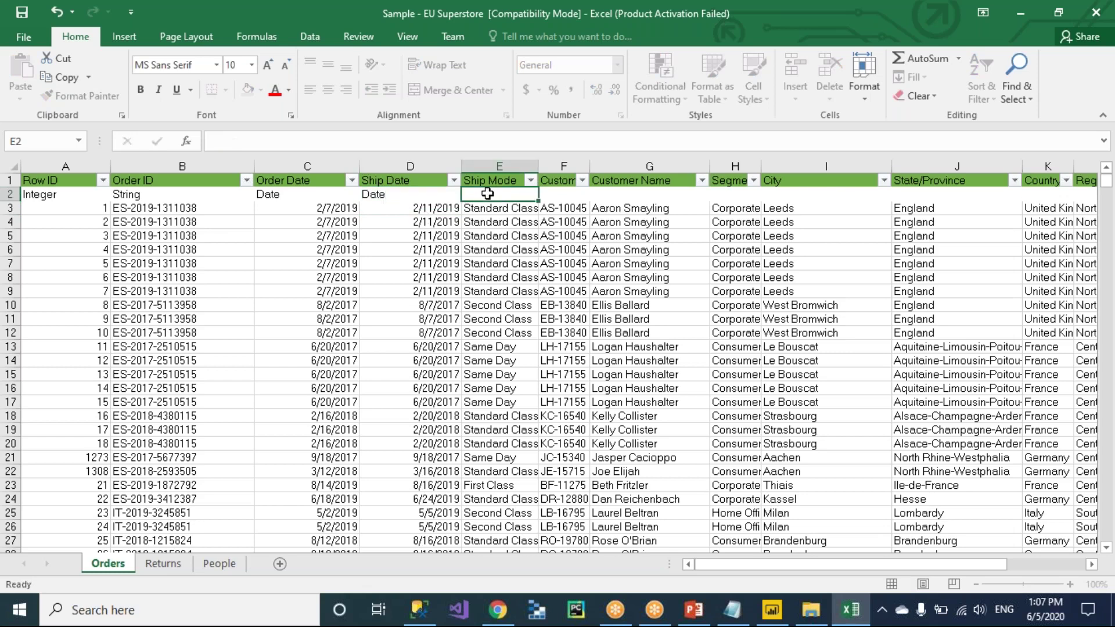
left_click_drag(538, 165, 589, 164)
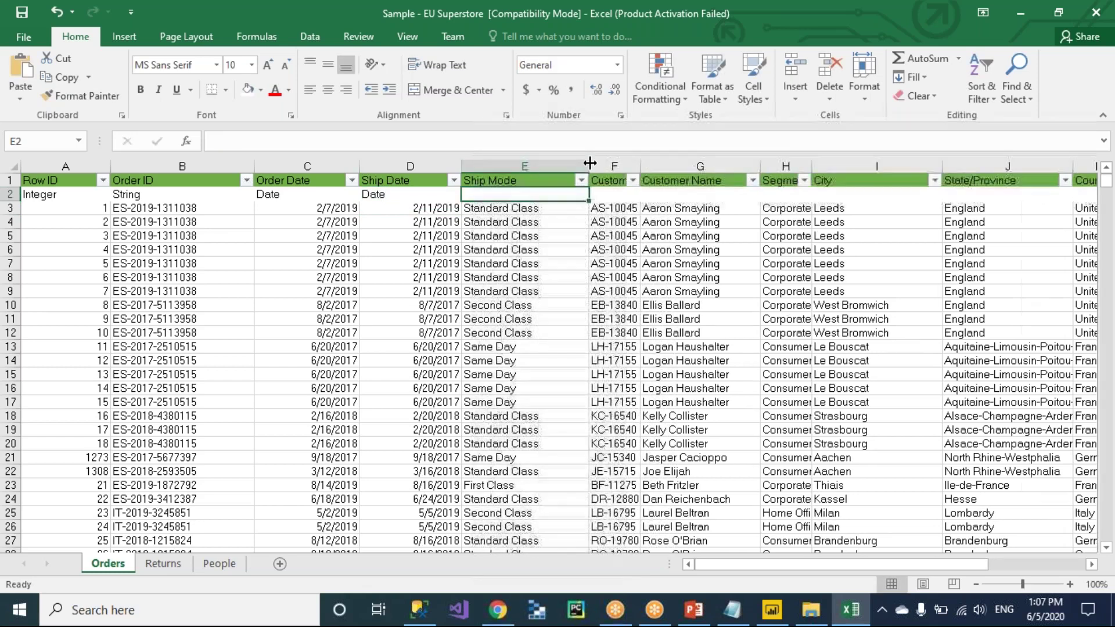
left_click(543, 359)
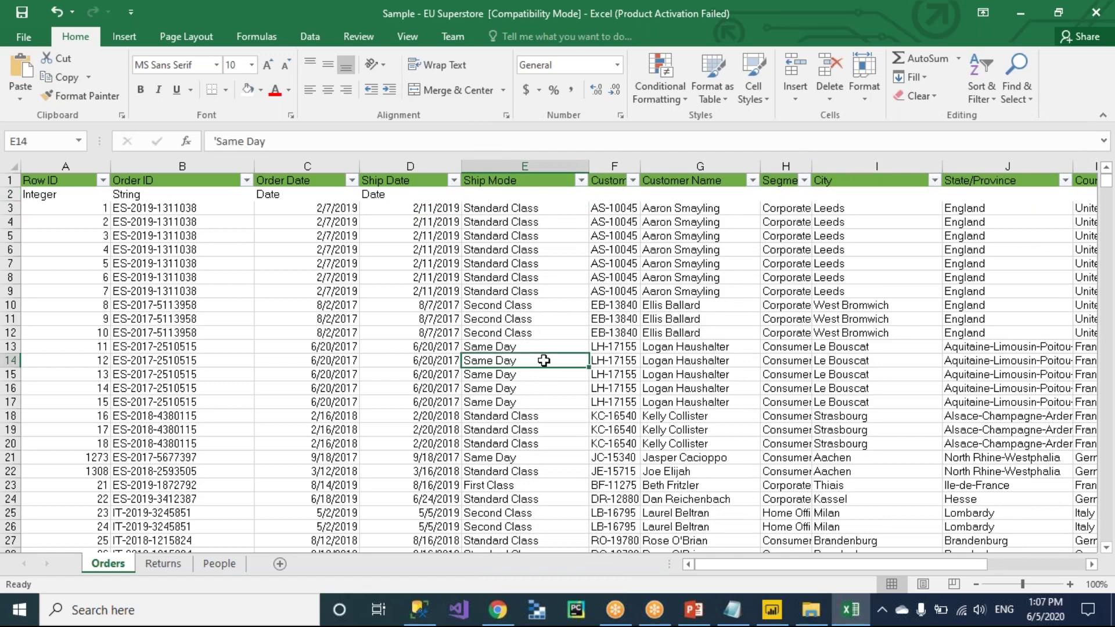
left_click(500, 195)
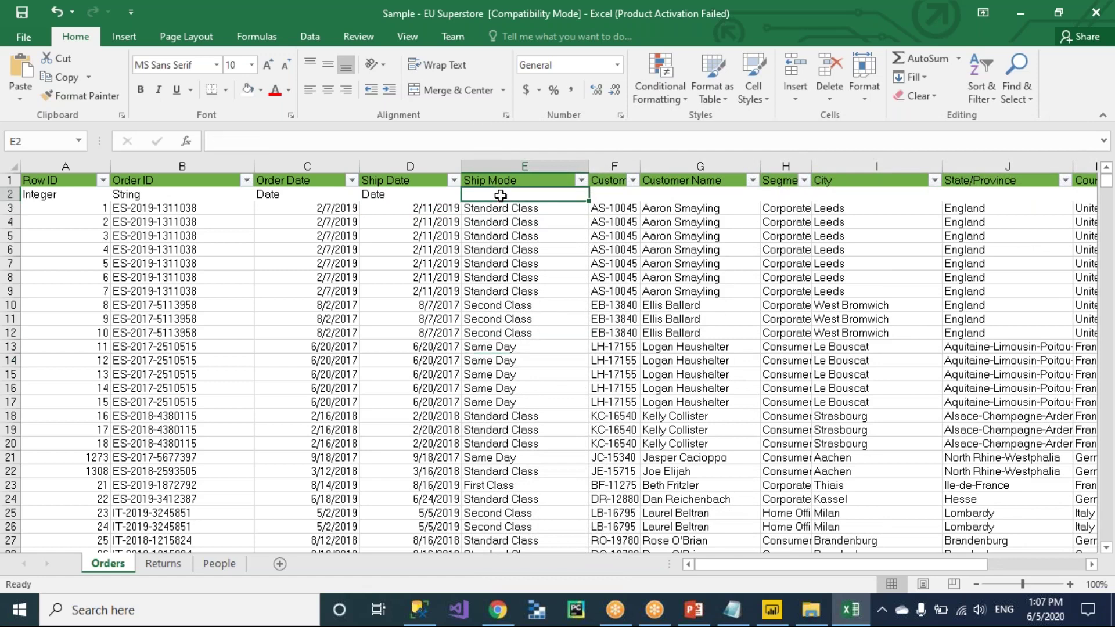
type("String")
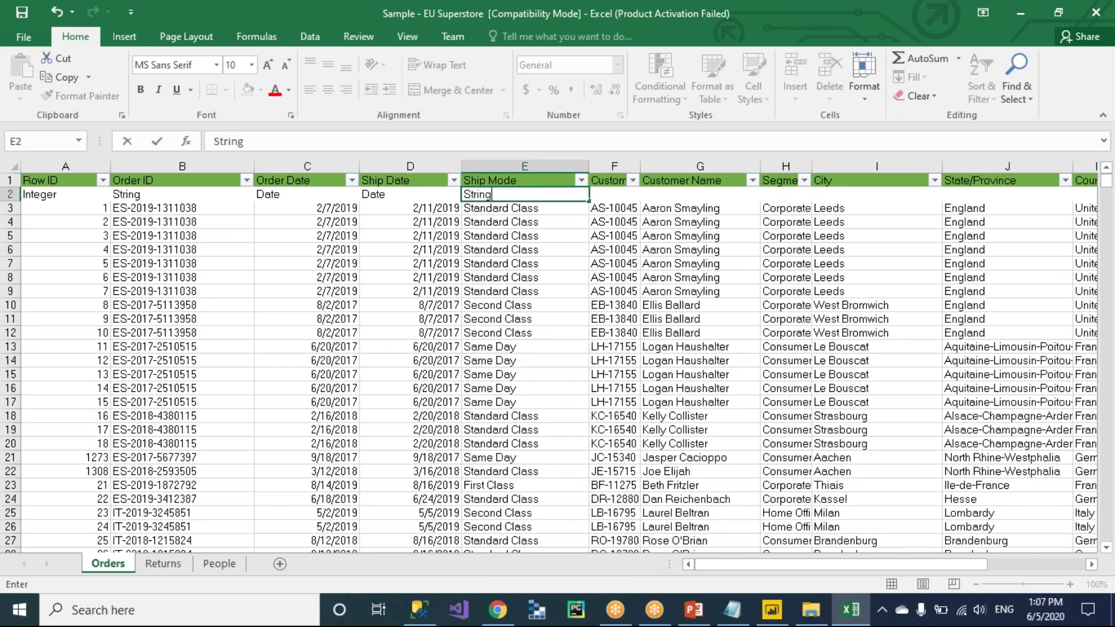
key("Tab")
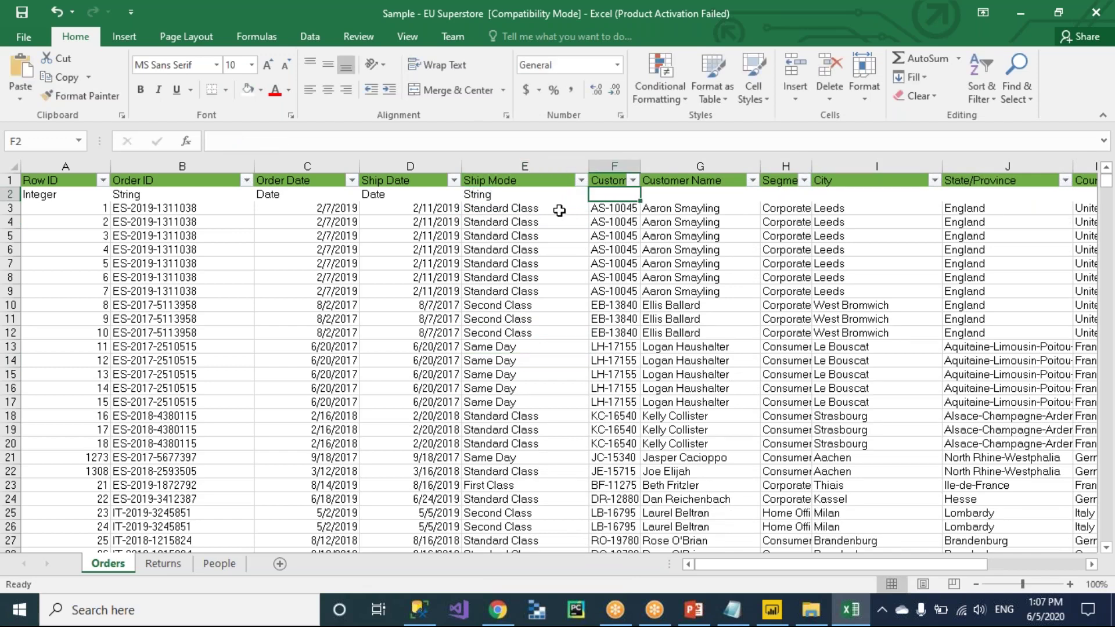
Widen Customer ID and tag both Customer ID and Customer Name as String.
left_click_drag(640, 162, 739, 158)
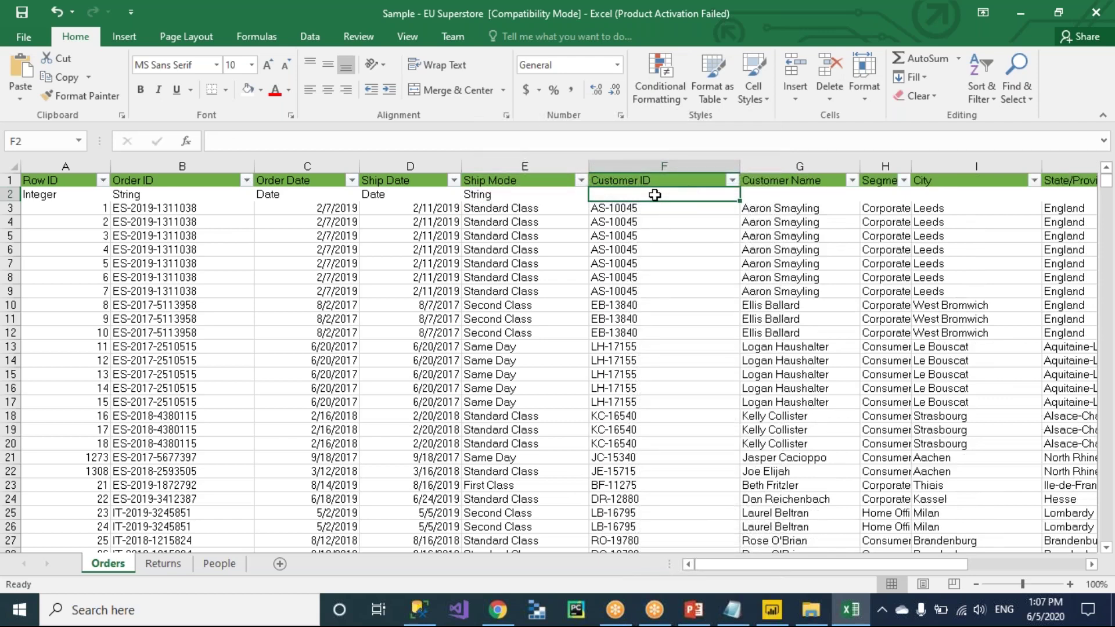
type("String")
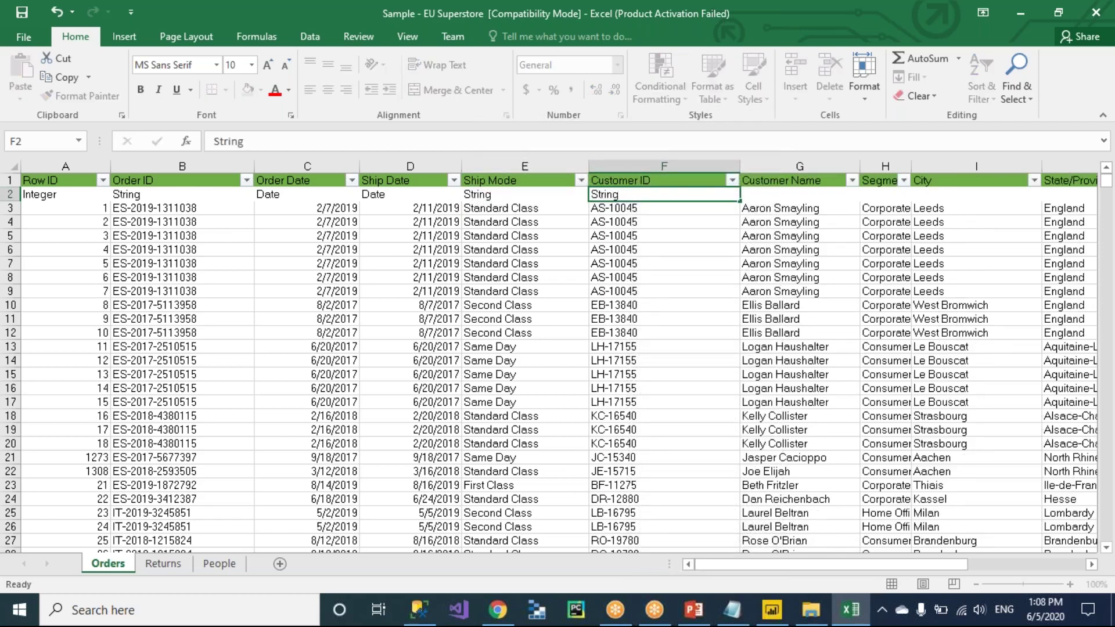
key("Tab")
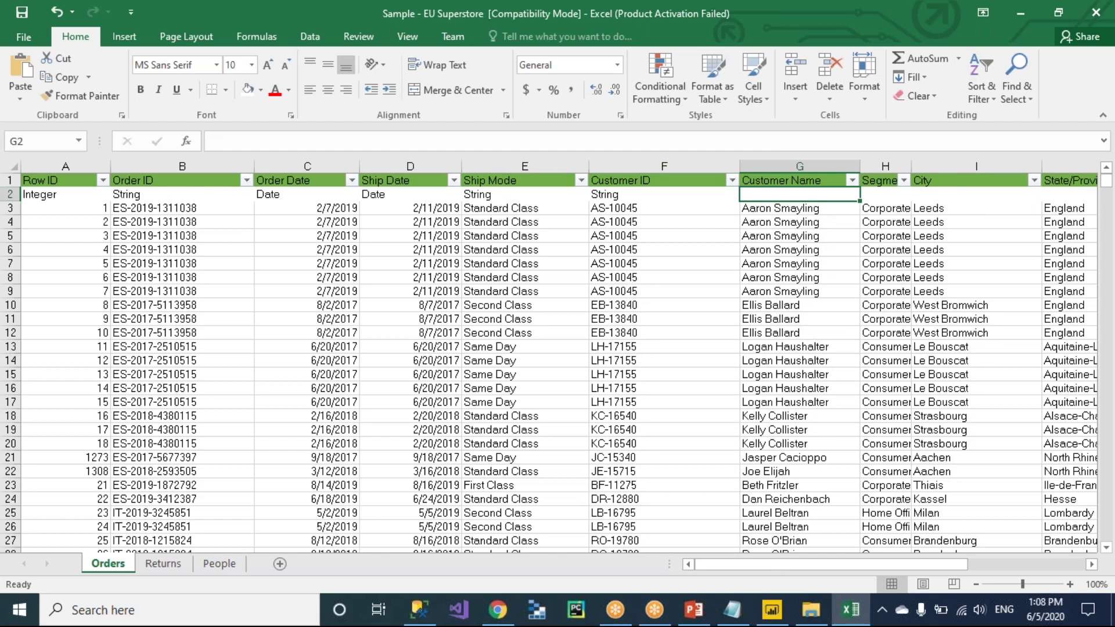
type("String")
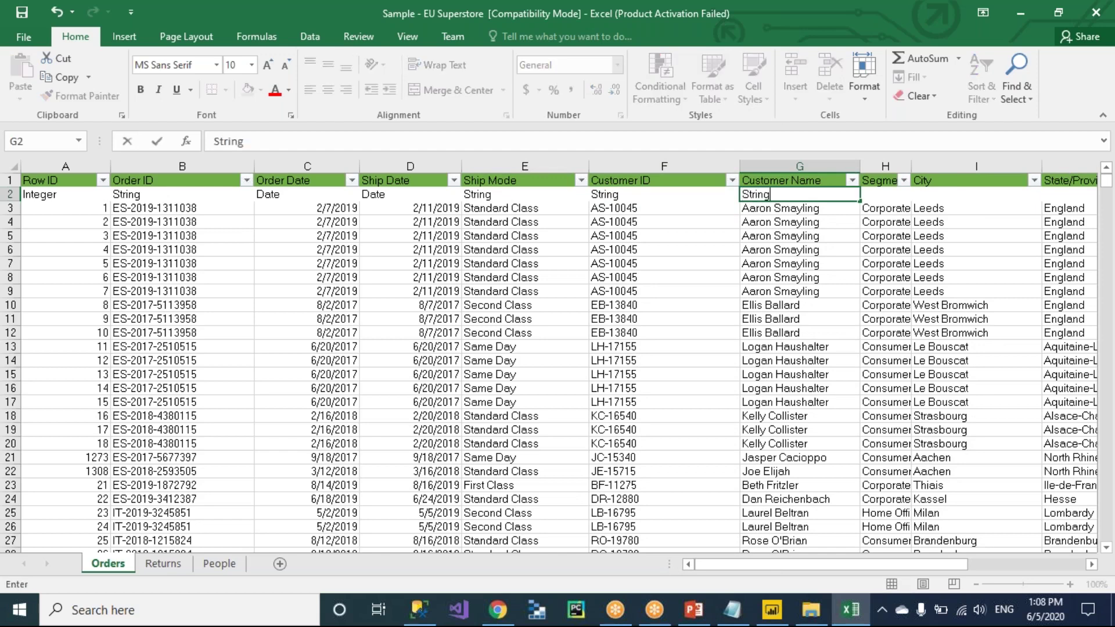
key("Tab")
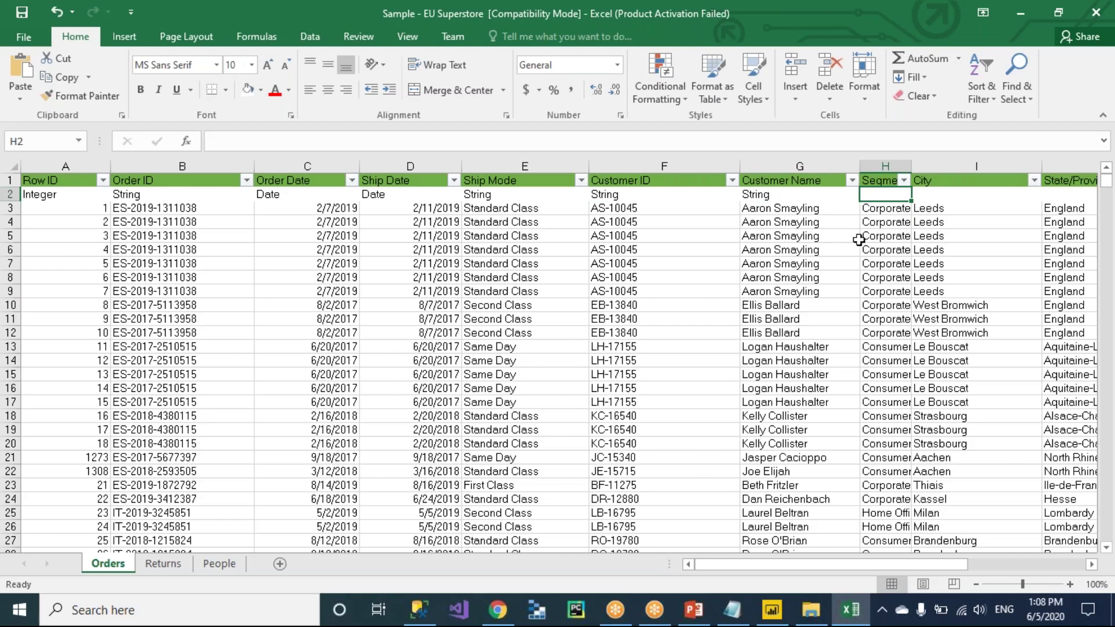
key("Tab")
key("Tab")
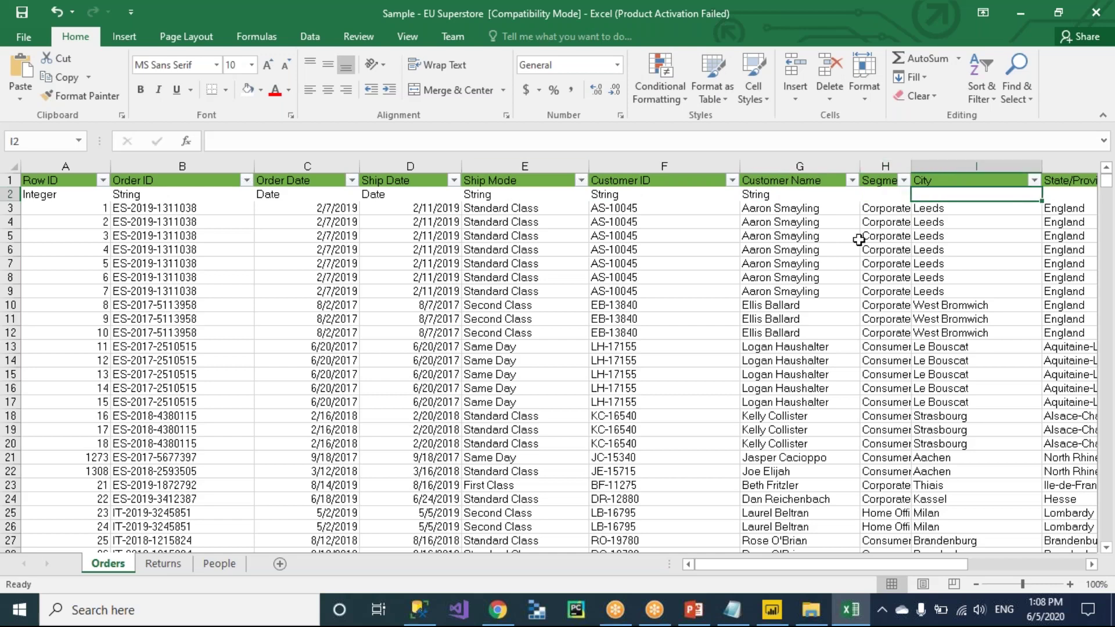
key("Tab")
key("Tab")
key("Tab")
key("Tab")
key("Tab")
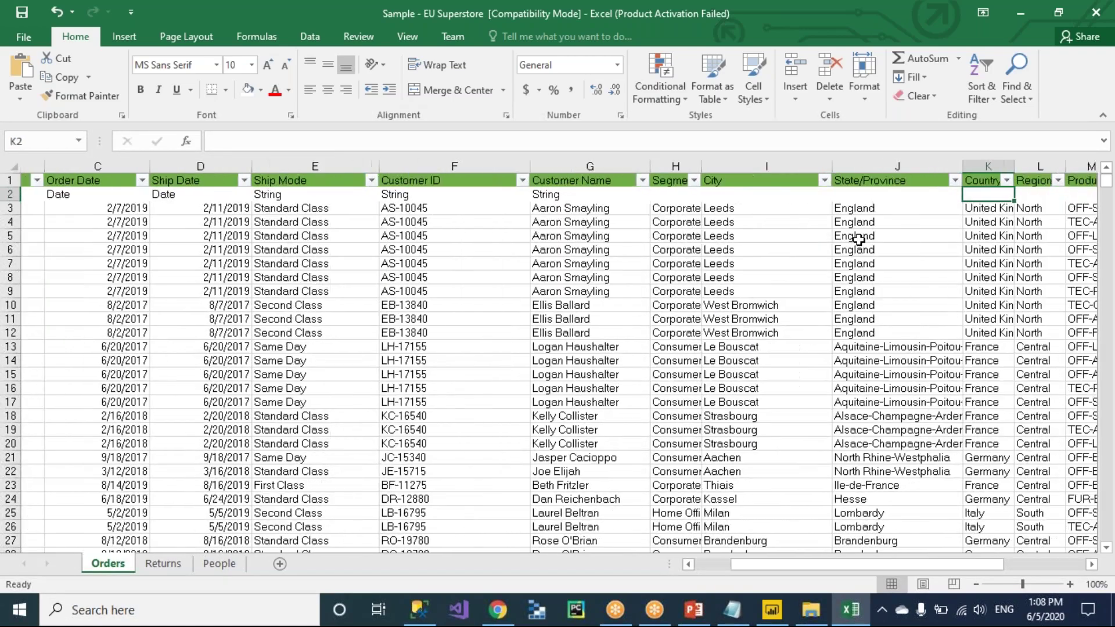
key("Tab")
key("Tab")
key("Tab")
key("Tab")
key("Tab")
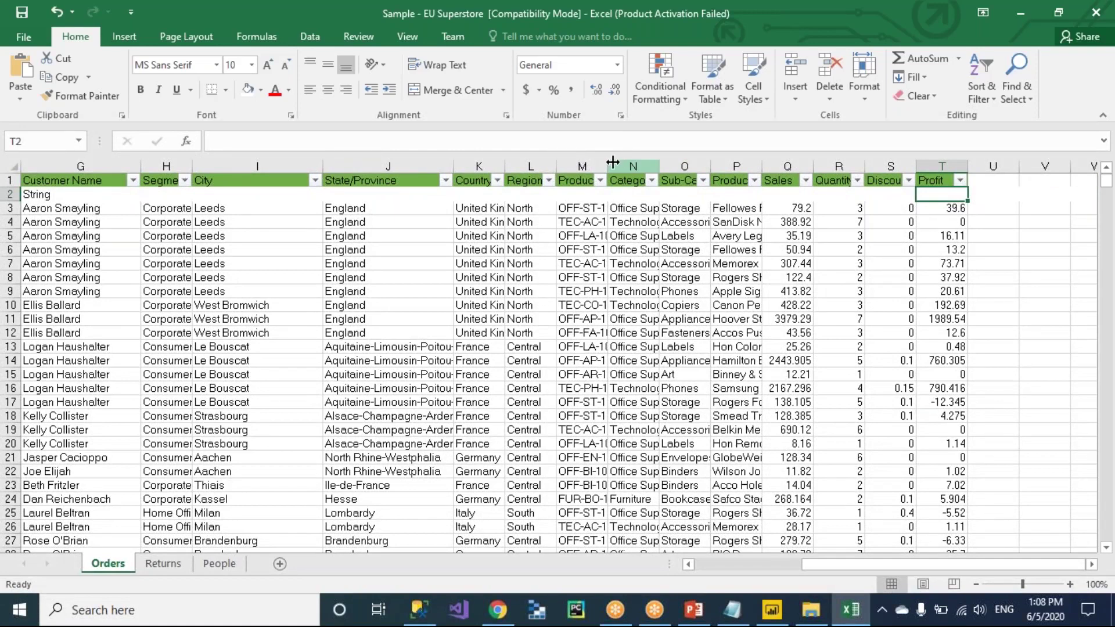
Widen Product ID so full IDs show and enter String as its type.
left_click_drag(608, 166, 715, 168)
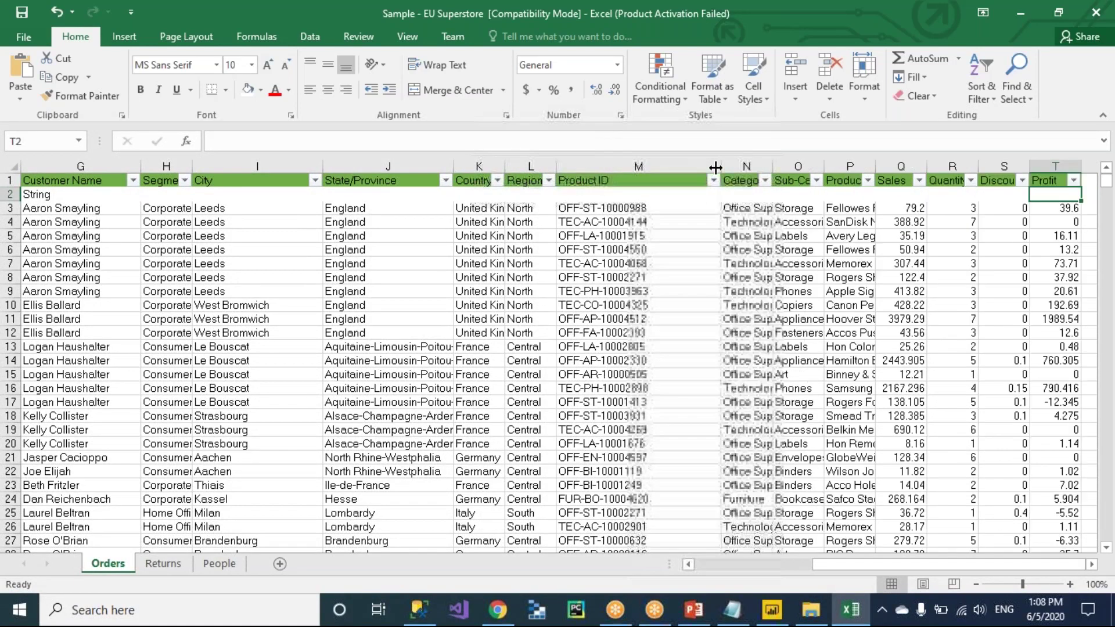
left_click(593, 185)
left_click(647, 210)
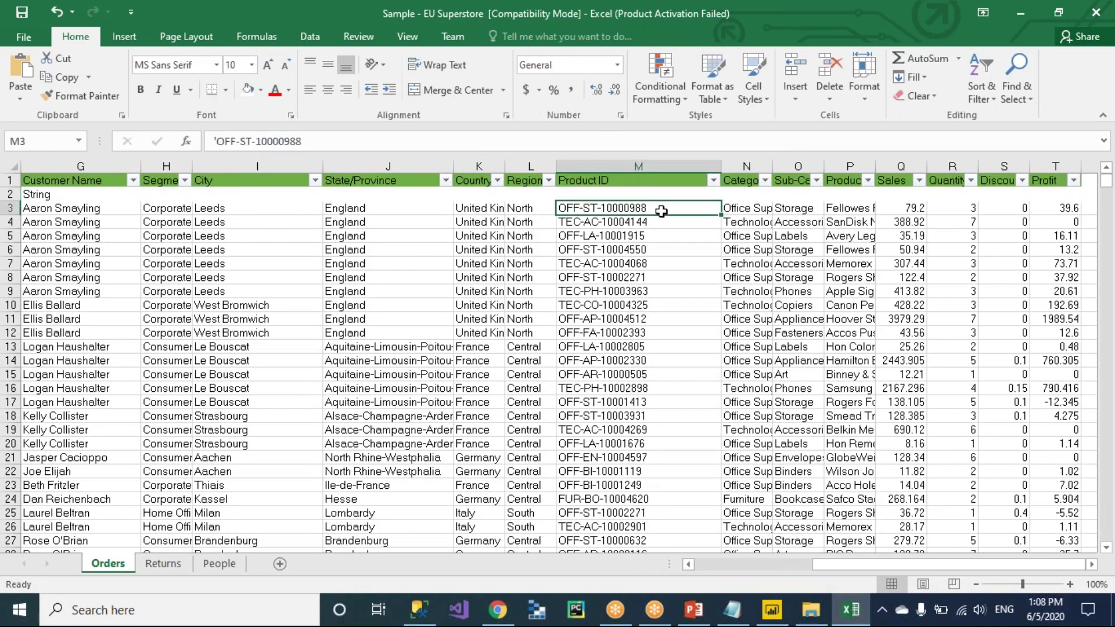
left_click(599, 193)
type("String")
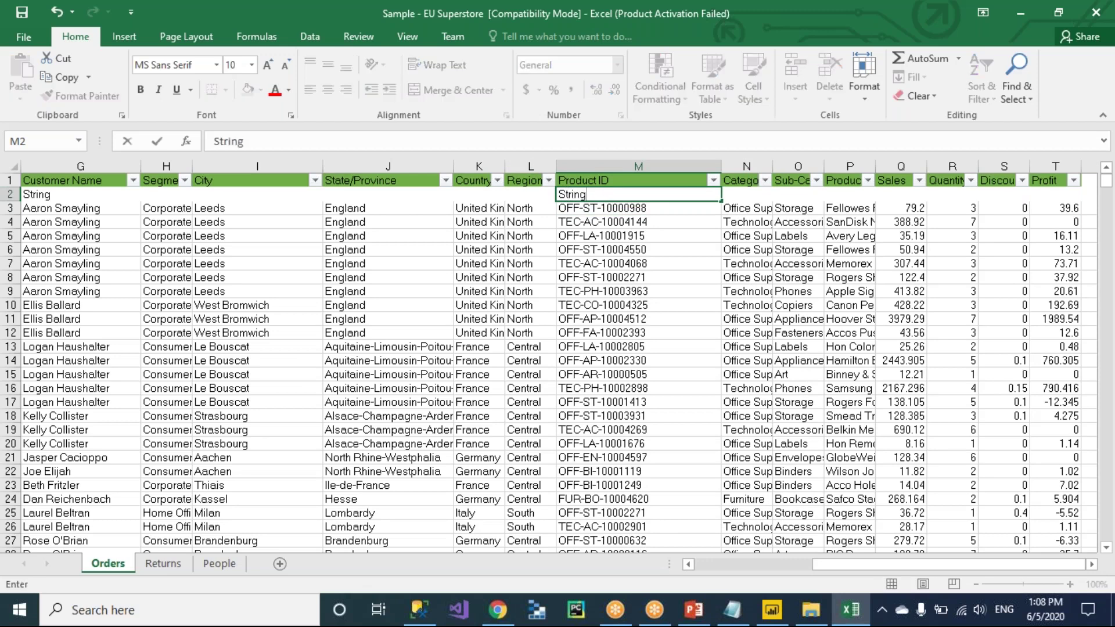
key("Tab")
key("Tab")
key("Tab")
key("Tab")
key("Tab")
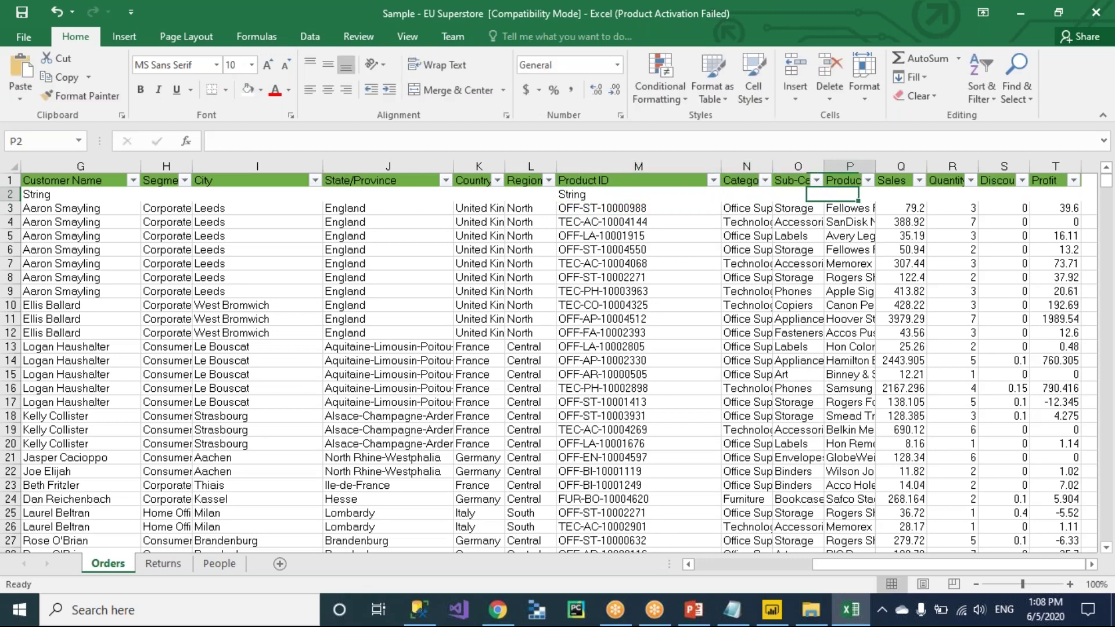
key("Tab")
key("Tab")
key("Tab")
key("Left")
key("Left")
key("Left")
key("Left")
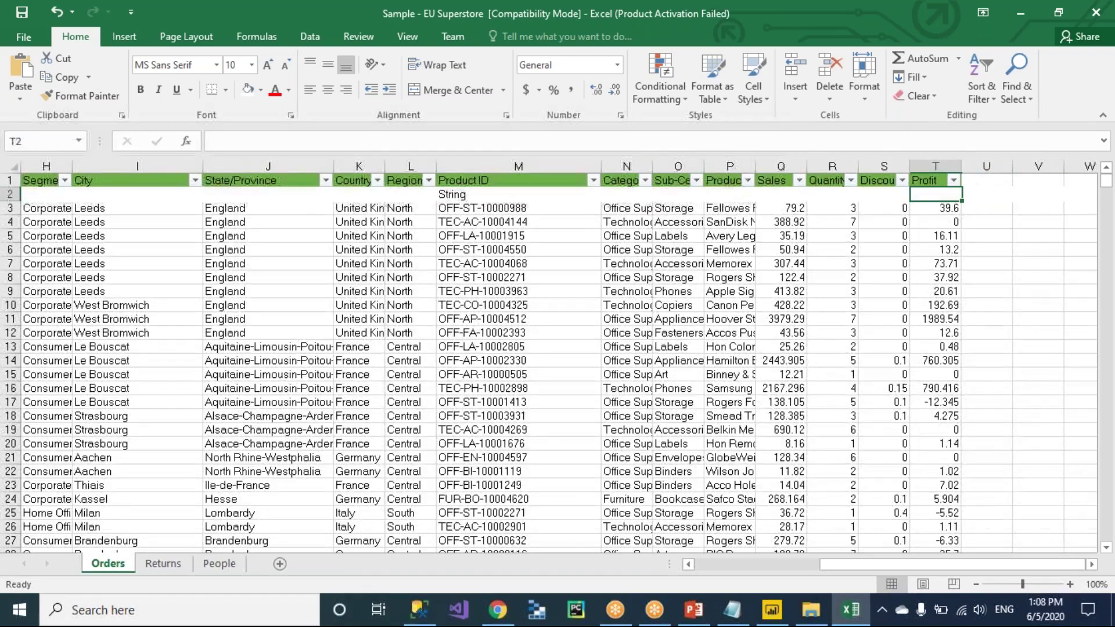
key("Left")
key("Right")
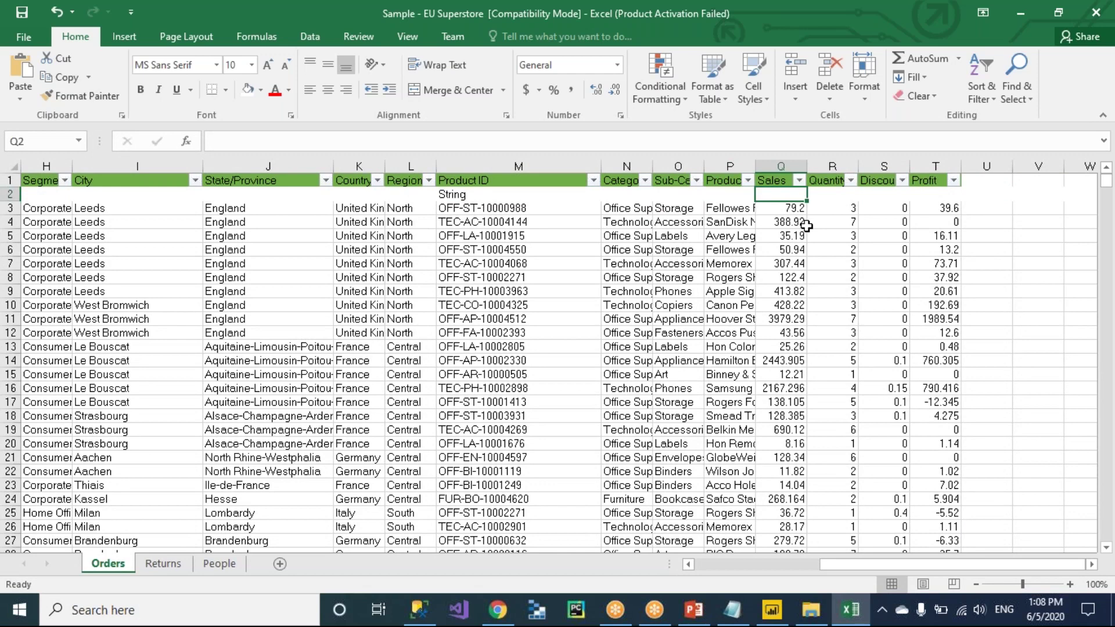
Enter Int as the row-2 data type for Sales, Quantity, Discount and Profit.
type("Int")
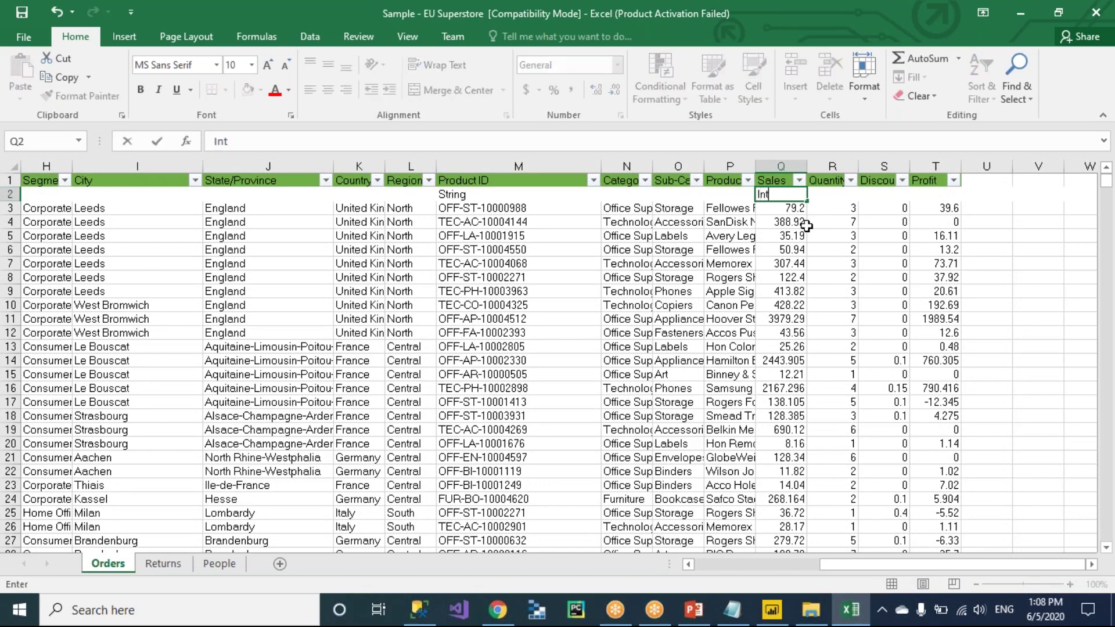
key("Tab")
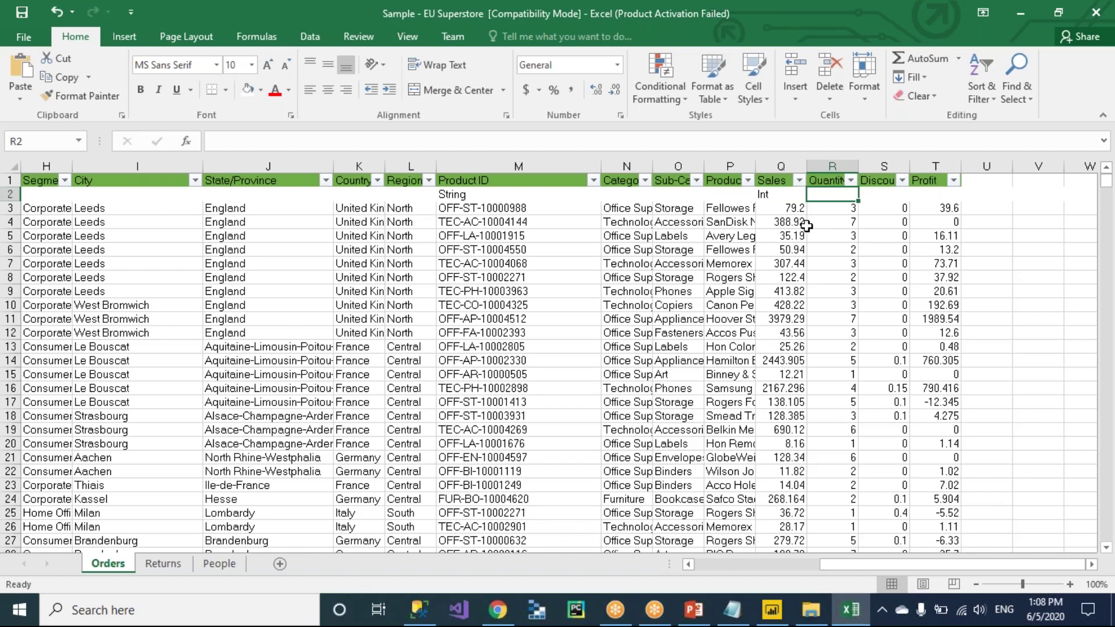
type("Int")
key("Tab")
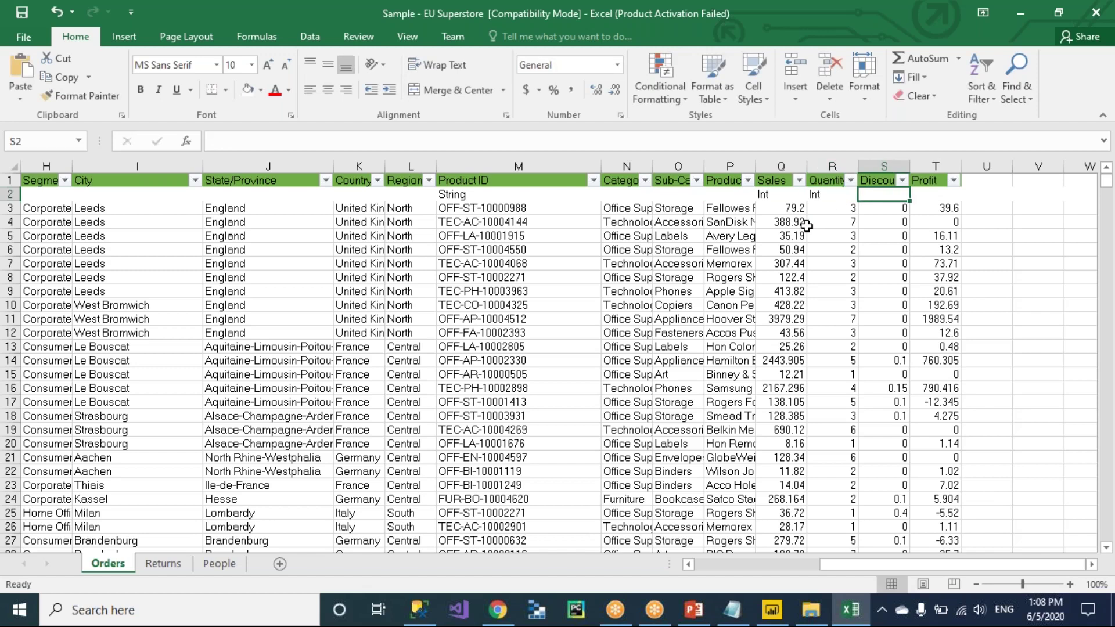
type("Int")
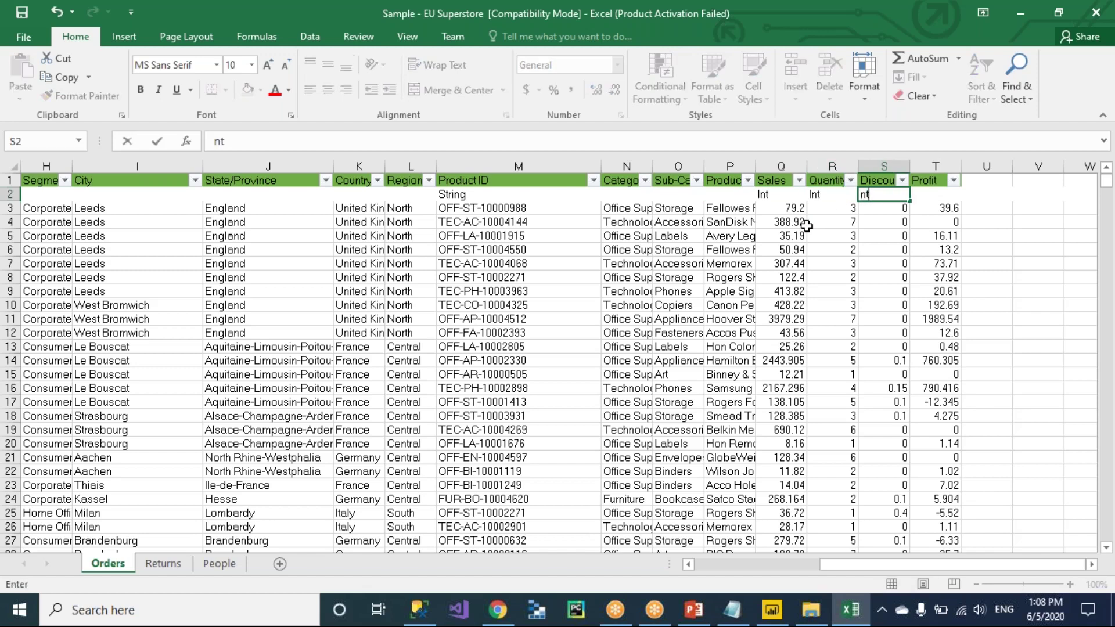
key("Tab")
type("Int")
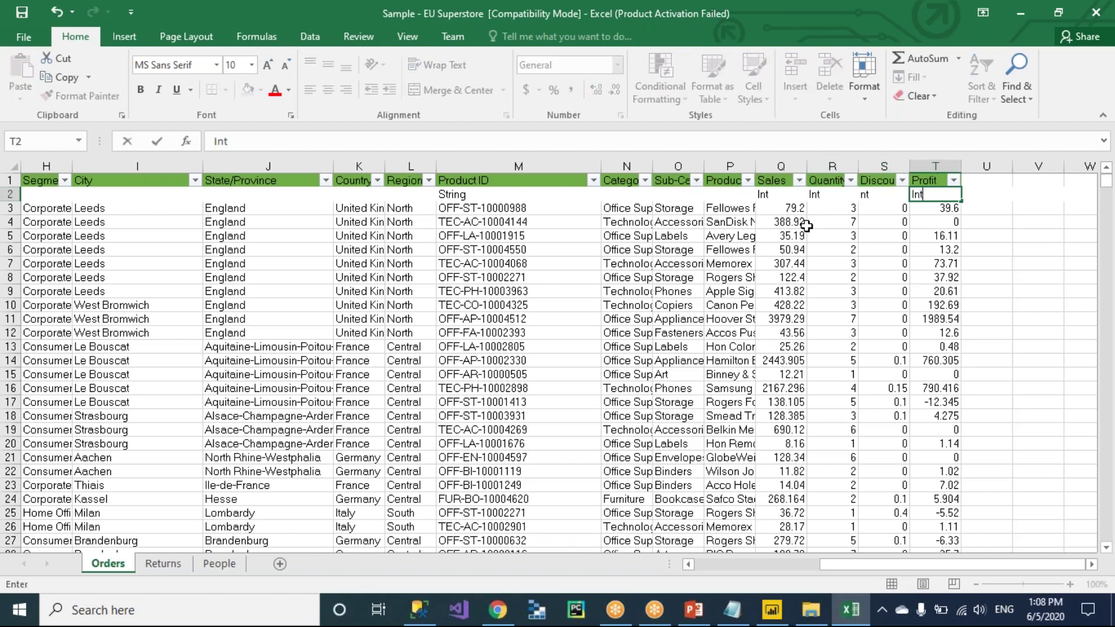
left_click(768, 346)
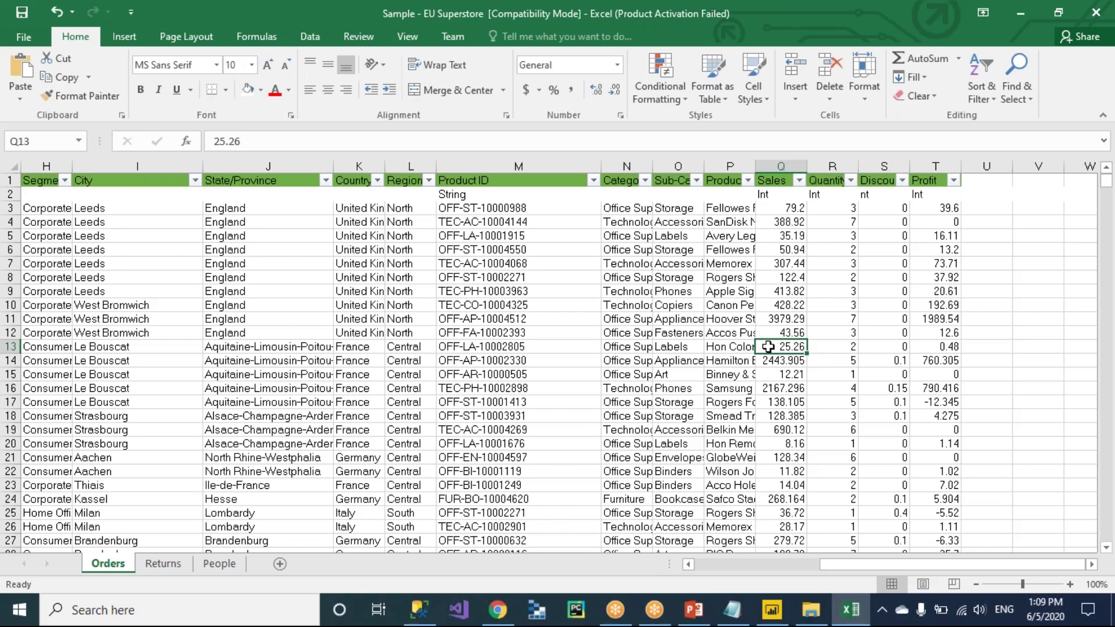
Undo the type labels, column widths and inserted row 2, then return to the Notepad notes.
key("ctrl+z")
key("ctrl+z")
key("ctrl+z")
key("ctrl+z")
key("ctrl+z")
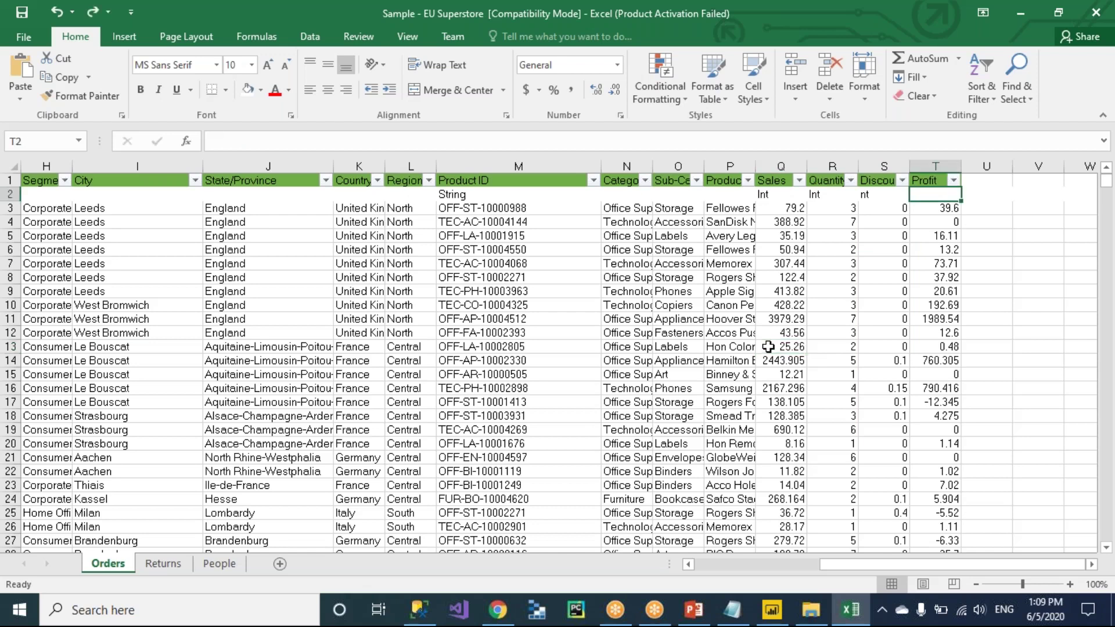
key("ctrl+z")
key("ctrl+z")
key("ctrl+z")
key("ctrl+z")
key("ctrl+z")
key("ctrl+z")
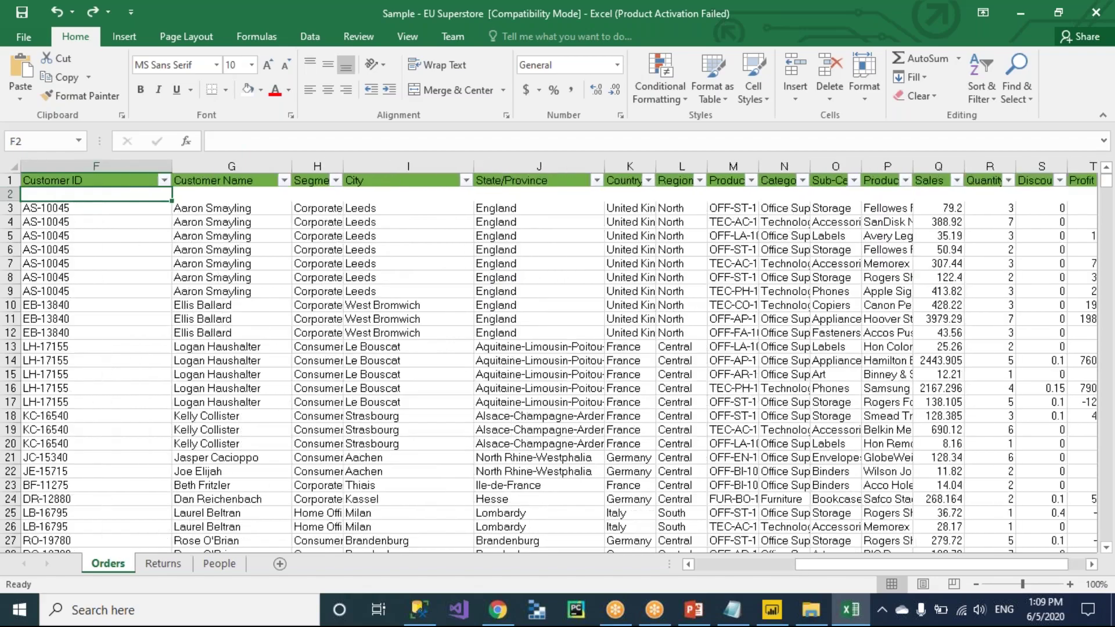
key("Left")
key("Left")
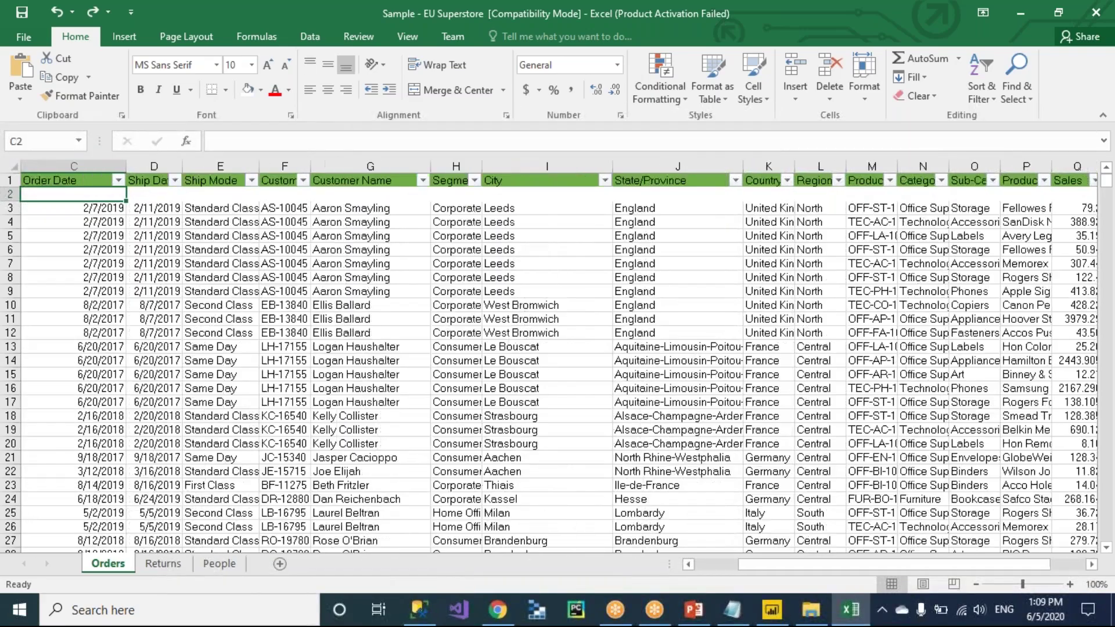
key("Left")
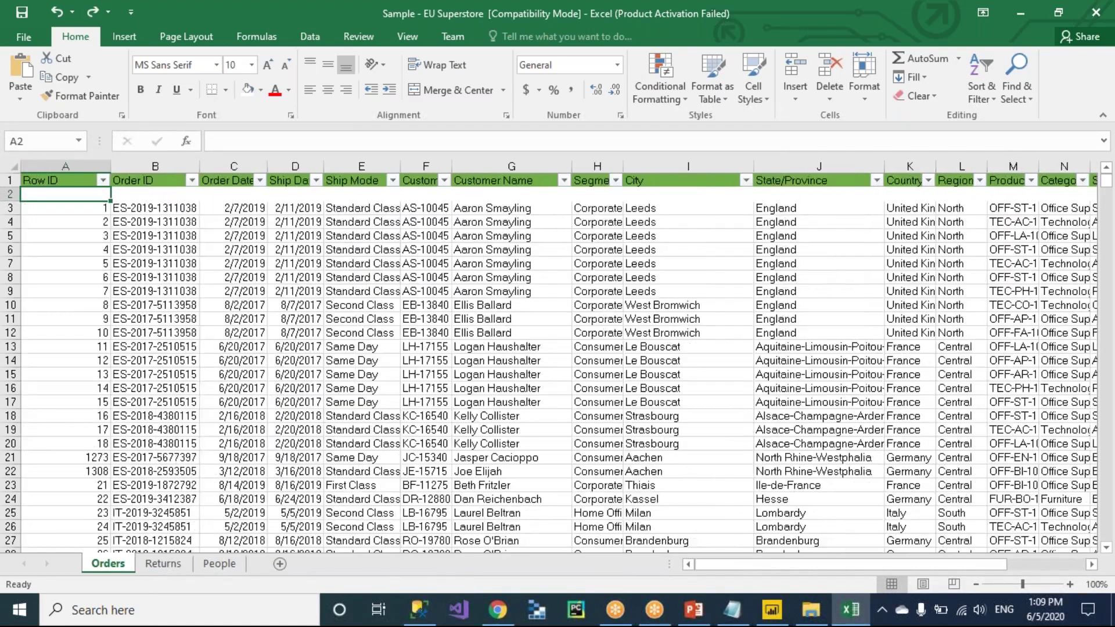
key("shift+space")
key("ctrl+minus")
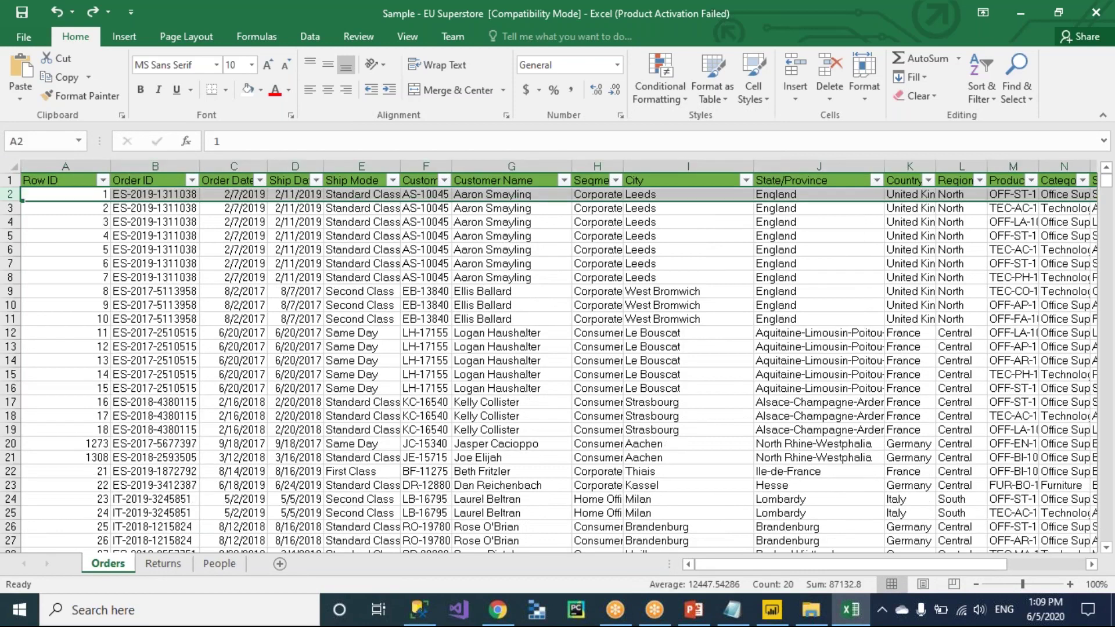
left_click(92, 193)
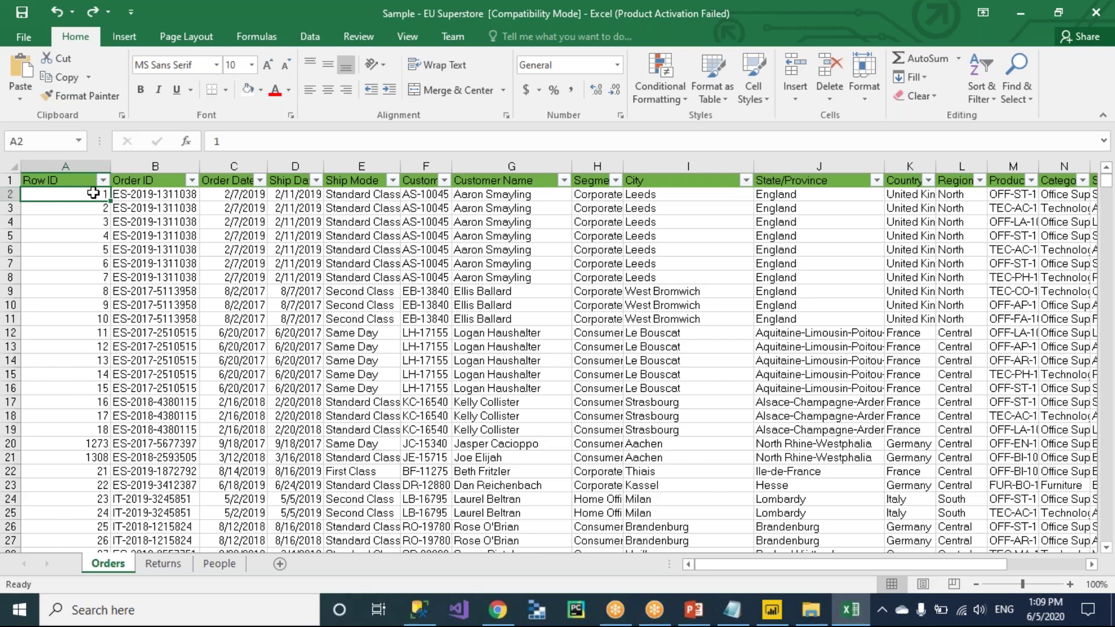
key("alt+Tab")
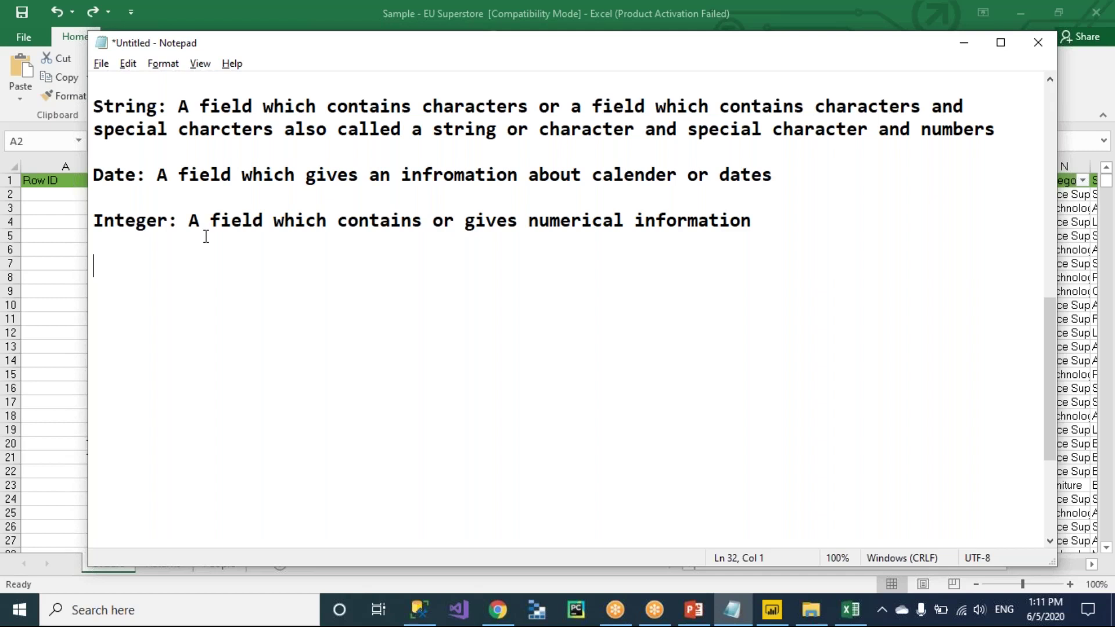
Switch back to the Superstore workbook in Excel.
key("alt+Tab")
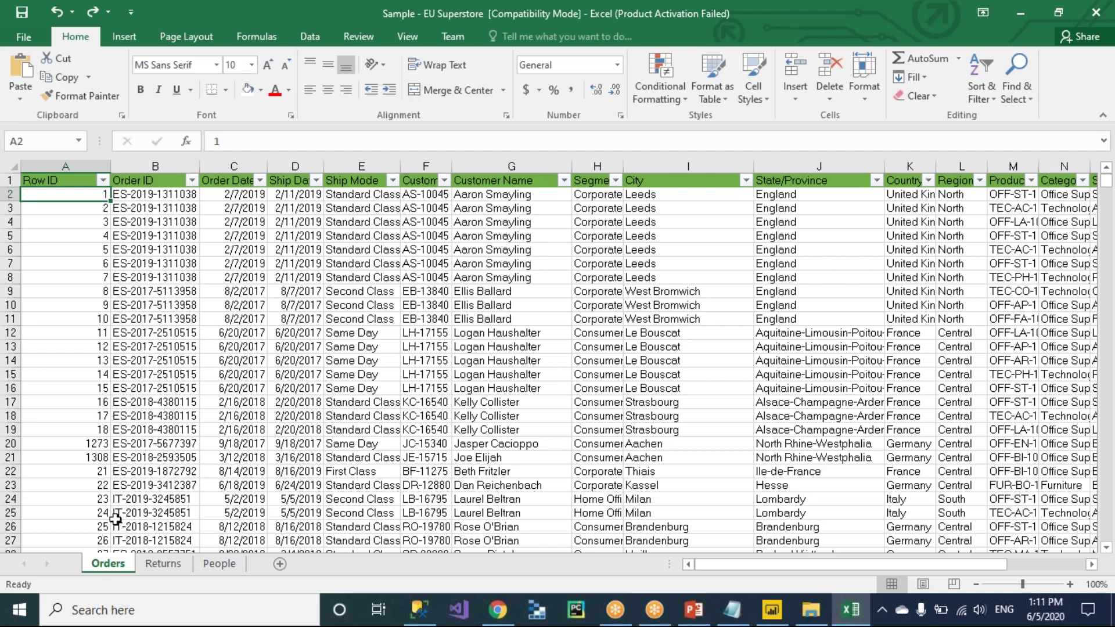
Remove the AutoFilter from the Orders header row with Ctrl+Shift+L.
key("Up")
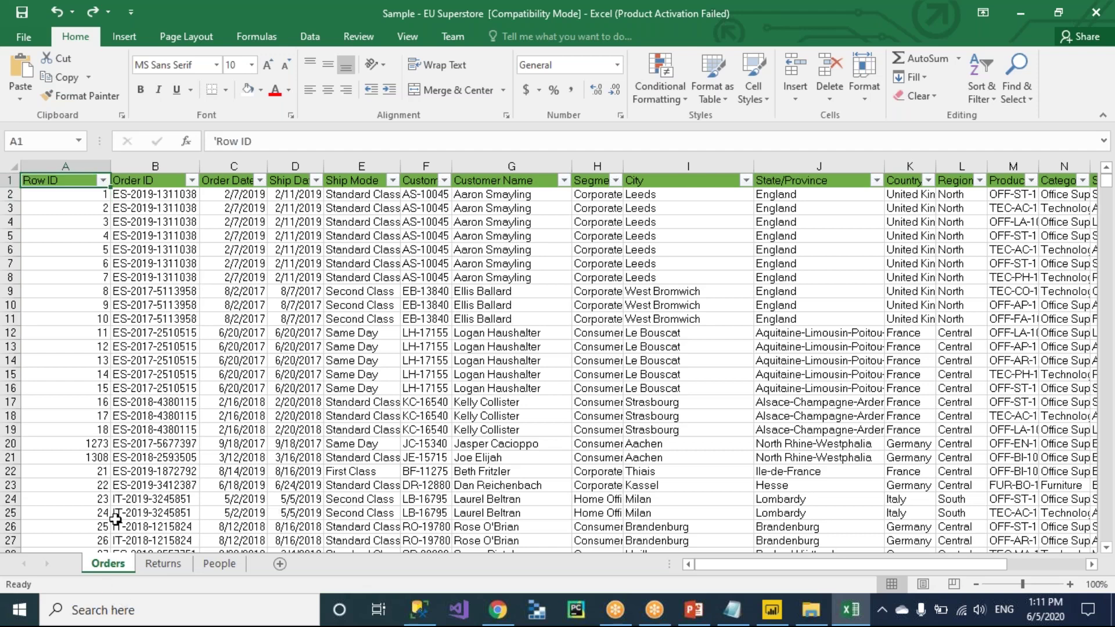
key("ctrl+shift+l")
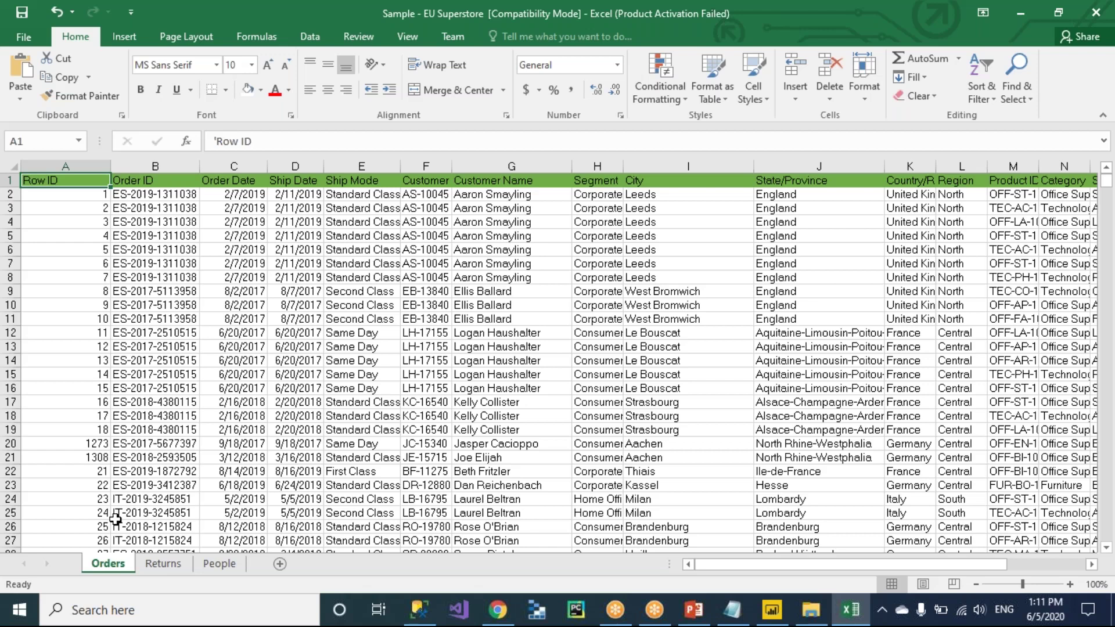
Start a 'Data Connections' entry in Notepad, discarding the draft loading-data note.
key("alt+Tab")
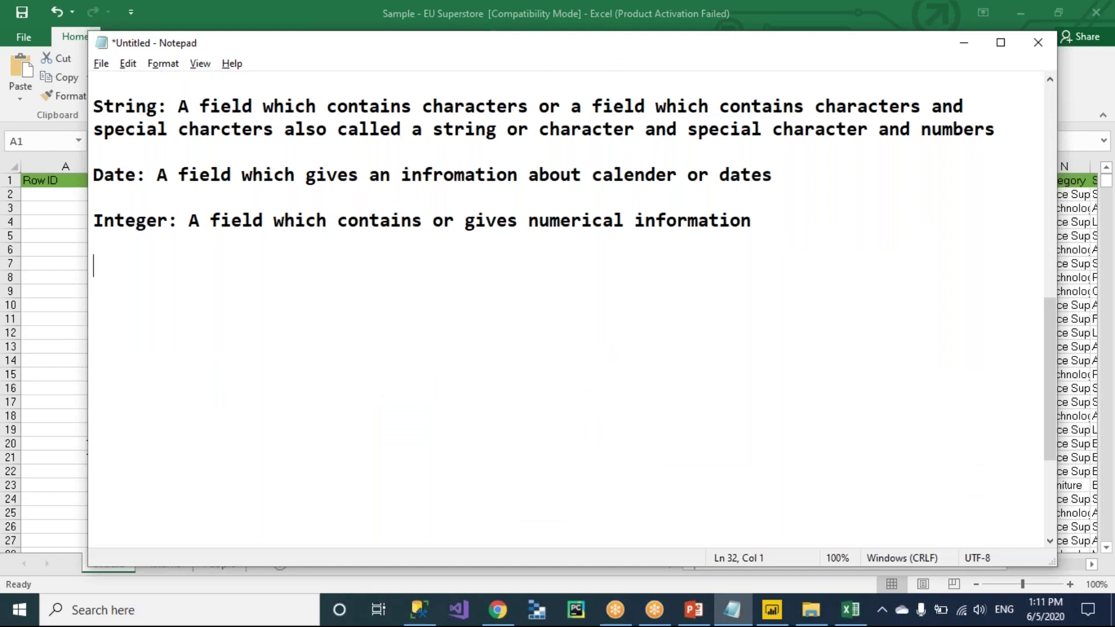
type("Data Connection")
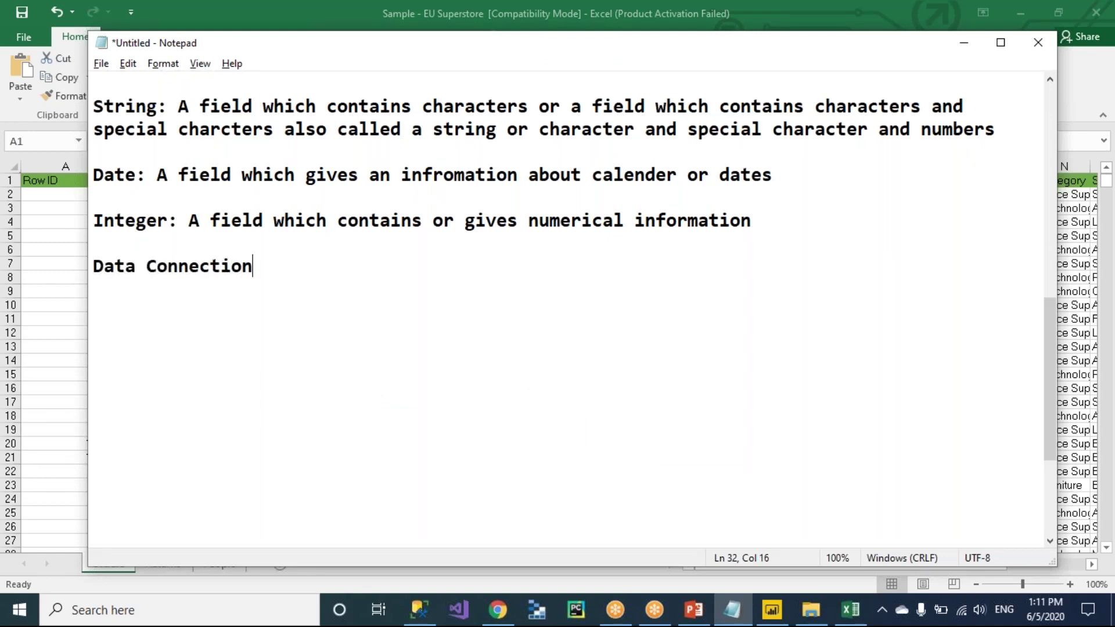
type("s (Loadi")
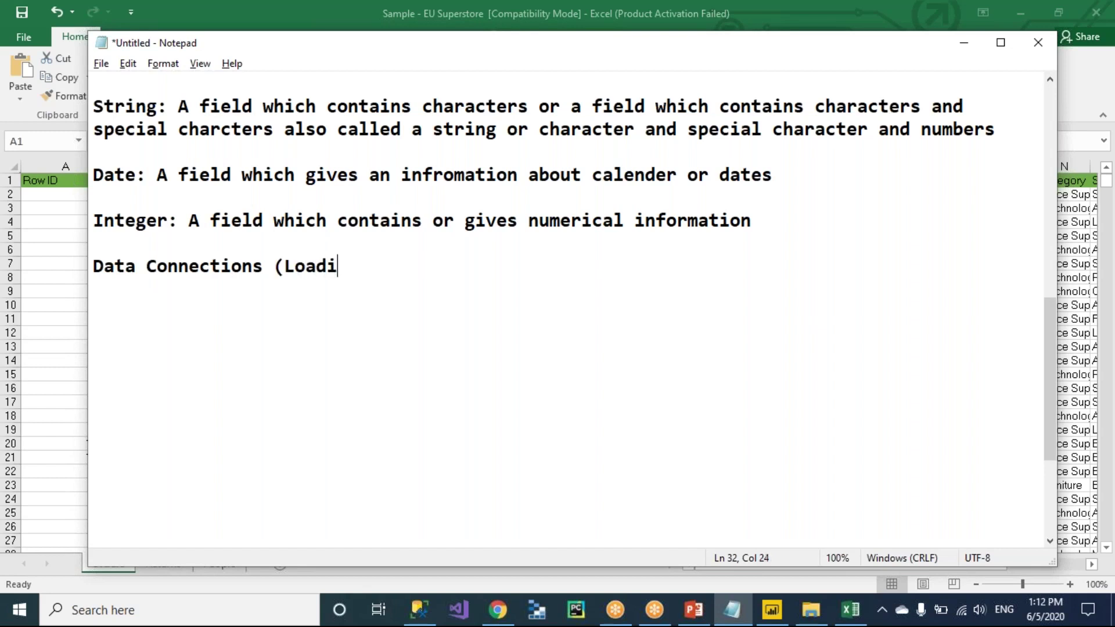
type("ng the dat ain r")
key("BackSpace")
key("BackSpace")
key("BackSpace")
key("BackSpace")
key("BackSpace")
key("BackSpace")
type("a in")
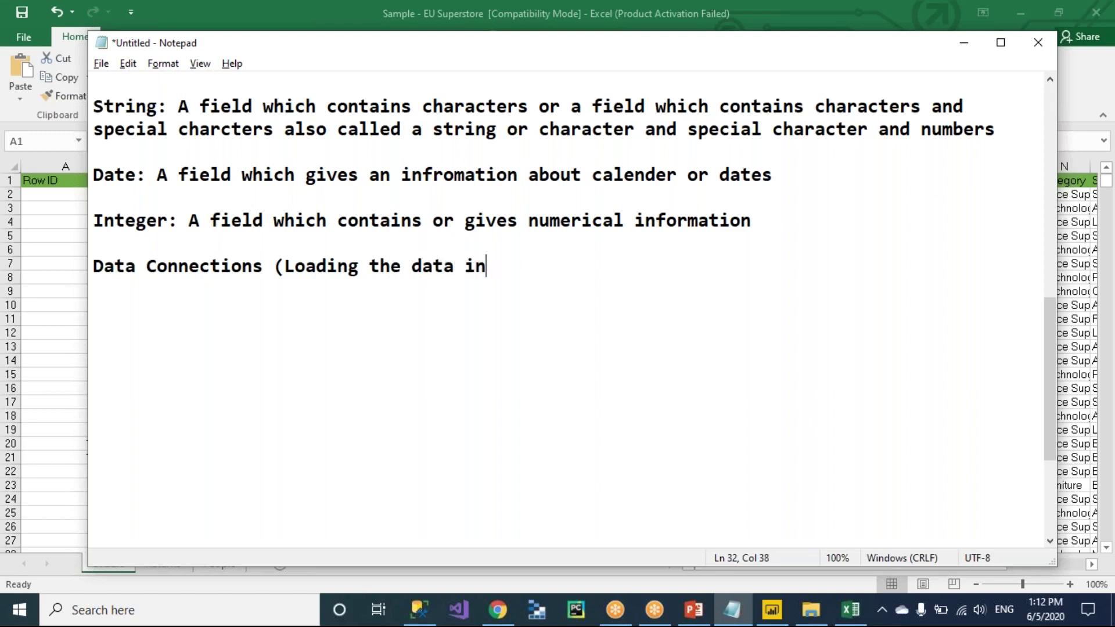
type("to Power ")
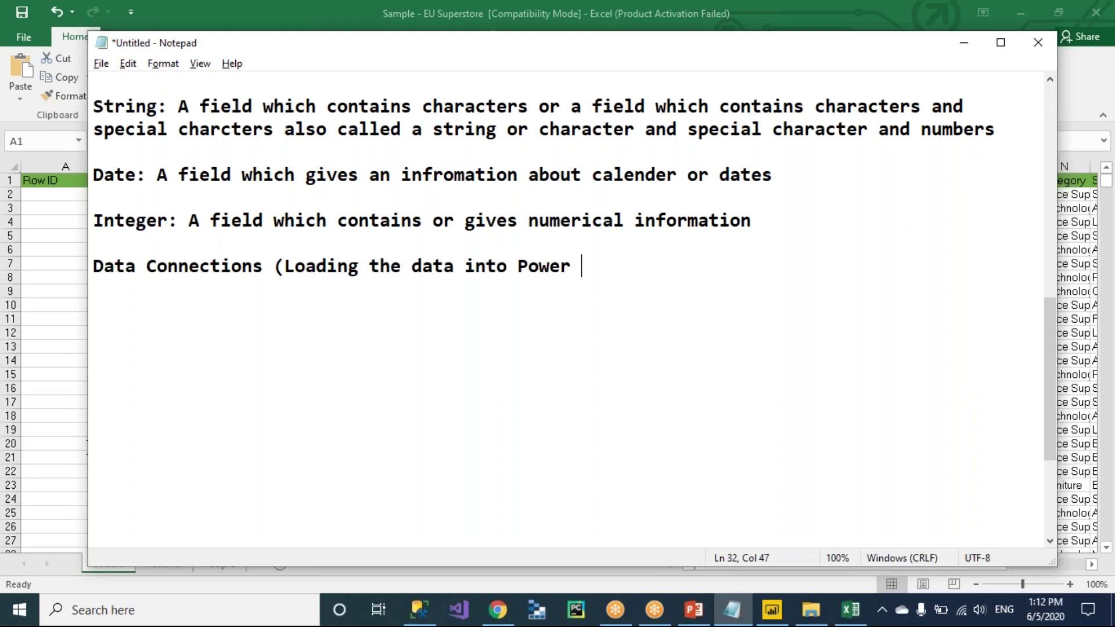
type("BI)")
key("shift+Left")
key("shift+Left")
key("shift+Left")
key("shift+Left")
key("shift+Left")
key("shift+Left")
key("shift+Left")
key("shift+Left")
key("shift+Left")
key("shift+Left")
key("shift+Left")
key("shift+Left")
key("shift+Left")
key("shift+Left")
key("shift+Left")
key("shift+Left")
key("shift+Left")
key("shift+Left")
key("shift+Left")
key("shift+Left")
key("shift+Left")
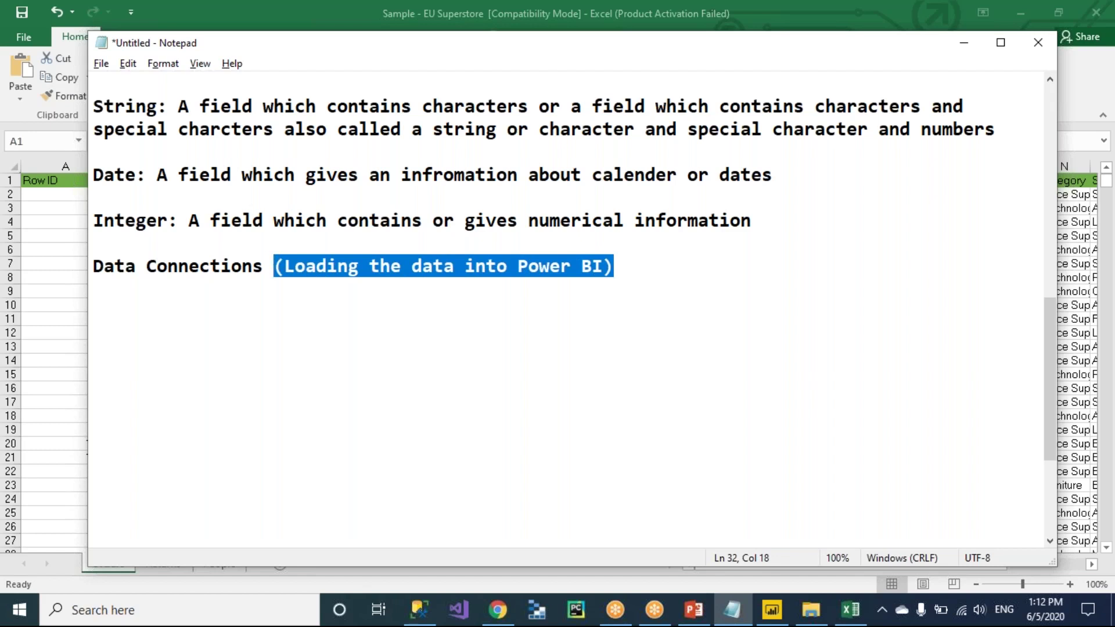
key("BackSpace")
key("BackSpace")
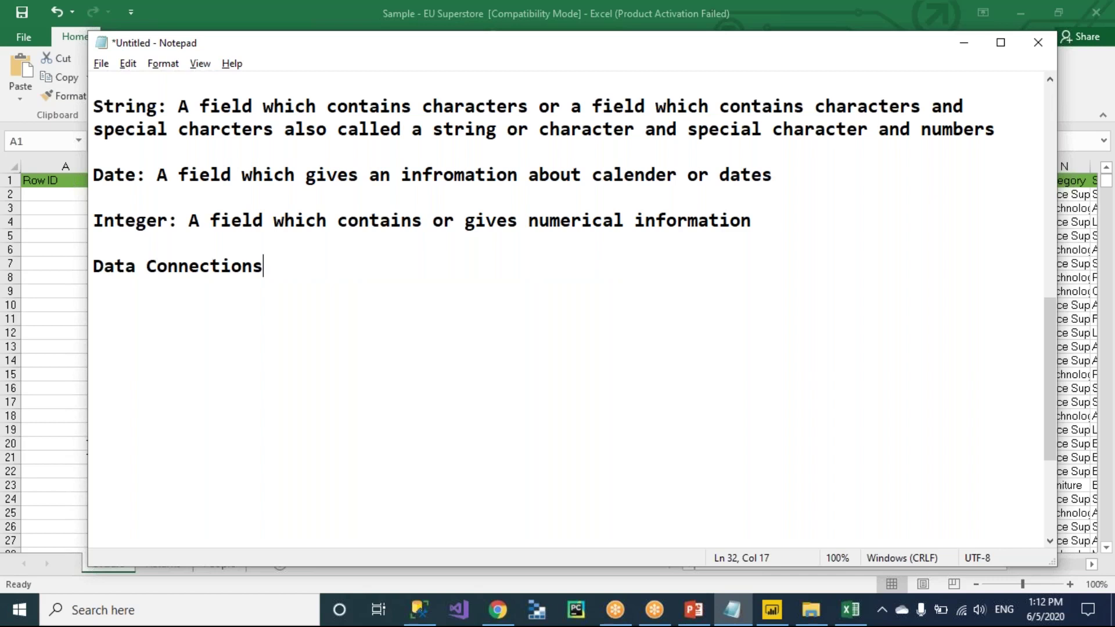
Complete it with ': with the help of data connections, we connect to the data sources using Power BI'.
type(": with the help")
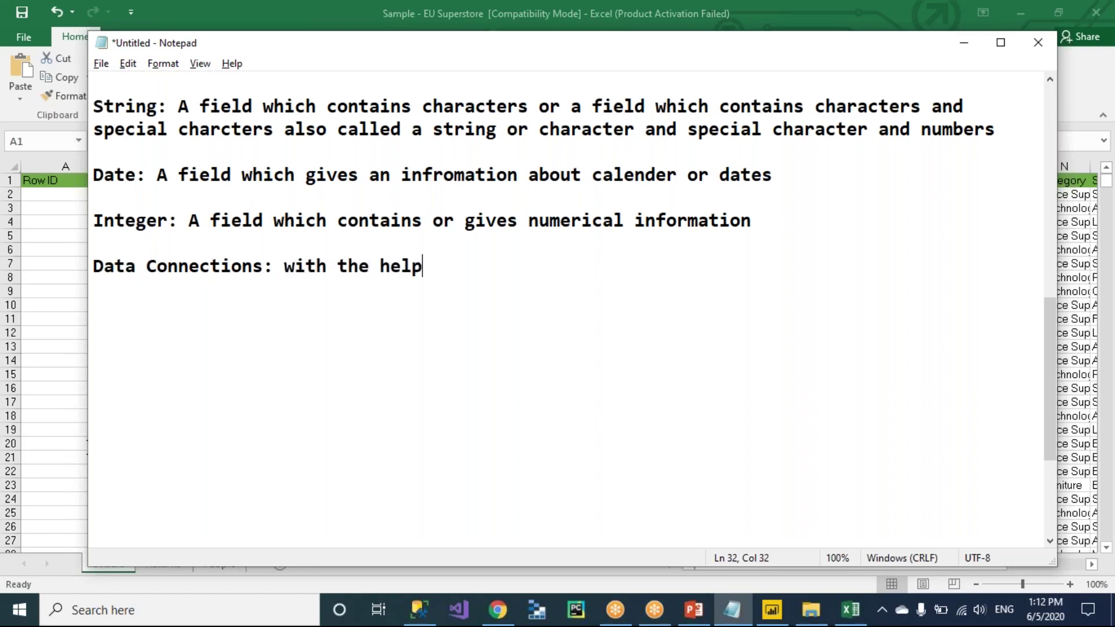
type(" of data con")
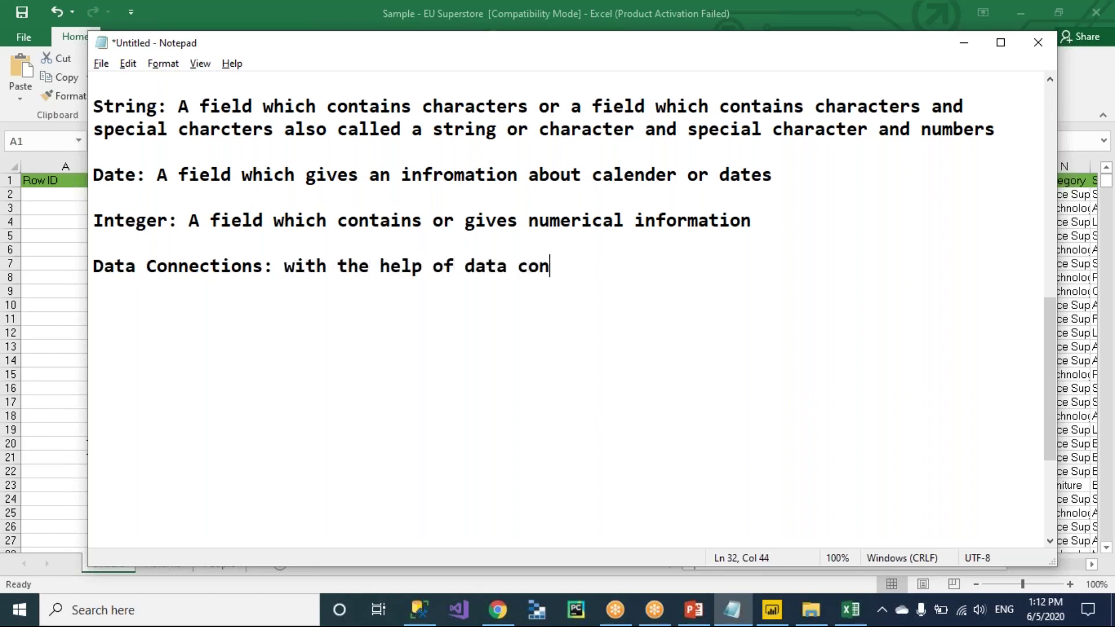
type("nections, we")
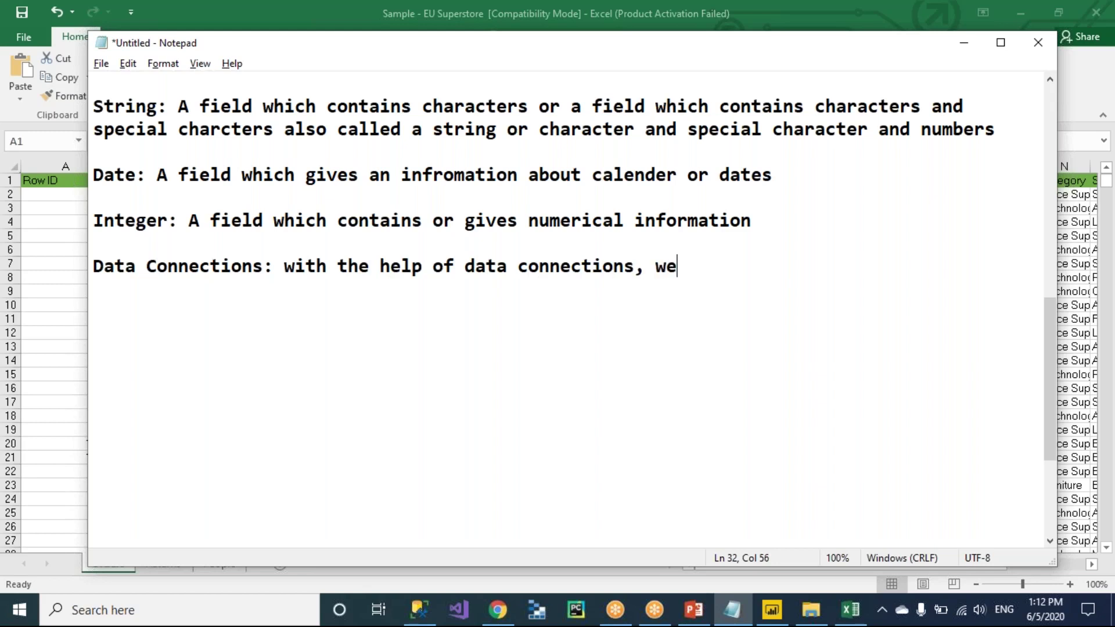
type(" connect to the sou")
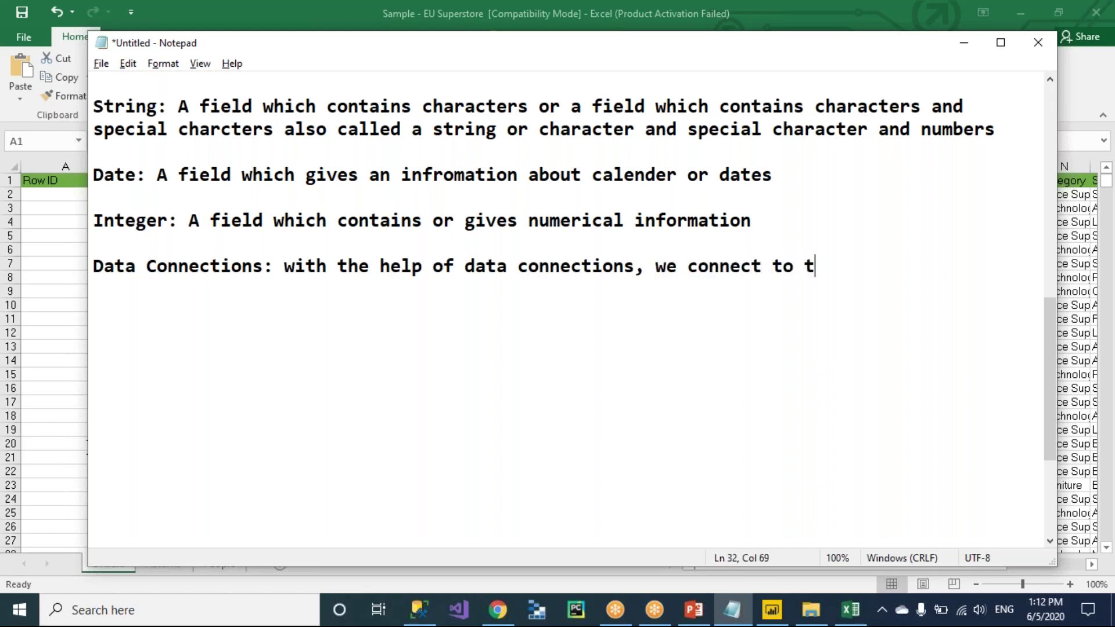
type("e data")
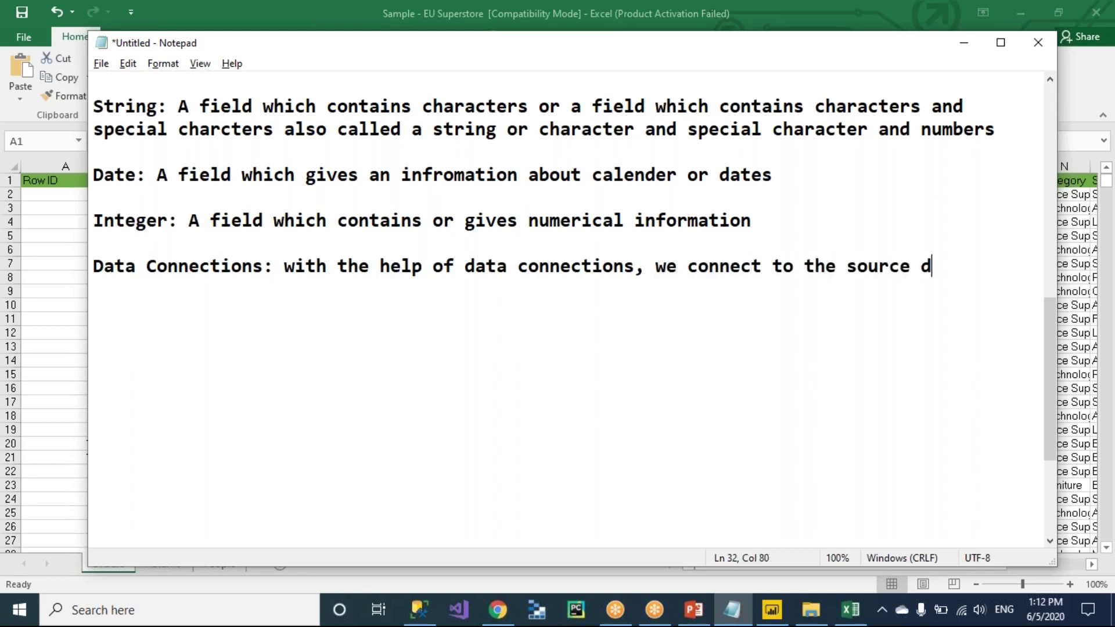
key("BackSpace")
key("BackSpace")
key("BackSpace")
key("BackSpace")
key("BackSpace")
type("s")
key("ctrl+Left")
type("data")
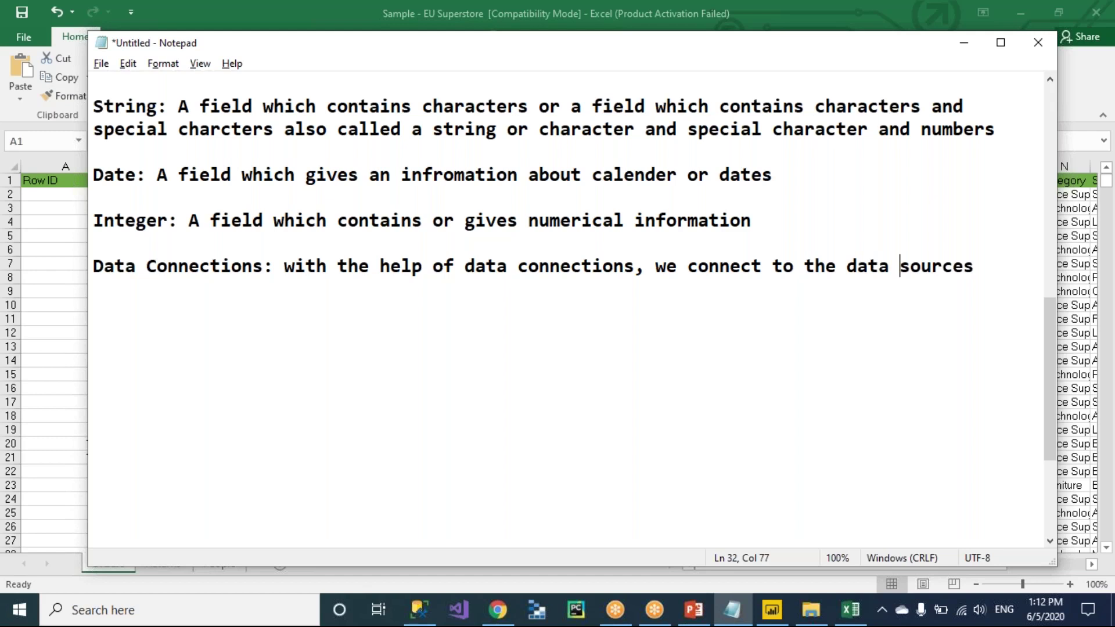
left_click(973, 266)
type("using Power BI")
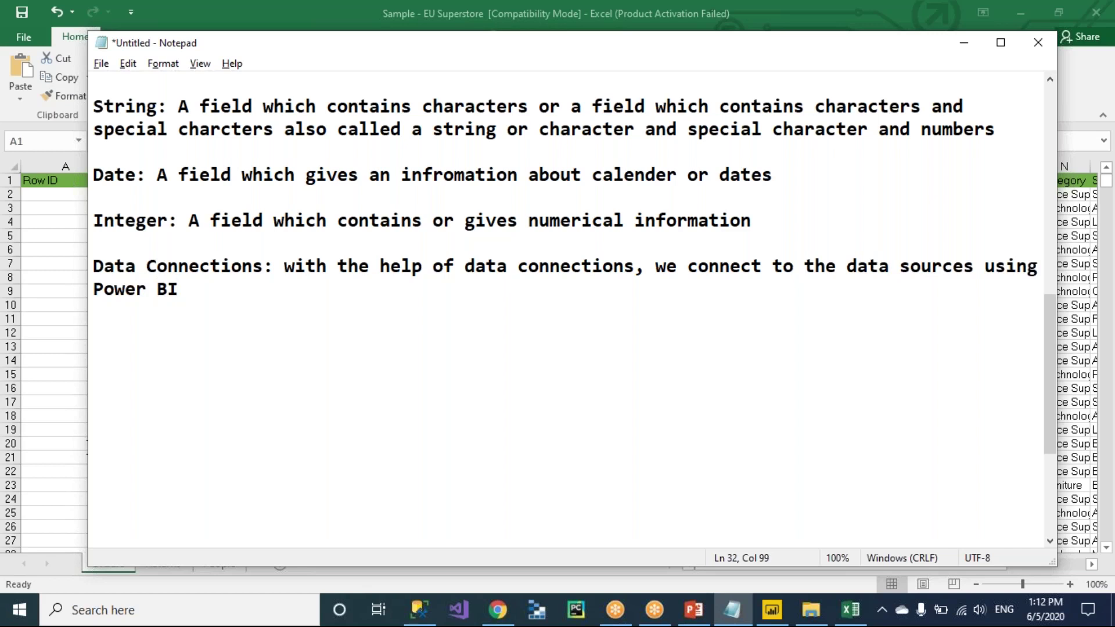
key("alt+Tab")
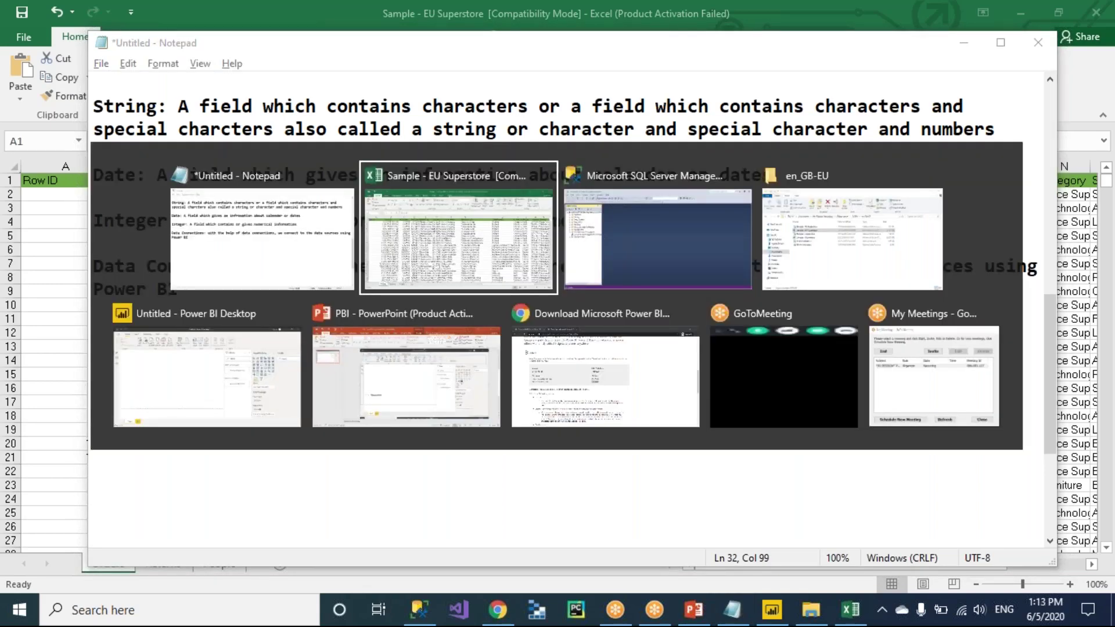
Compare the blank Power BI report with the annotated PBI slide, ending back on the report.
key("Down")
key("Left")
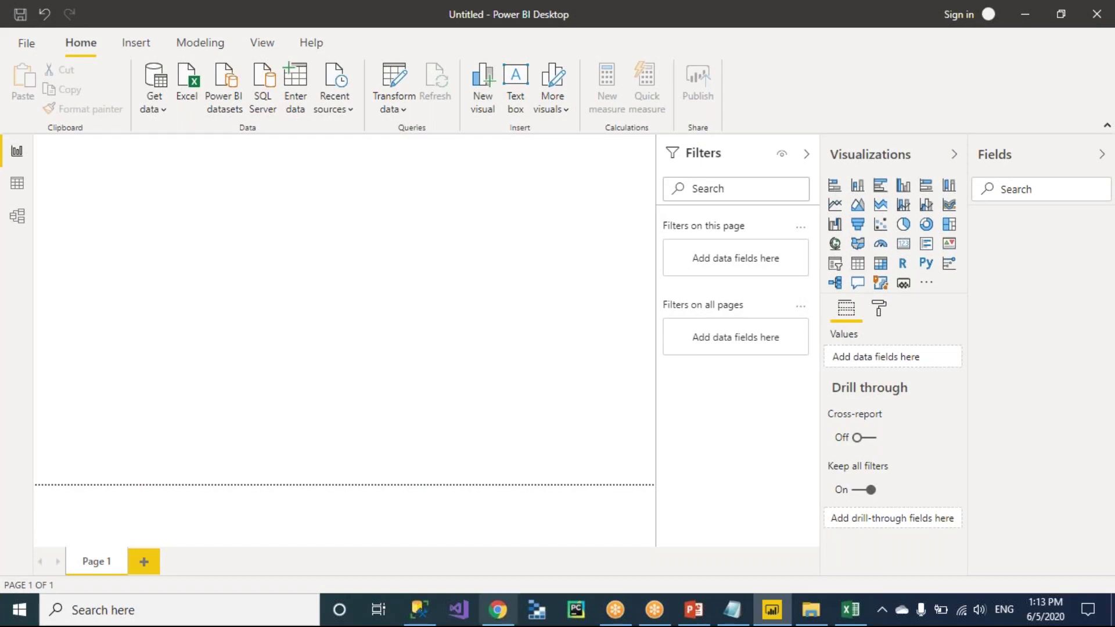
left_click(693, 610)
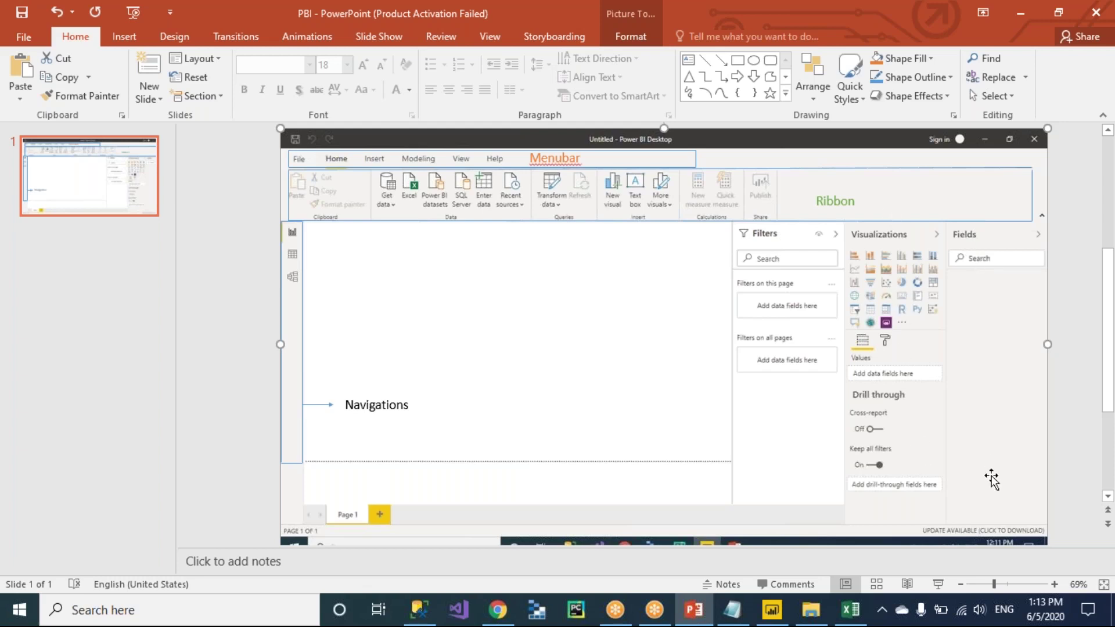
key("alt+Tab")
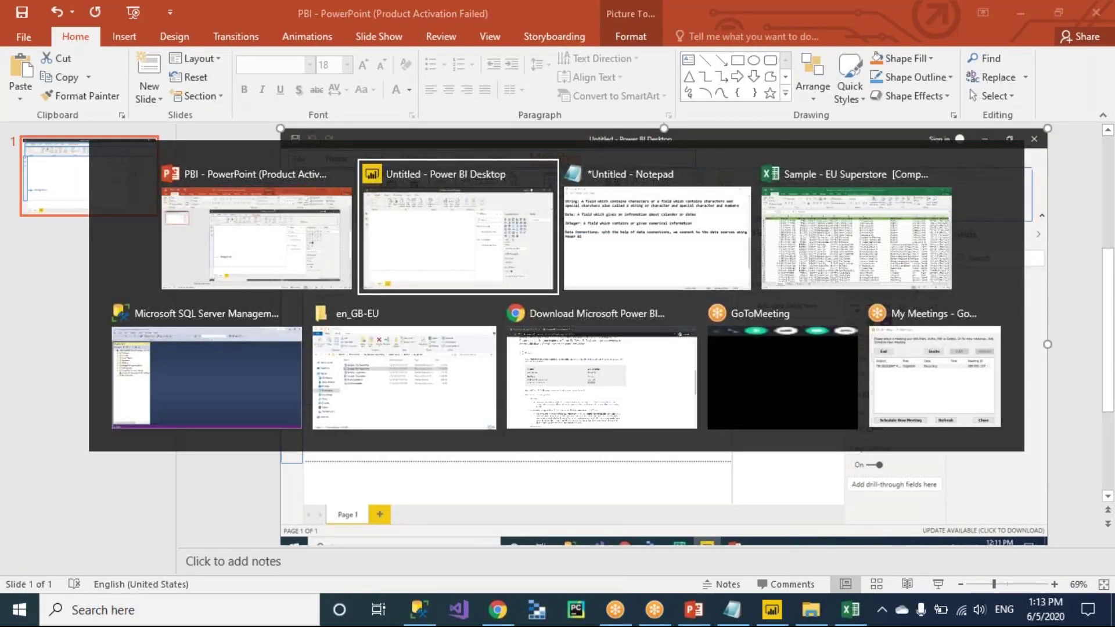